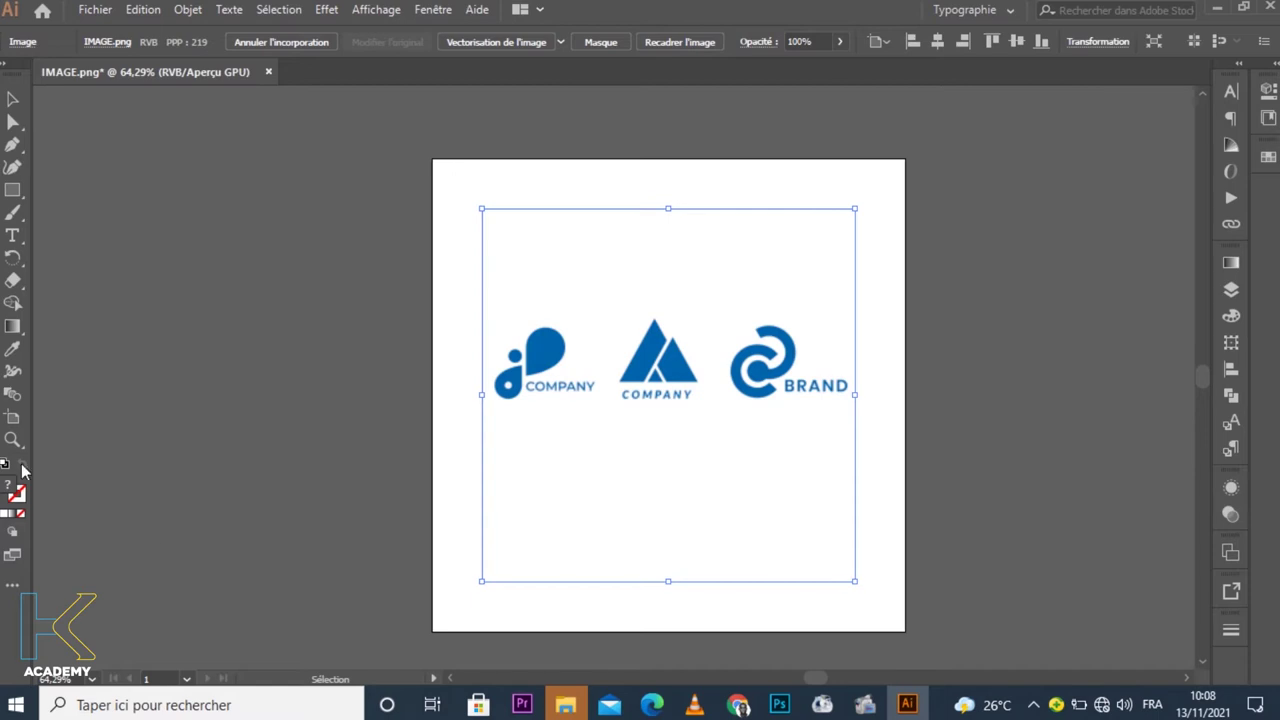
# Nudge the embedded three-logo image a few pixels up and to the left
pyautogui.moveTo(692, 375); pyautogui.dragTo(682, 369)
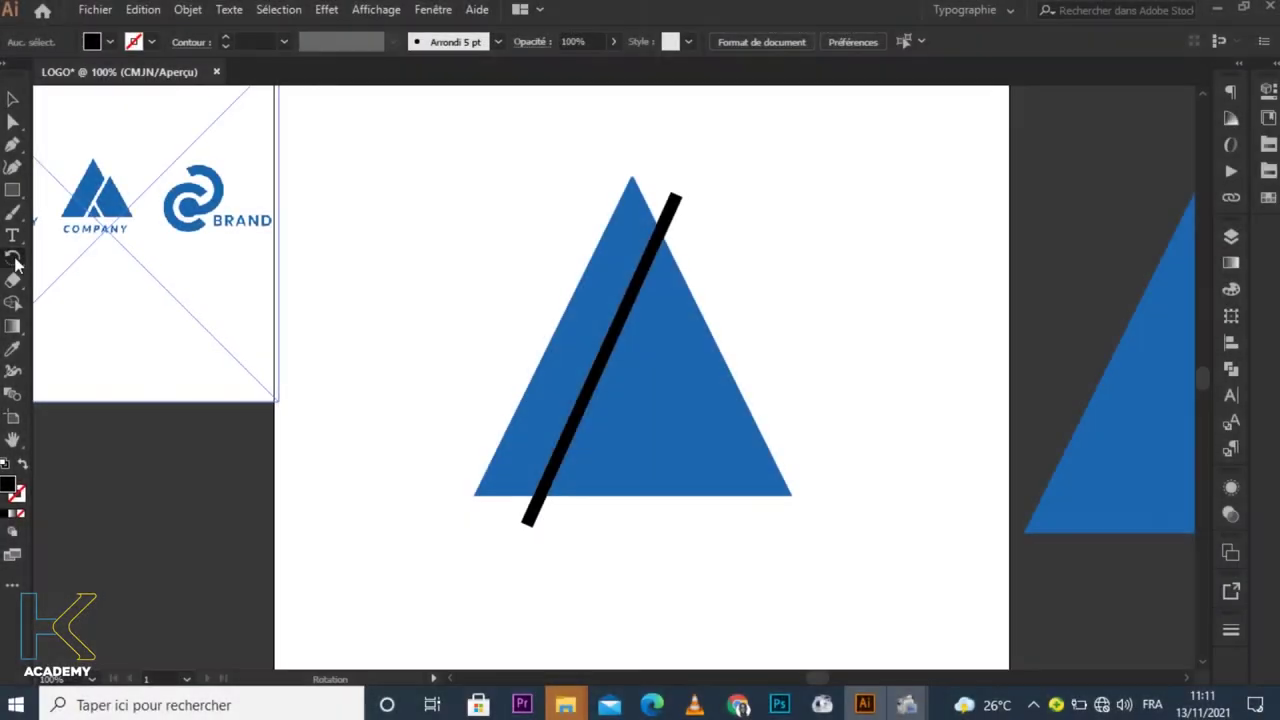
# Cancel the rotation and give the black diagonal bar a white fill
pyautogui.press('Escape')
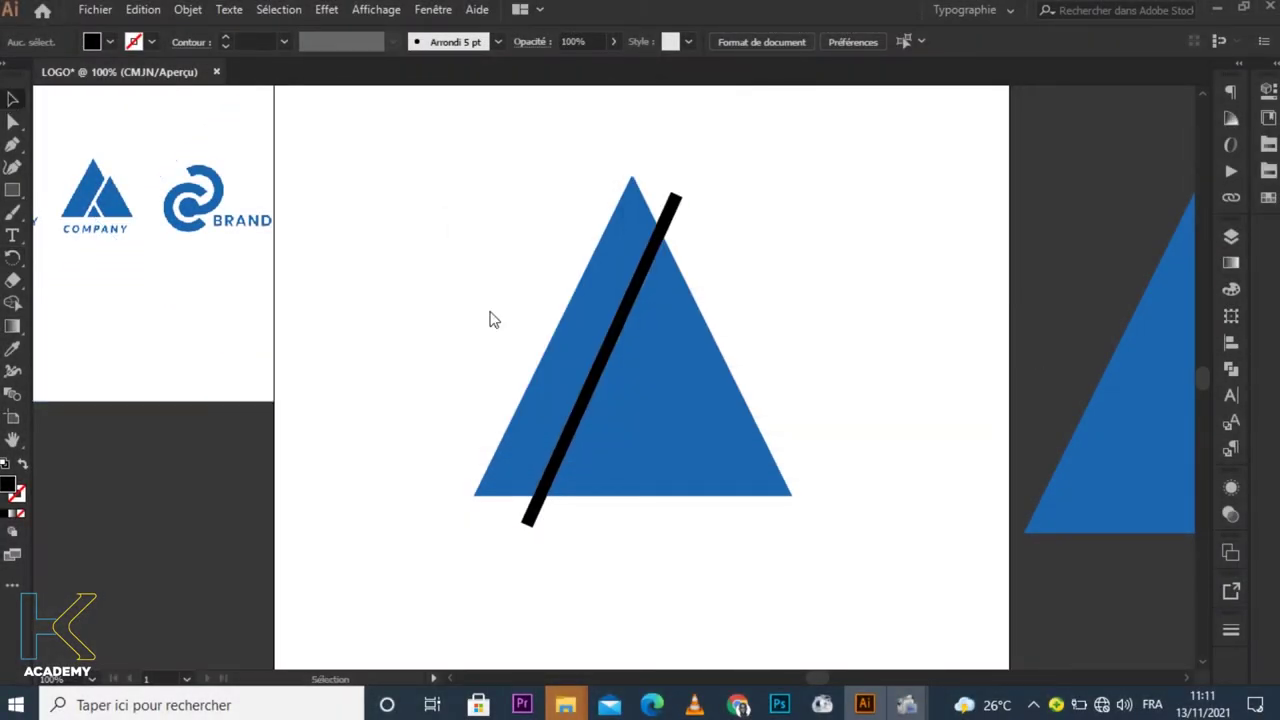
pyautogui.press('v')
pyautogui.click(108, 41)
pyautogui.click(30, 70)
pyautogui.click(546, 534)
pyautogui.click(600, 350)
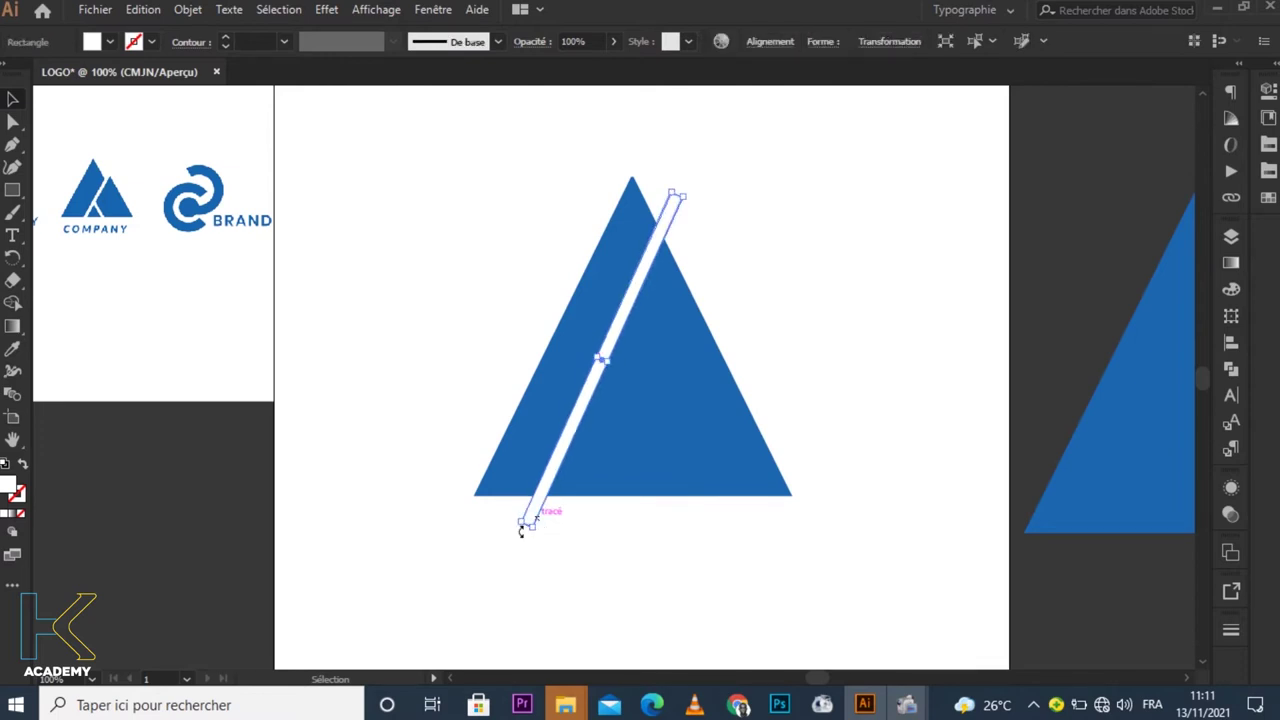
# Drag the white bar's corner anchors down onto the blue triangle's edges
pyautogui.scroll(3, 545, 524)
pyautogui.scroll(-3, 531, 522)
pyautogui.moveTo(386, 349); pyautogui.dragTo(425, 270)
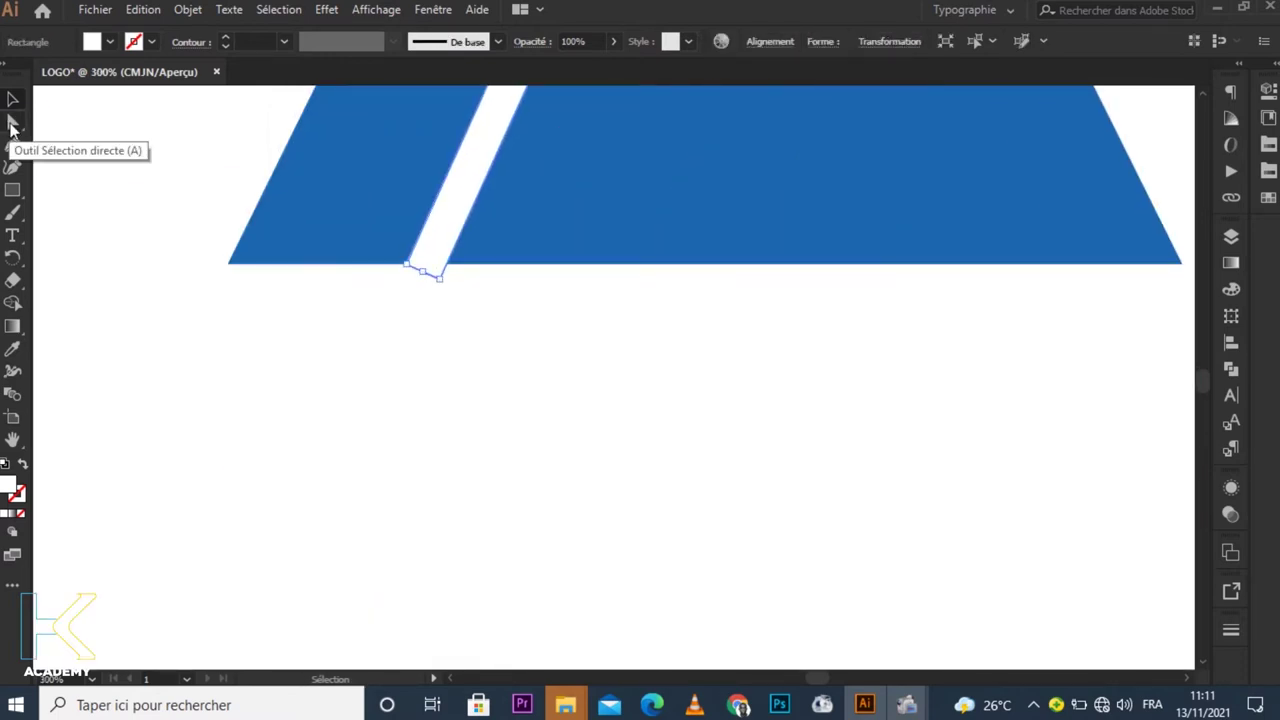
pyautogui.click(13, 121)
pyautogui.click(440, 282)
pyautogui.scroll(-4, 574, 251)
pyautogui.scroll(-4, 700, 300)
pyautogui.click(822, 332)
pyautogui.moveTo(819, 331); pyautogui.dragTo(776, 425)
pyautogui.moveTo(853, 345); pyautogui.dragTo(800, 468)
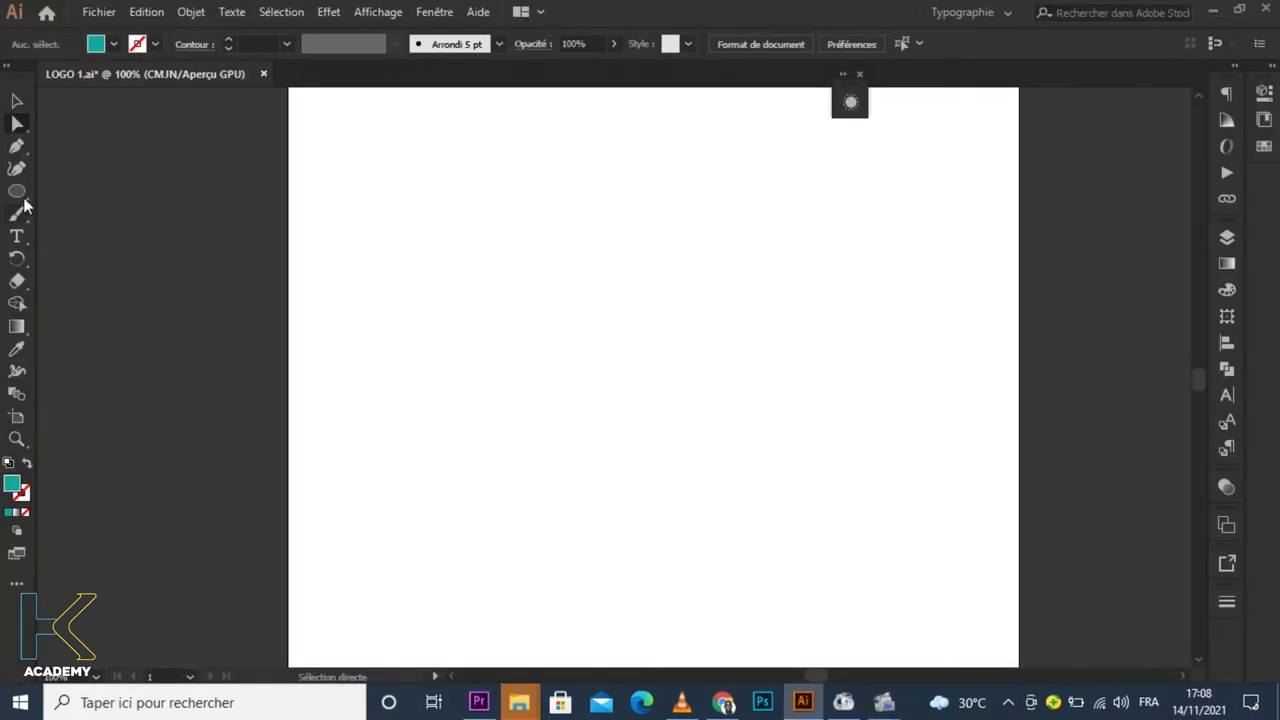
# Draw a teal-filled circle in the middle of the LOGO 1 artboard
pyautogui.moveTo(463, 250)
pyautogui.mouseDown()
pyautogui.moveTo(714, 491)
pyautogui.moveTo(731, 534)
pyautogui.mouseUp()
# Pull the circle's top, bottom and right anchors into a curved boomerang shape
pyautogui.press('a')
pyautogui.click(607, 250)
pyautogui.moveTo(607, 250); pyautogui.dragTo(594, 141)
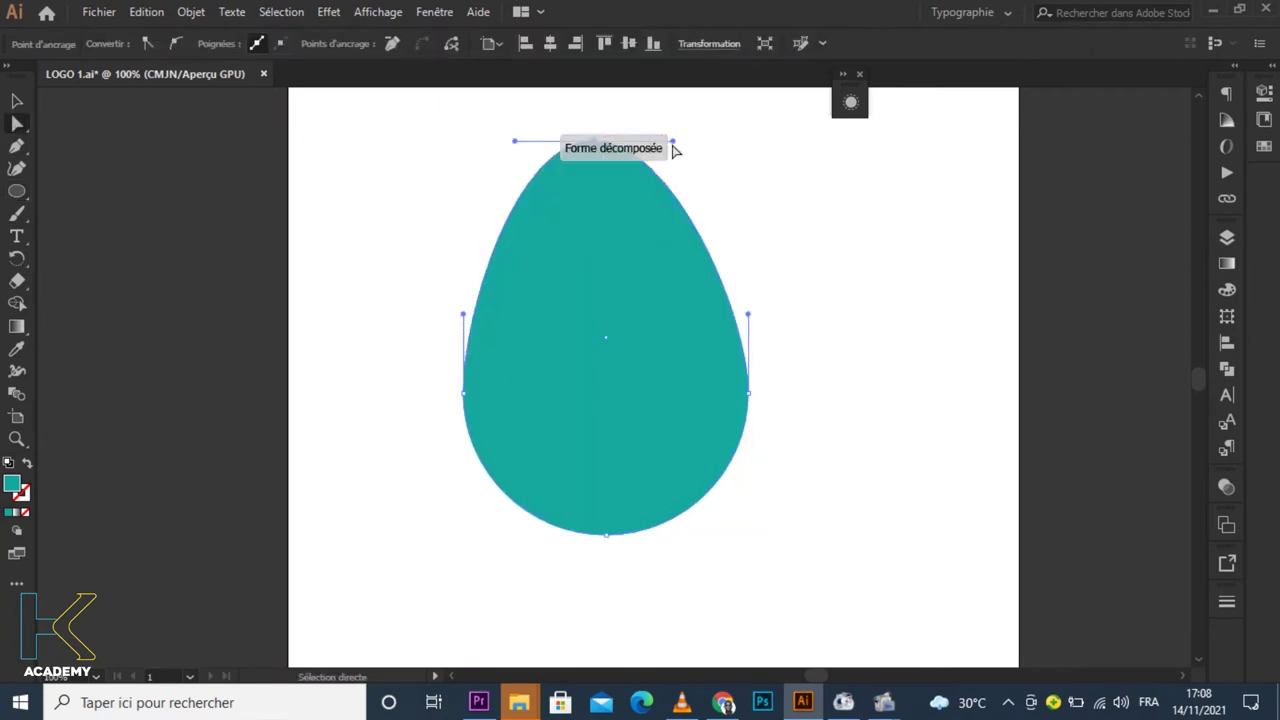
pyautogui.moveTo(547, 545); pyautogui.dragTo(727, 620)
pyautogui.moveTo(605, 535); pyautogui.dragTo(609, 625)
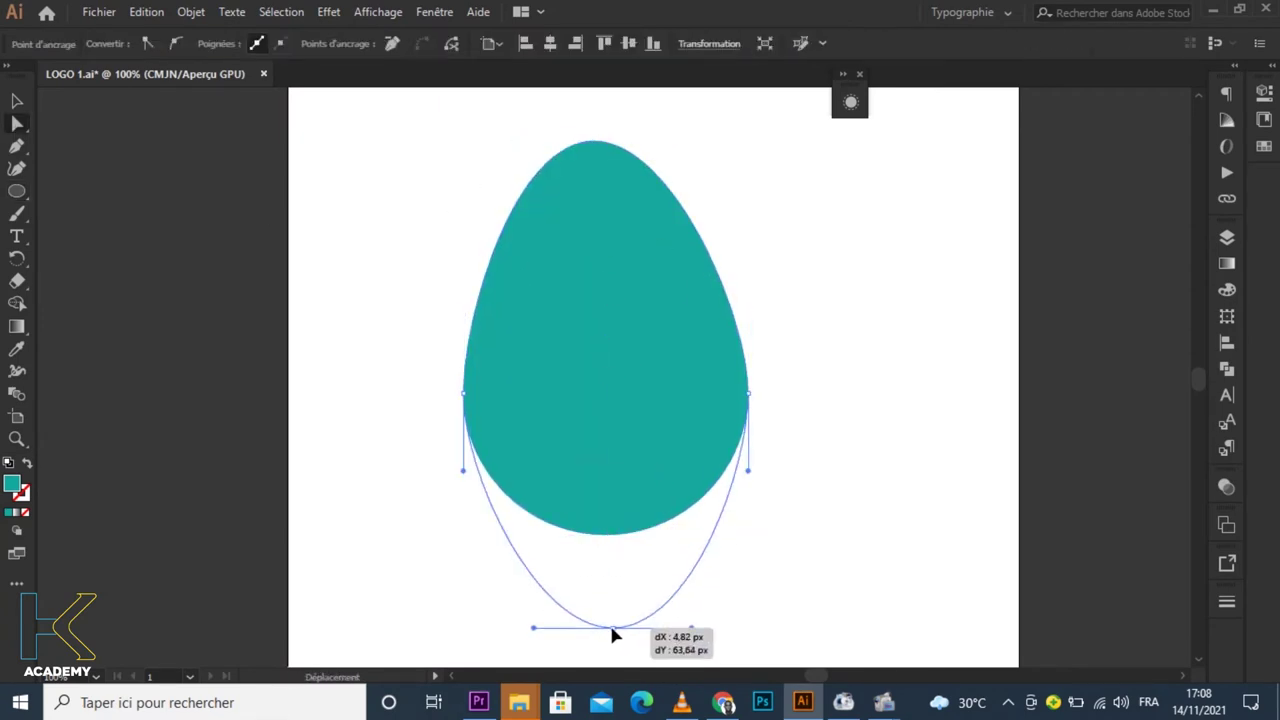
pyautogui.moveTo(807, 370); pyautogui.dragTo(663, 437)
pyautogui.moveTo(750, 393); pyautogui.dragTo(566, 390)
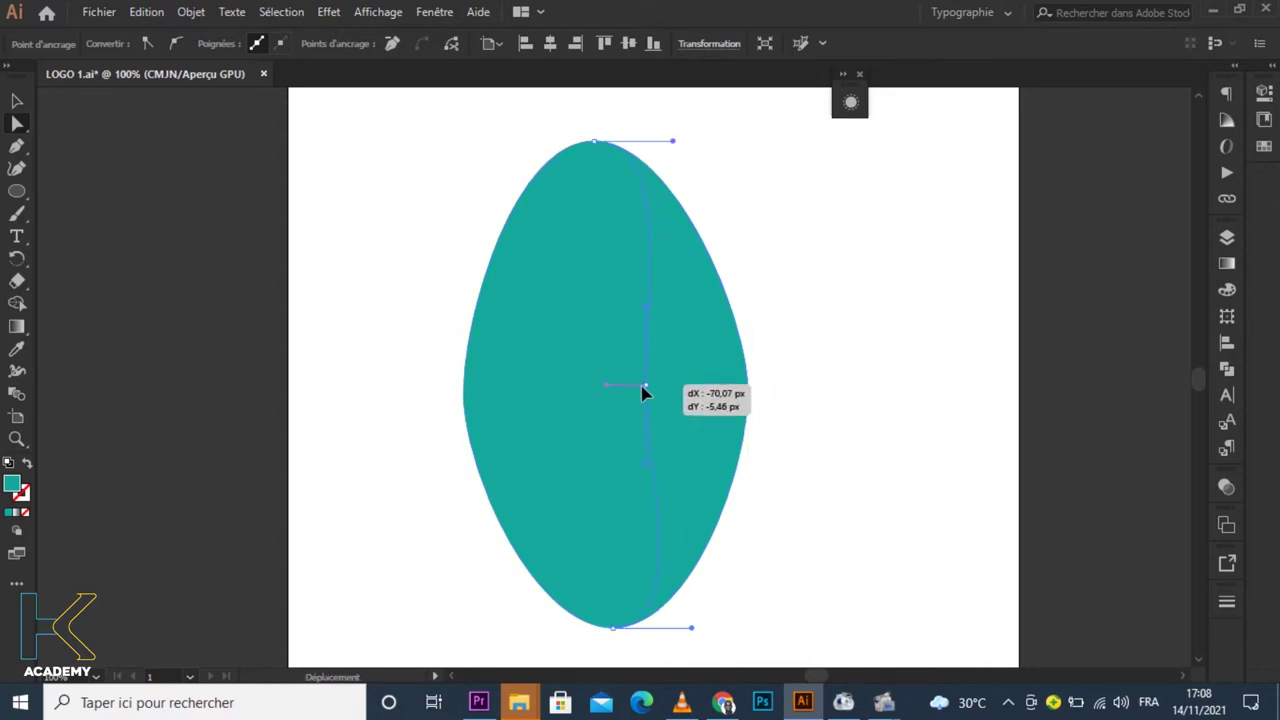
pyautogui.click(843, 398)
# Shrink the boomerang and place a copy to its right
pyautogui.moveTo(371, 151); pyautogui.dragTo(758, 628)
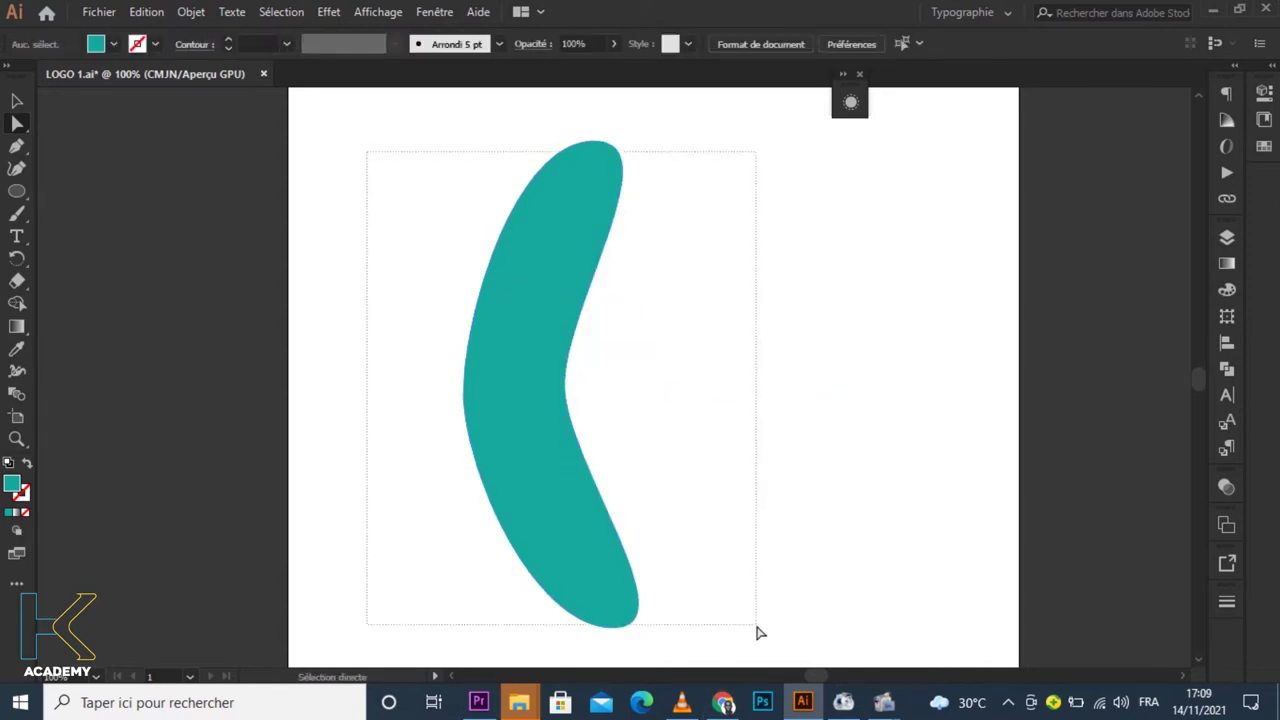
pyautogui.click(16, 101)
pyautogui.moveTo(638, 628); pyautogui.dragTo(590, 495)
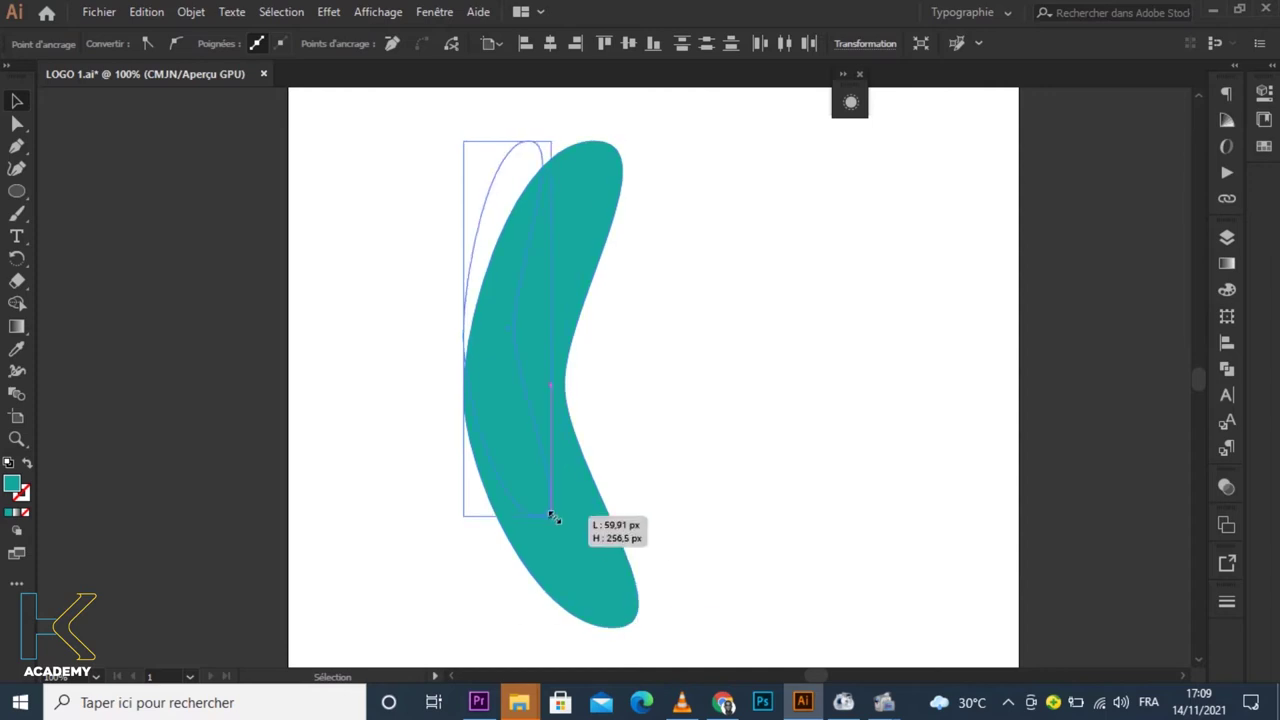
pyautogui.click(752, 498)
pyautogui.moveTo(550, 349); pyautogui.dragTo(770, 345)
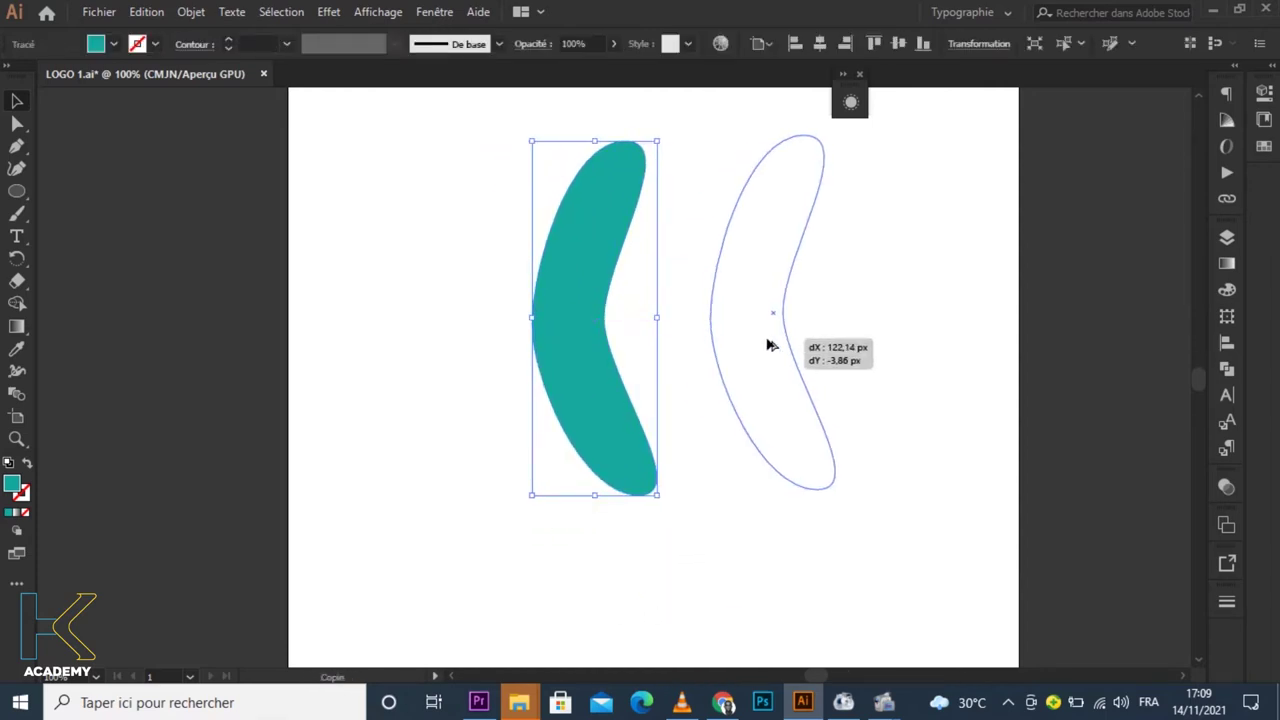
# Reflect the copy across a vertical axis with the Reflect (Miroir) dialog
pyautogui.moveTo(16, 258); pyautogui.dragTo(100, 280)
pyautogui.doubleClick(16, 258)
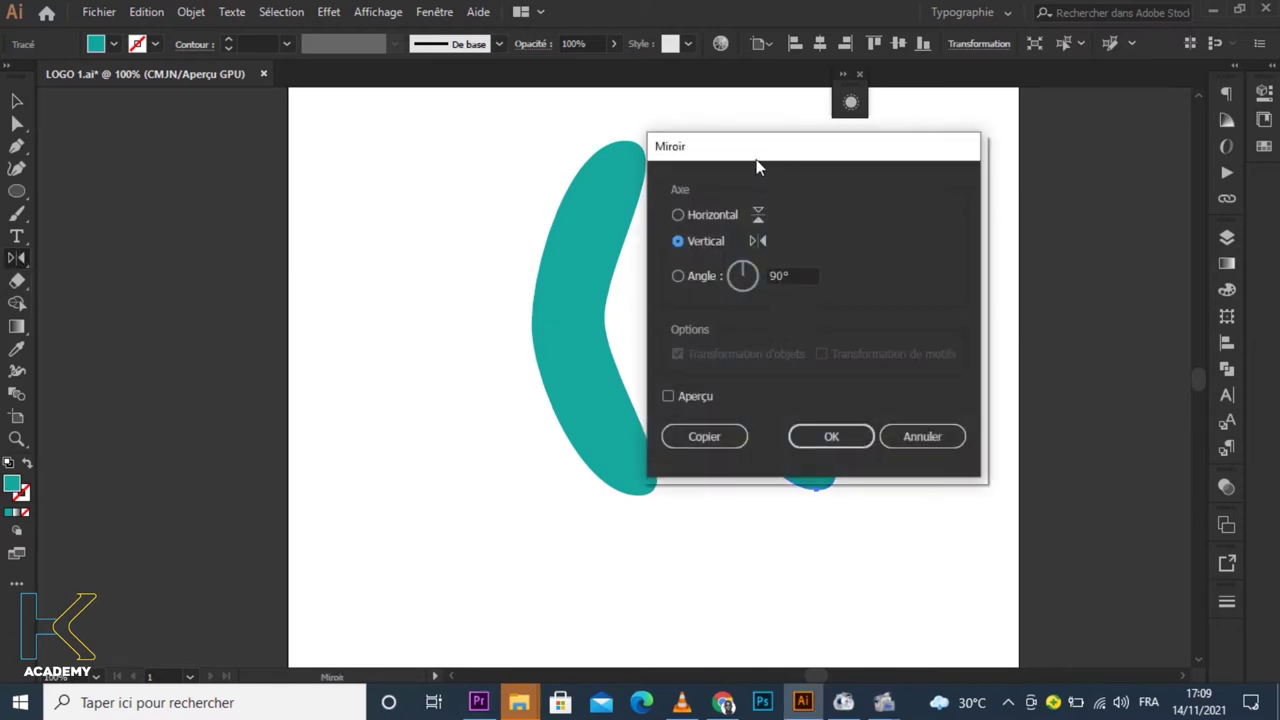
pyautogui.moveTo(757, 150); pyautogui.dragTo(1105, 177)
pyautogui.click(1007, 420)
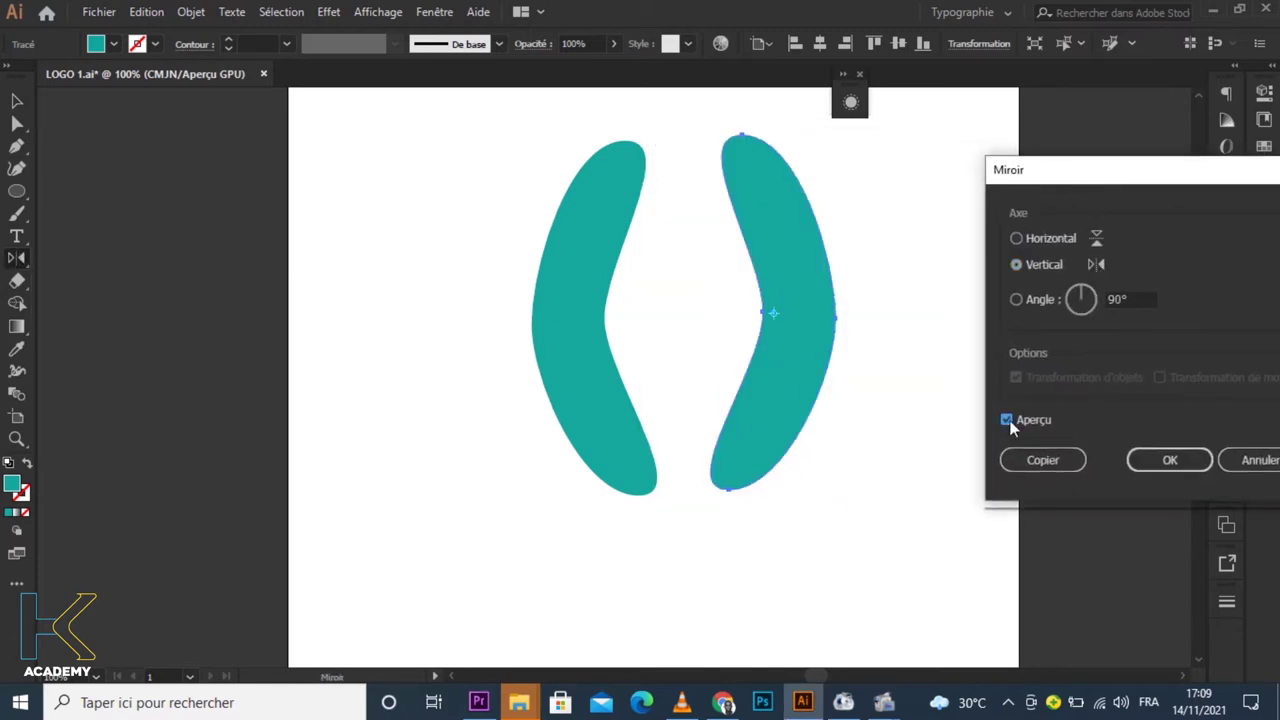
pyautogui.click(1178, 468)
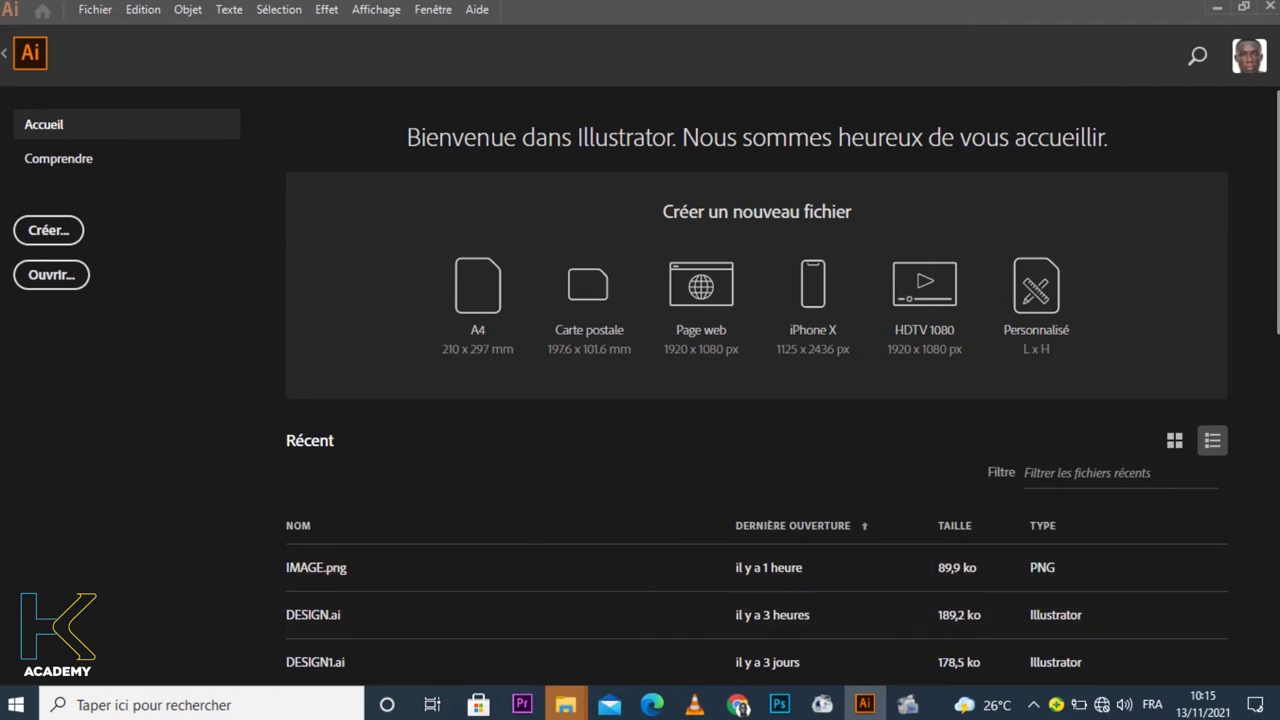
pyautogui.scroll(-5, 869, 390)
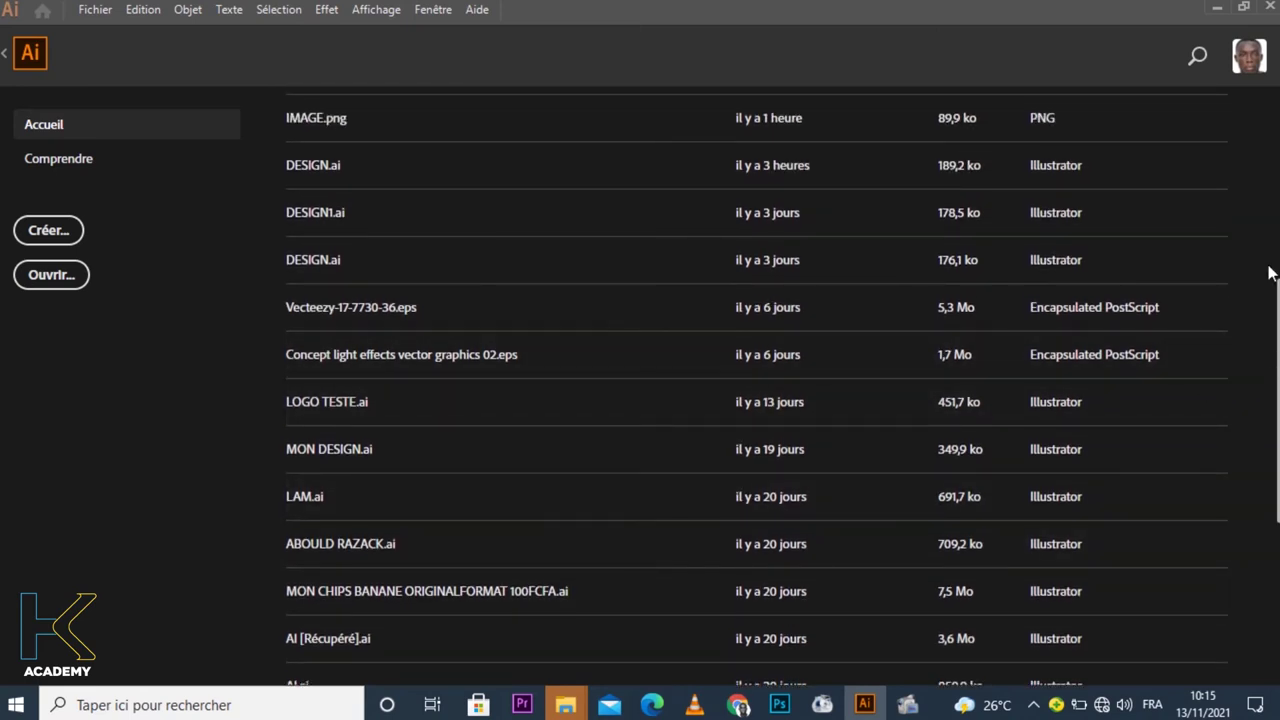
pyautogui.scroll(5, 1277, 275)
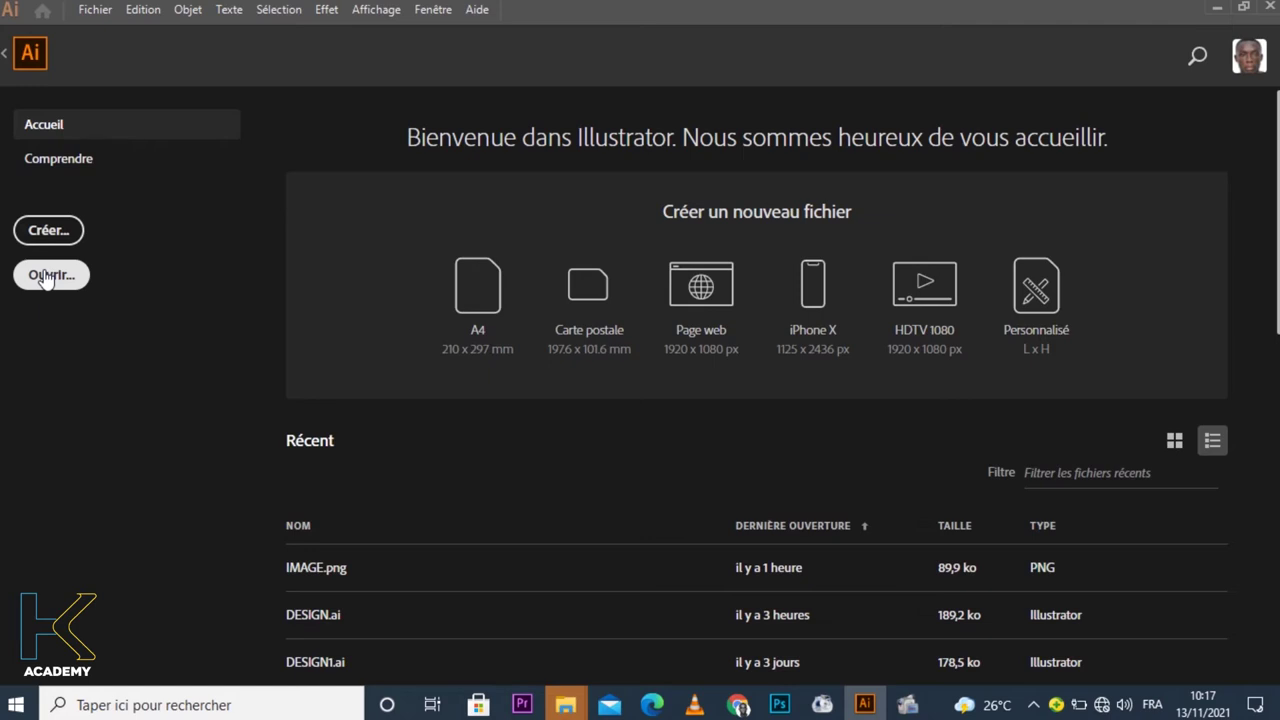
pyautogui.click(50, 281)
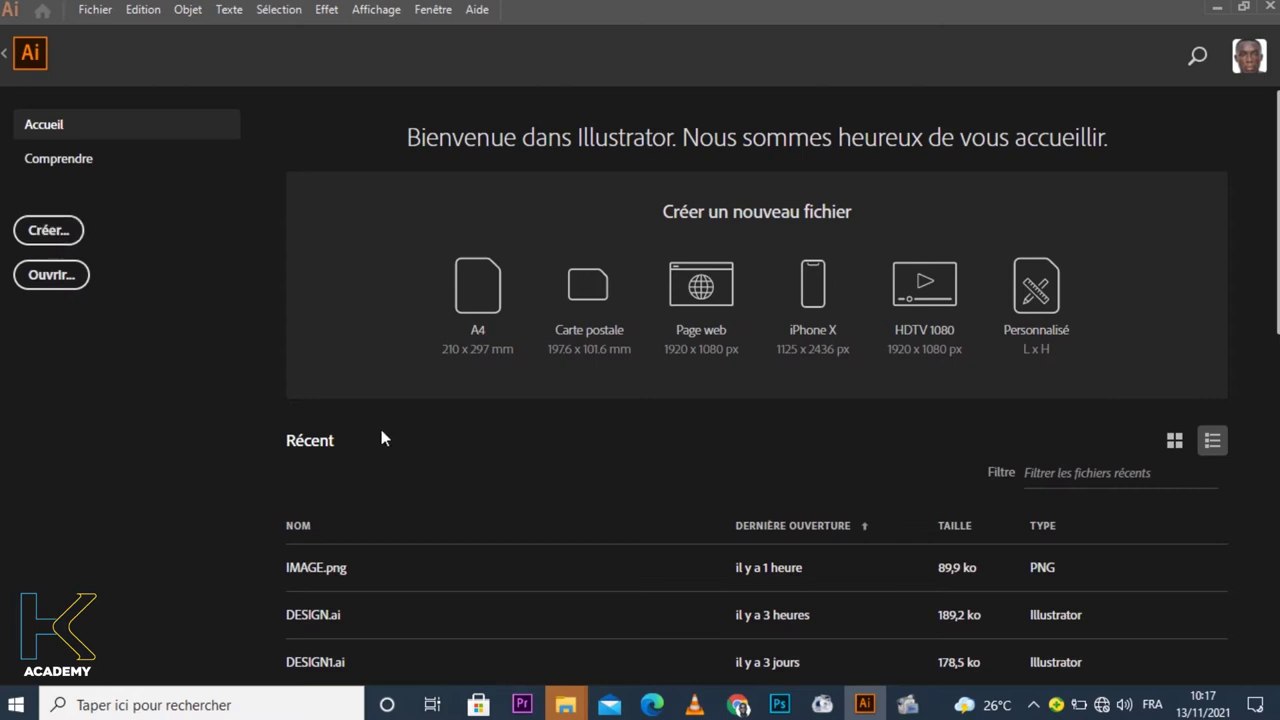
pyautogui.scroll(-3, 556, 439)
pyautogui.scroll(2, 556, 439)
pyautogui.scroll(-4, 560, 451)
pyautogui.scroll(1, 563, 400)
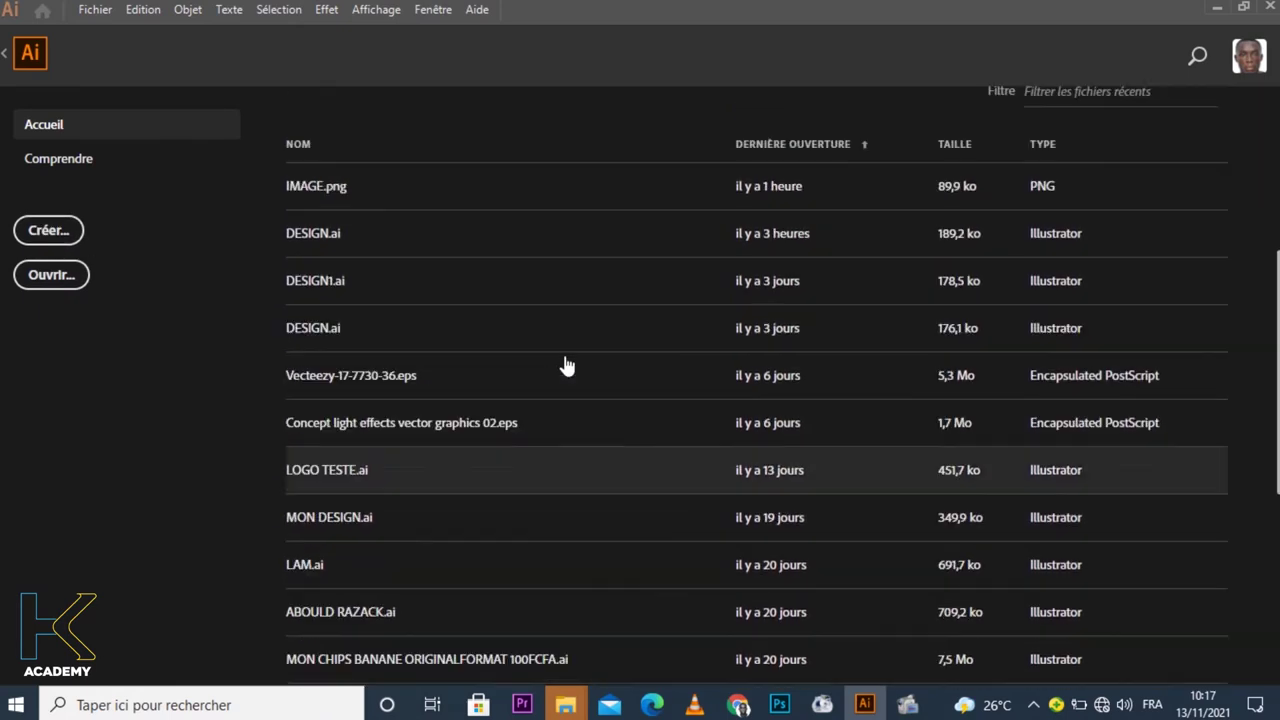
pyautogui.scroll(2, 440, 340)
pyautogui.scroll(3, 880, 555)
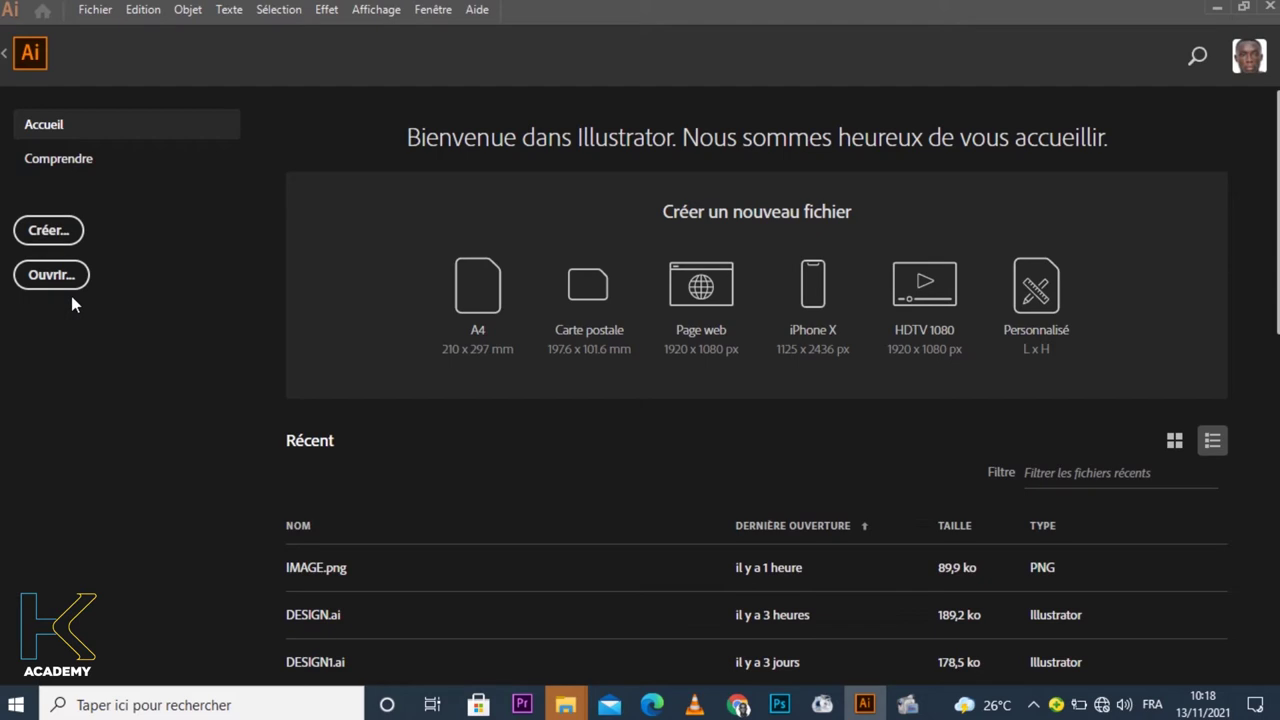
# Open a new document setup of 500 × 500 px in Pixels and reposition the dialog
pyautogui.click(55, 231)
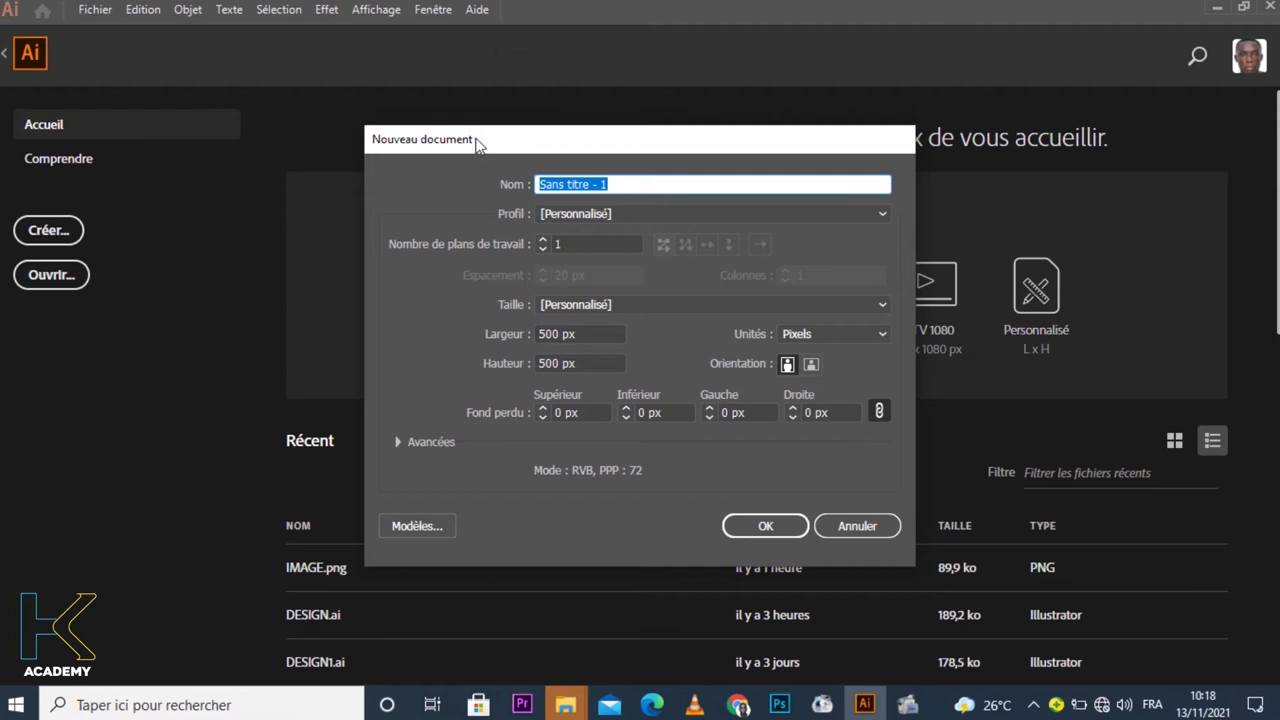
pyautogui.moveTo(475, 143); pyautogui.dragTo(551, 130)
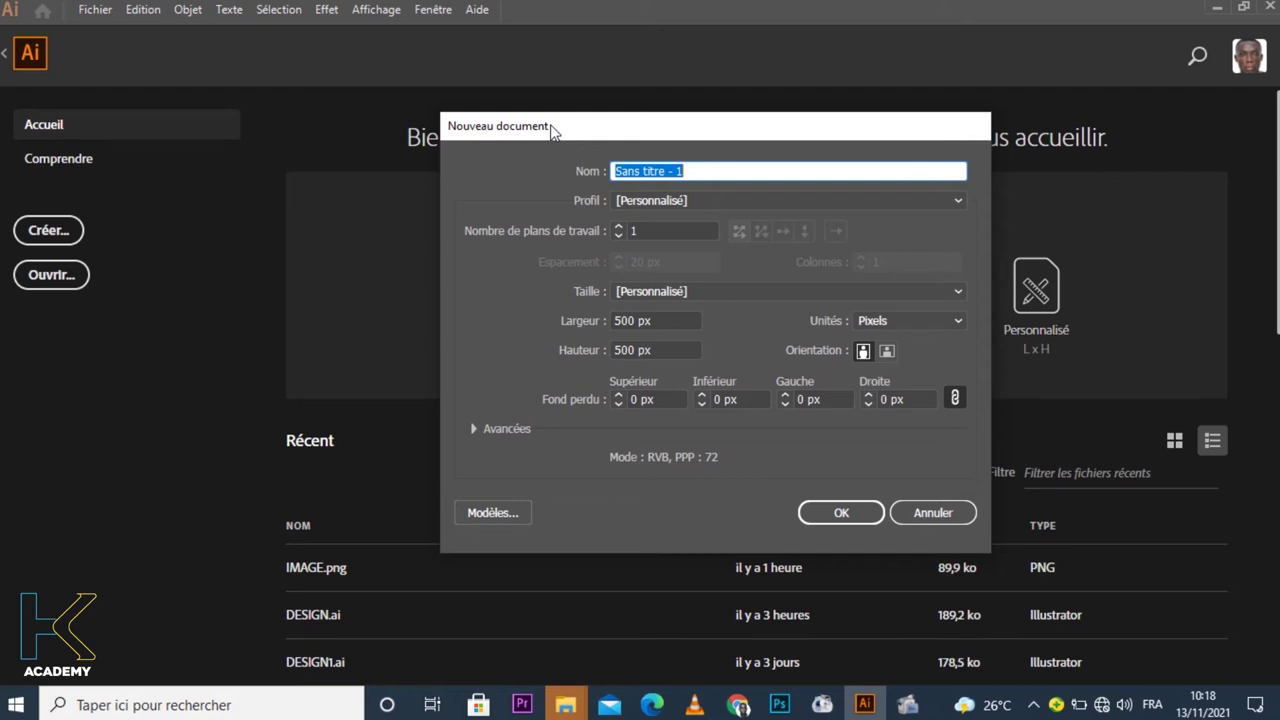
pyautogui.moveTo(551, 130); pyautogui.dragTo(601, 117)
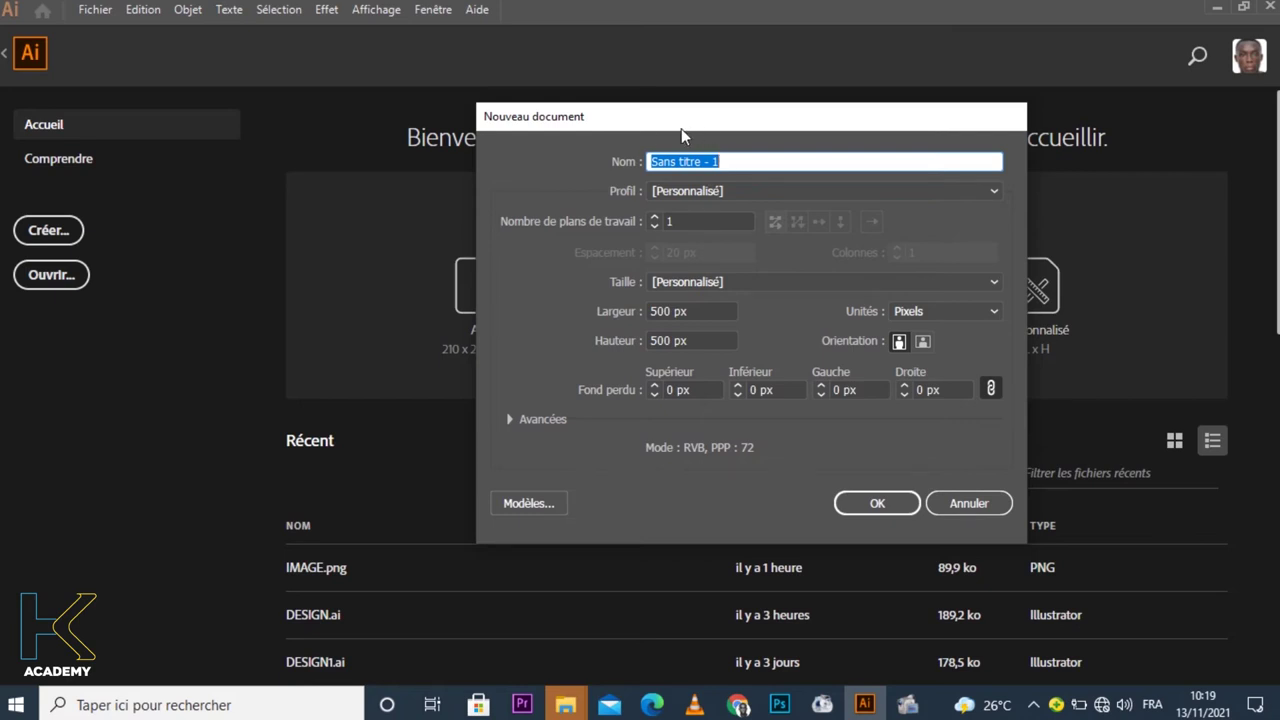
pyautogui.moveTo(681, 128); pyautogui.dragTo(669, 107)
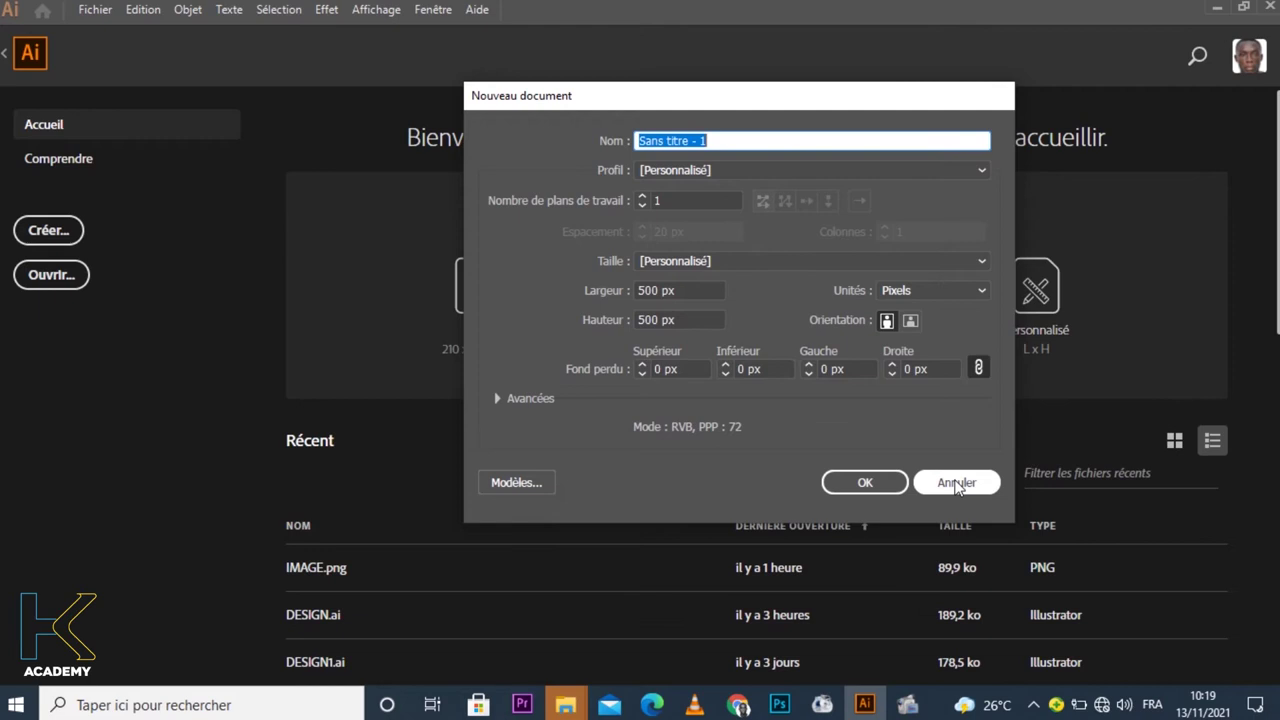
# Cancel the new document and uncheck the legacy 'Nouveau fichier' interface in General preferences
pyautogui.click(956, 483)
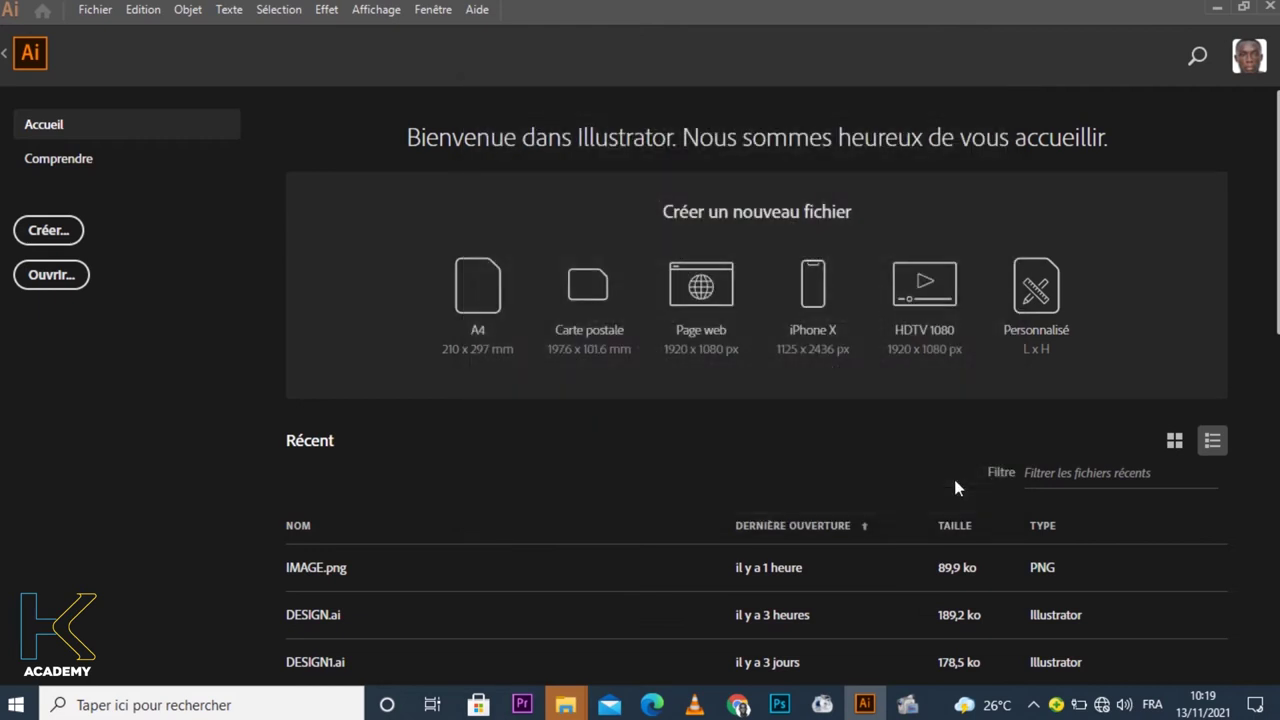
pyautogui.click(143, 10)
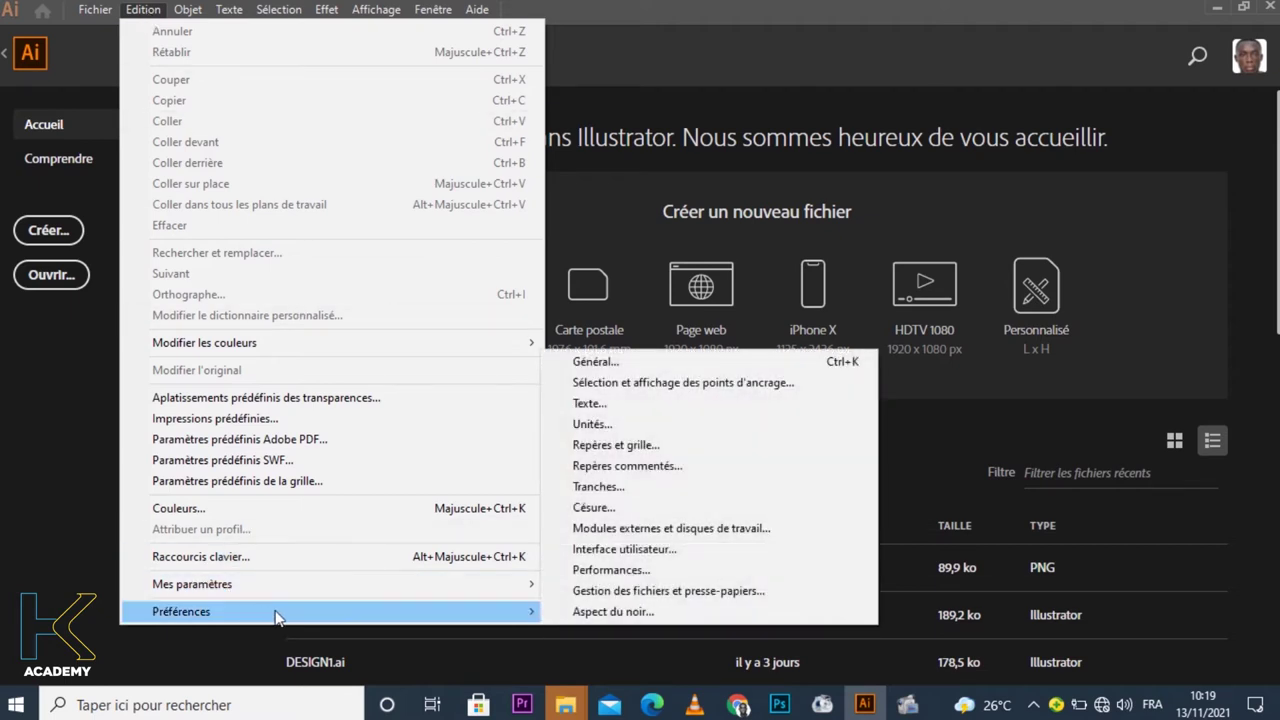
pyautogui.moveTo(330, 611)
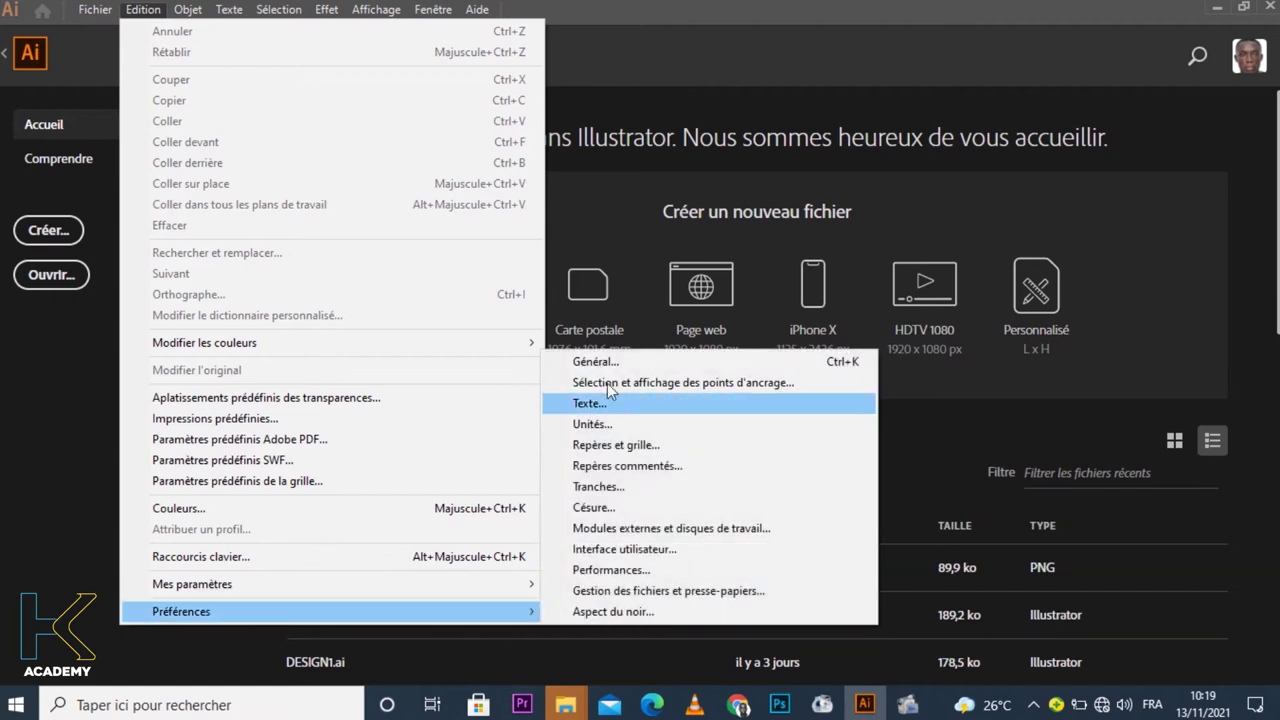
pyautogui.click(600, 362)
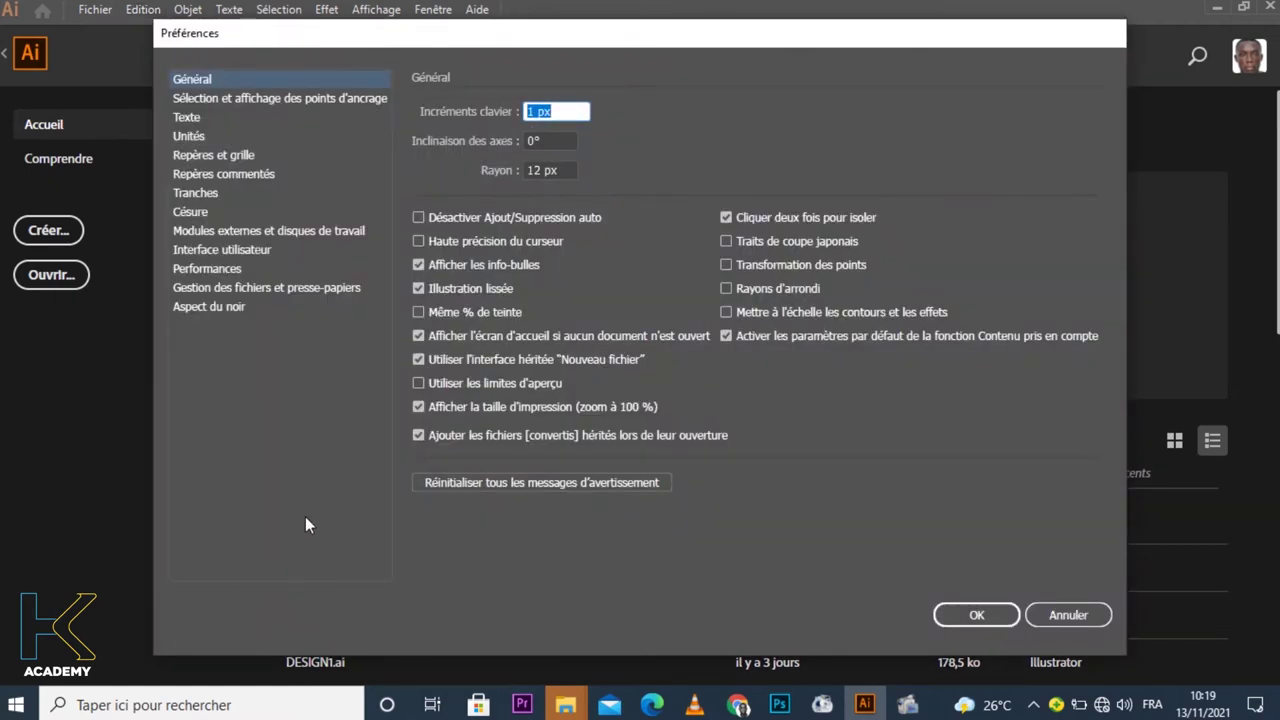
pyautogui.click(419, 361)
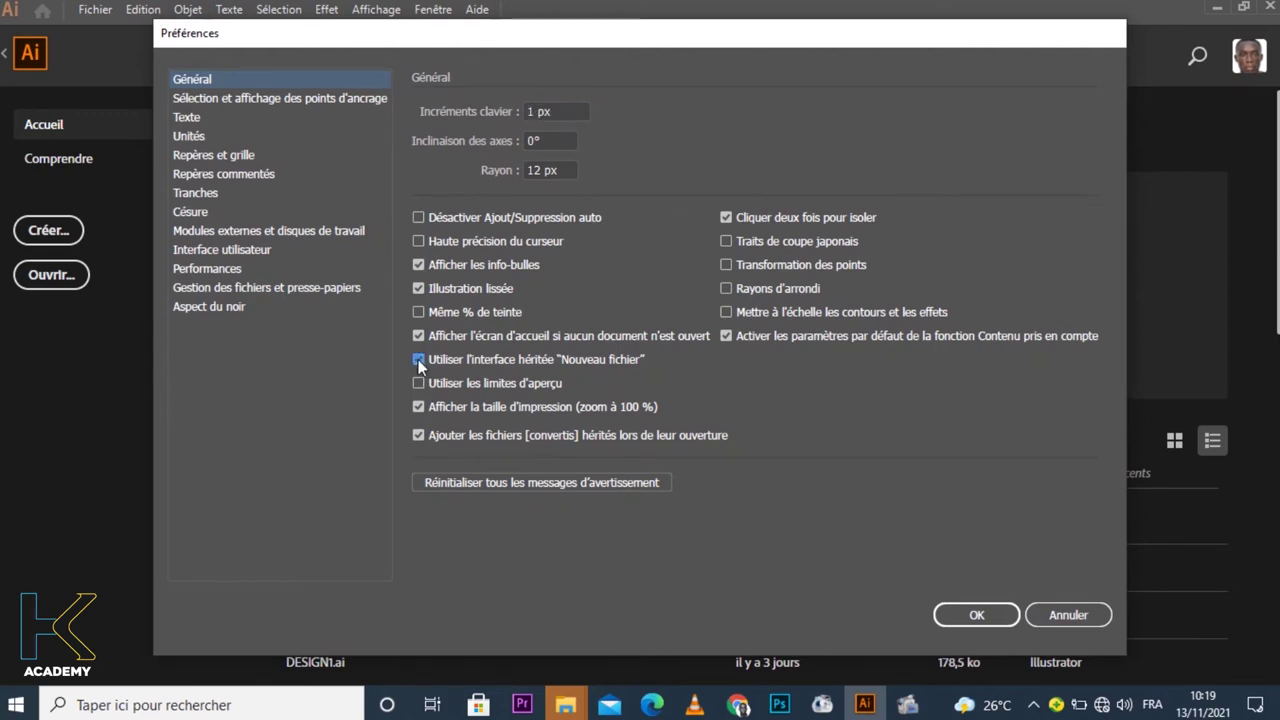
pyautogui.click(977, 616)
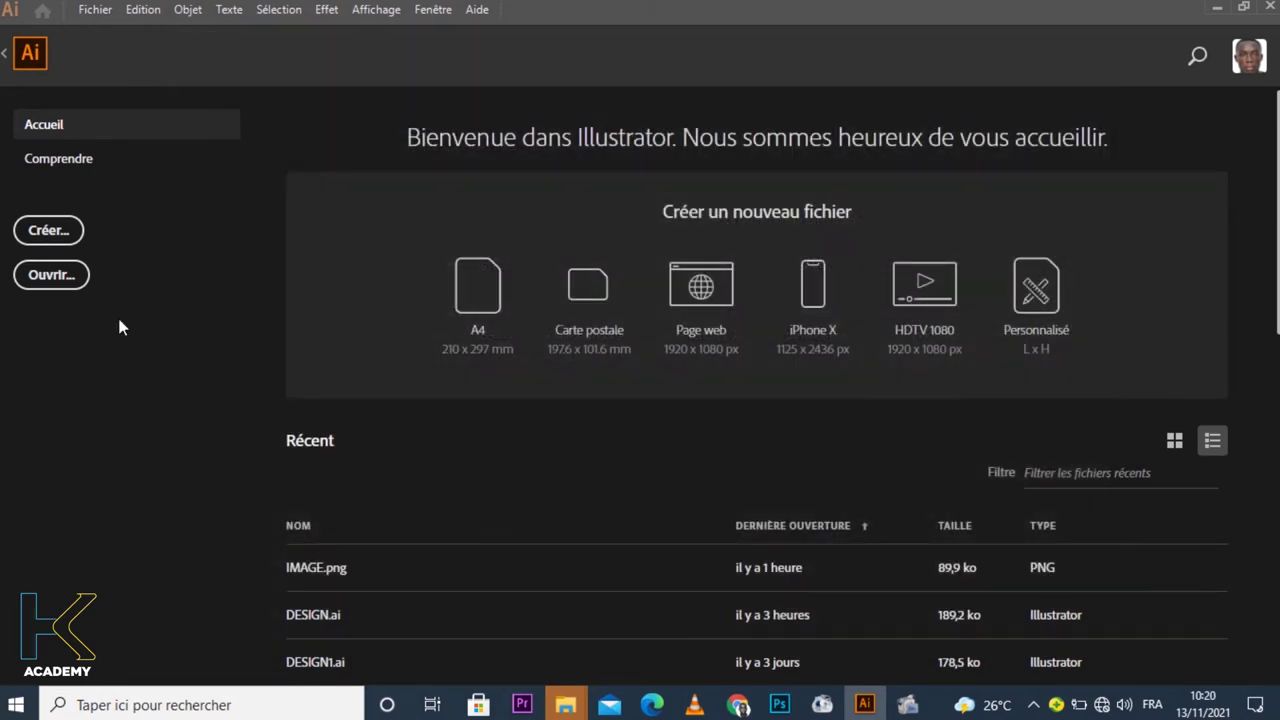
# Start a new document from the recent [Personnalisé] 1200 × 1200 px preset
pyautogui.click(47, 236)
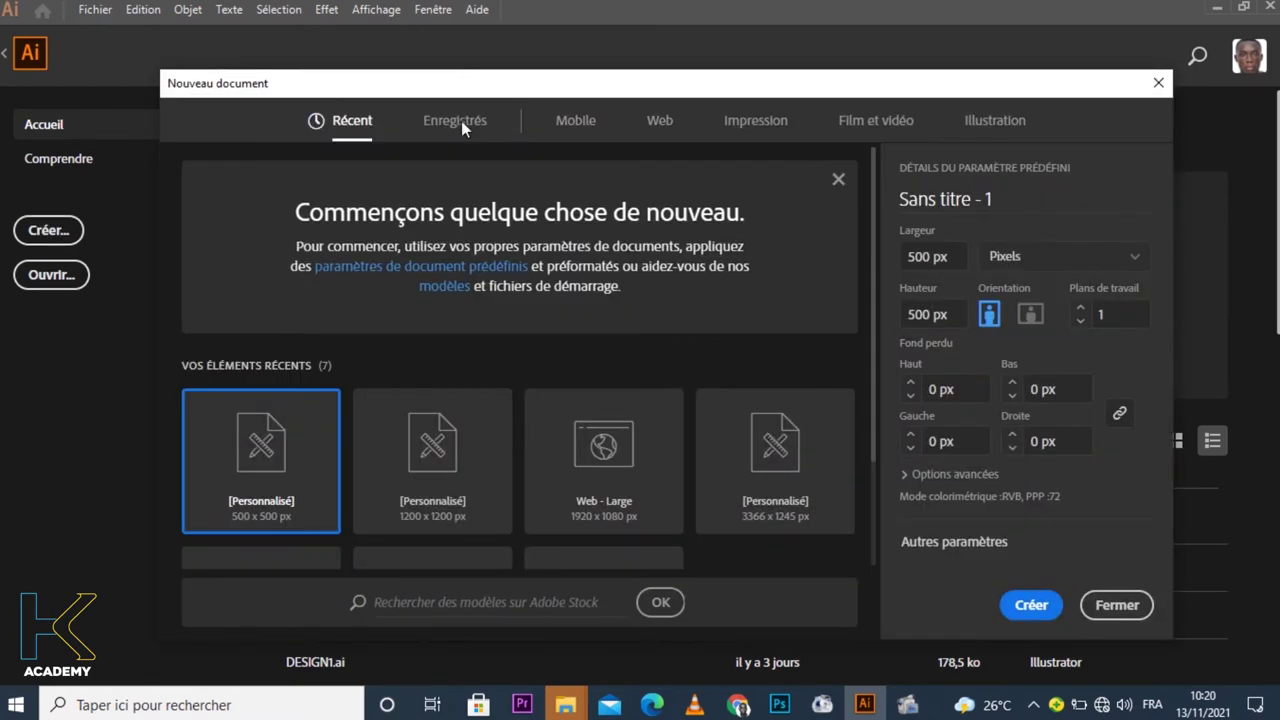
pyautogui.scroll(-2, 483, 402)
pyautogui.scroll(2, 483, 402)
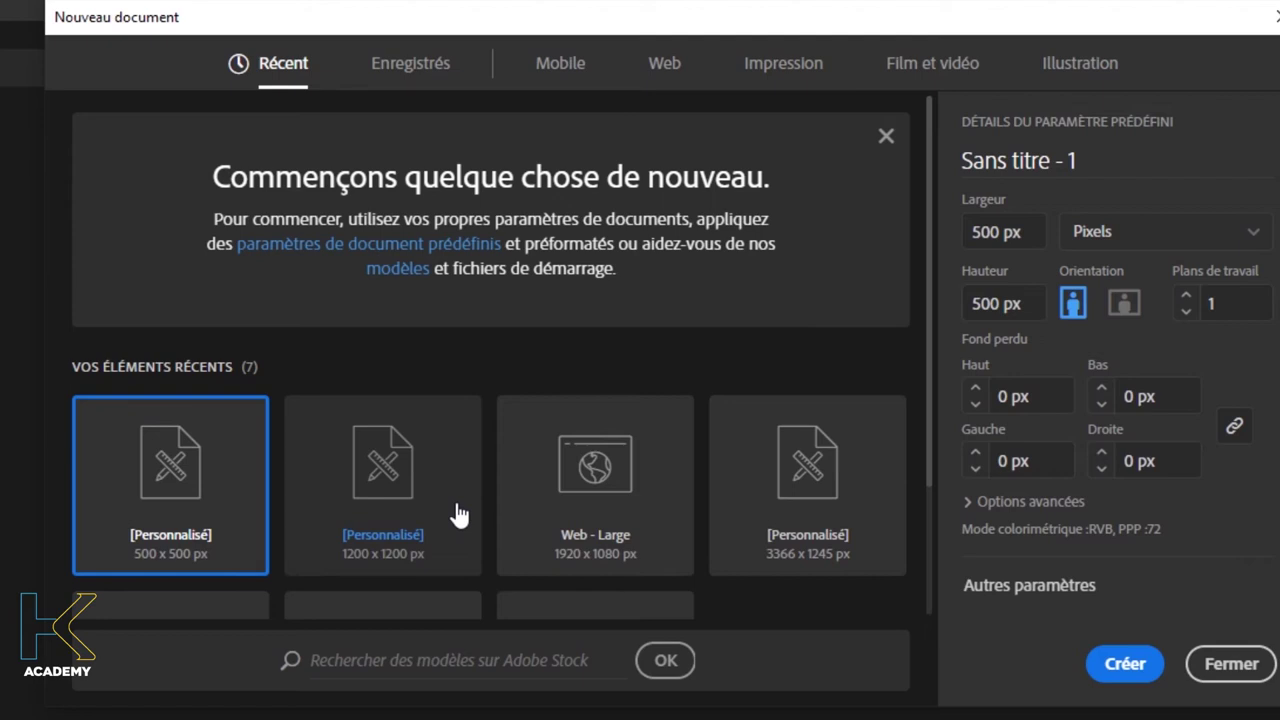
pyautogui.click(580, 502)
pyautogui.click(472, 505)
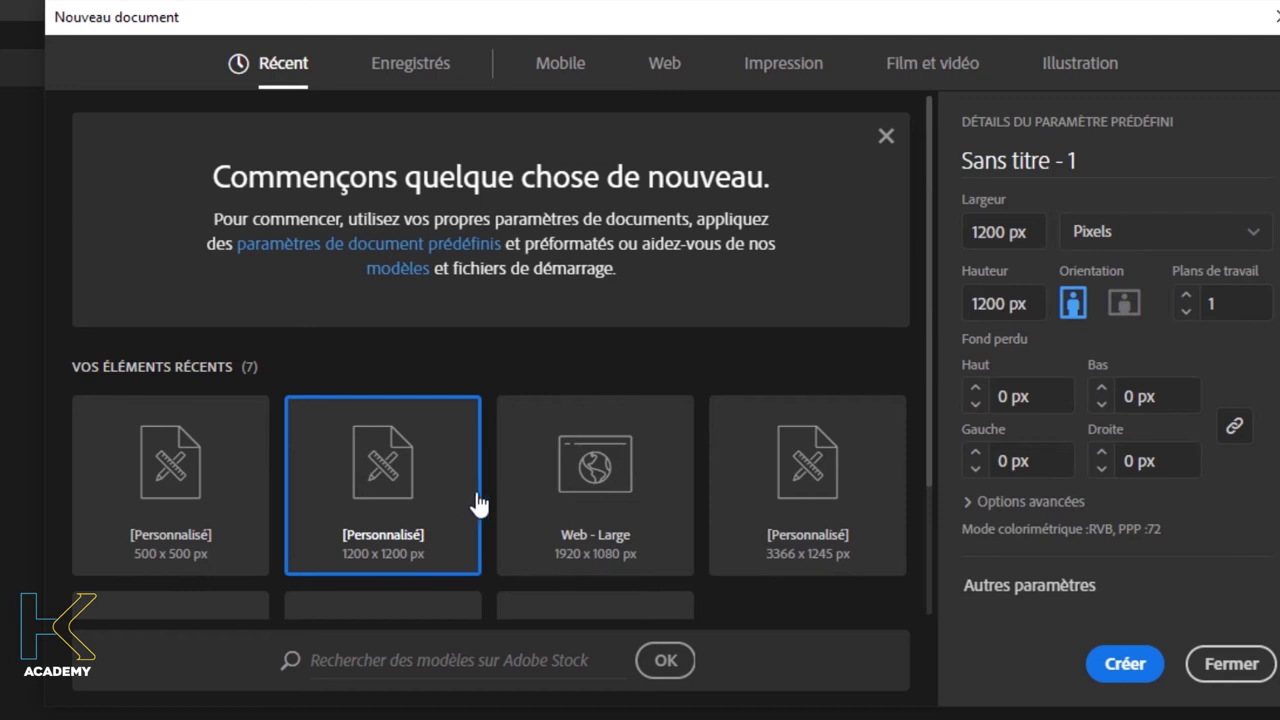
# Show the Mobile presets with iPhone X at 1125 × 2436 px and browse the templates
pyautogui.click(545, 72)
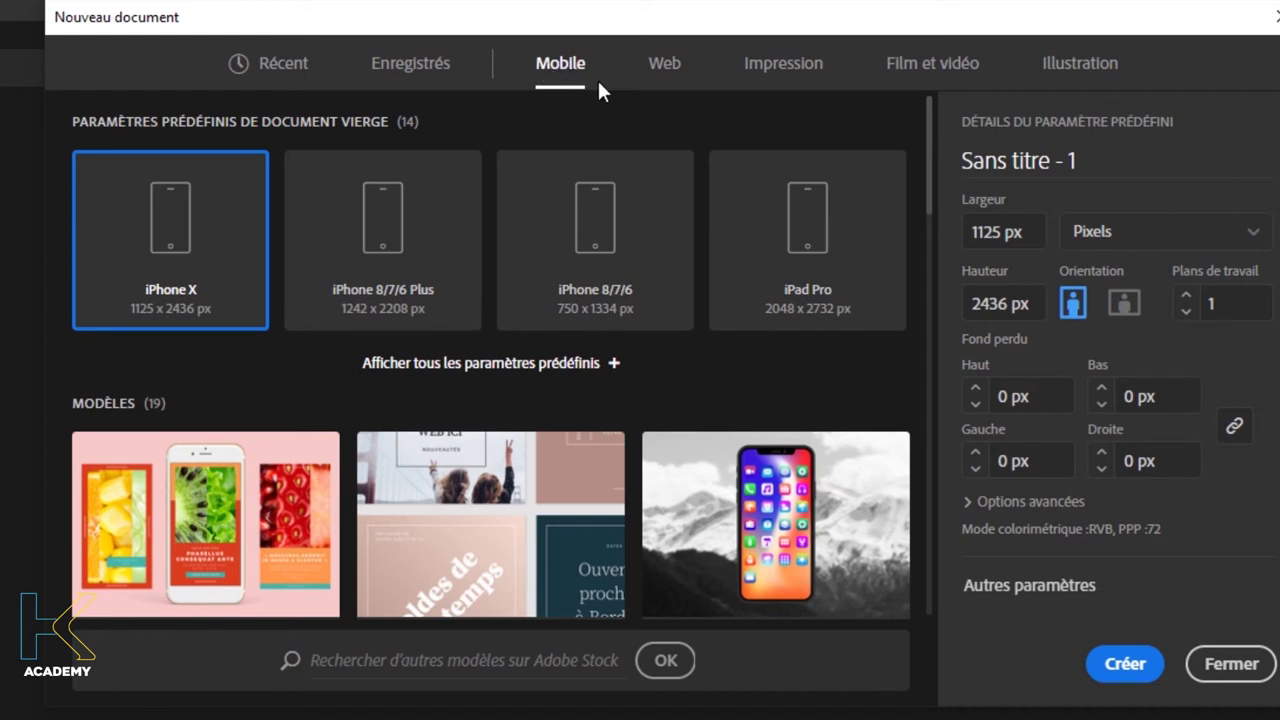
pyautogui.scroll(-5, 625, 424)
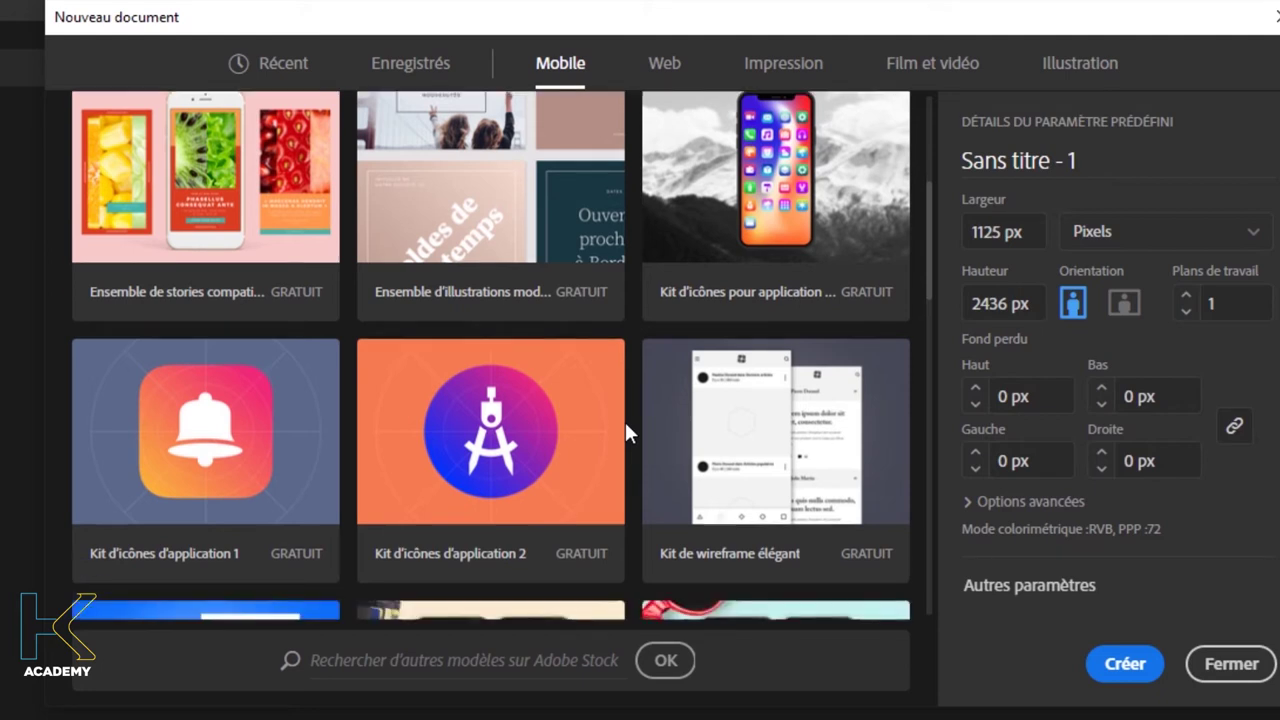
pyautogui.scroll(5, 625, 422)
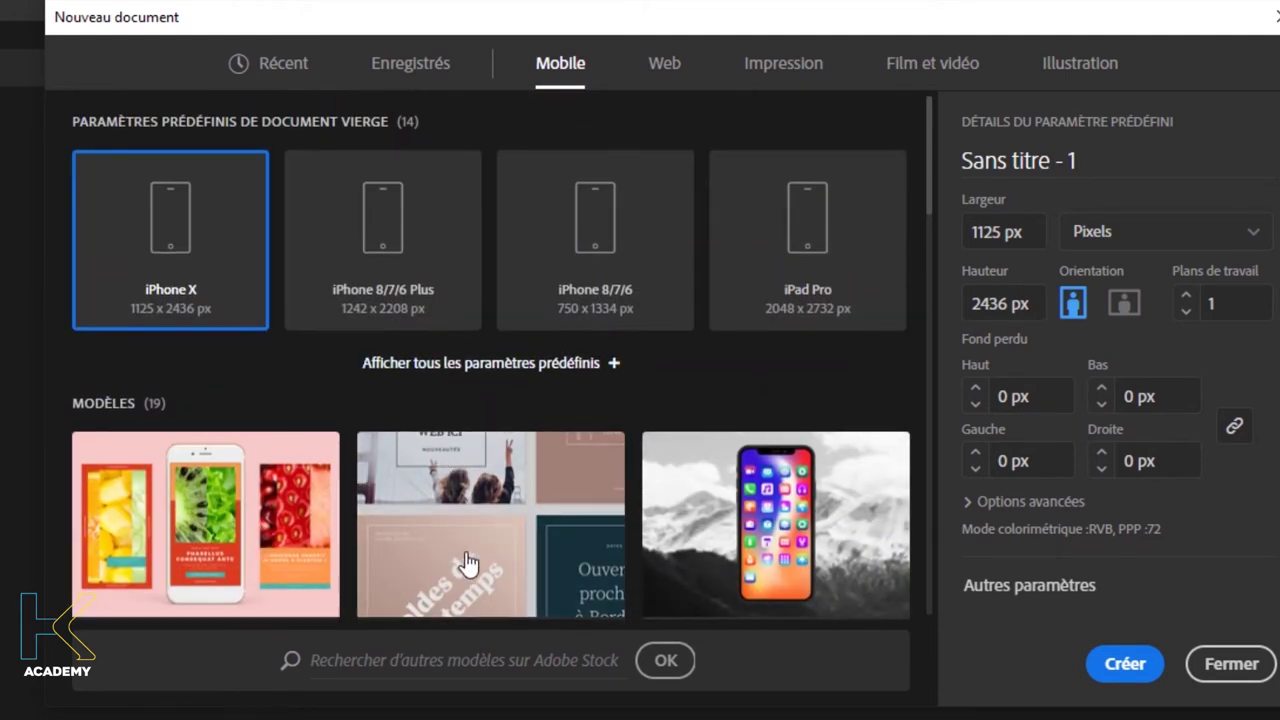
pyautogui.scroll(-3, 460, 563)
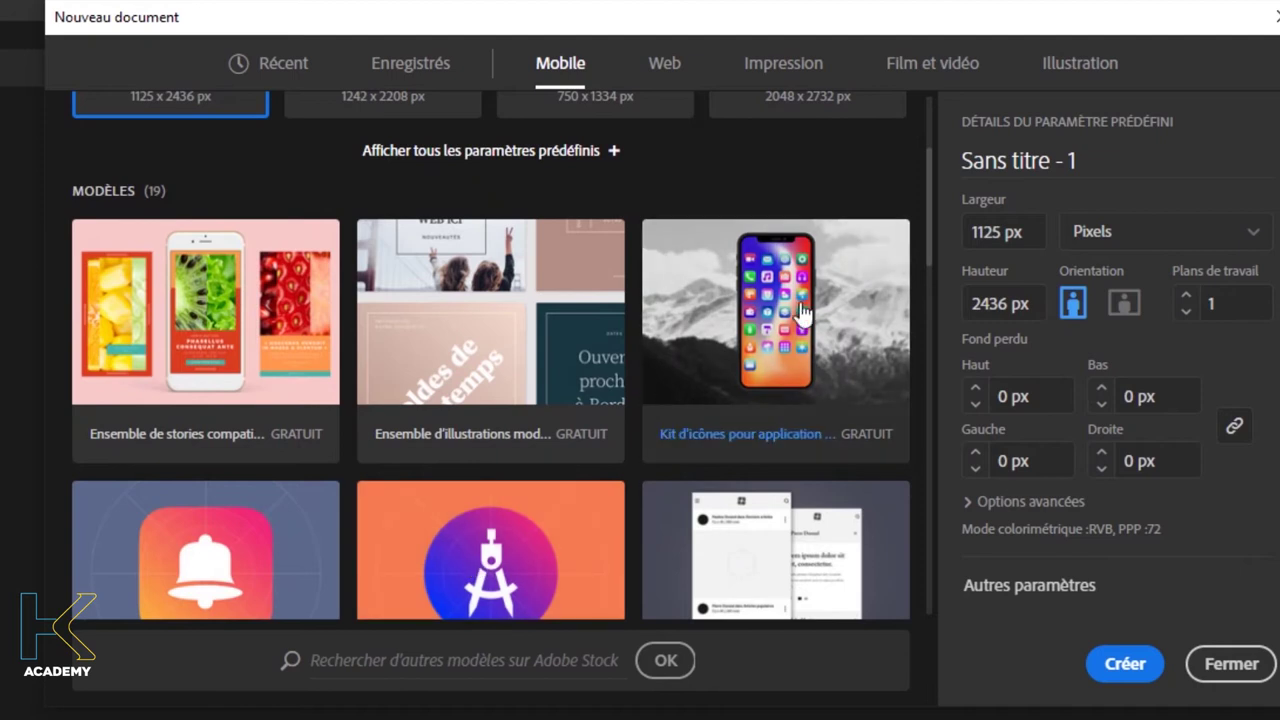
pyautogui.scroll(-5, 749, 505)
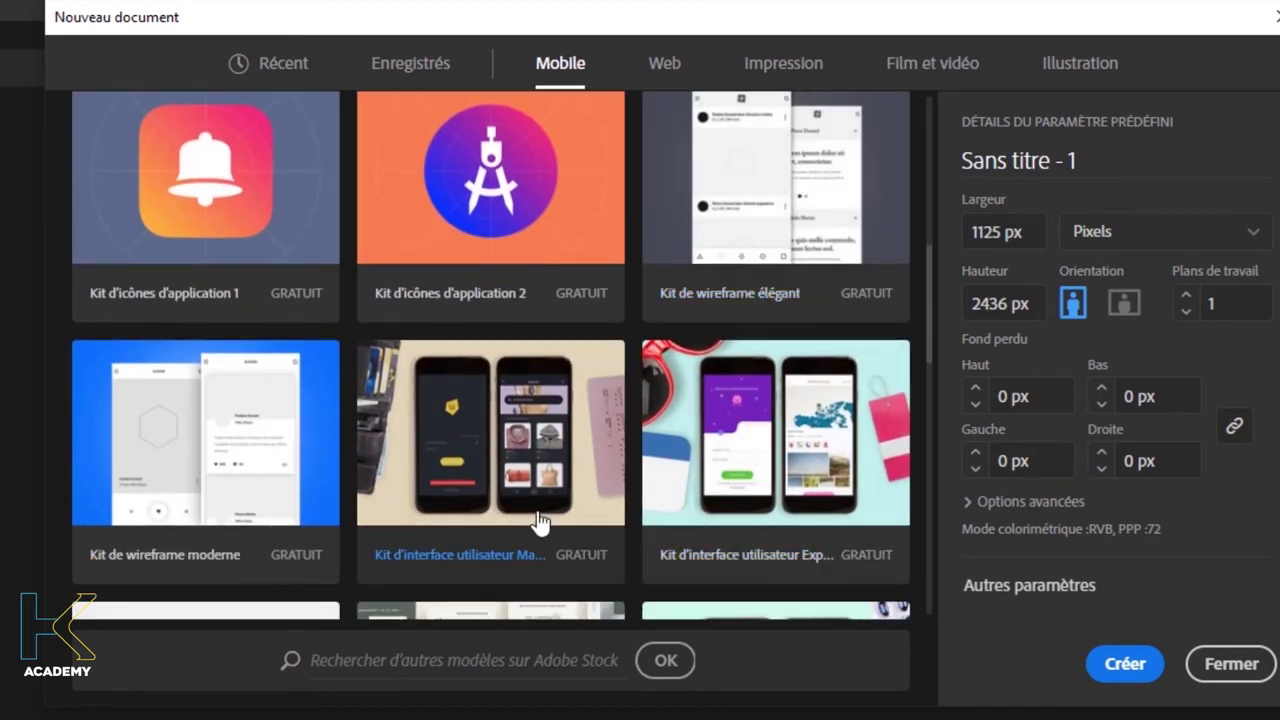
pyautogui.scroll(-2, 737, 463)
pyautogui.scroll(-3, 455, 478)
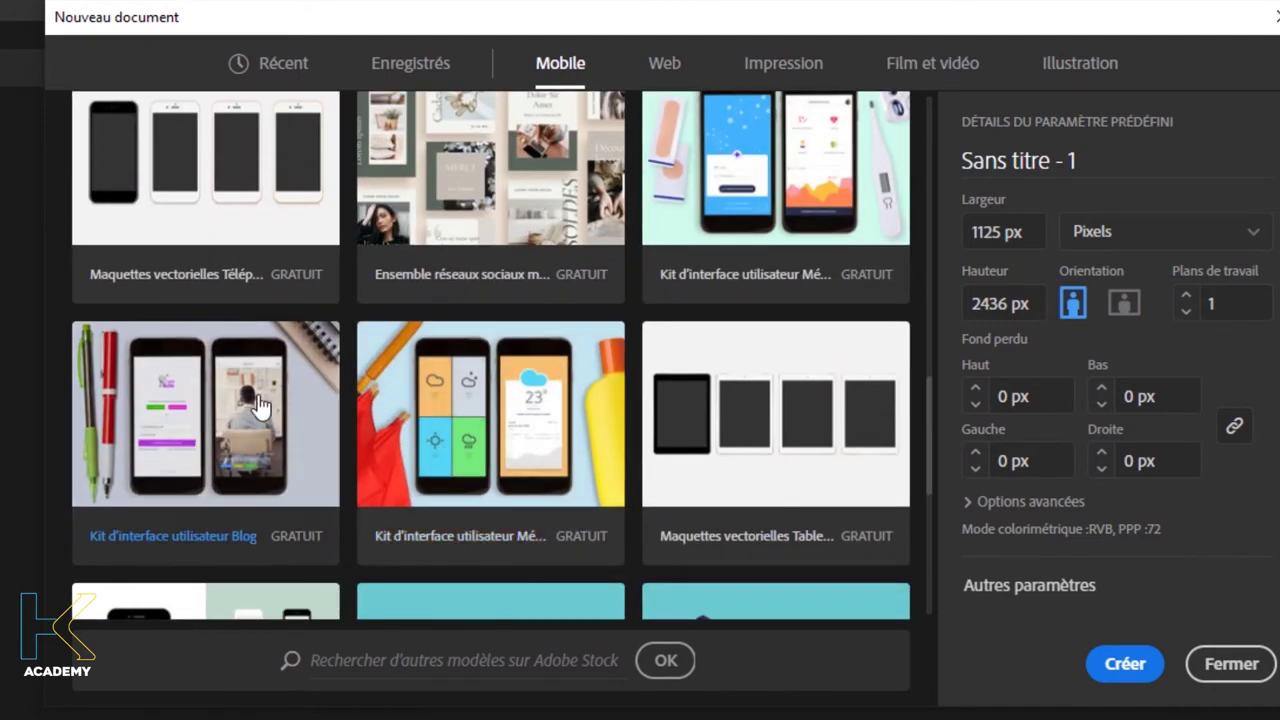
pyautogui.scroll(-4, 481, 492)
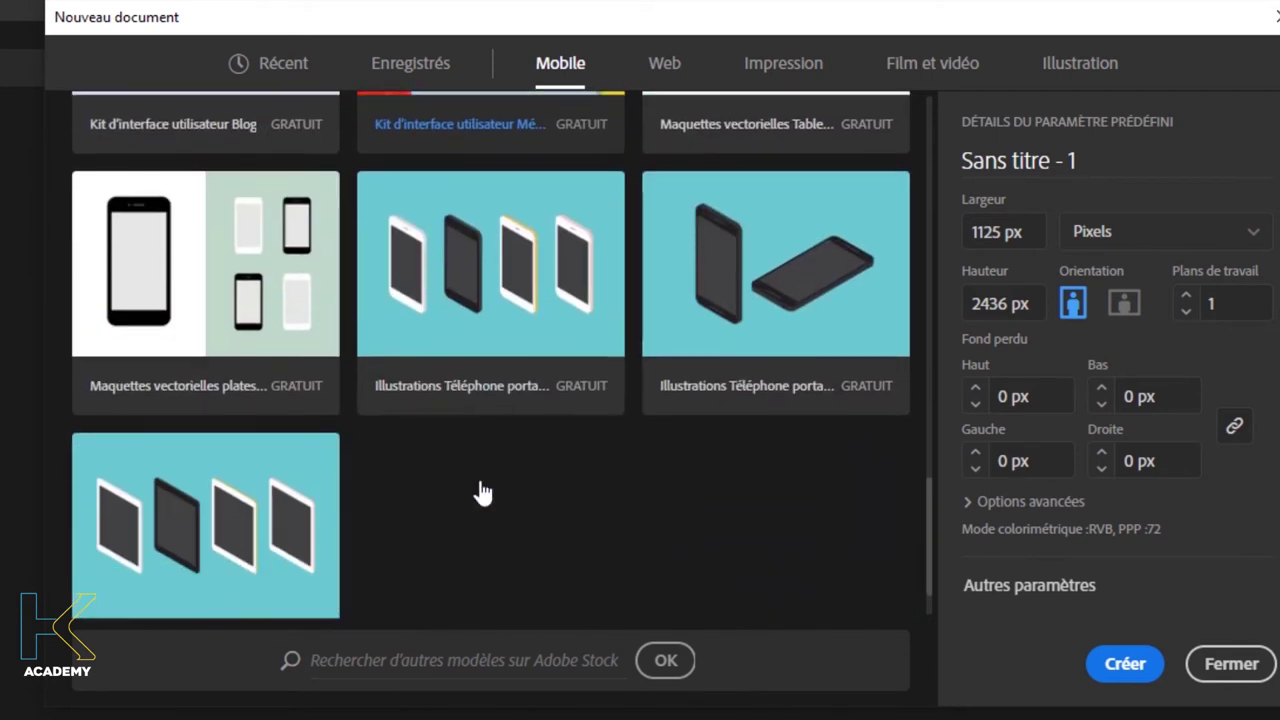
pyautogui.scroll(2, 480, 490)
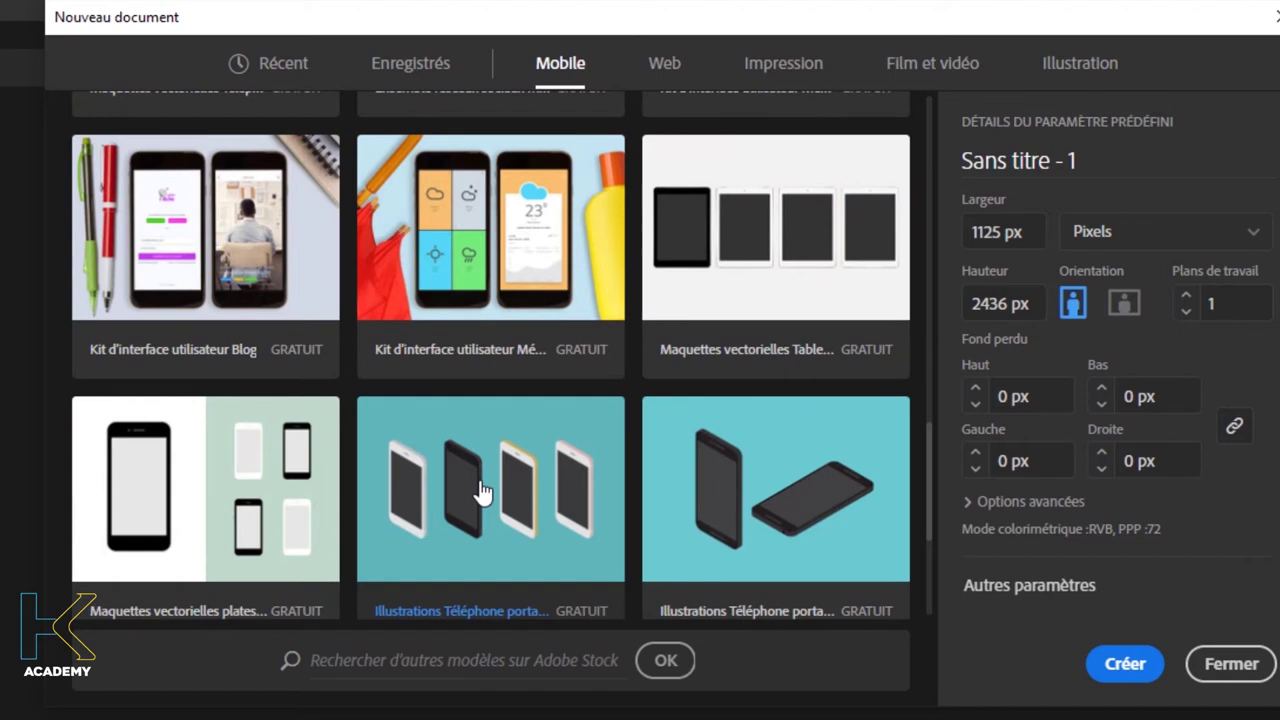
pyautogui.scroll(5, 481, 492)
pyautogui.scroll(3, 481, 492)
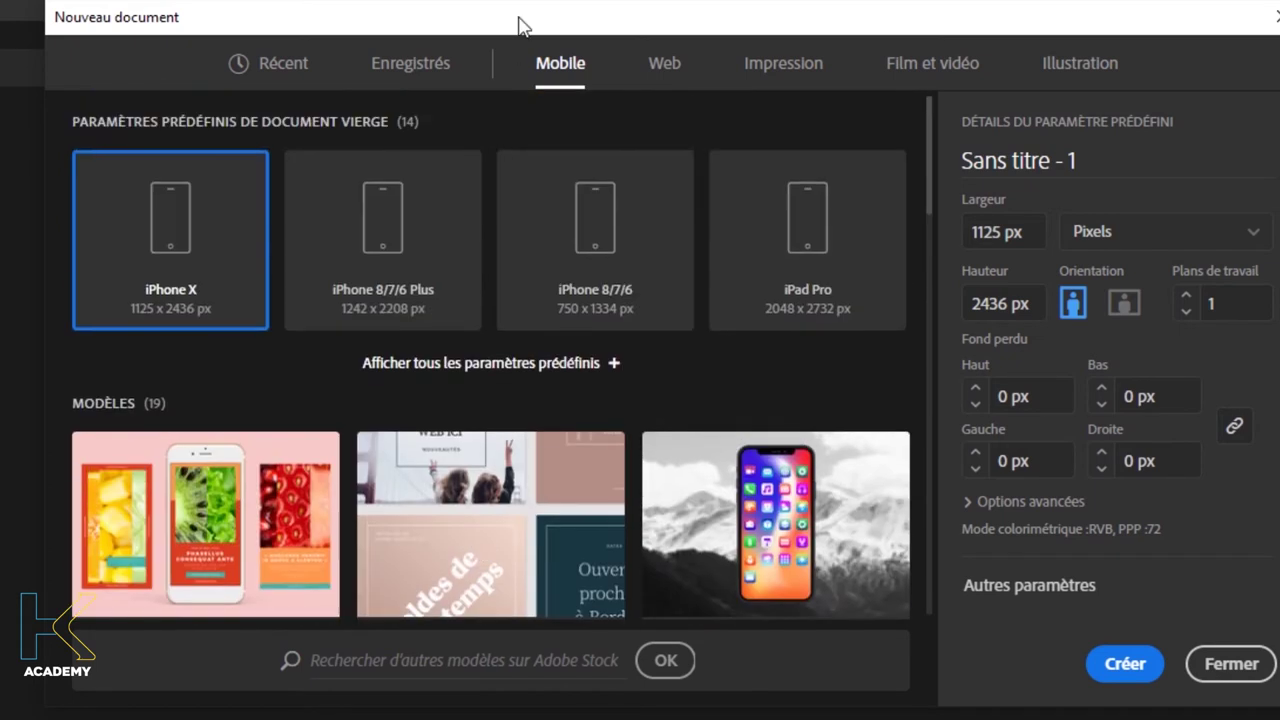
# Switch to the Impression presets with Lettre at 215,9 × 279,4 mm and browse the templates
pyautogui.click(659, 63)
pyautogui.click(758, 77)
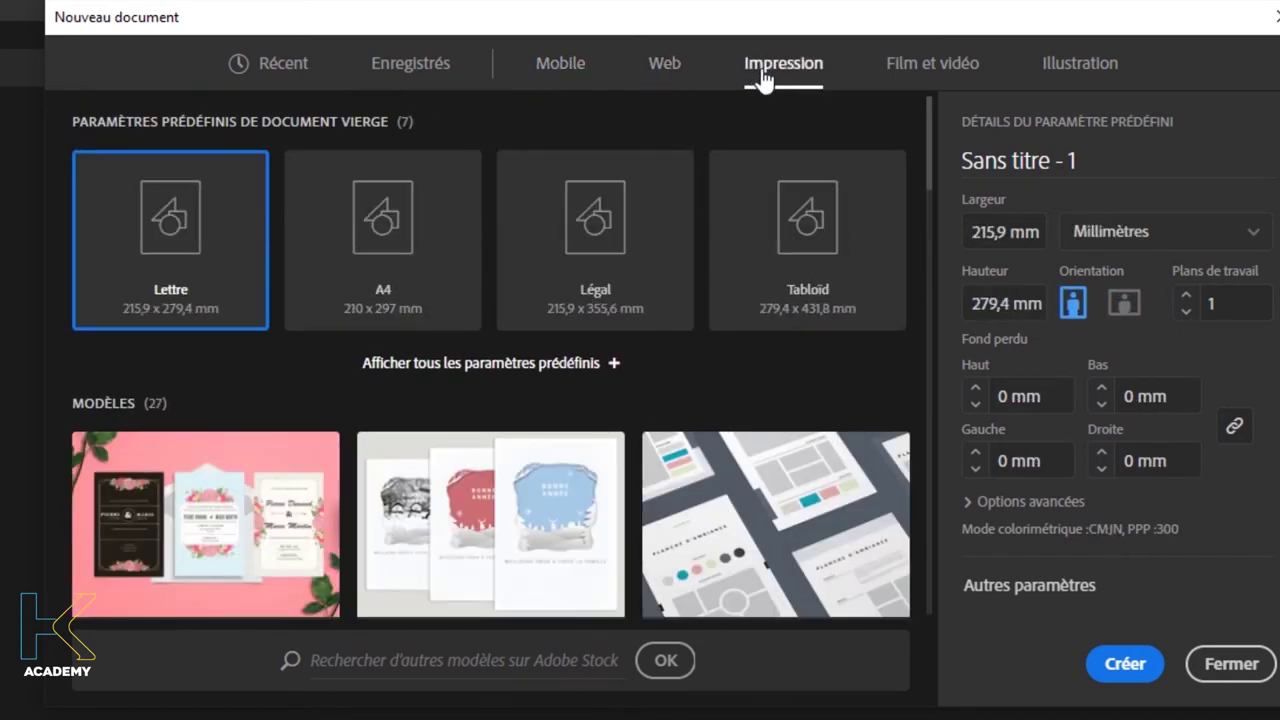
pyautogui.click(920, 72)
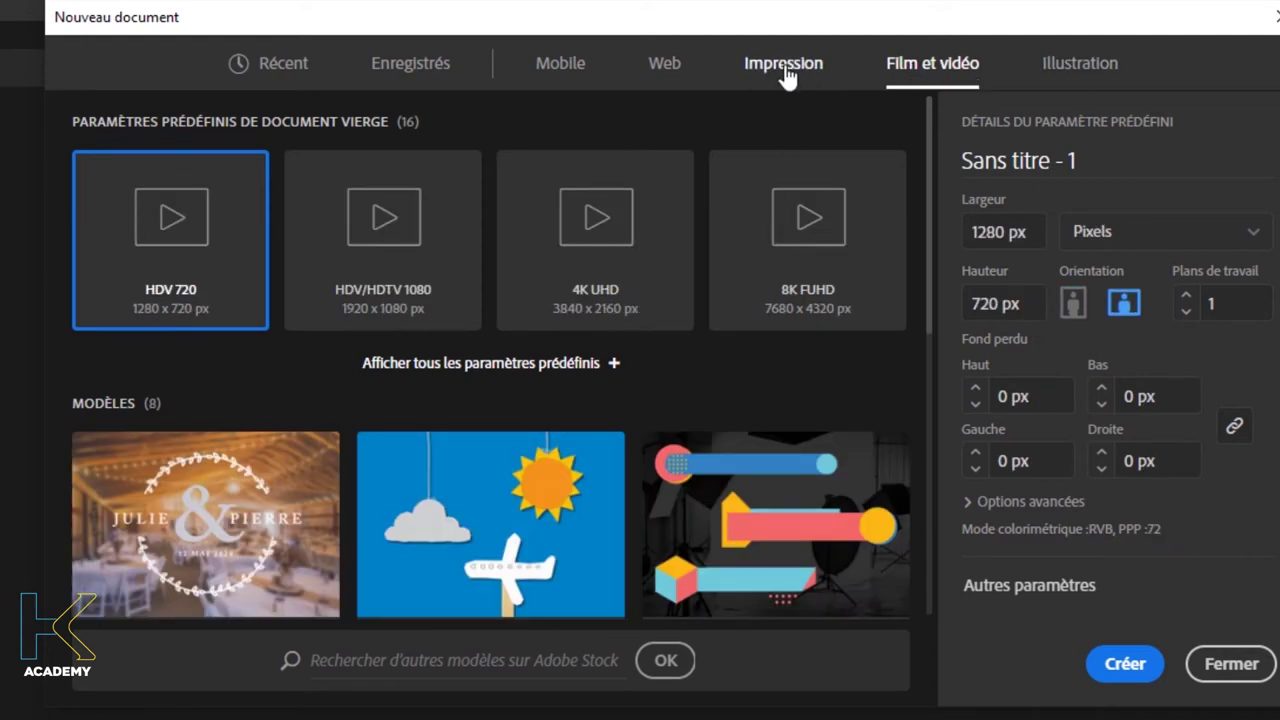
pyautogui.click(786, 74)
pyautogui.scroll(-1, 563, 505)
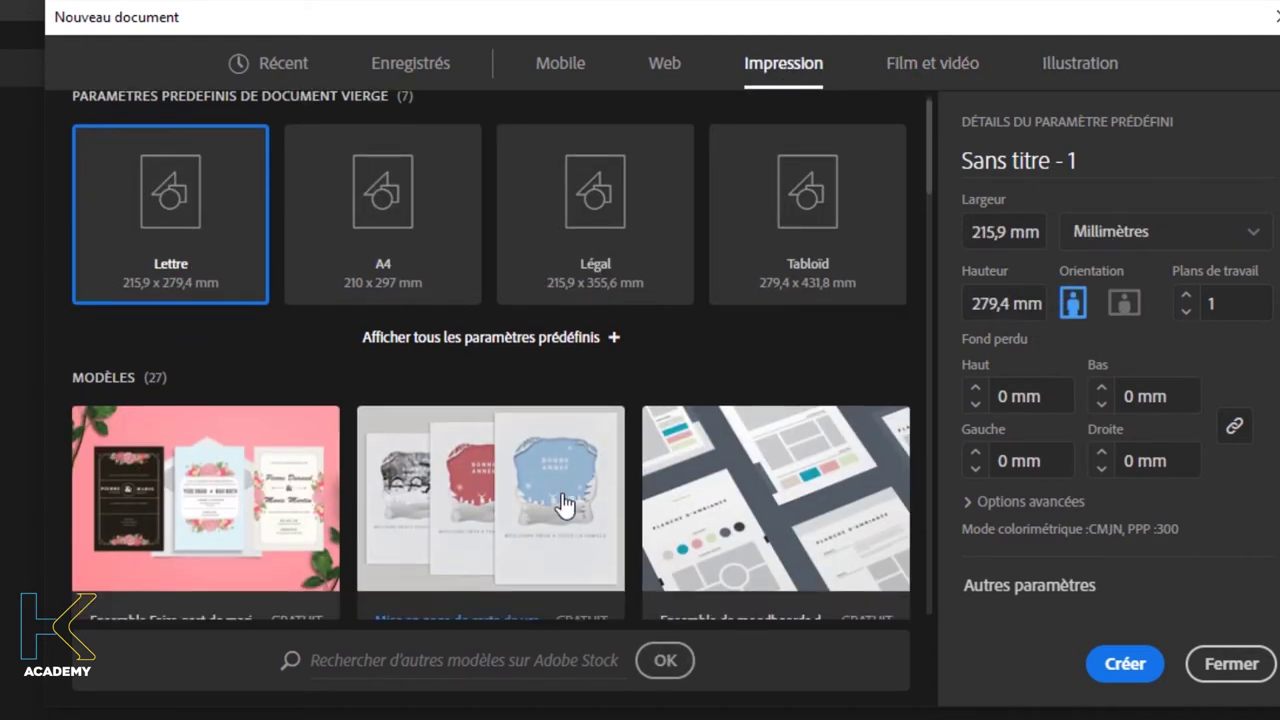
pyautogui.scroll(-6, 563, 505)
pyautogui.scroll(-2, 565, 505)
pyautogui.scroll(-1, 565, 505)
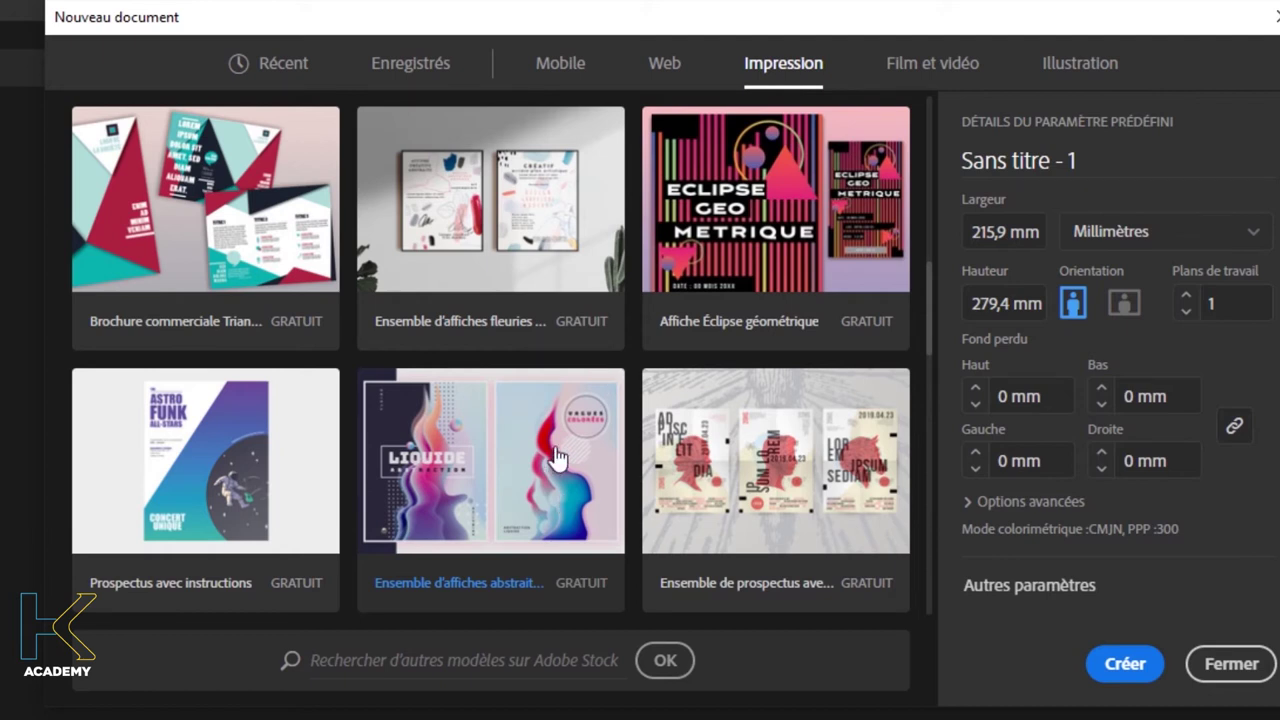
pyautogui.scroll(5, 560, 457)
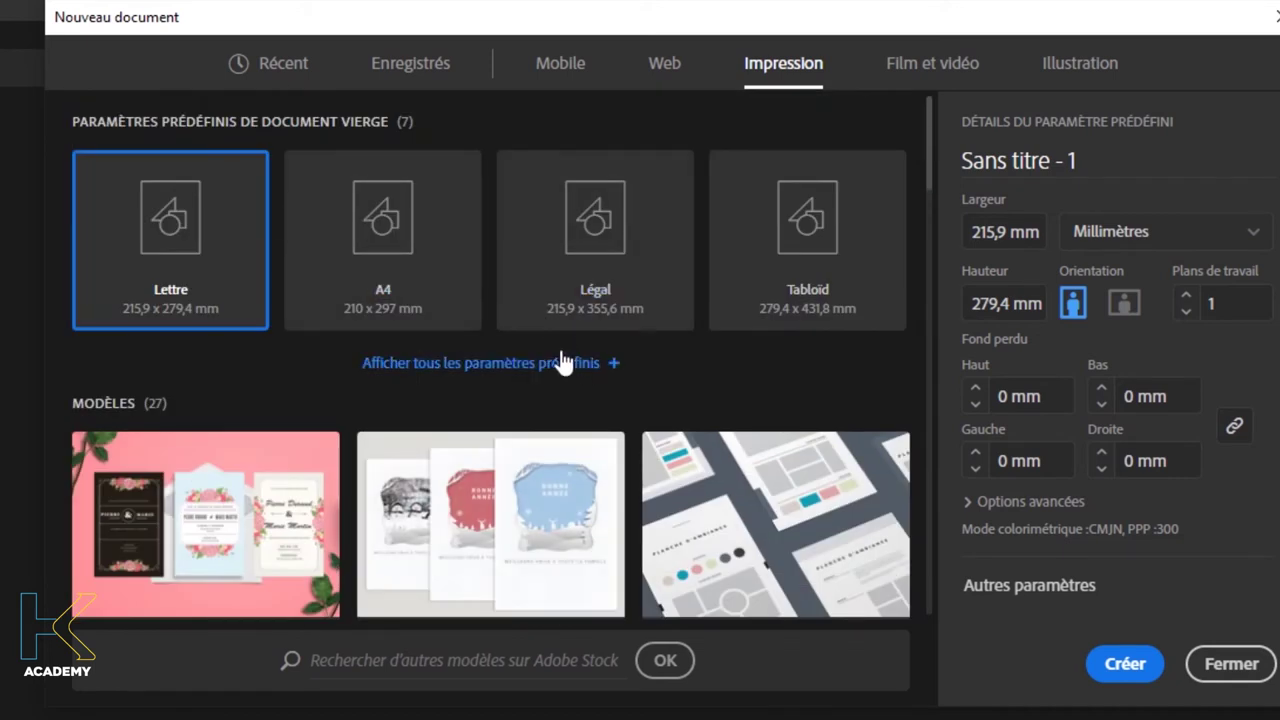
# Reveal all print presets, including A3, B4 and B5
pyautogui.click(560, 363)
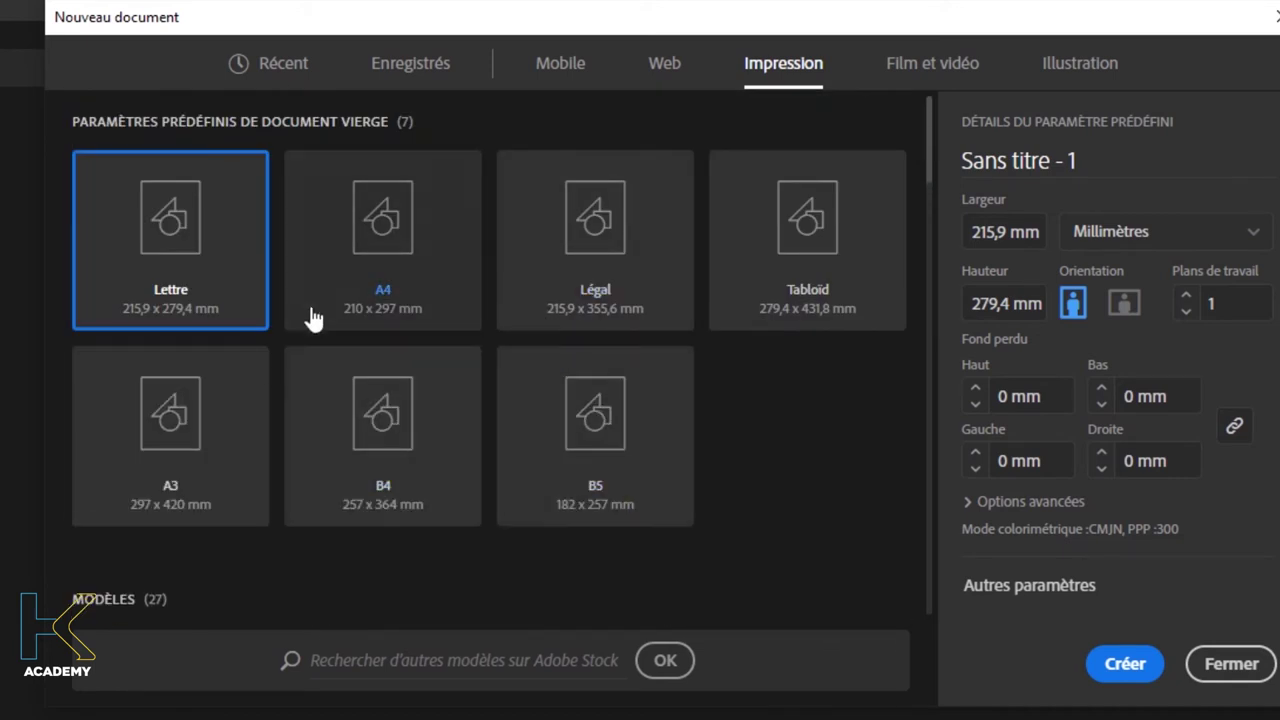
pyautogui.scroll(-1, 503, 572)
pyautogui.scroll(-5, 501, 559)
pyautogui.scroll(5, 400, 550)
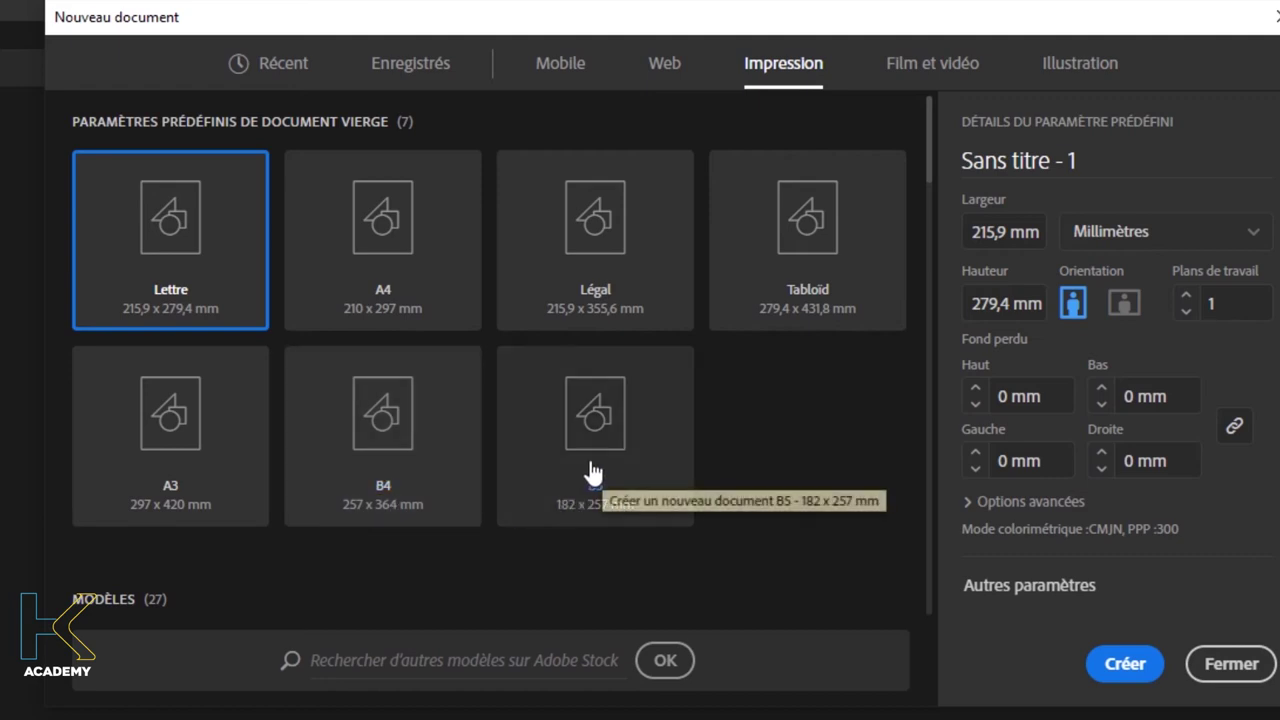
# Try the A4, B4, A3, Légal and Lettre page sizes, ending on Légal
pyautogui.click(321, 282)
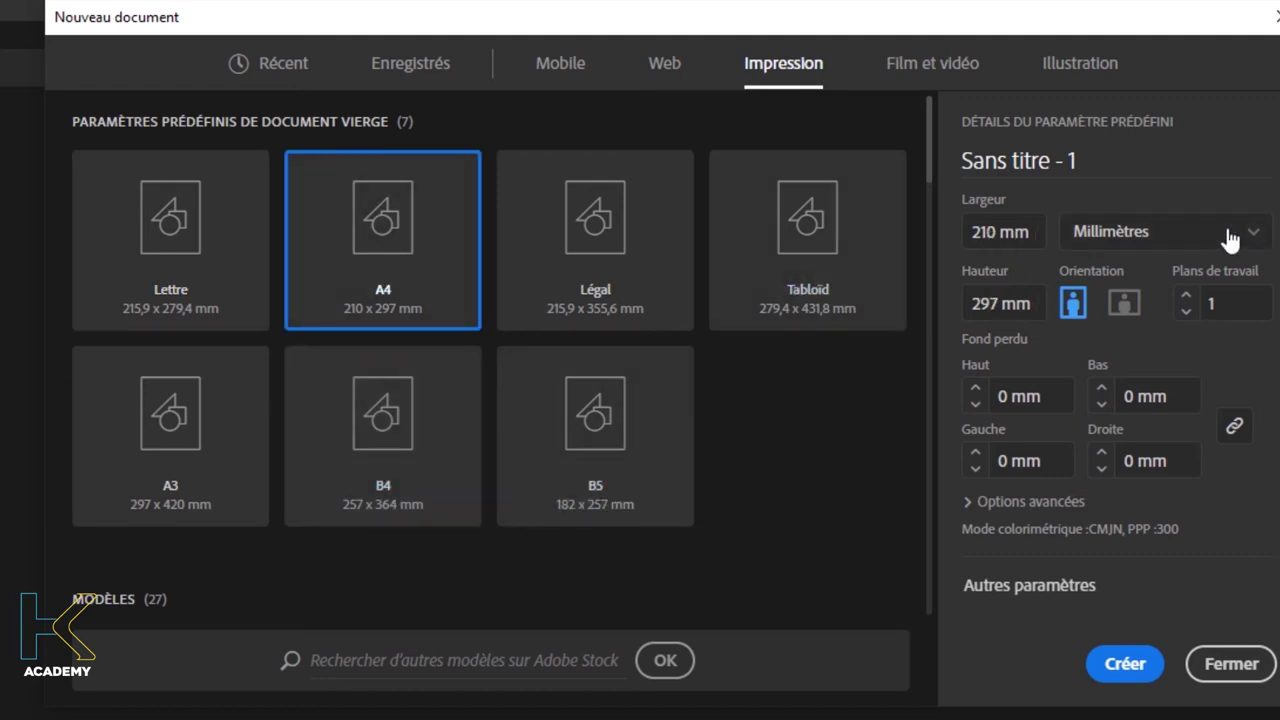
pyautogui.click(324, 384)
pyautogui.click(246, 423)
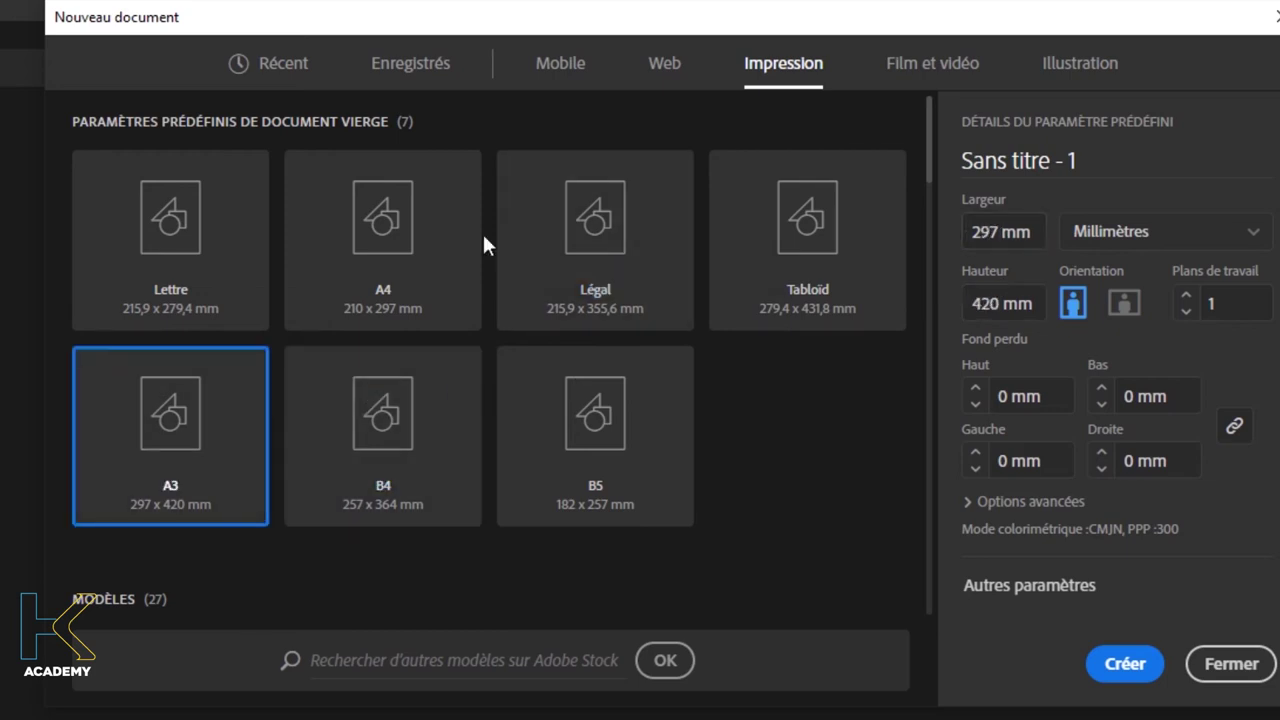
pyautogui.click(422, 250)
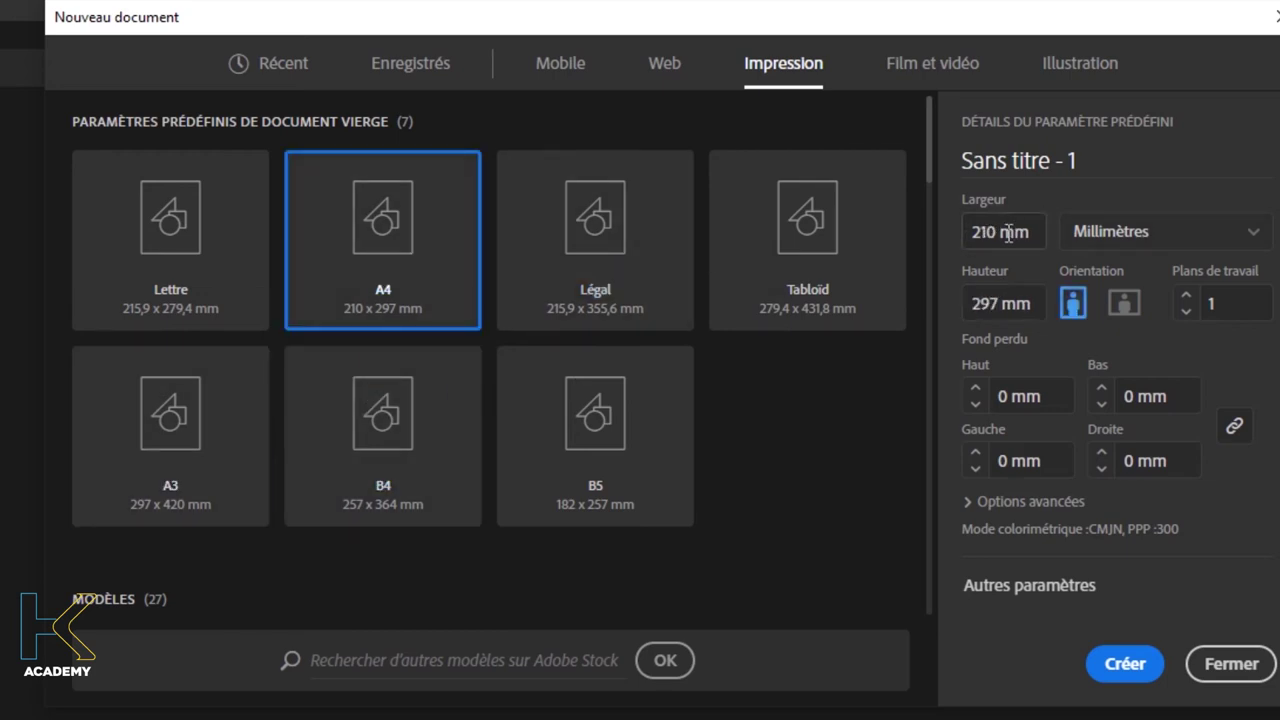
pyautogui.click(594, 304)
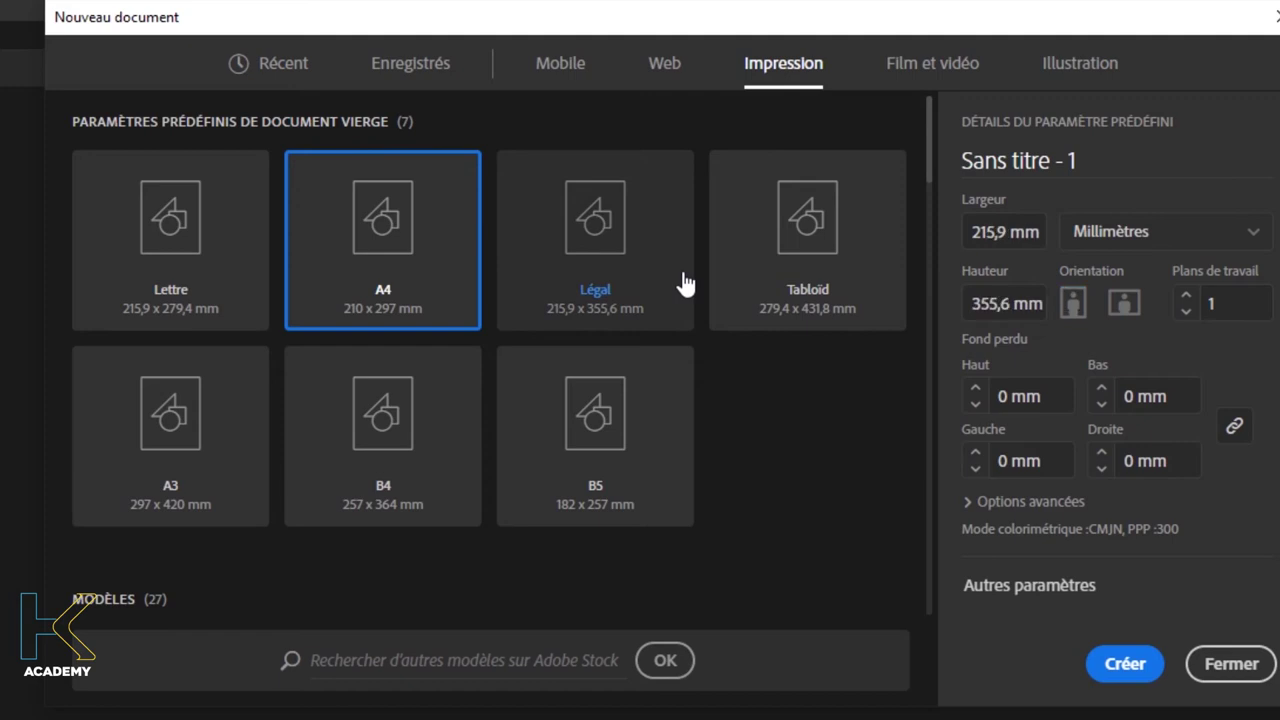
pyautogui.click(150, 282)
pyautogui.click(1001, 224)
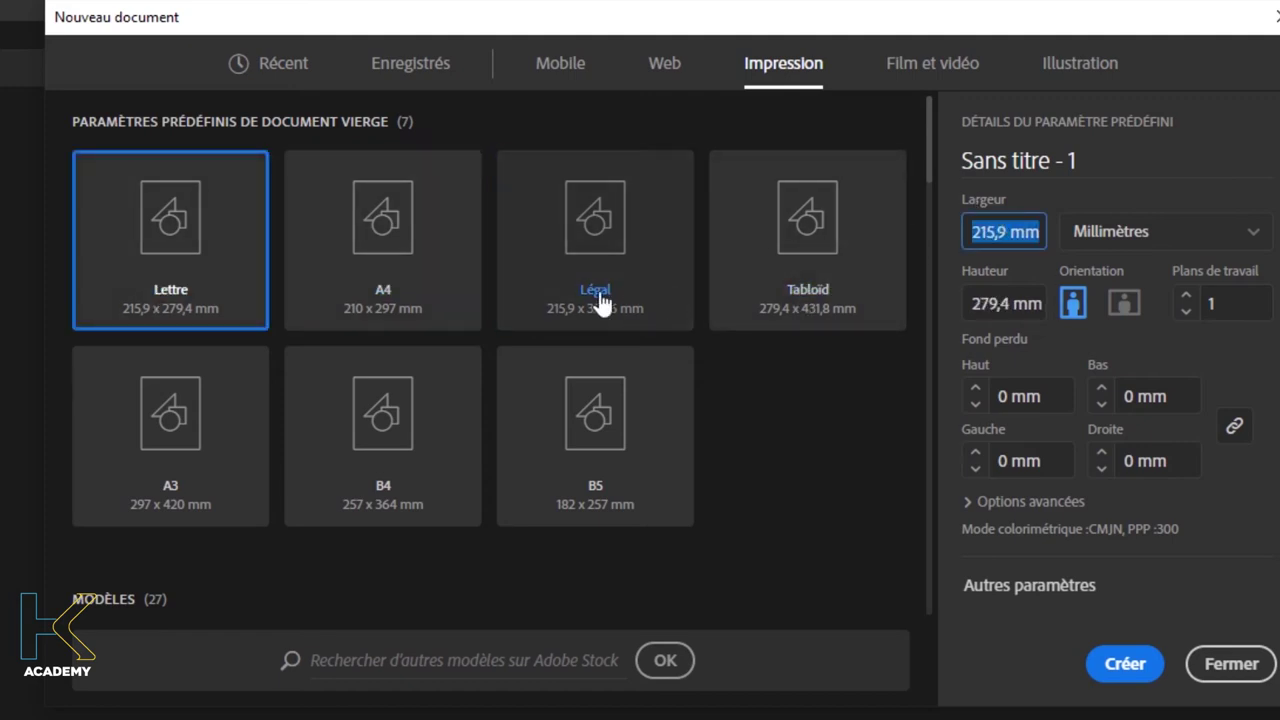
pyautogui.click(600, 294)
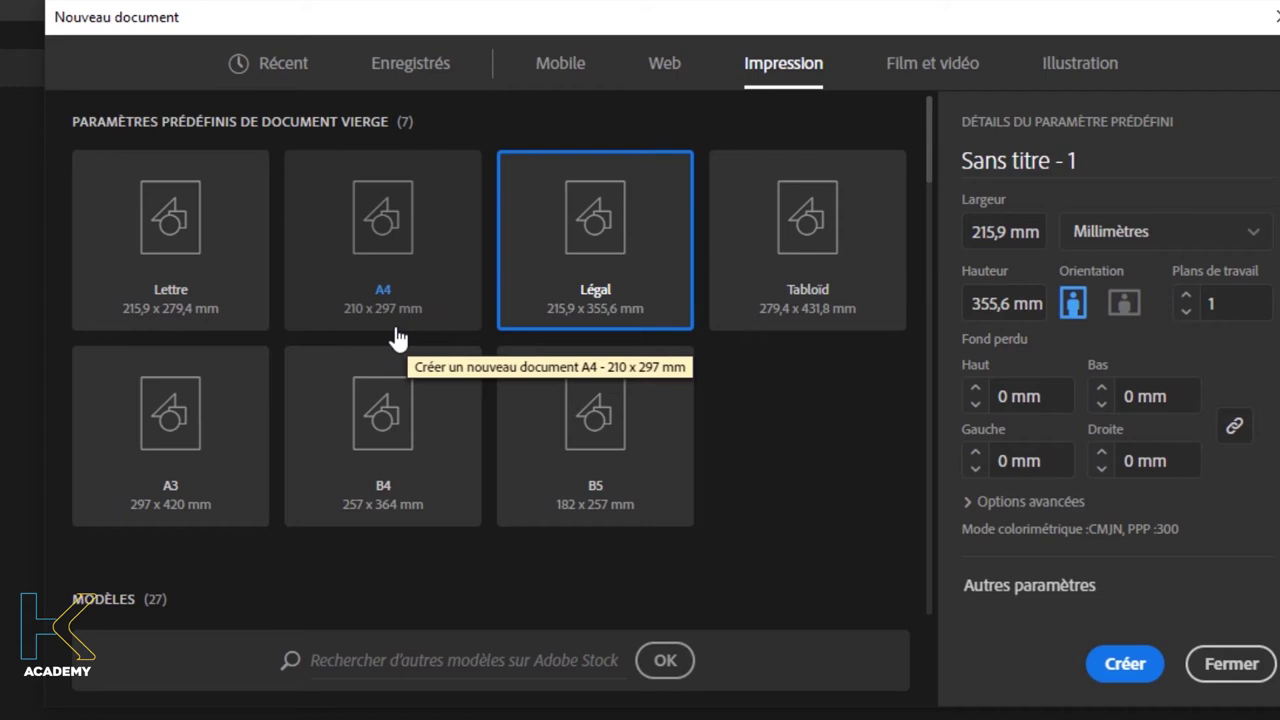
# Leave the document name unchanged and return to the Impression presets via Film et vidéo
pyautogui.click(994, 167)
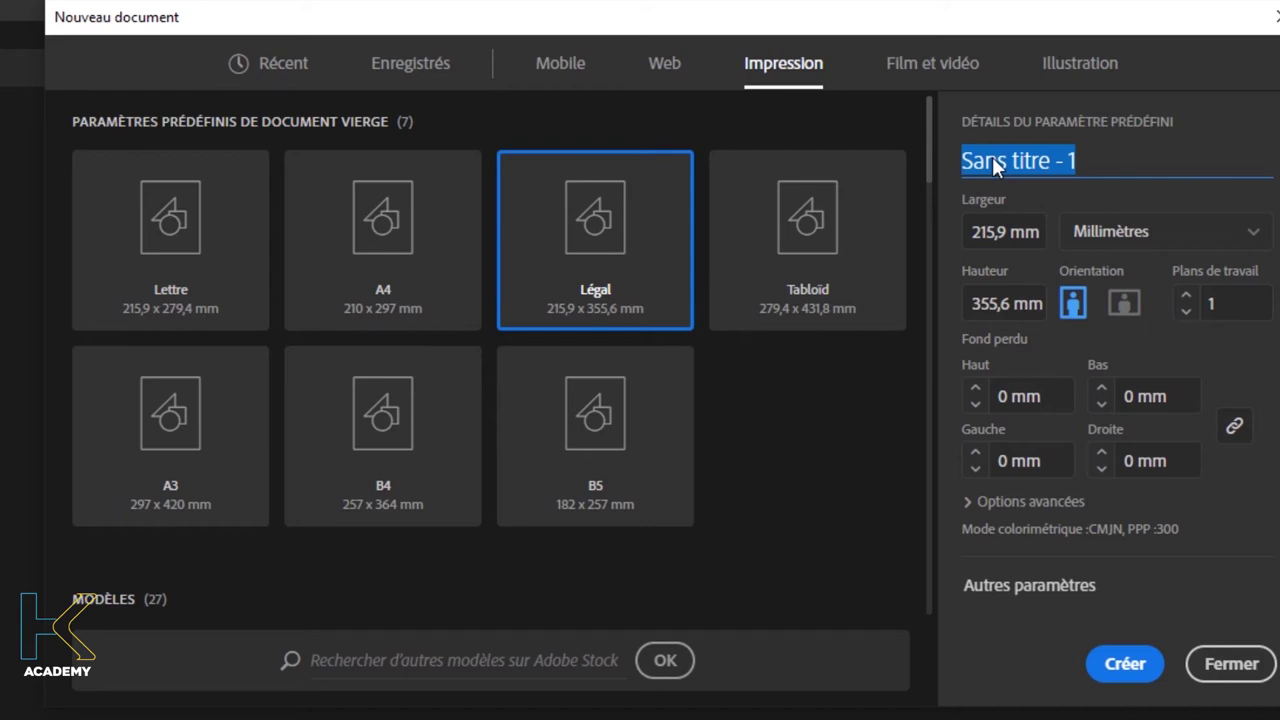
pyautogui.click(840, 446)
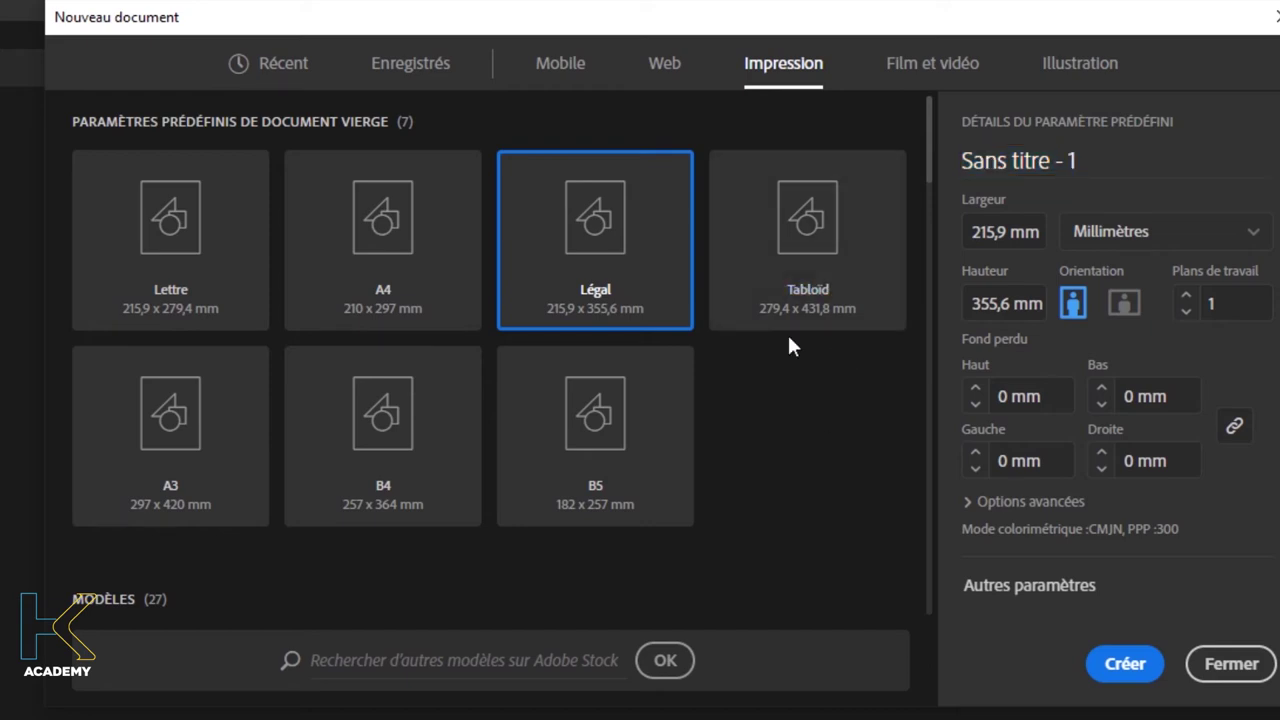
pyautogui.click(925, 72)
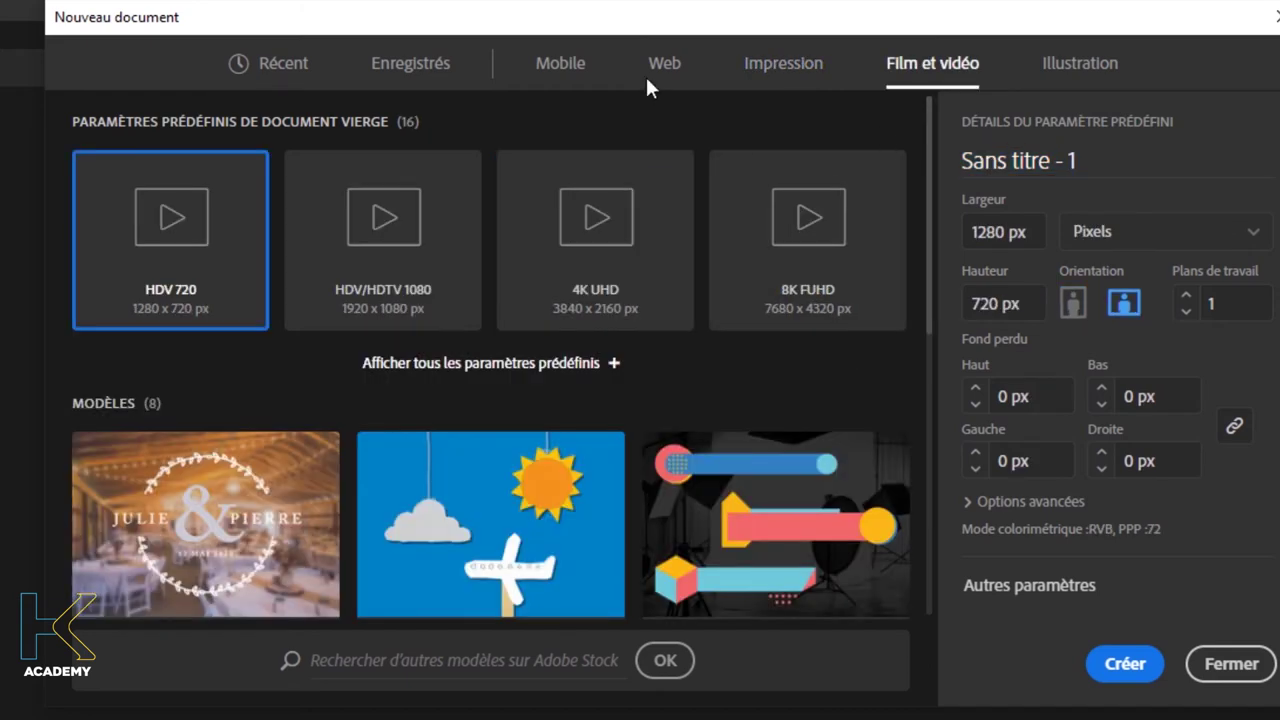
pyautogui.click(795, 70)
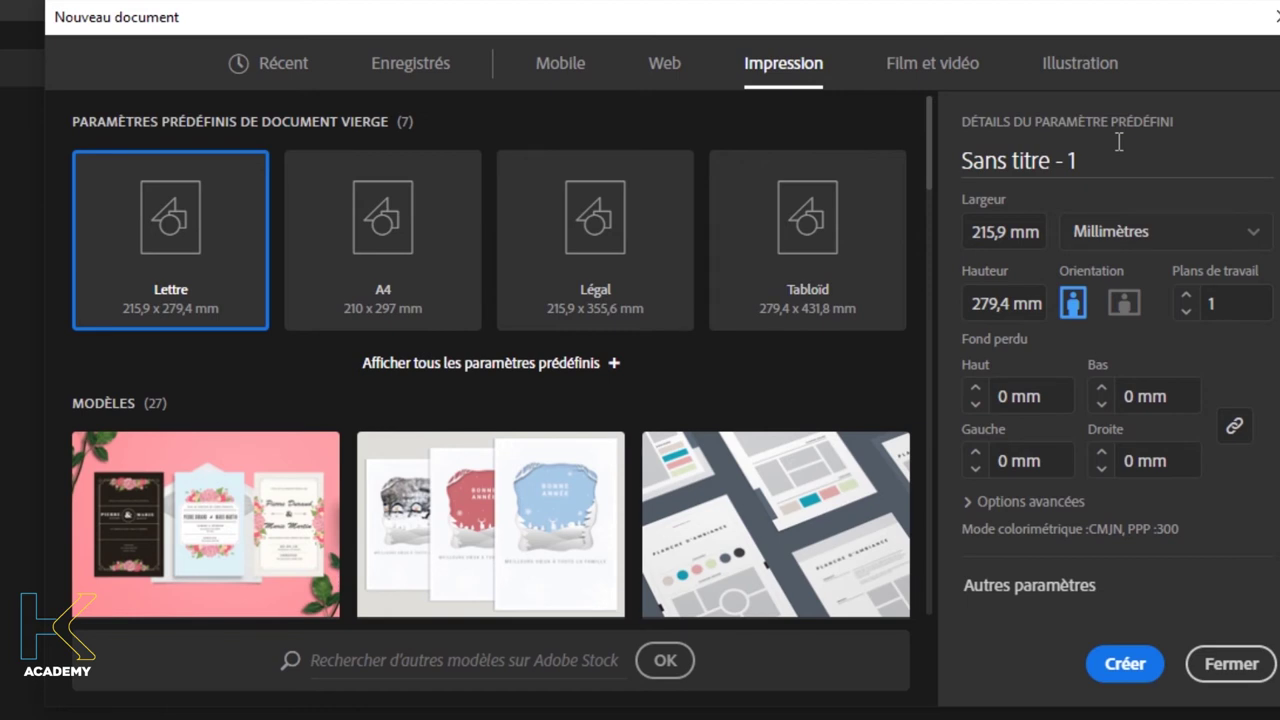
# Name the new document LOGO, switch units to Pixels, and set width and height to 500
pyautogui.click(1066, 162)
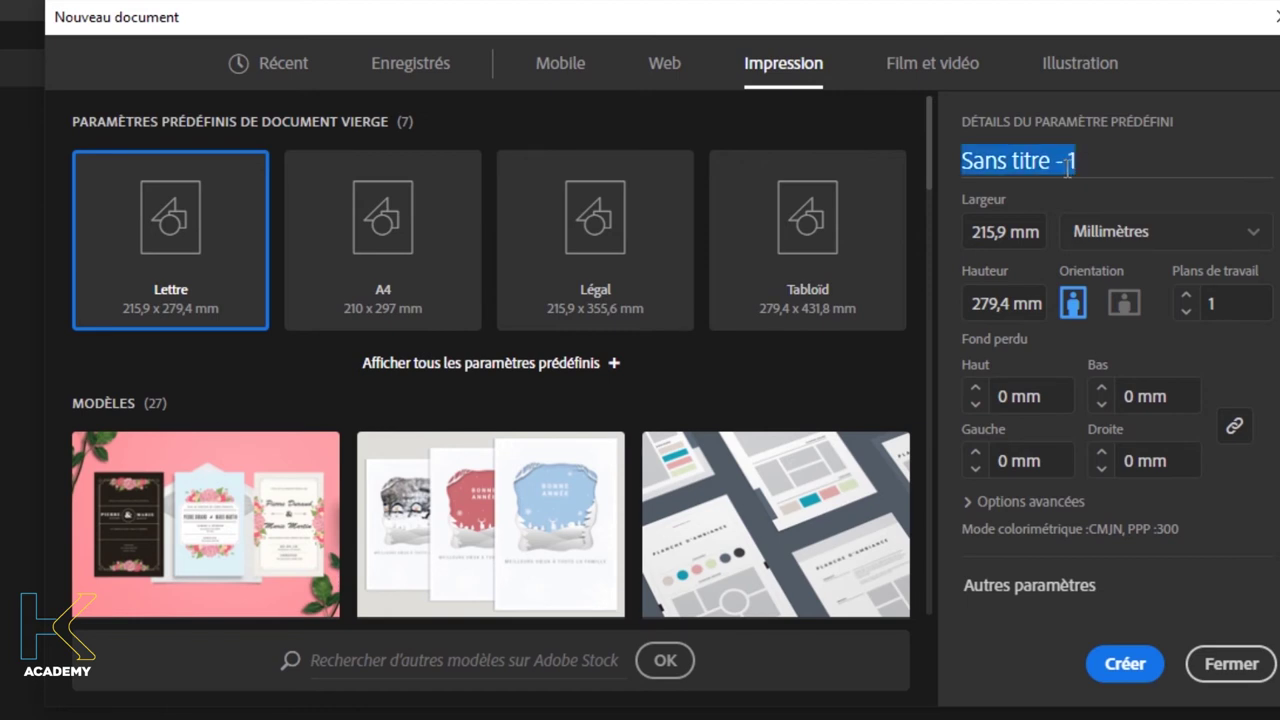
pyautogui.write('LOGO')
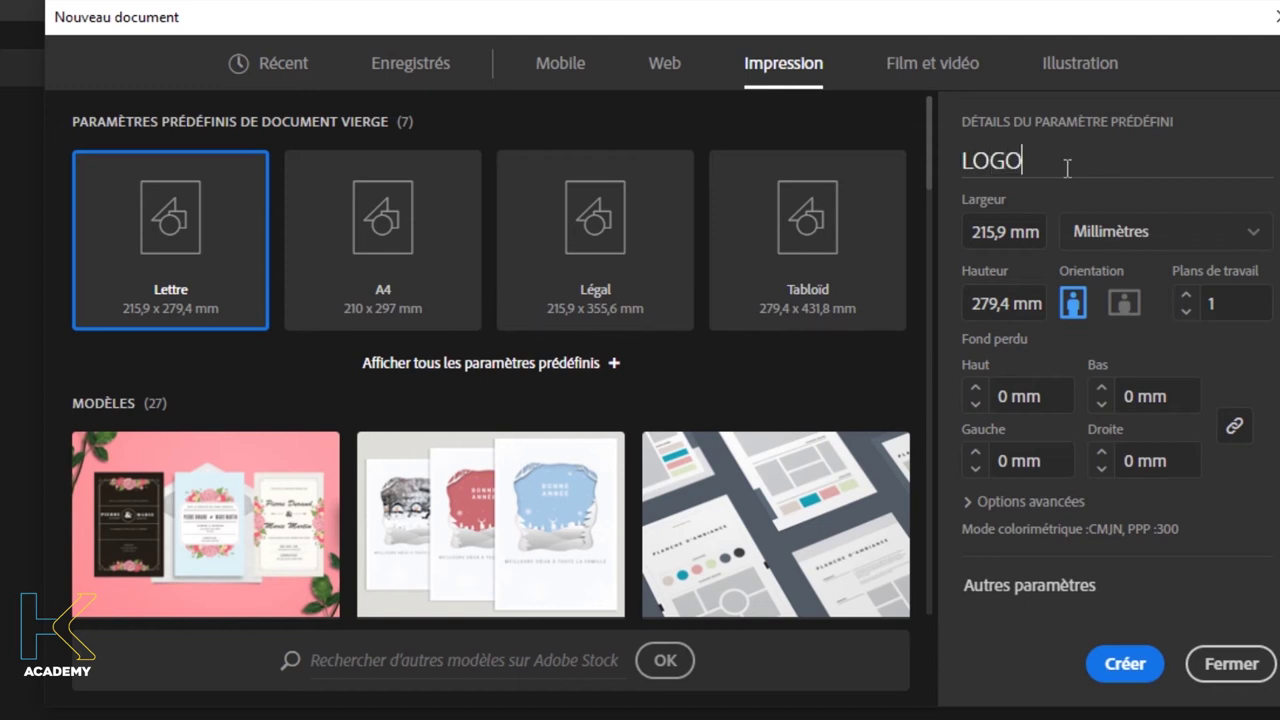
pyautogui.click(1108, 240)
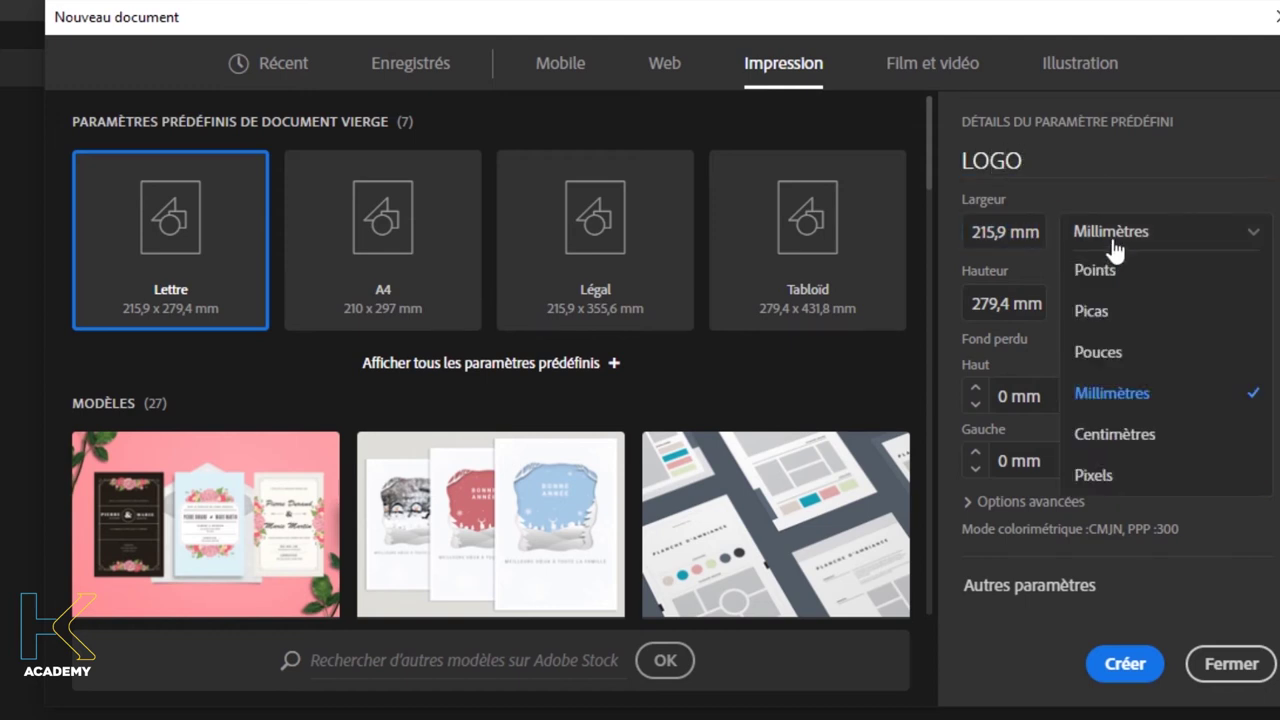
pyautogui.click(1096, 476)
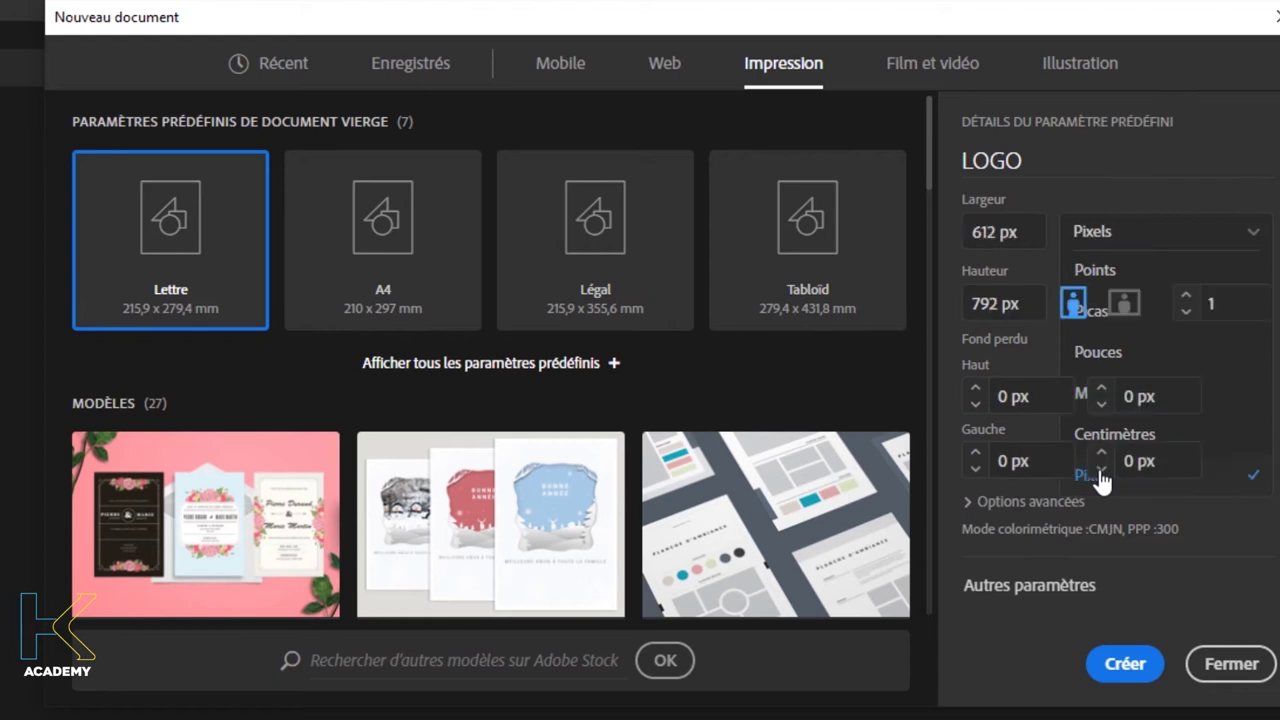
pyautogui.click(996, 232)
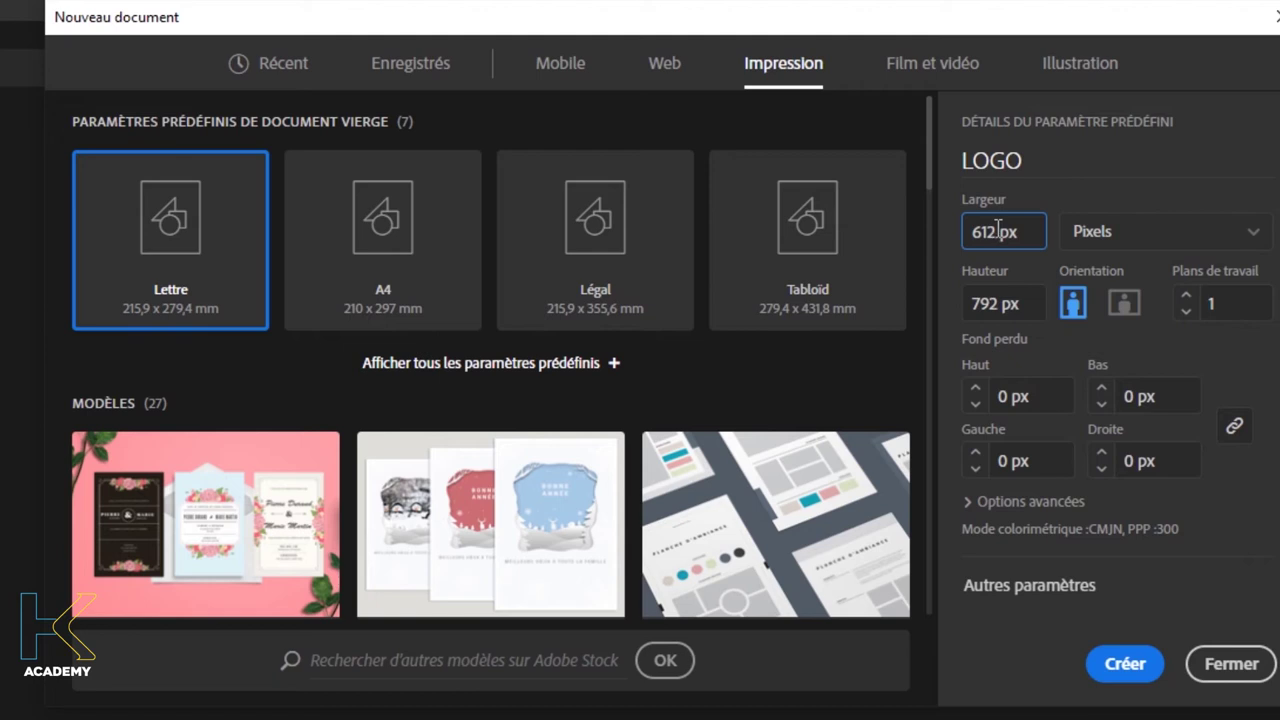
pyautogui.tripleClick(999, 232)
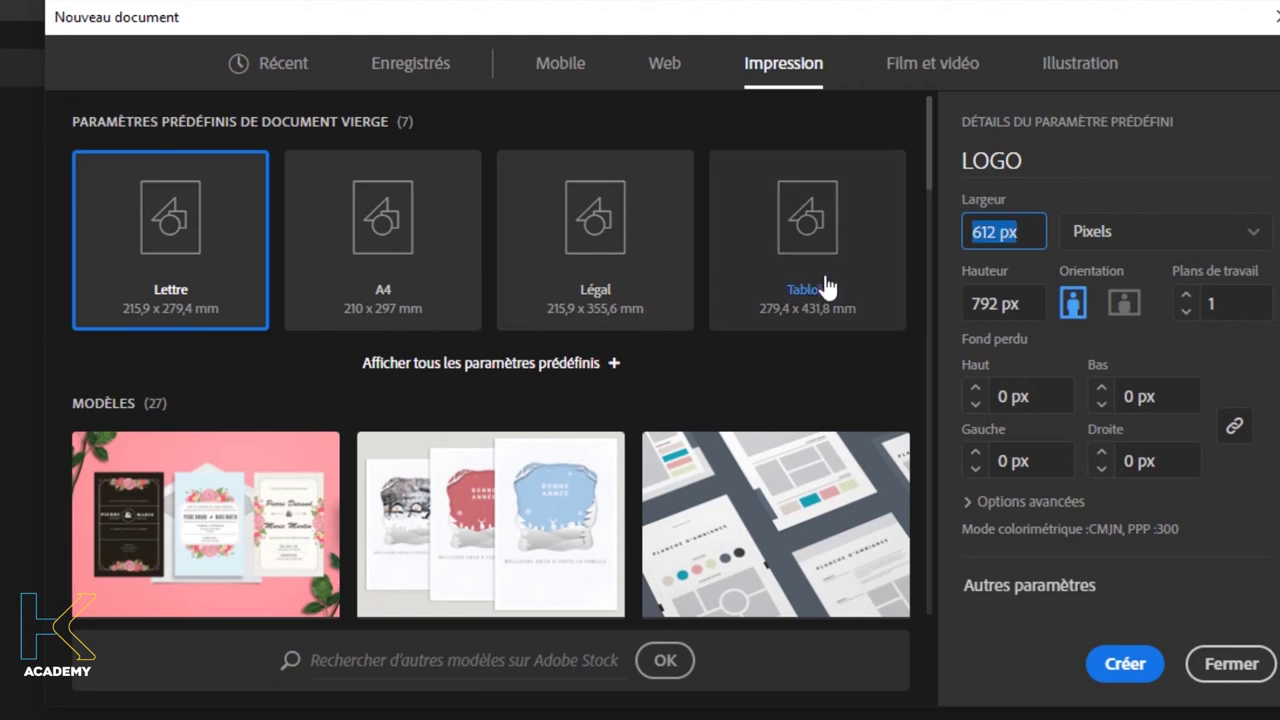
pyautogui.write('500')
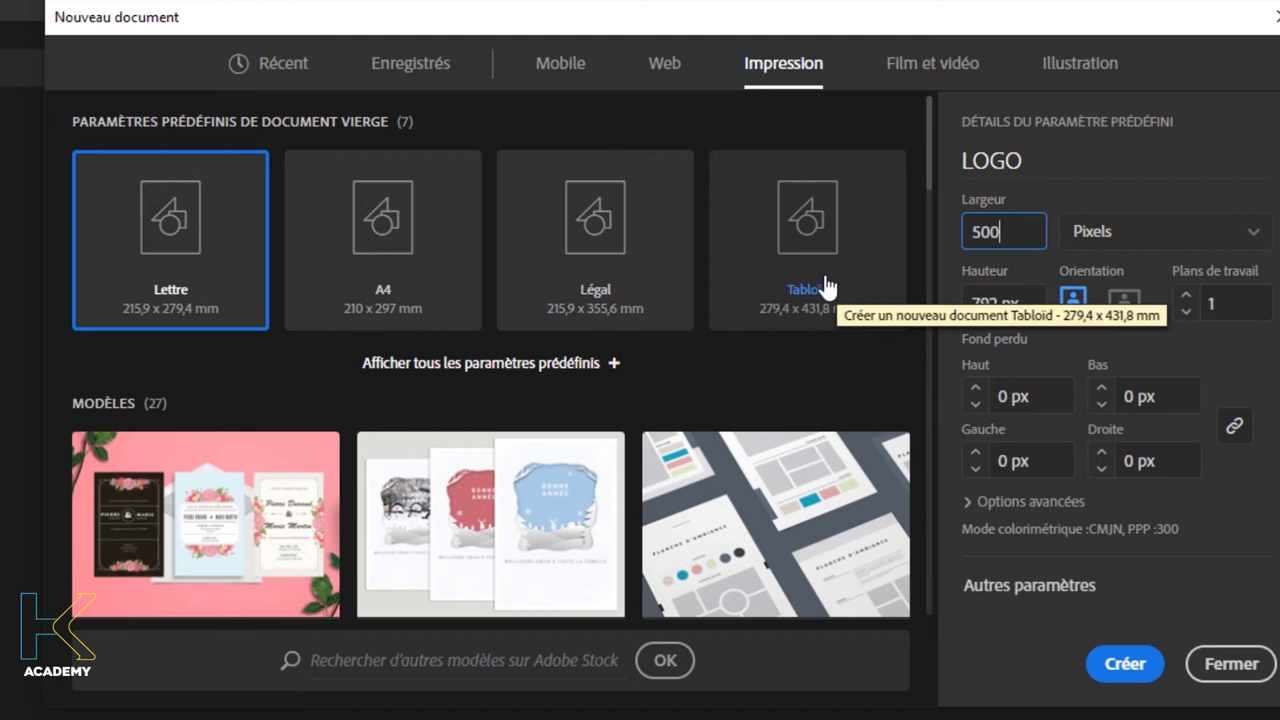
pyautogui.tripleClick(996, 302)
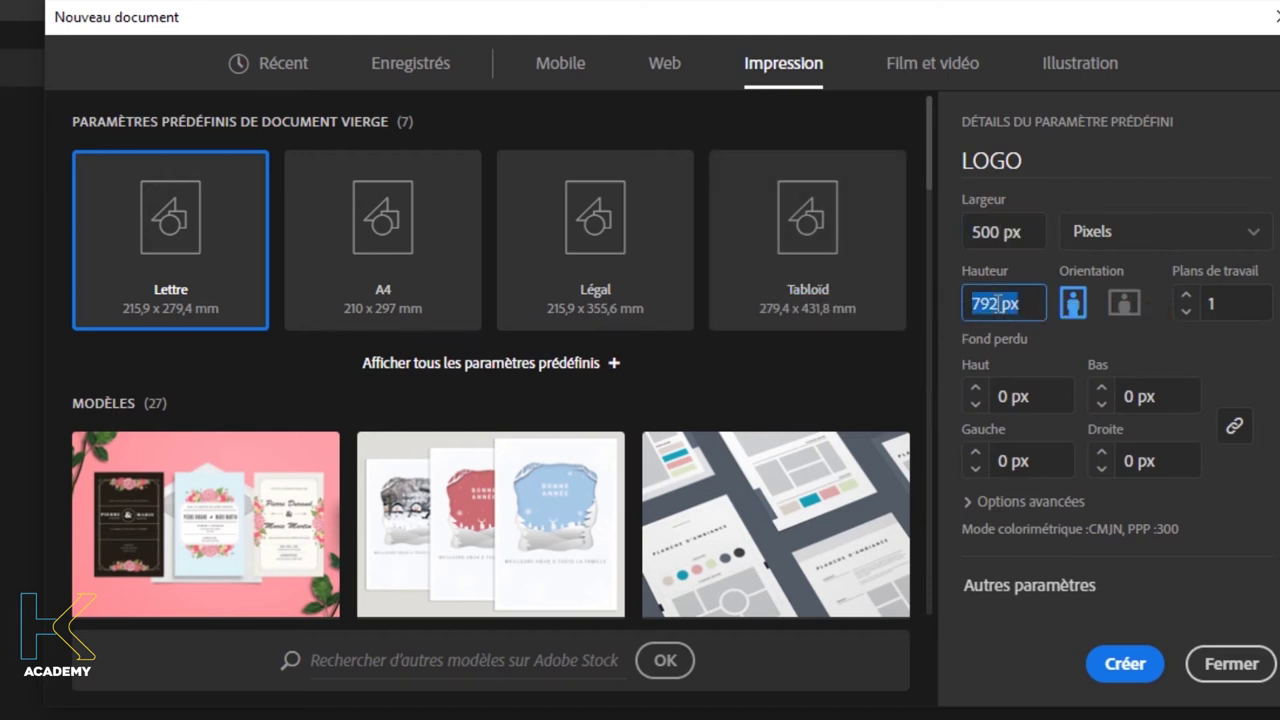
pyautogui.write('500')
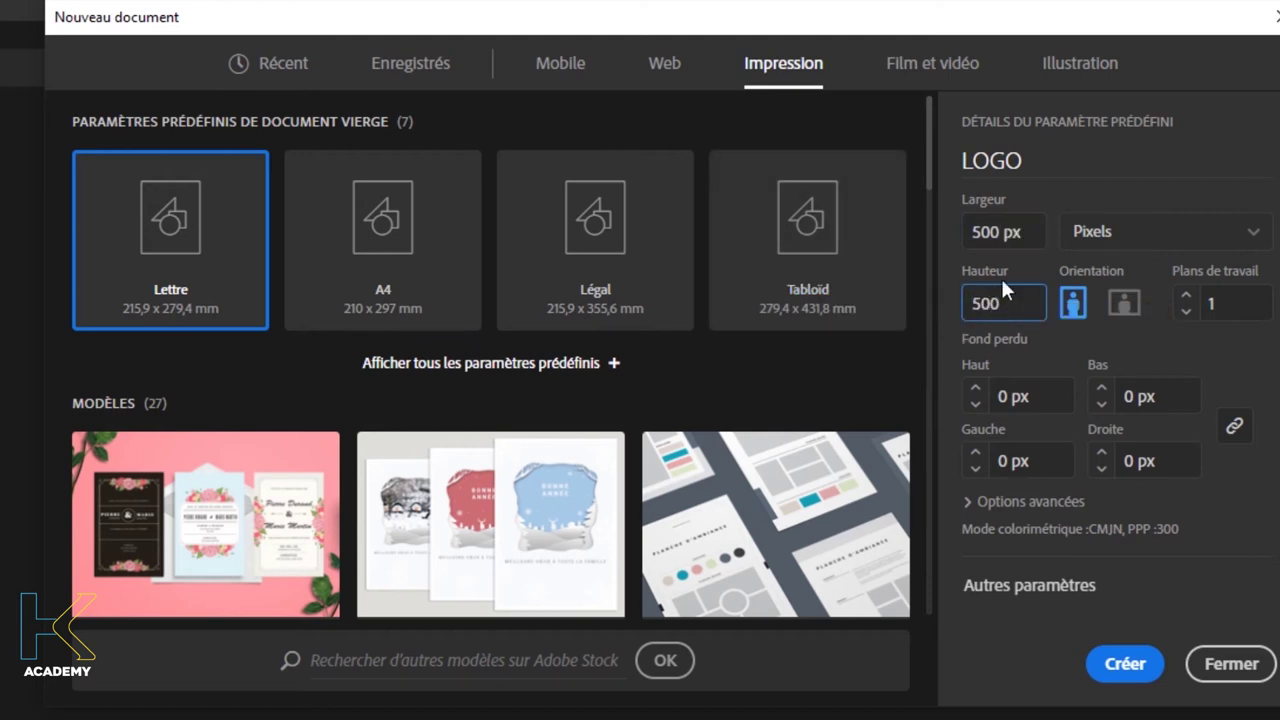
pyautogui.click(1011, 238)
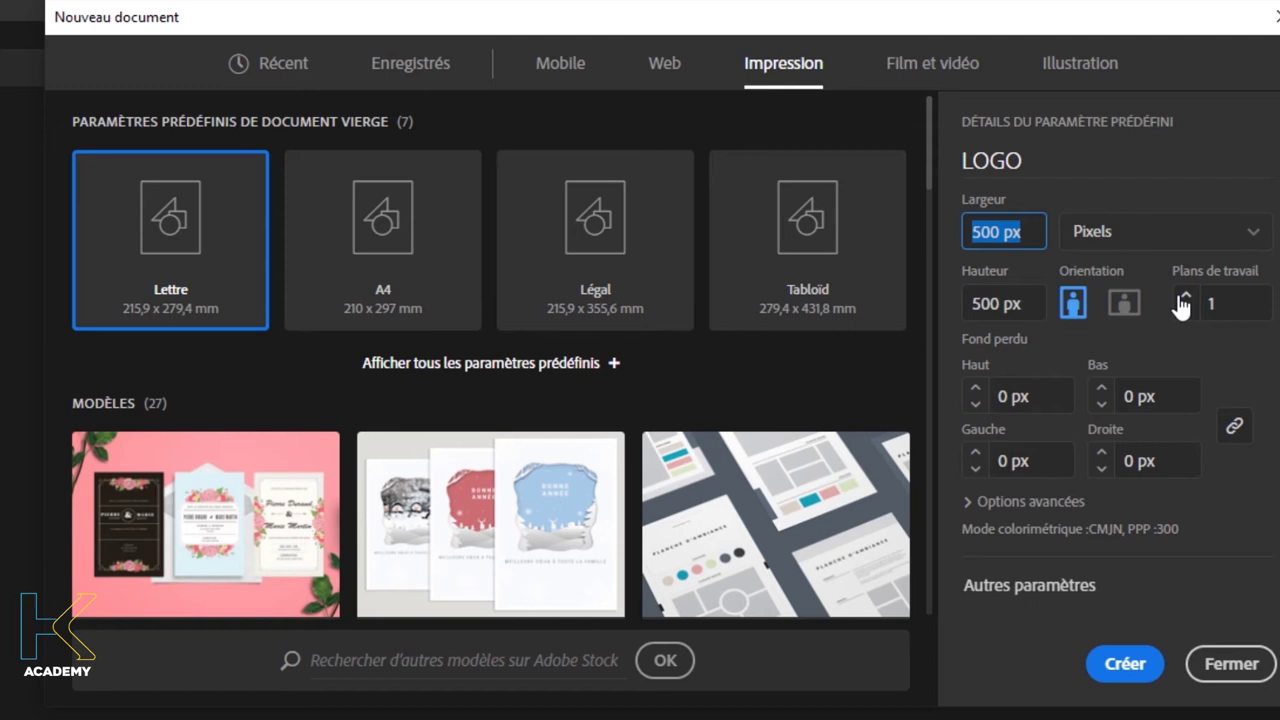
# Keep one artboard and 0 px bleed, then create the 500 × 500 px LOGO document
pyautogui.click(1184, 299)
pyautogui.click(1186, 312)
pyautogui.click(1186, 312)
pyautogui.click(1186, 312)
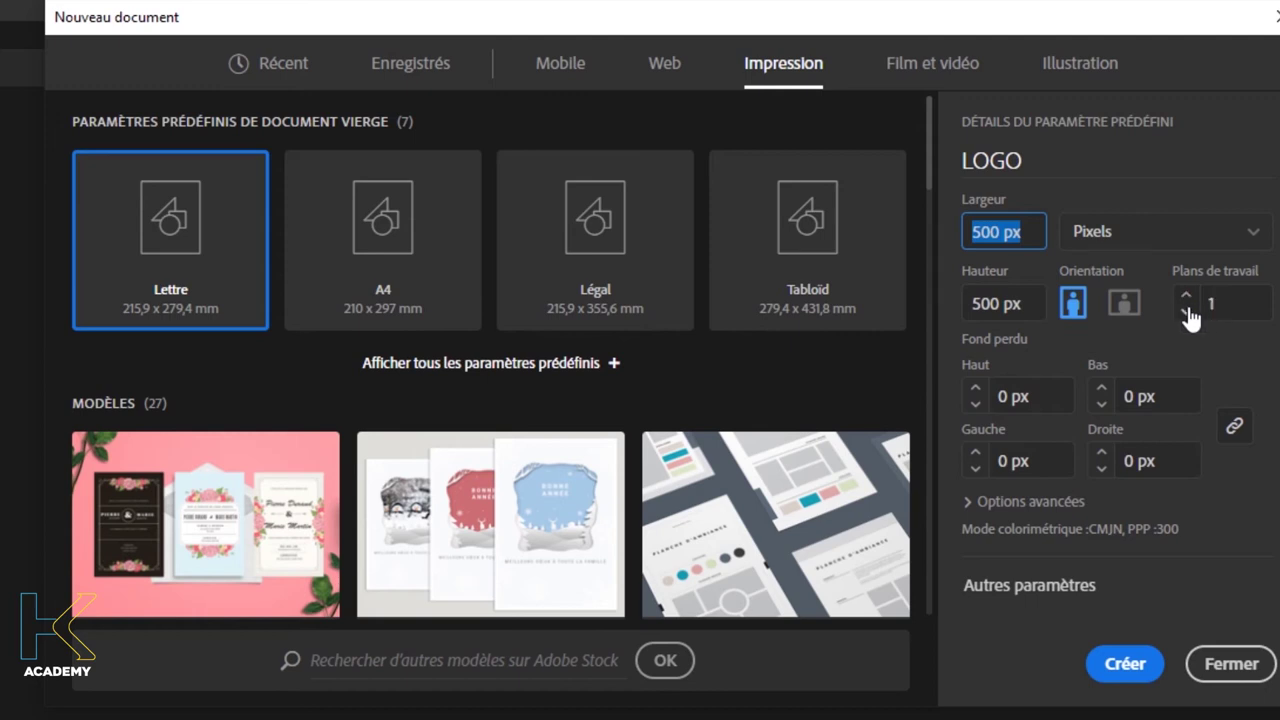
pyautogui.click(1032, 398)
pyautogui.click(1042, 401)
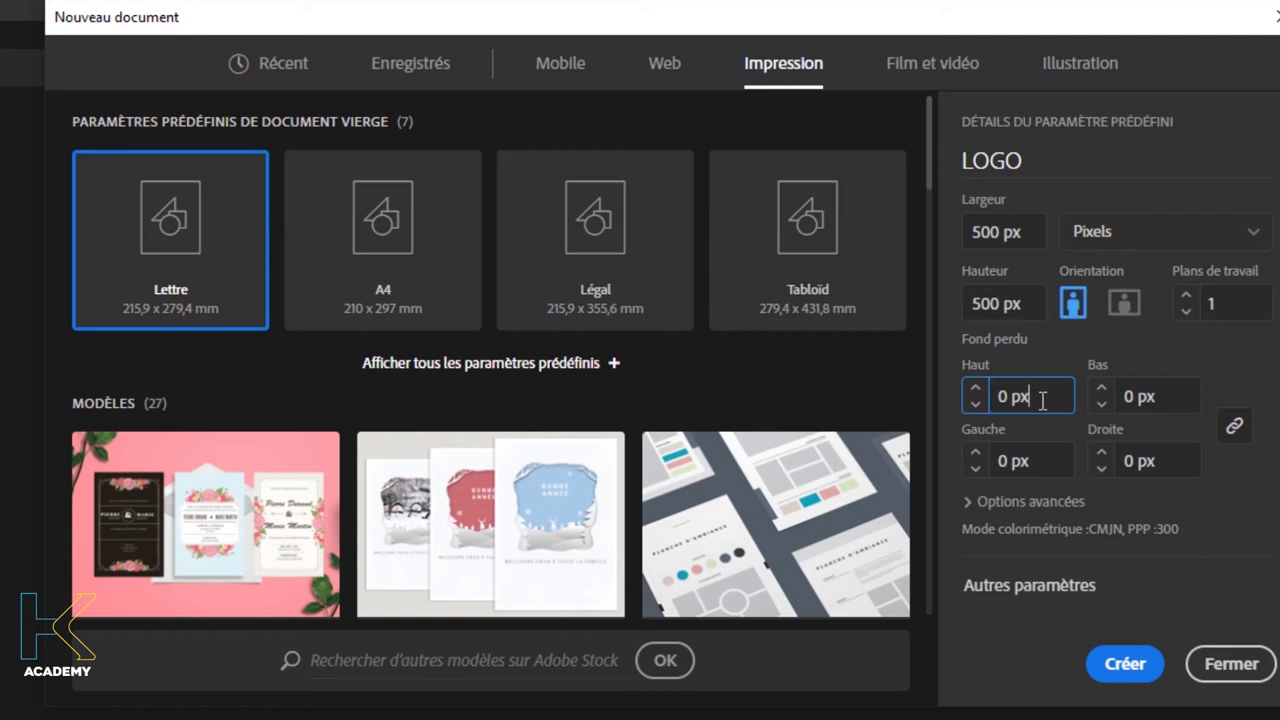
pyautogui.click(1170, 530)
pyautogui.click(972, 501)
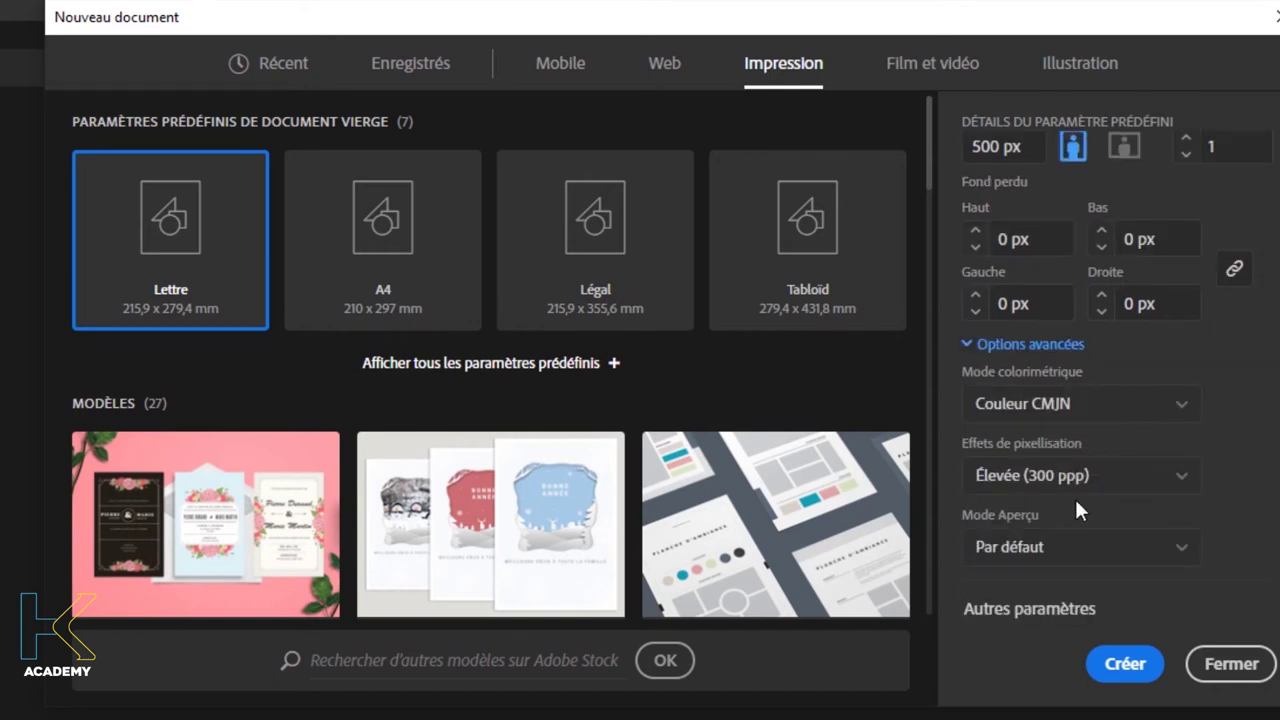
pyautogui.scroll(1, 1138, 398)
pyautogui.scroll(1, 1137, 400)
pyautogui.click(1138, 668)
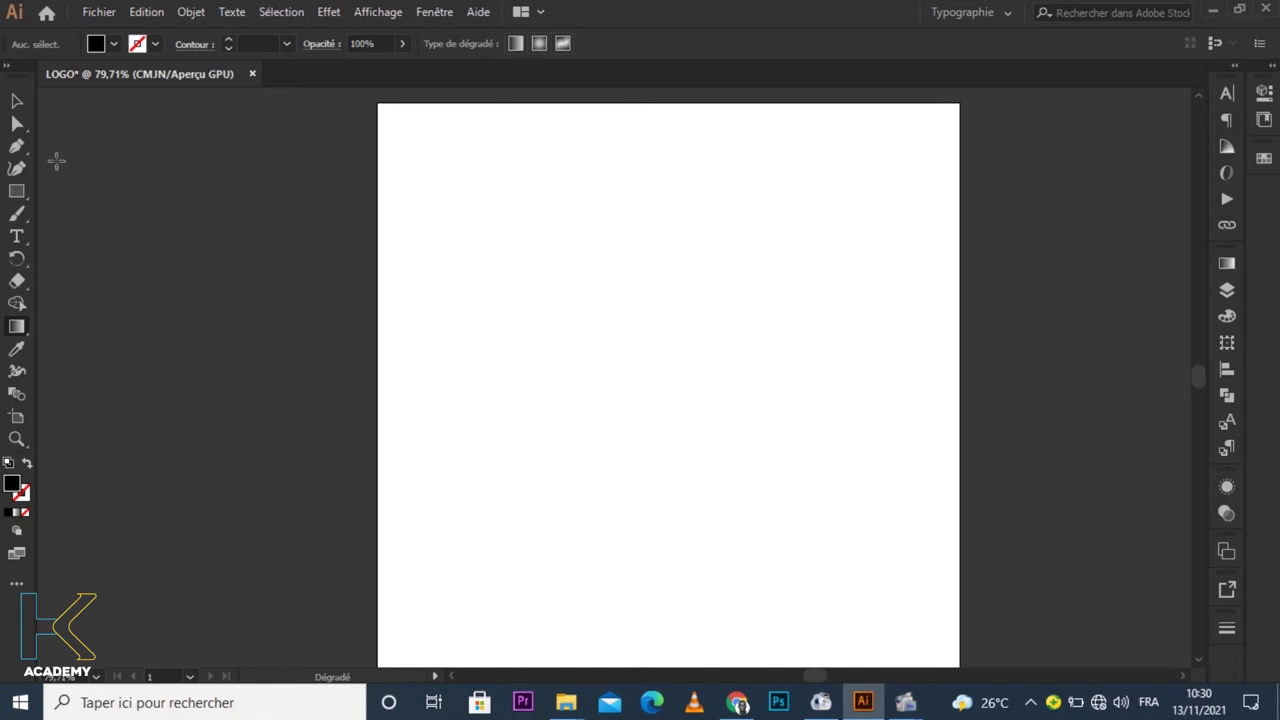
# Pick the Selection tool for working on the empty LOGO artboard
pyautogui.click(20, 97)
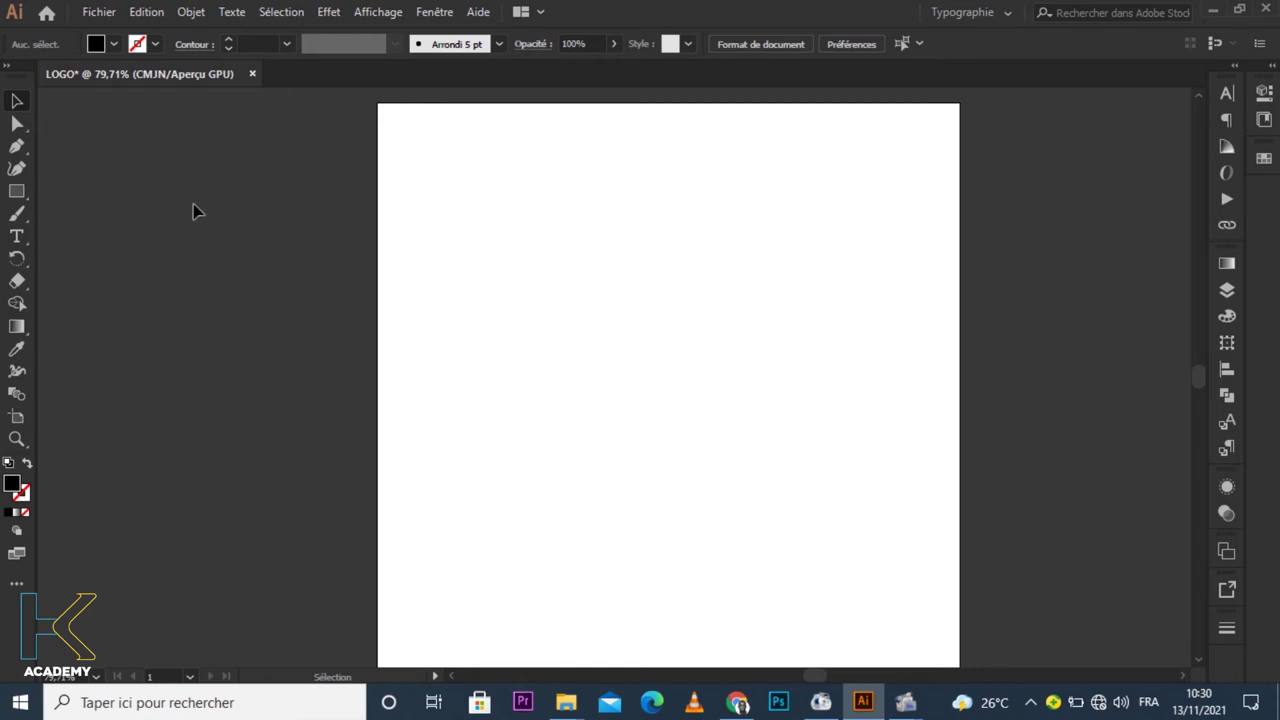
# Try each Luminosité swatch in the Interface utilisateur preferences, then keep the darkest and confirm
pyautogui.click(146, 14)
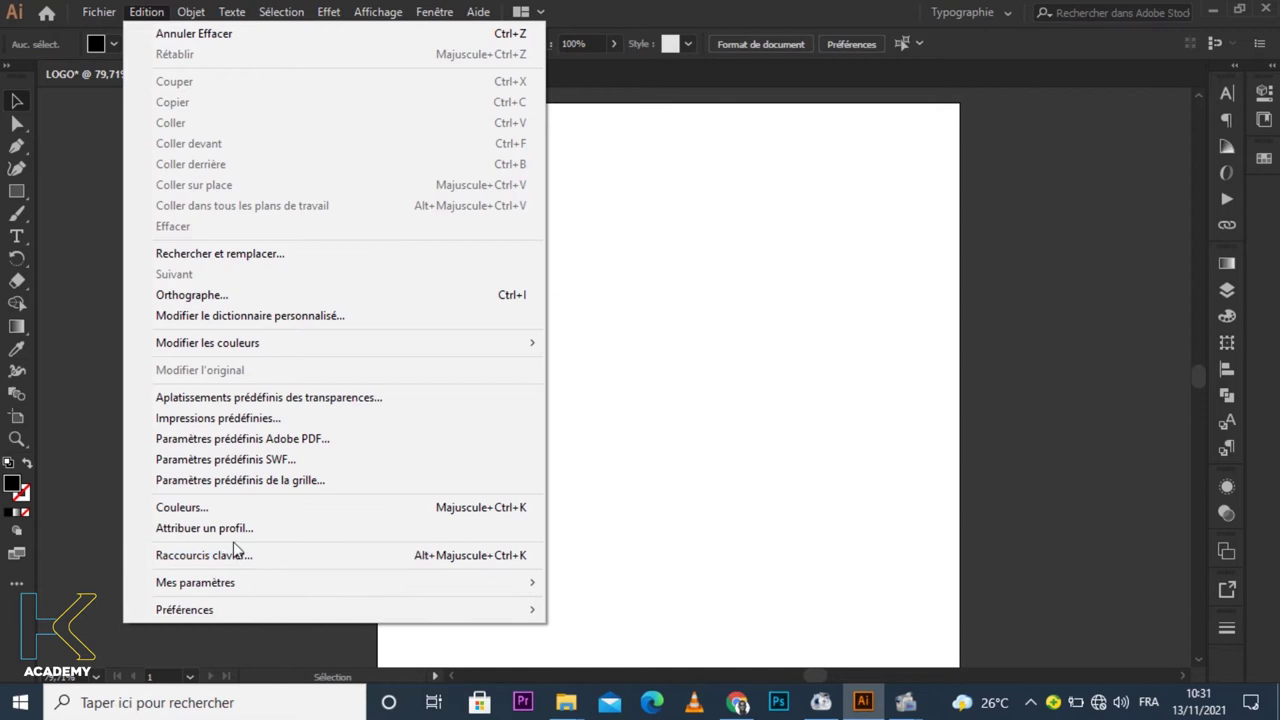
pyautogui.moveTo(184, 609)
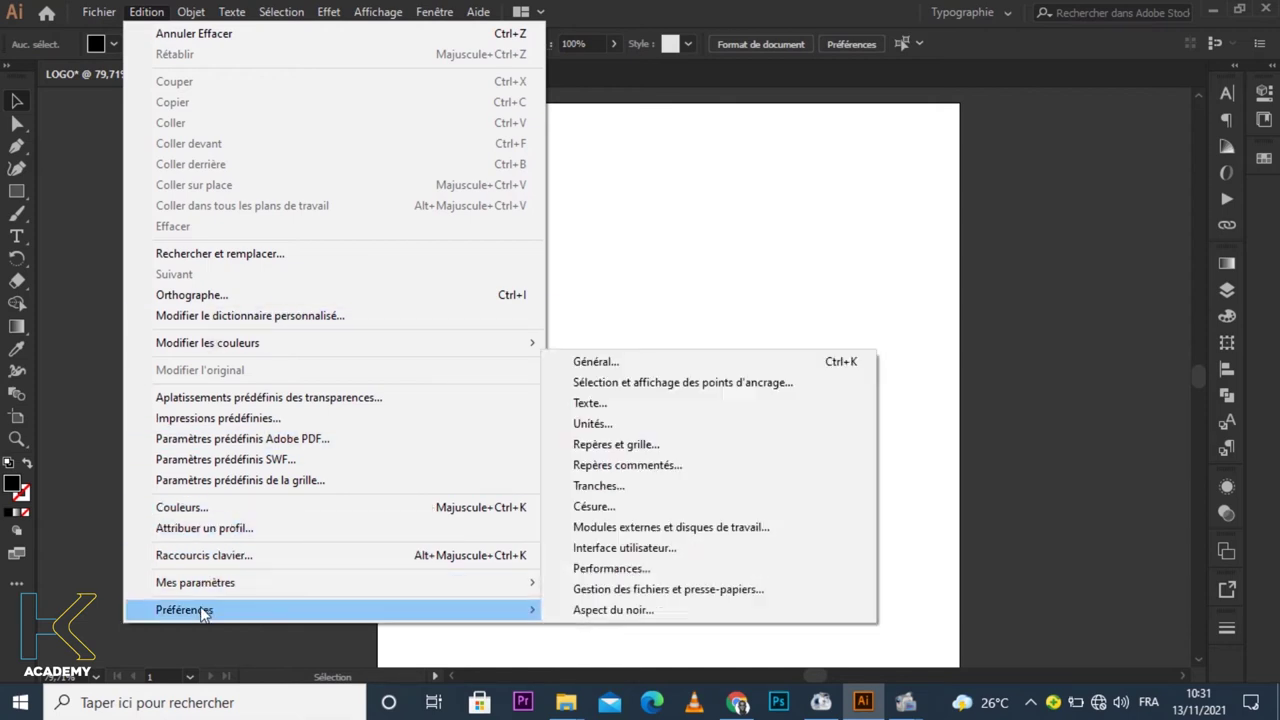
pyautogui.click(609, 363)
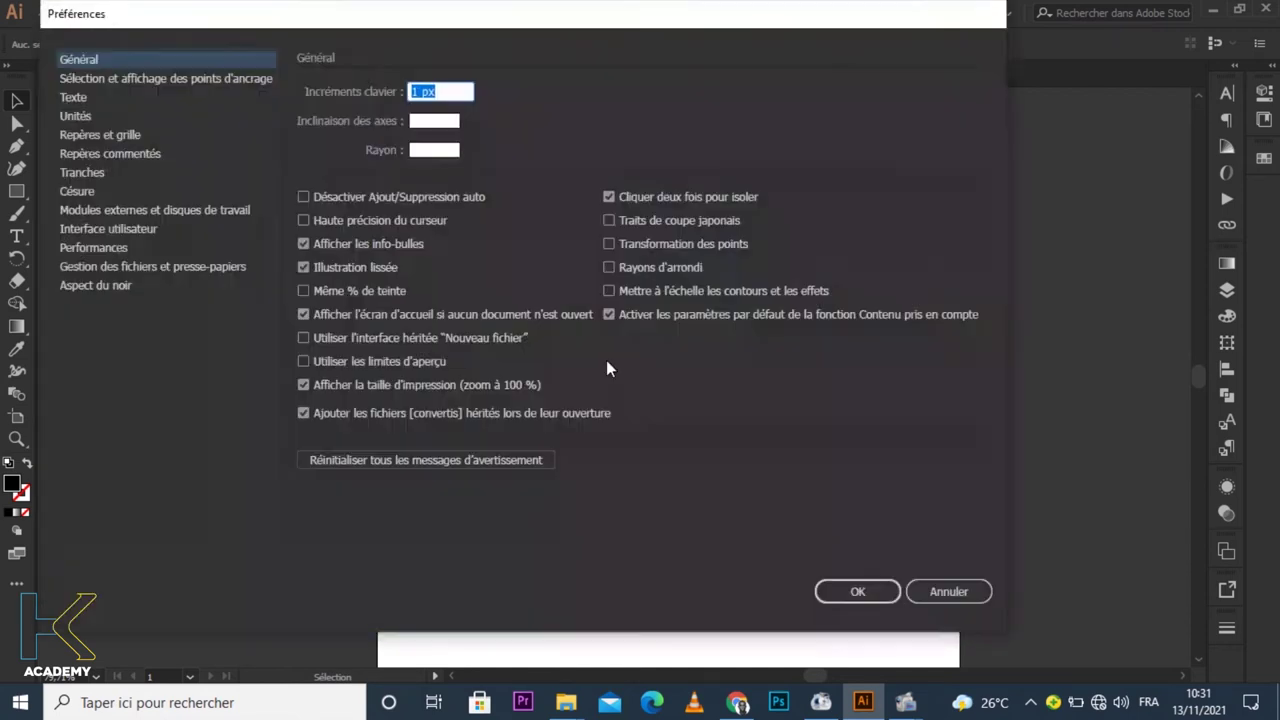
pyautogui.click(113, 229)
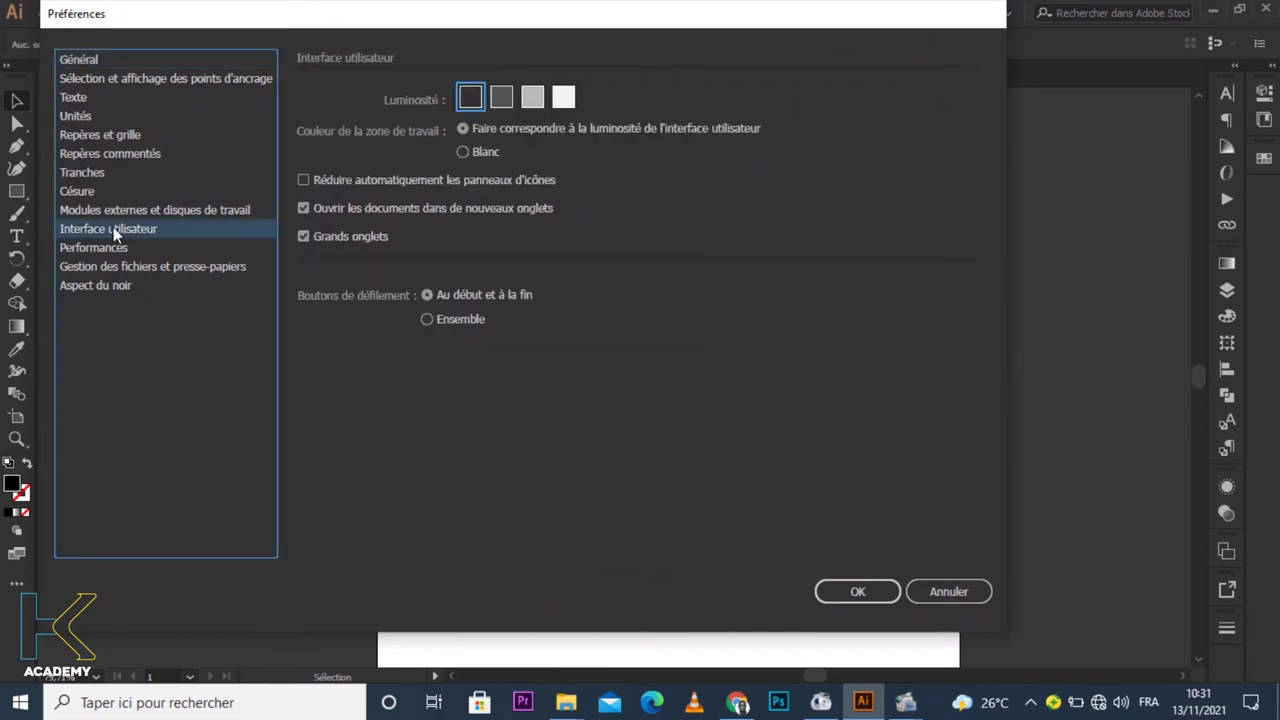
pyautogui.click(498, 99)
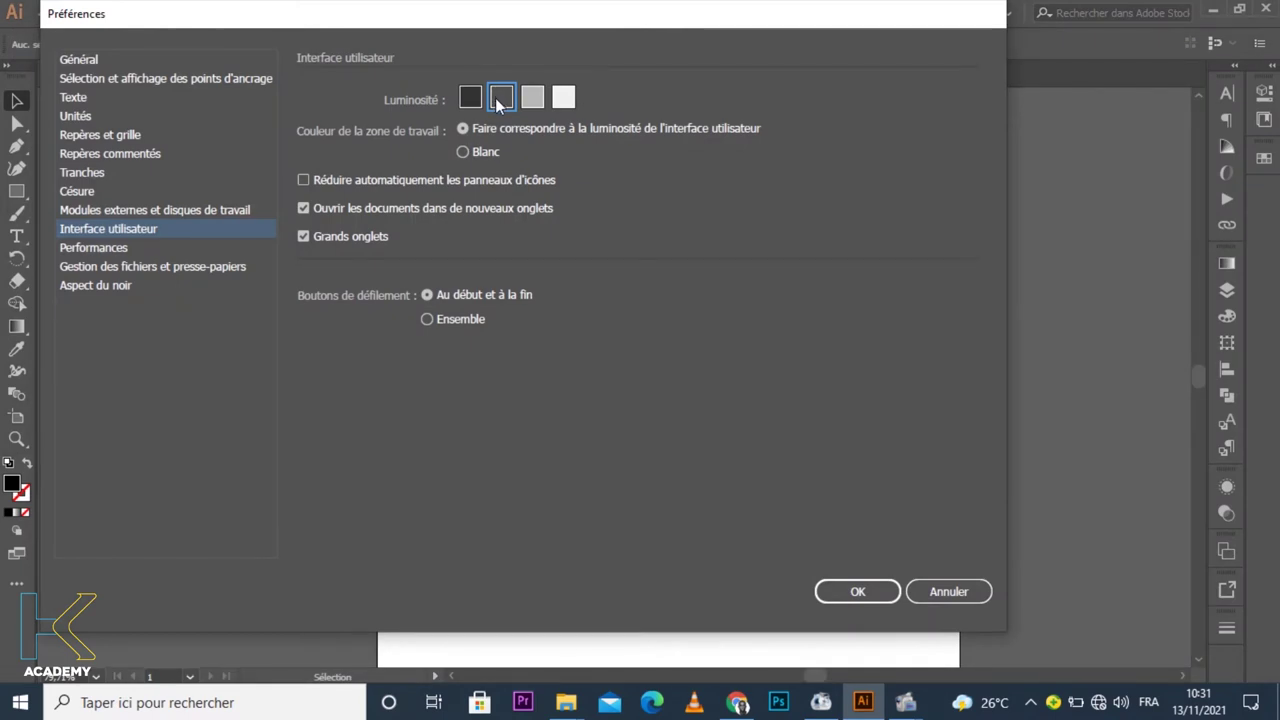
pyautogui.click(529, 101)
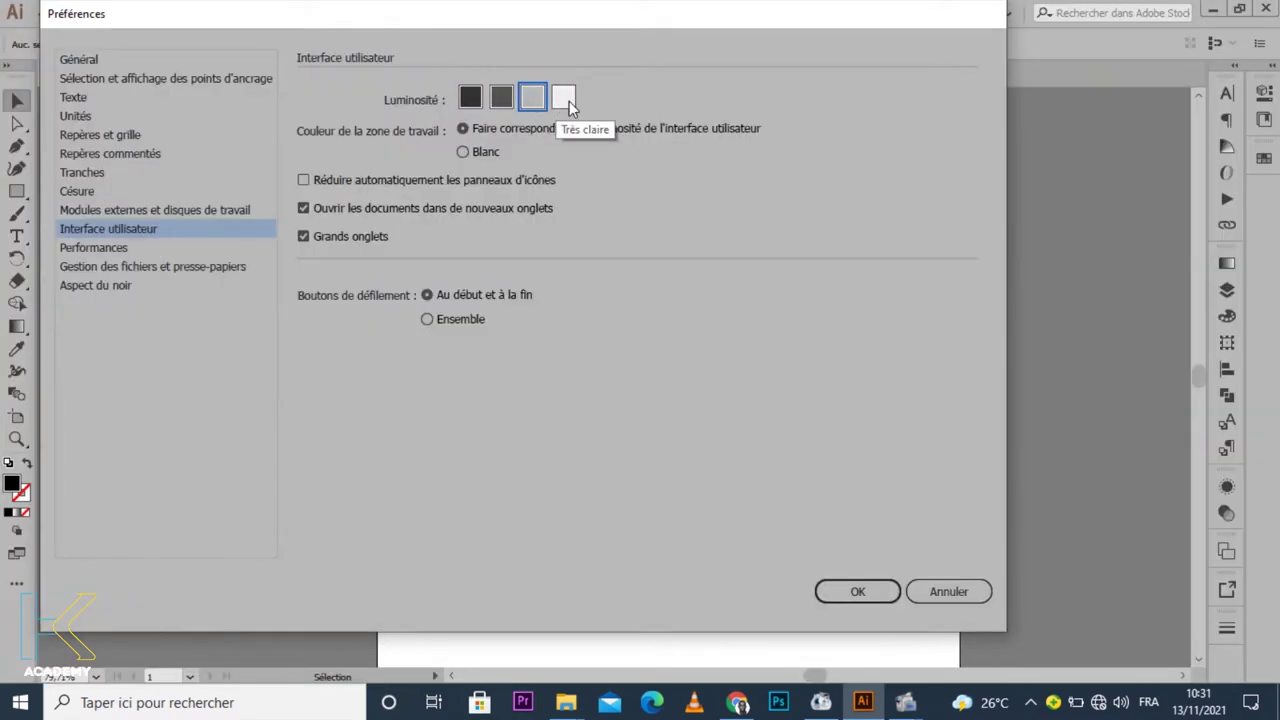
pyautogui.click(566, 100)
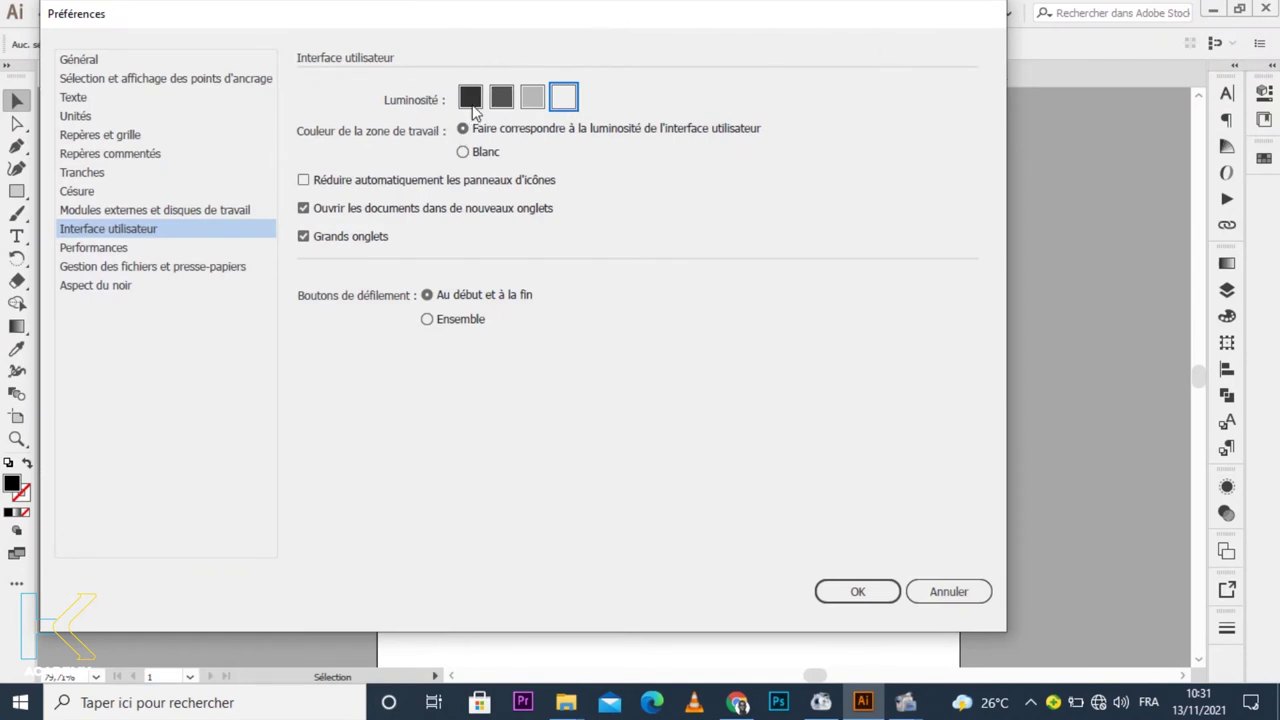
pyautogui.click(471, 98)
pyautogui.click(864, 589)
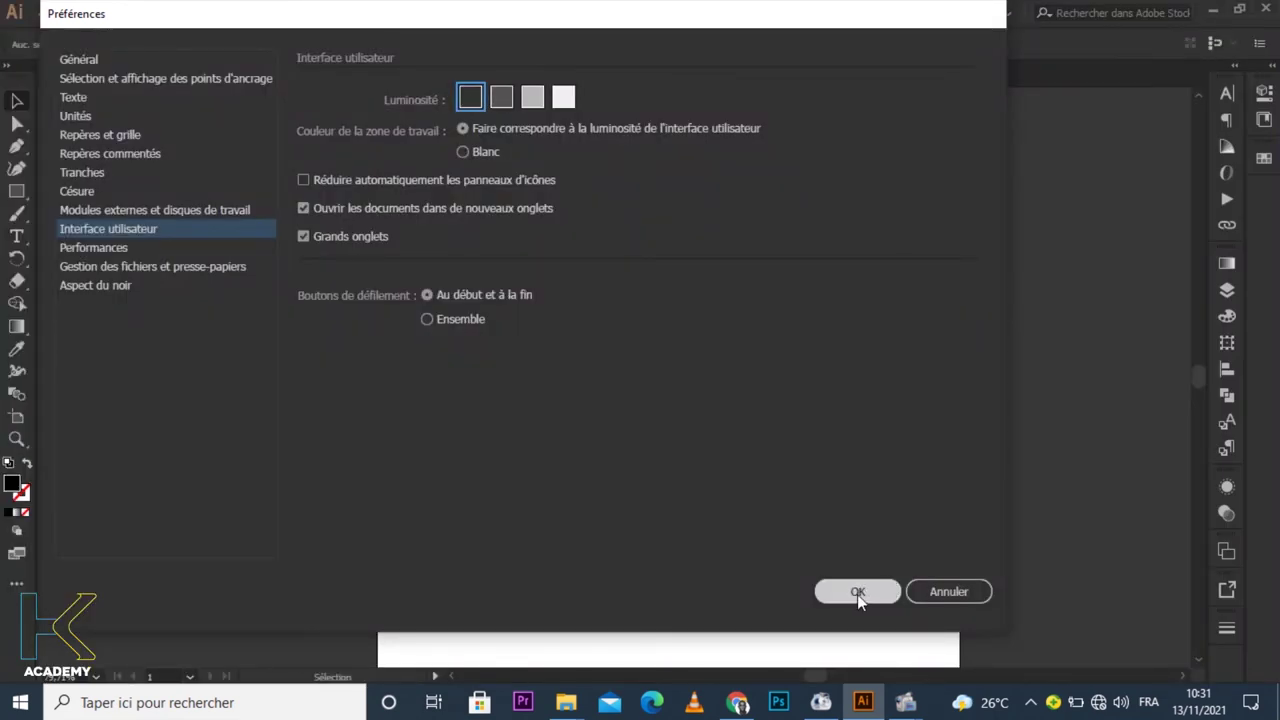
pyautogui.click(857, 592)
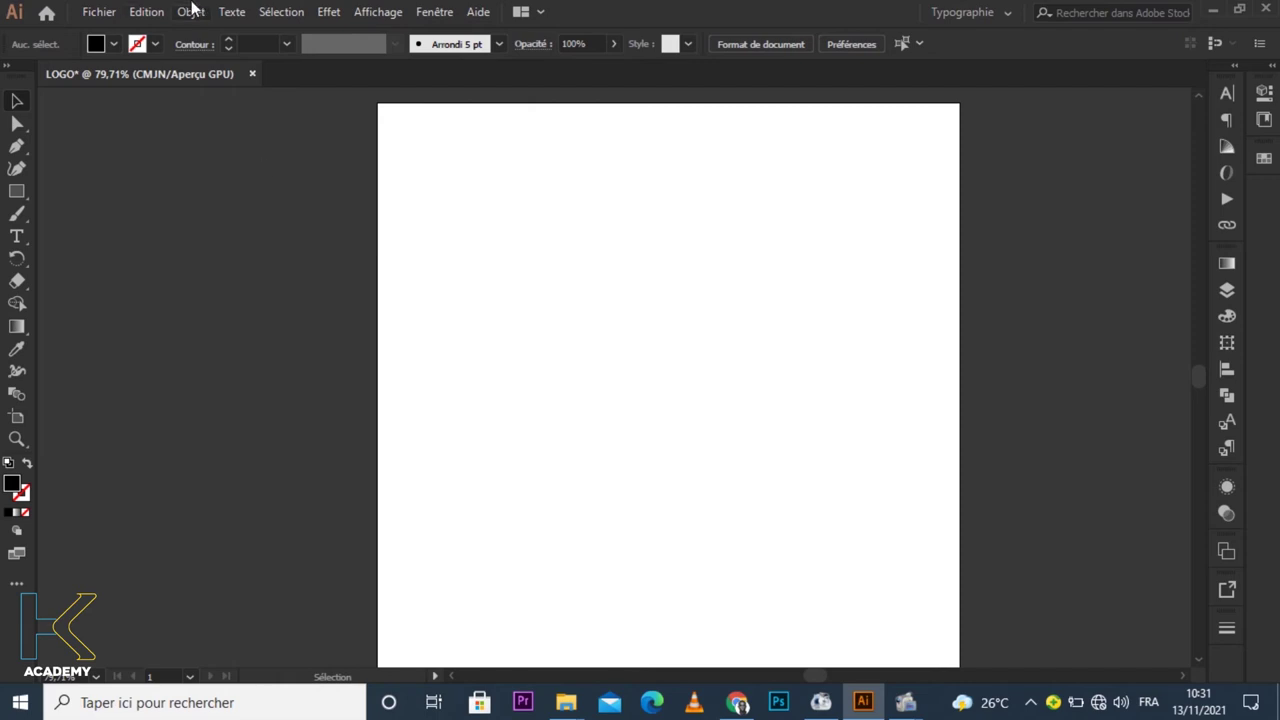
pyautogui.click(98, 12)
pyautogui.click(98, 12)
pyautogui.click(98, 12)
pyautogui.click(198, 22)
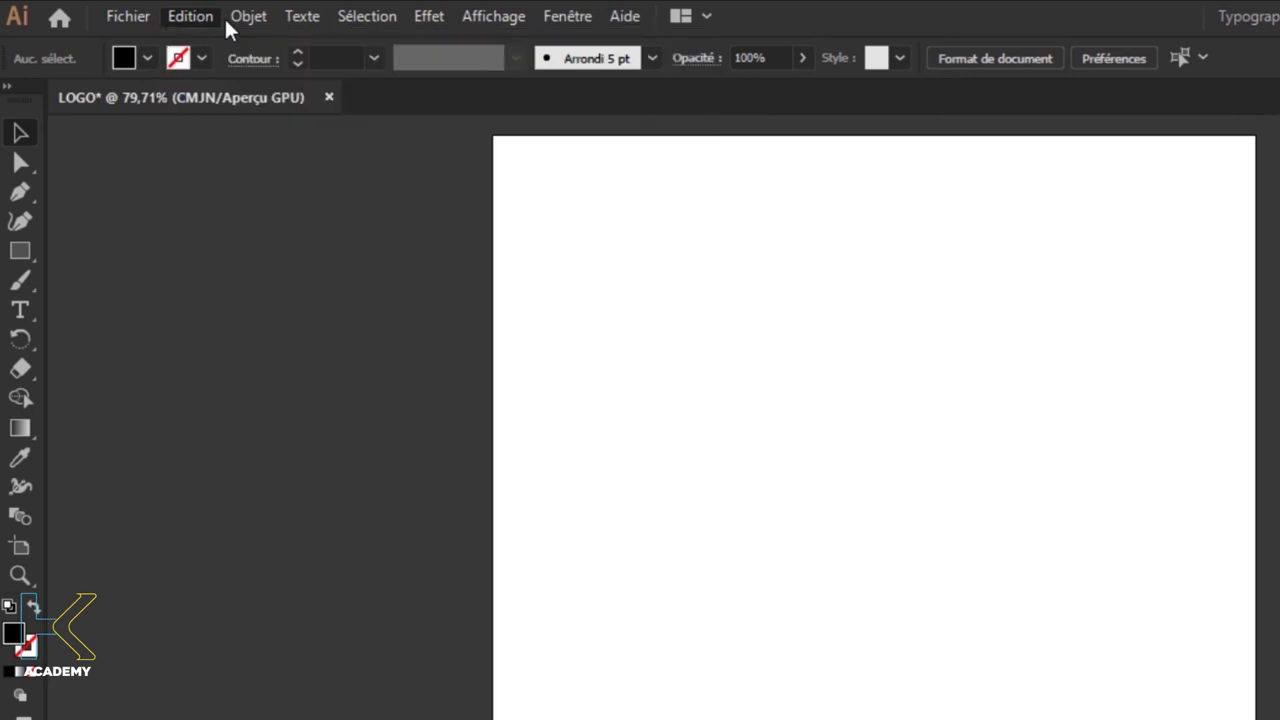
pyautogui.click(252, 18)
pyautogui.click(268, 16)
pyautogui.click(300, 22)
pyautogui.moveTo(367, 16)
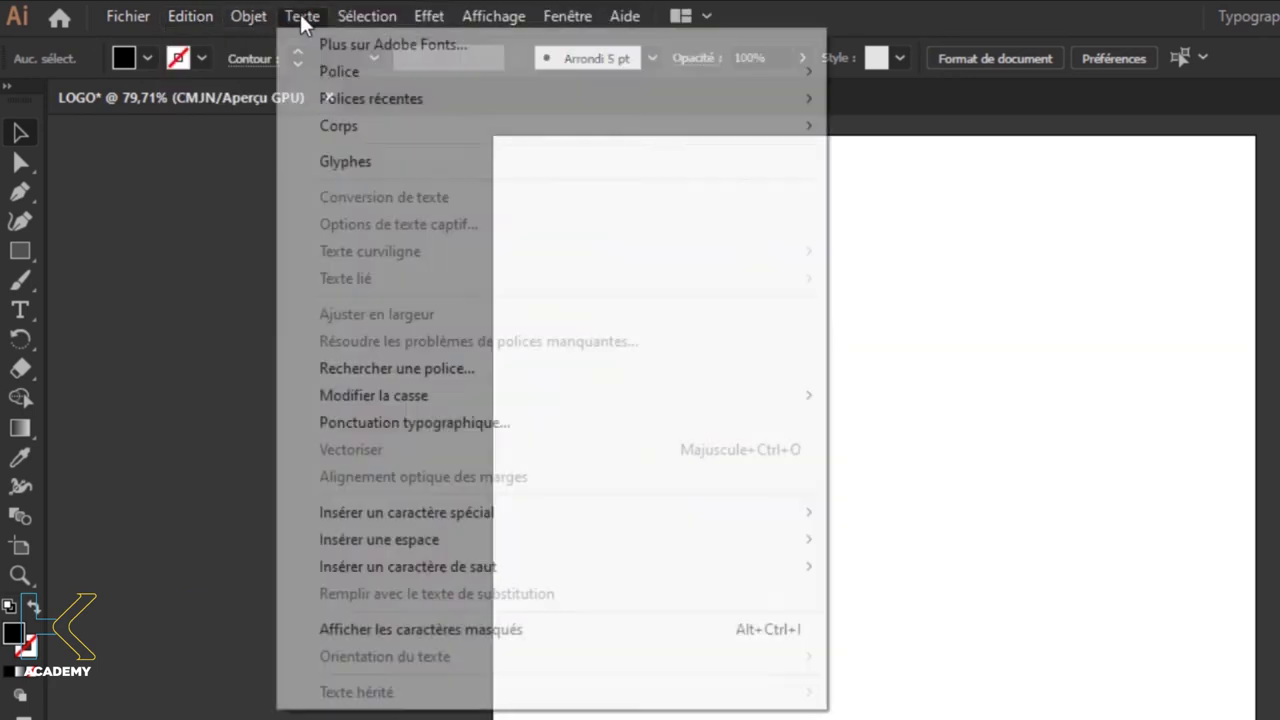
pyautogui.click(362, 14)
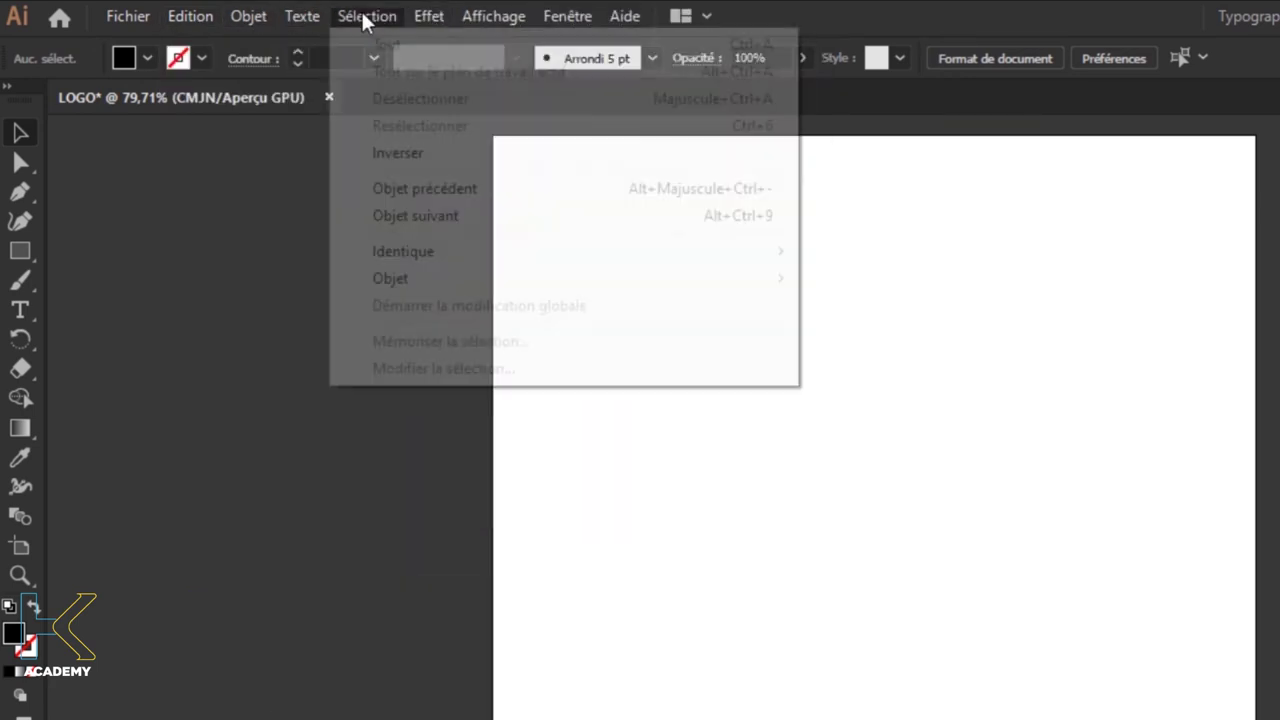
pyautogui.click(251, 12)
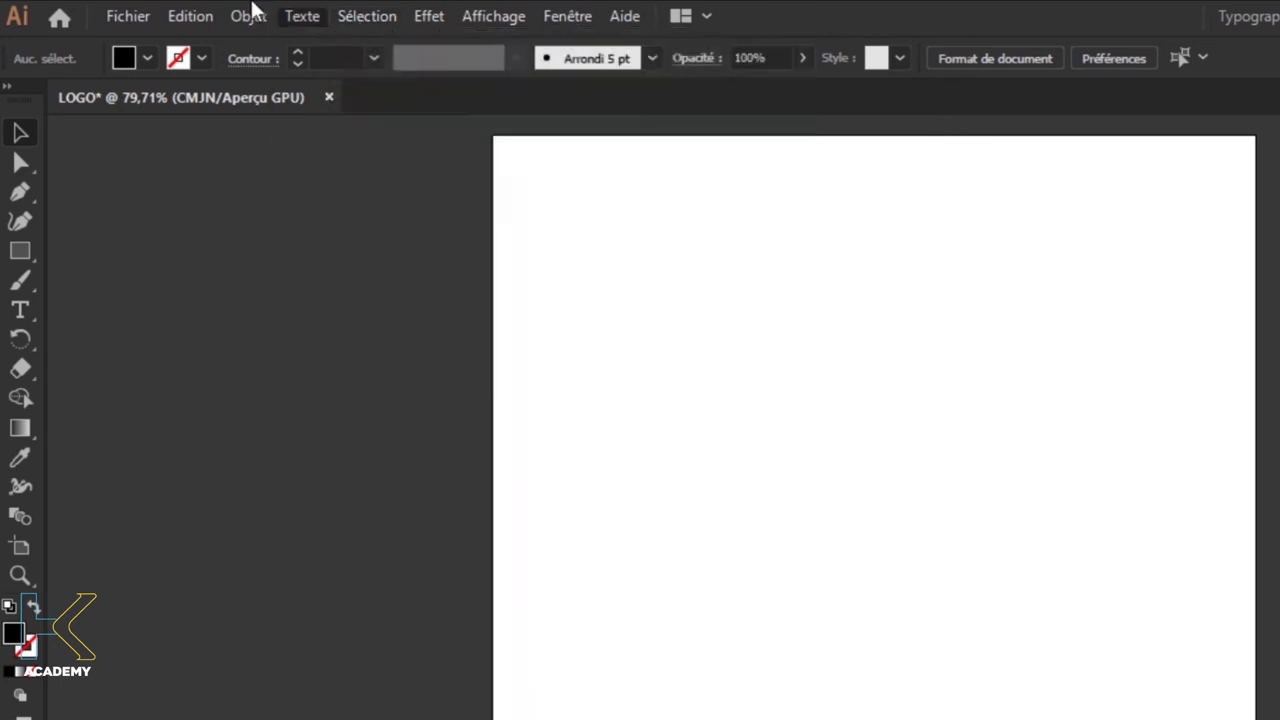
pyautogui.click(245, 14)
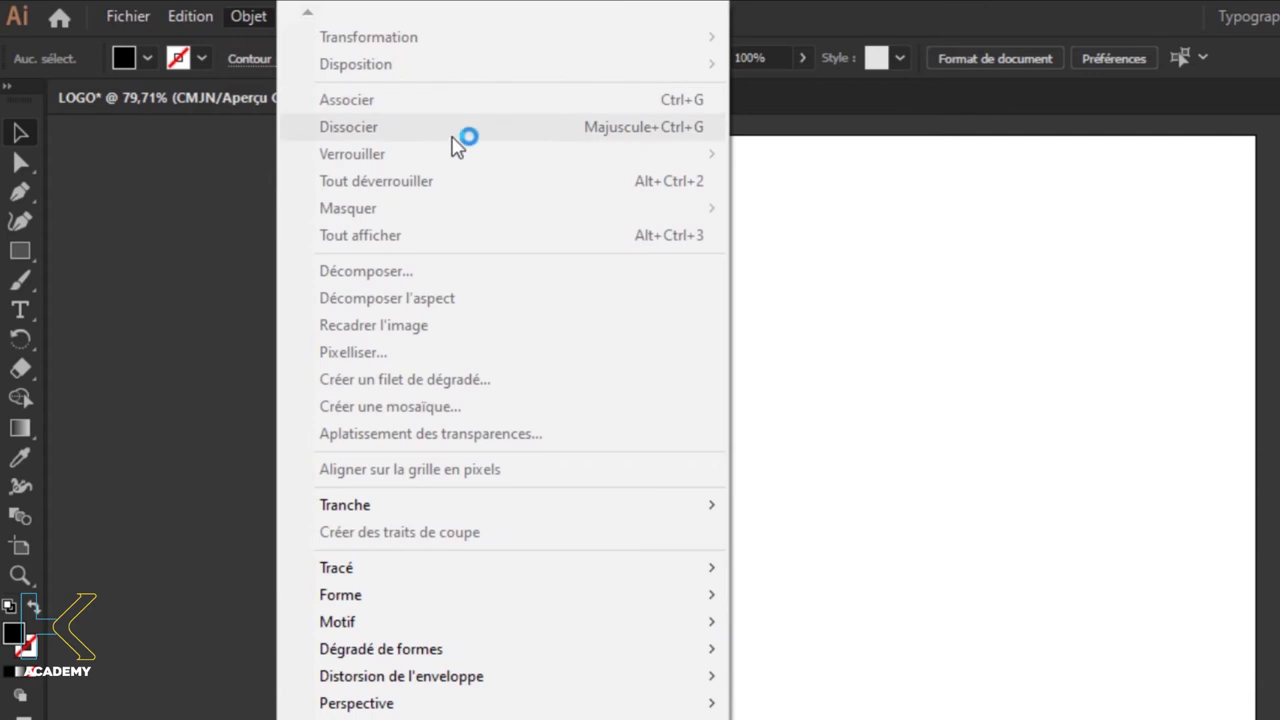
pyautogui.click(800, 42)
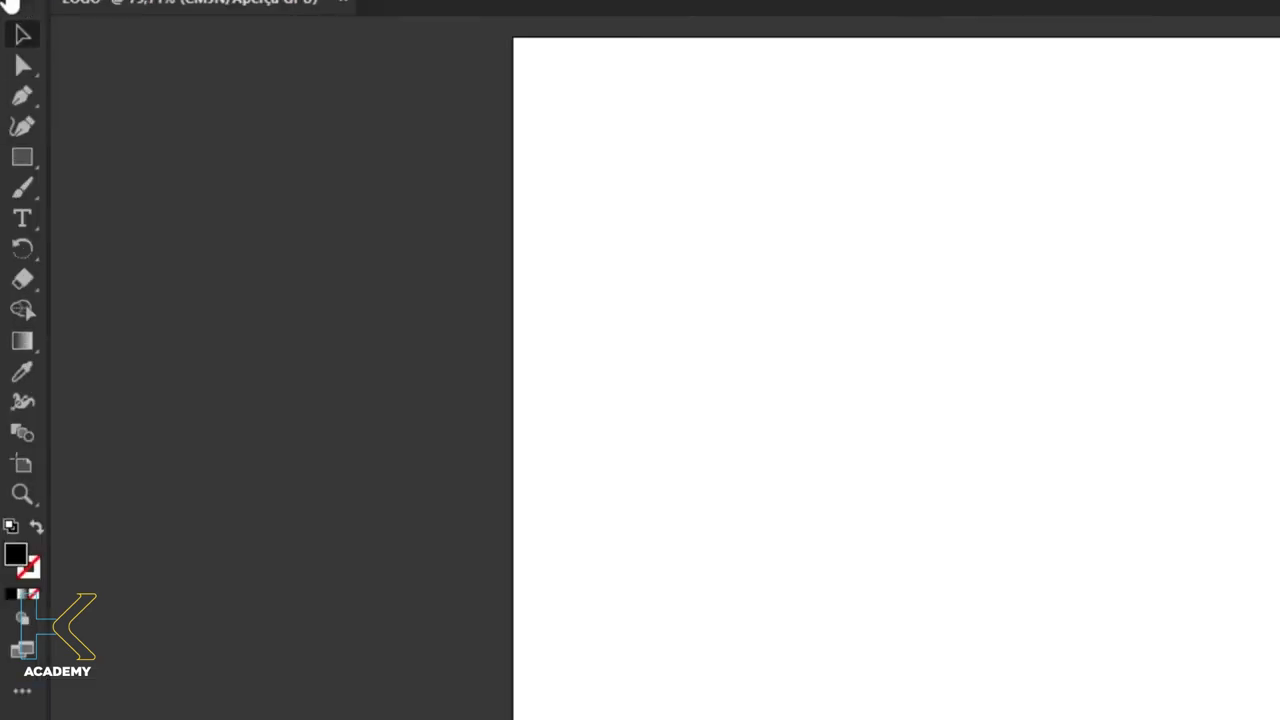
pyautogui.click(8, 5)
pyautogui.moveTo(14, 9); pyautogui.dragTo(26, 34)
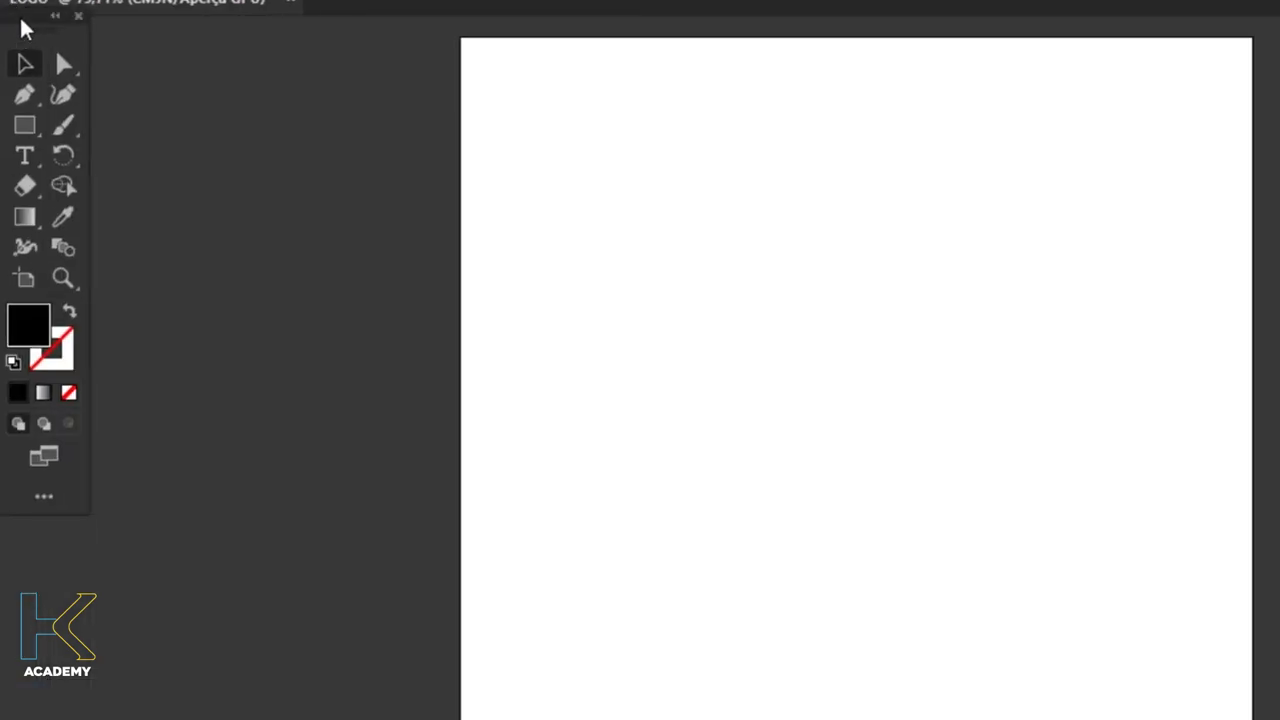
pyautogui.click(55, 16)
pyautogui.moveTo(22, 16)
pyautogui.mouseDown()
pyautogui.moveTo(16, 2)
pyautogui.moveTo(2, 48)
pyautogui.mouseUp()
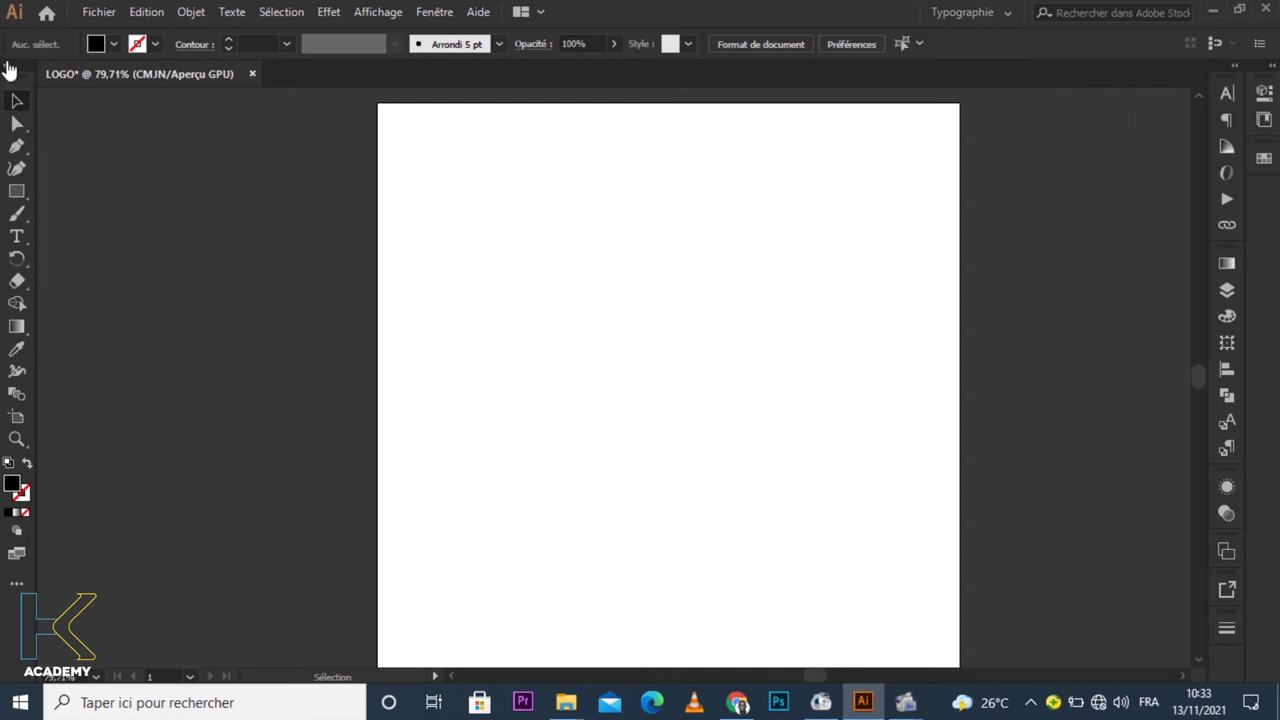
# Toggle the toolbar to two columns and back, then float the Calques, Caractère and Nuancier panels
pyautogui.click(6, 67)
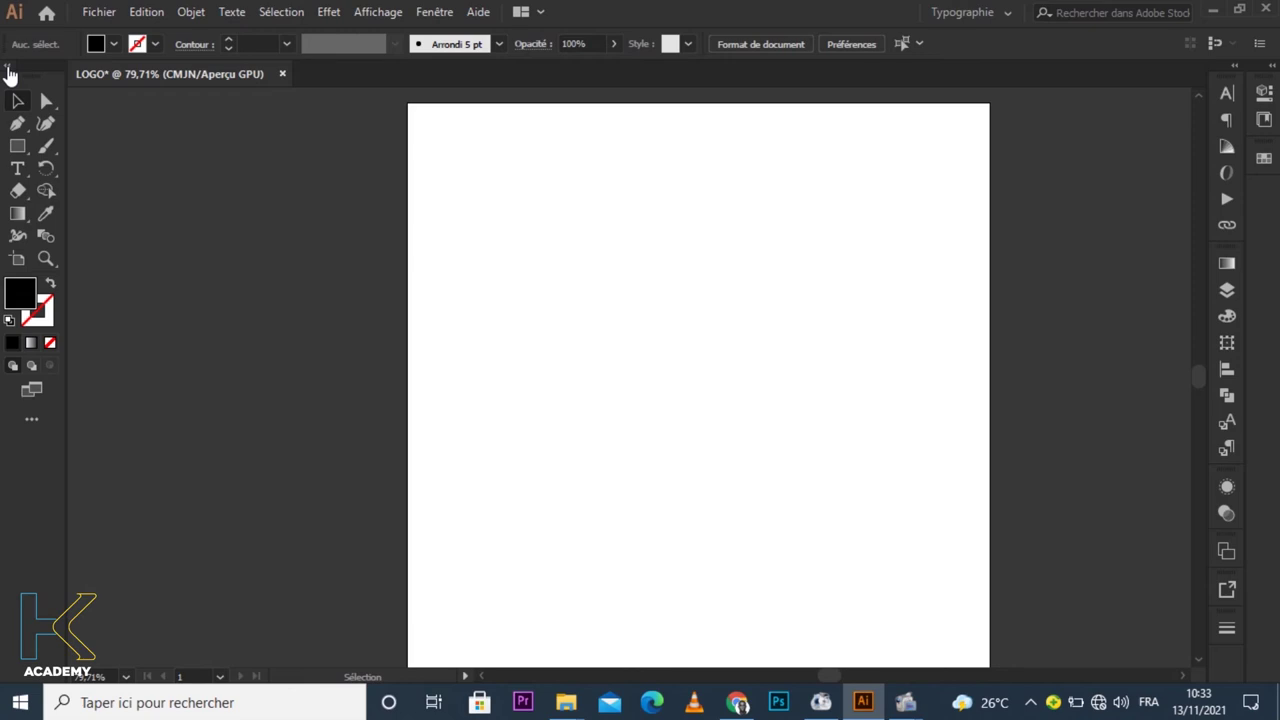
pyautogui.click(7, 68)
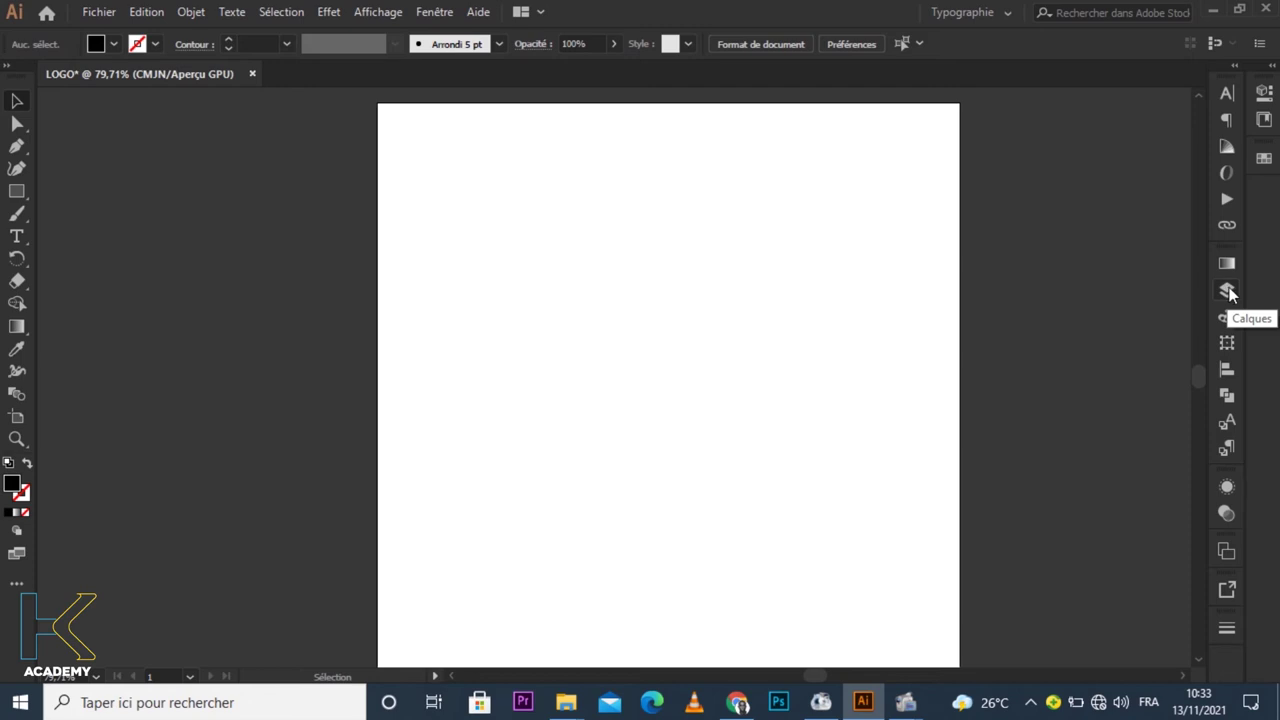
pyautogui.moveTo(1229, 291); pyautogui.dragTo(1100, 269)
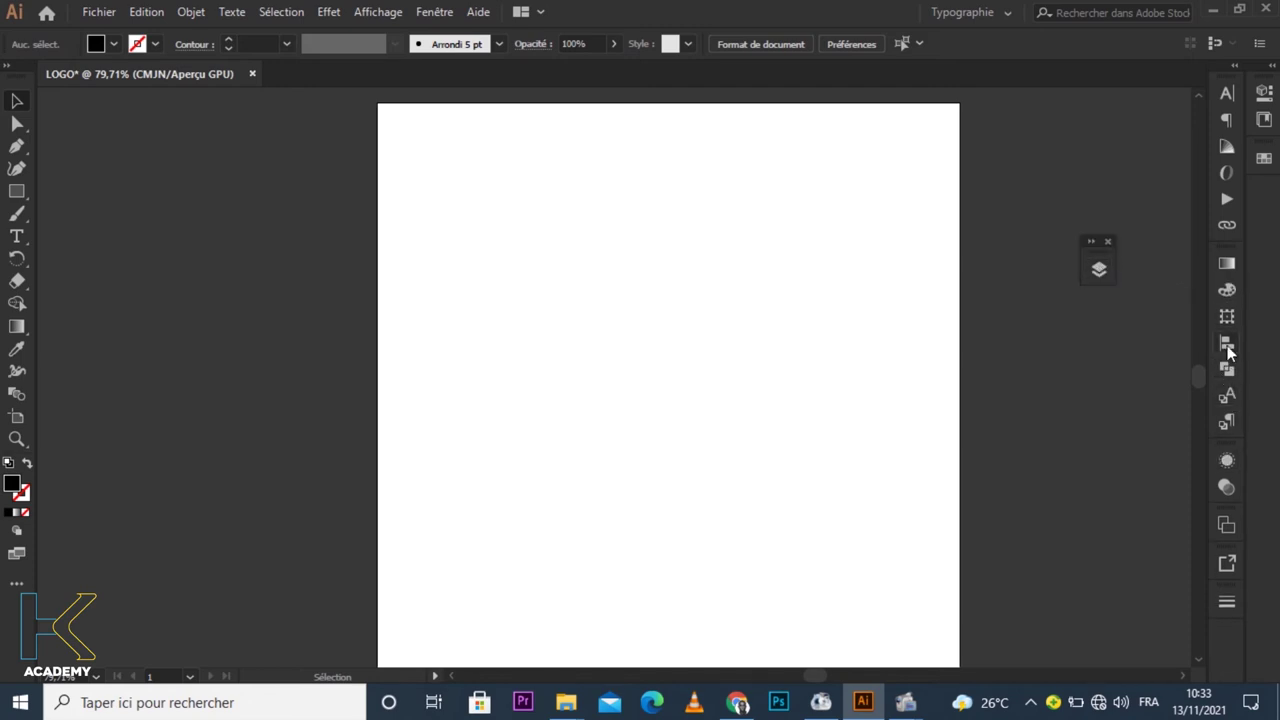
pyautogui.moveTo(1227, 93); pyautogui.dragTo(1101, 192)
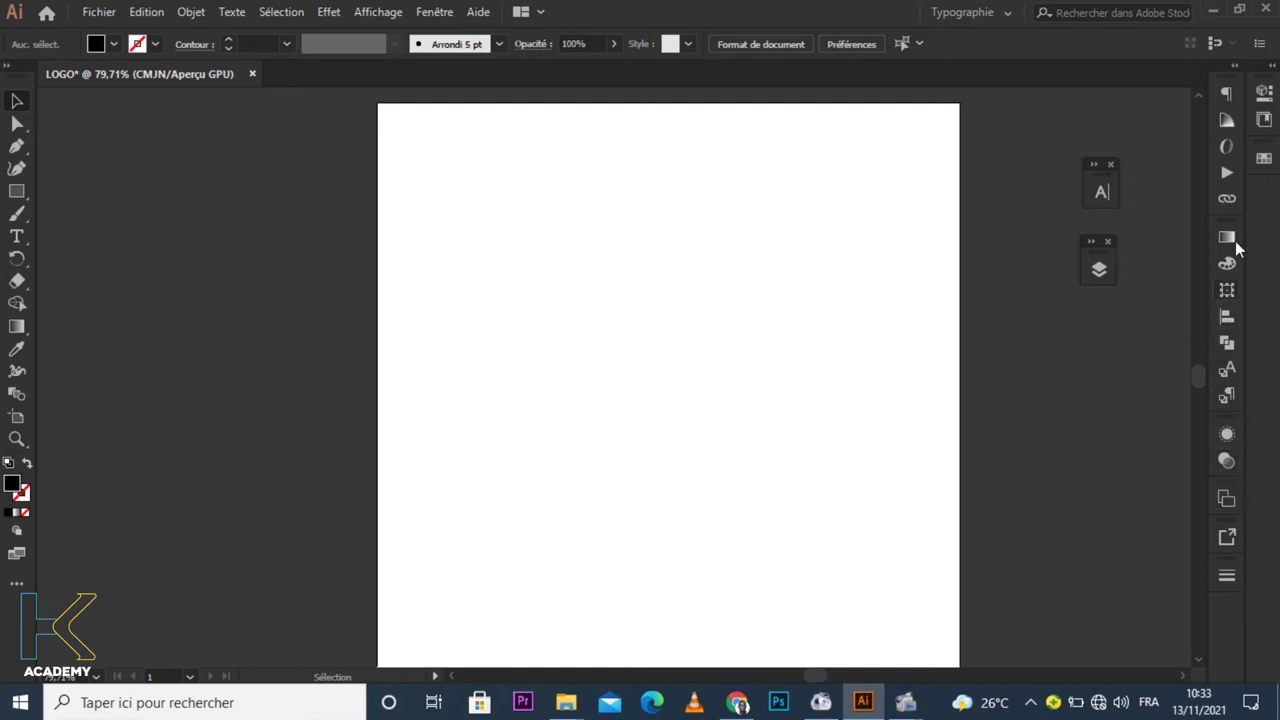
pyautogui.moveTo(1264, 158)
pyautogui.mouseDown()
pyautogui.moveTo(1128, 348)
pyautogui.moveTo(1093, 339)
pyautogui.mouseUp()
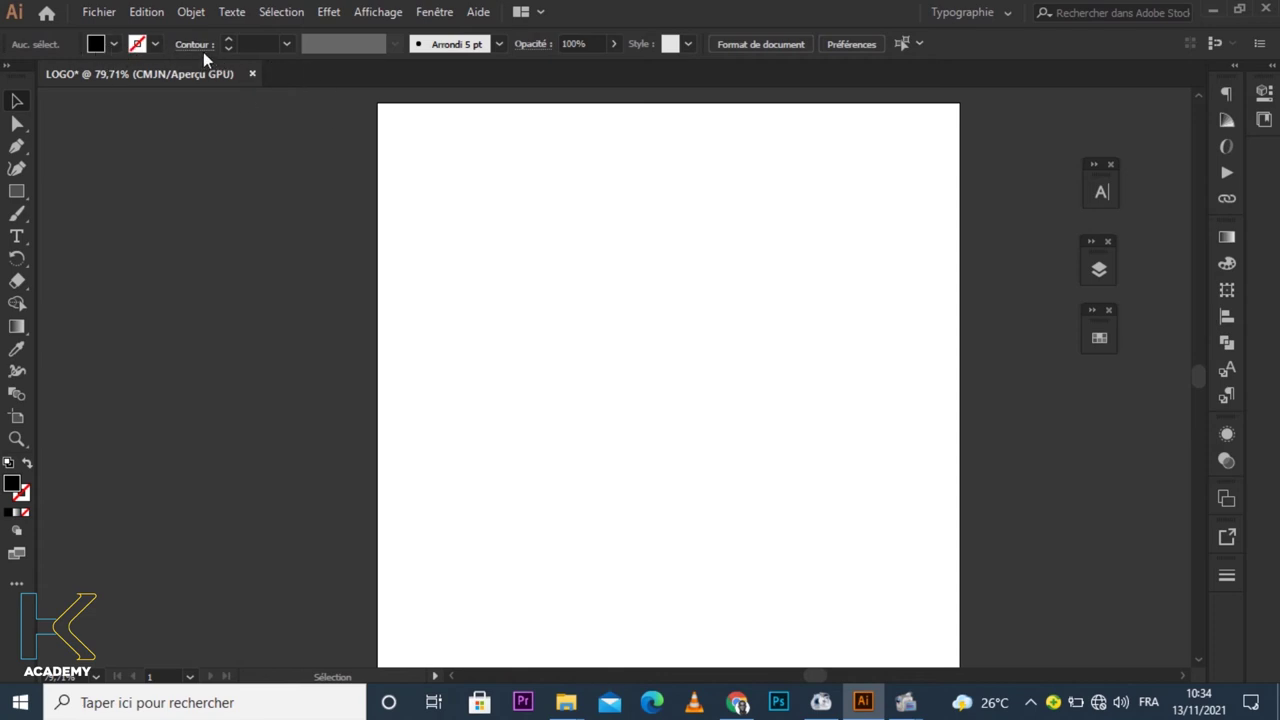
pyautogui.click(434, 12)
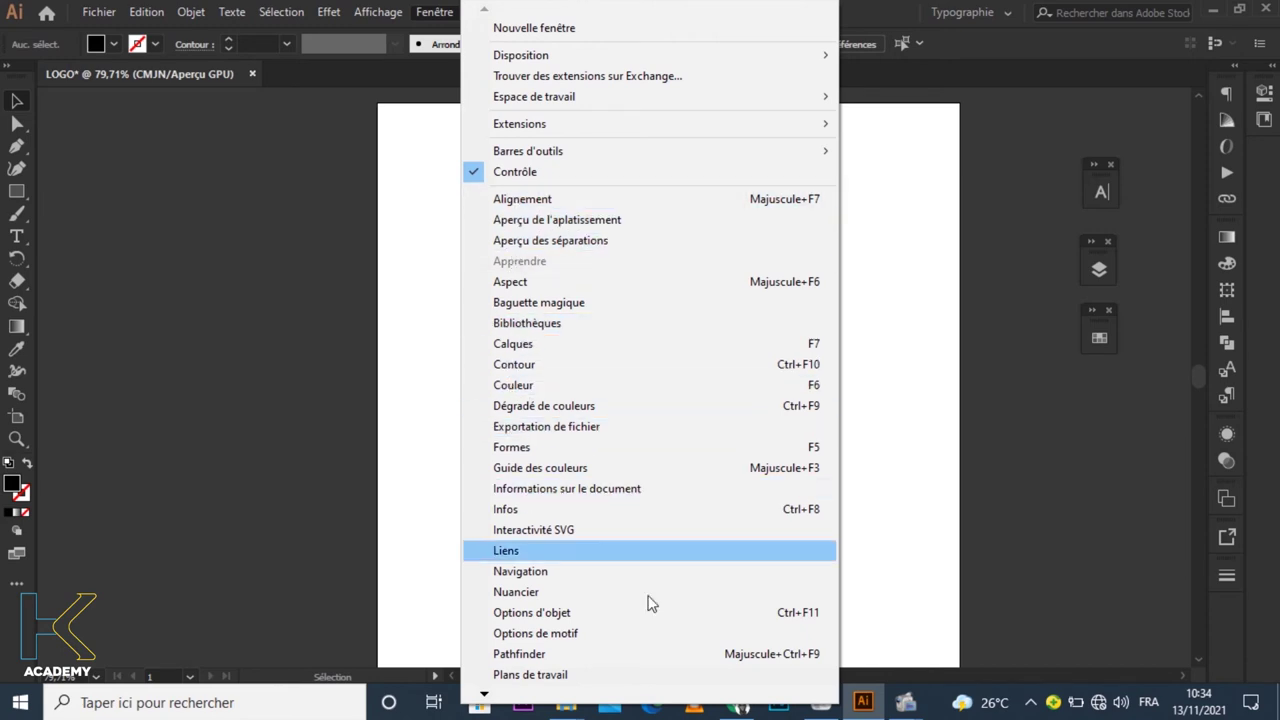
pyautogui.click(1090, 483)
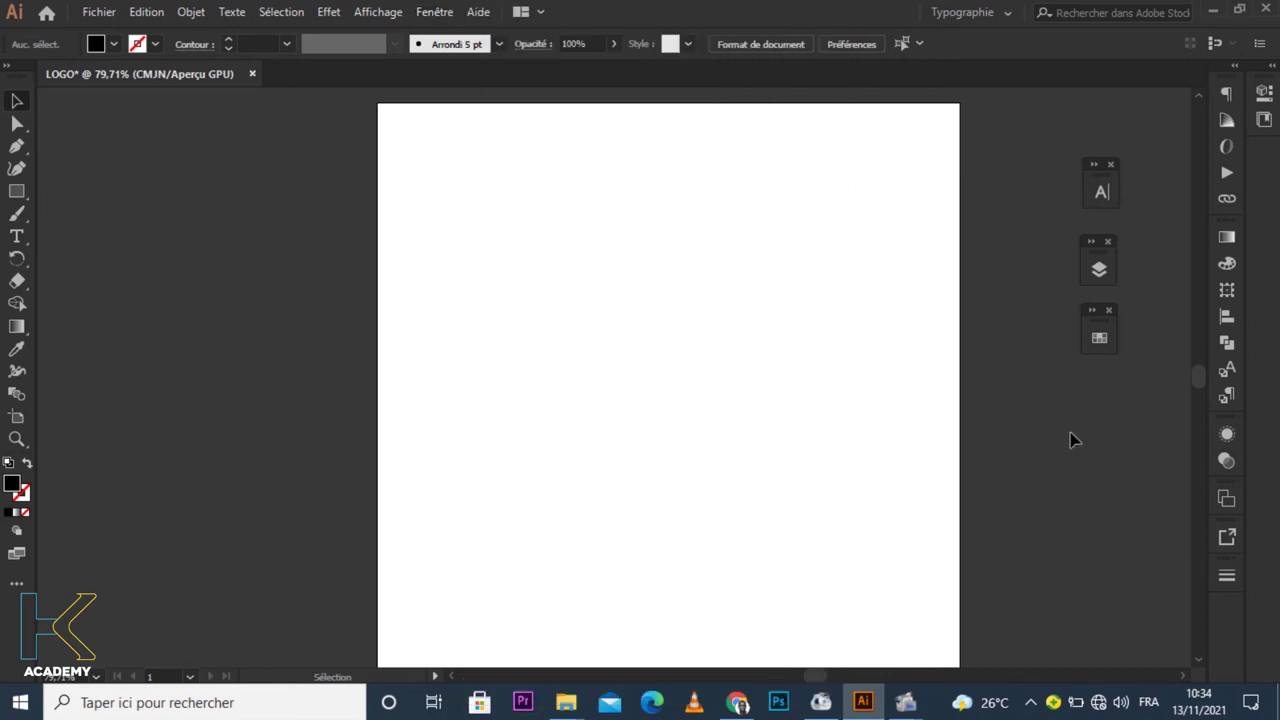
pyautogui.click(1100, 186)
pyautogui.click(1101, 188)
pyautogui.click(1100, 270)
pyautogui.click(1100, 270)
pyautogui.click(1104, 333)
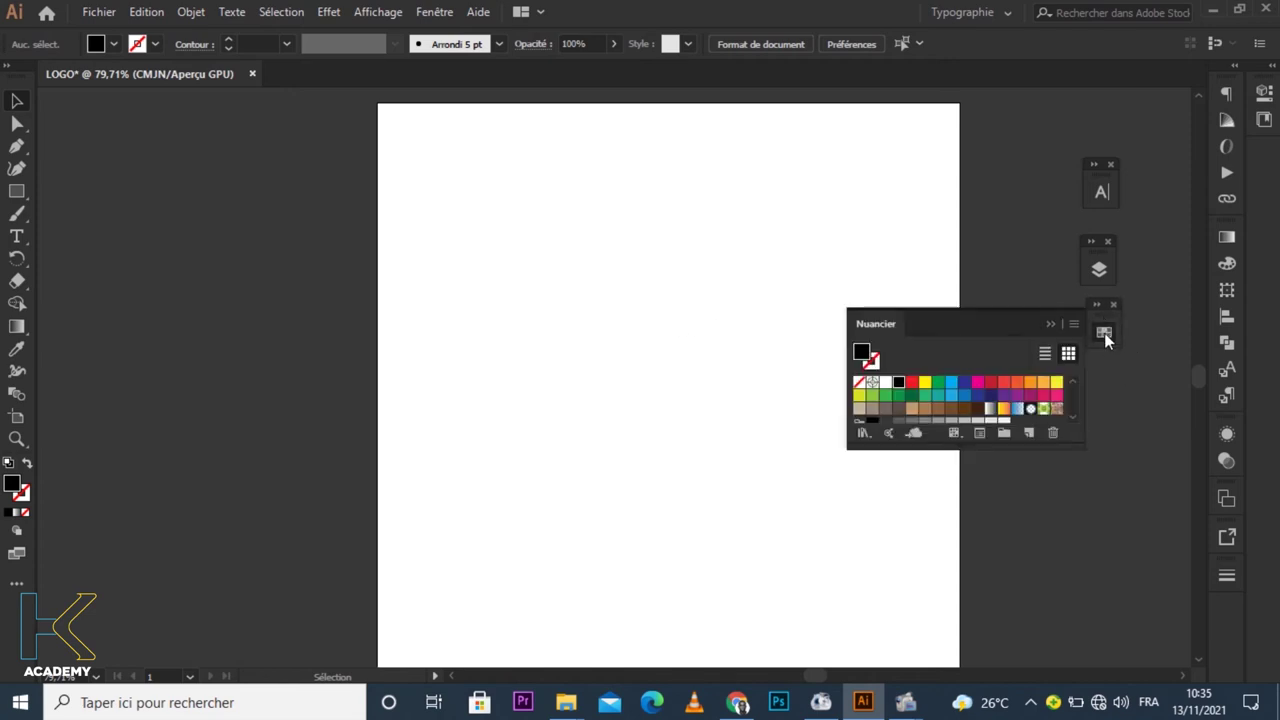
pyautogui.moveTo(1102, 305)
pyautogui.mouseDown()
pyautogui.moveTo(1094, 316)
pyautogui.moveTo(1019, 291)
pyautogui.mouseUp()
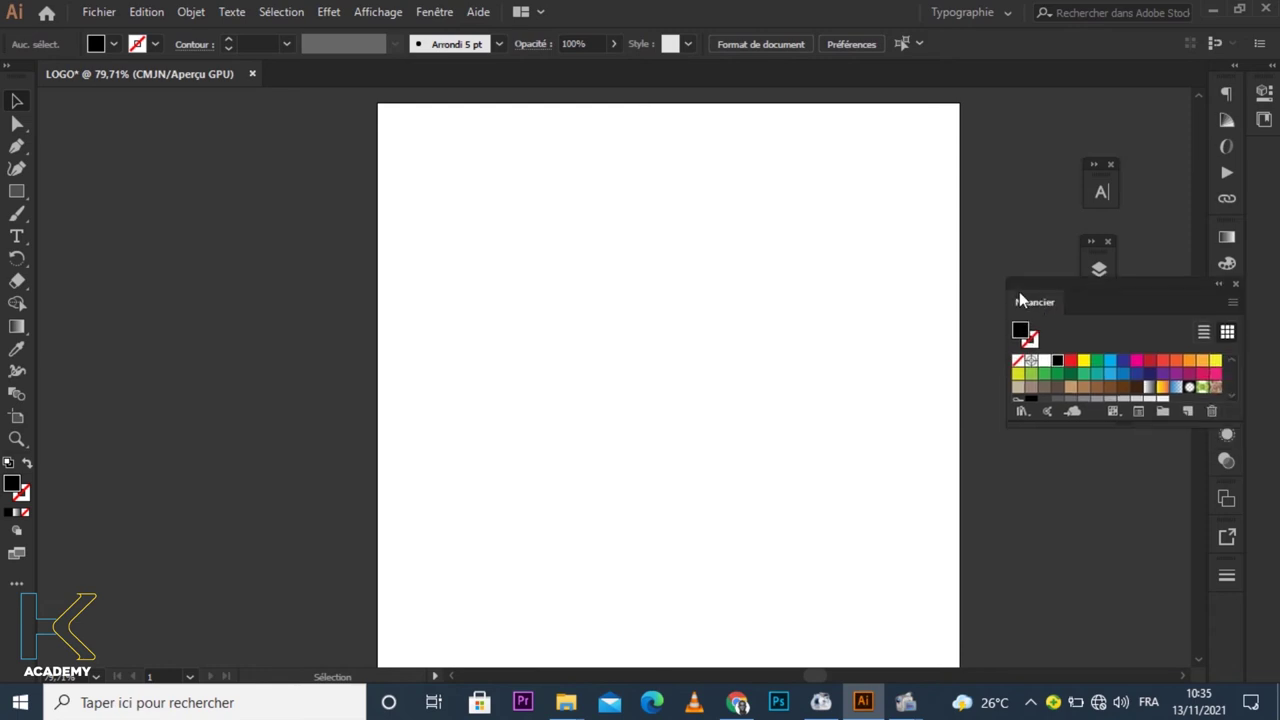
pyautogui.click(1215, 286)
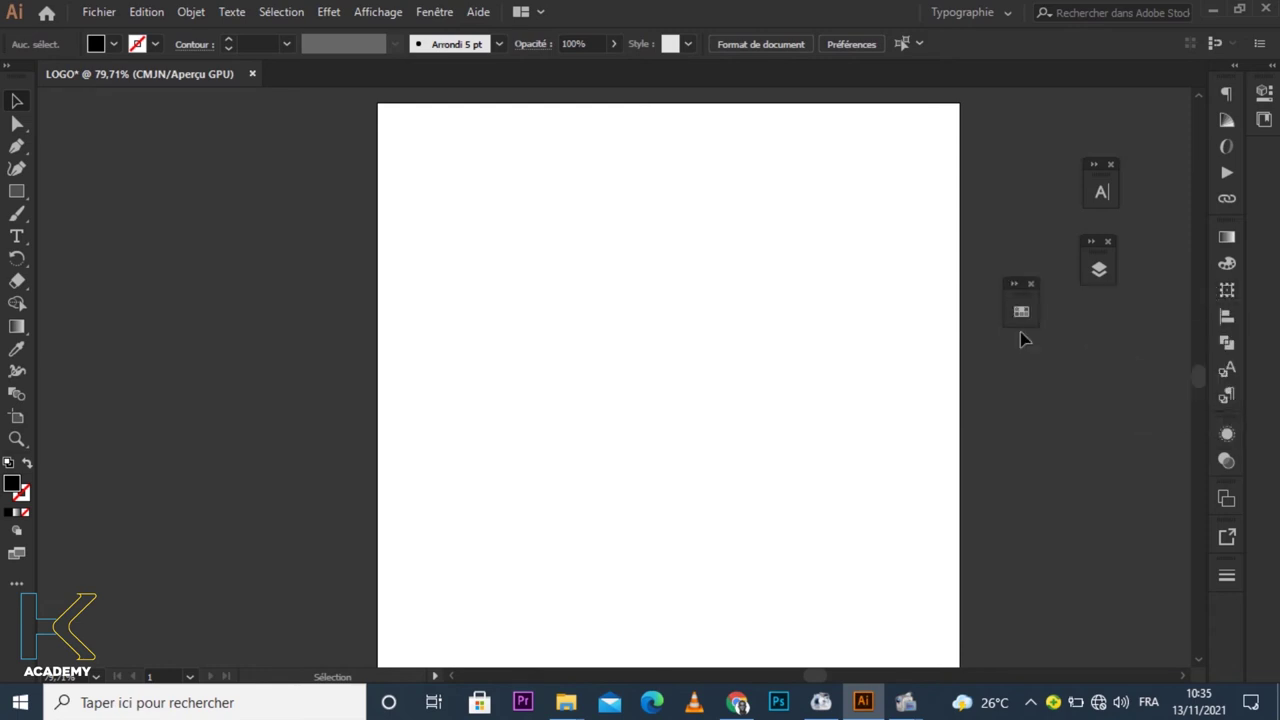
pyautogui.moveTo(1015, 300)
pyautogui.mouseDown()
pyautogui.moveTo(1094, 304)
pyautogui.moveTo(1100, 340)
pyautogui.mouseUp()
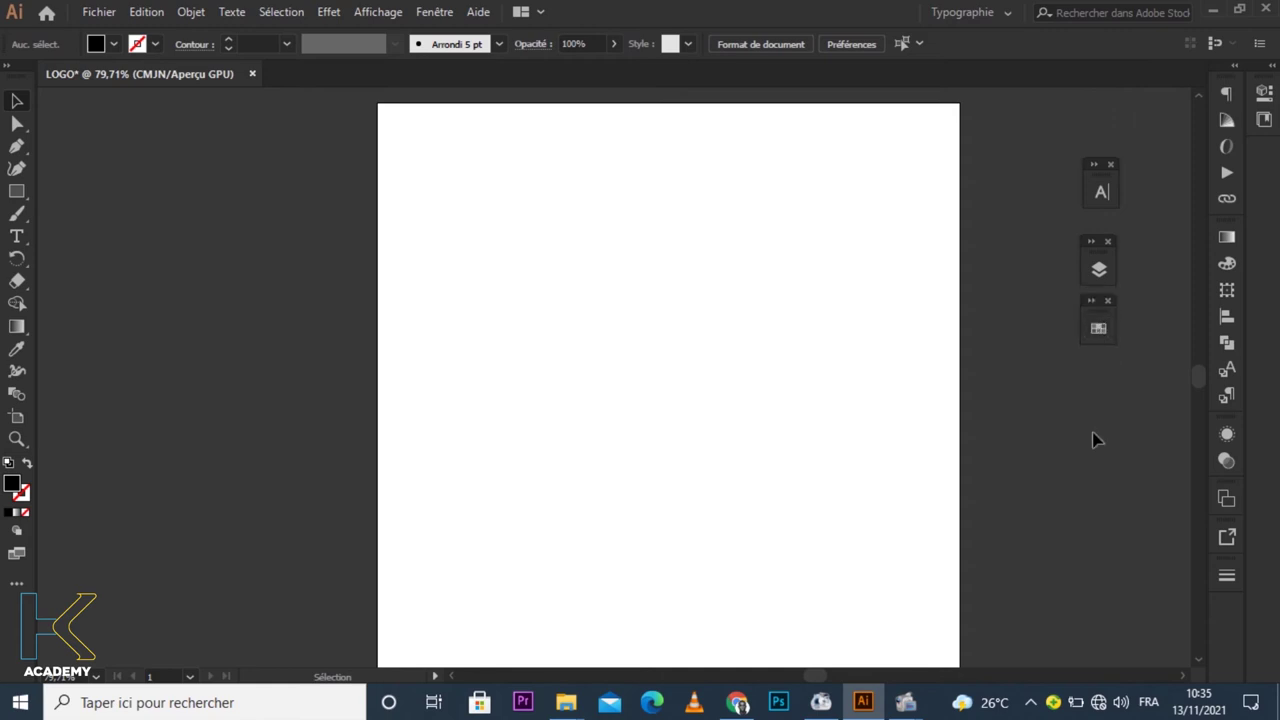
pyautogui.doubleClick(10, 487)
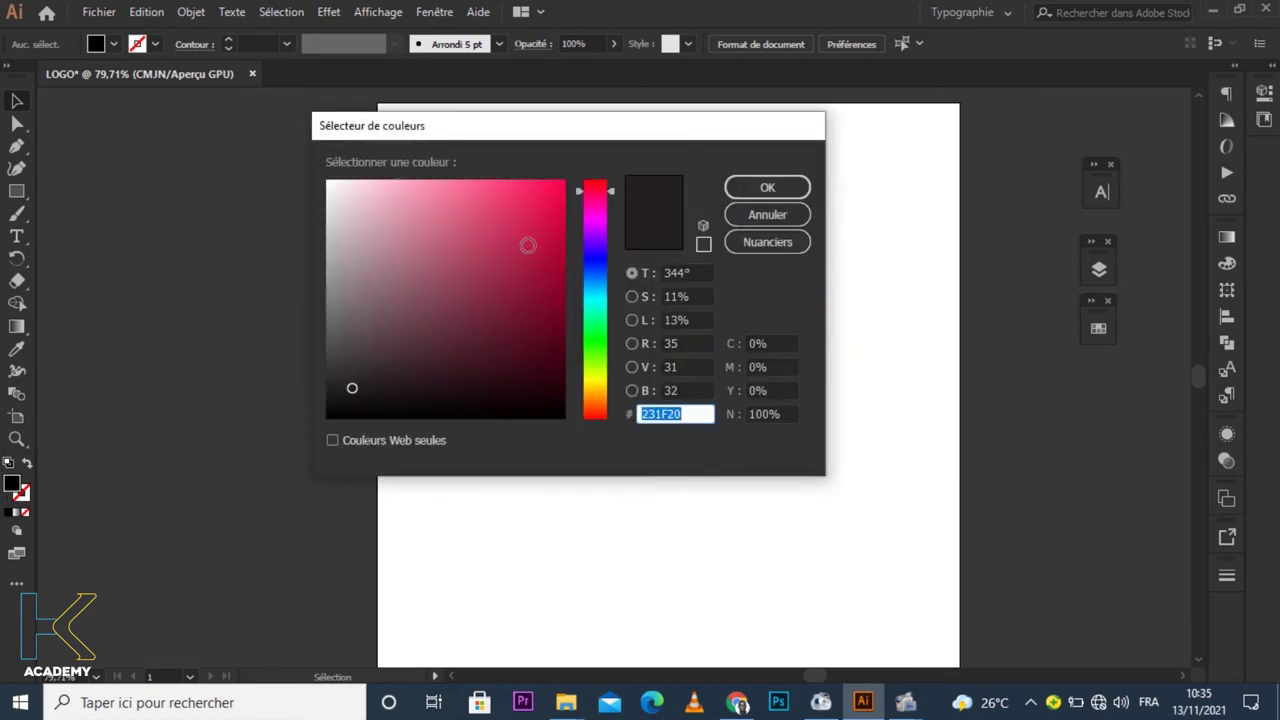
pyautogui.moveTo(517, 274); pyautogui.dragTo(464, 304)
pyautogui.click(531, 369)
pyautogui.moveTo(597, 331); pyautogui.dragTo(597, 277)
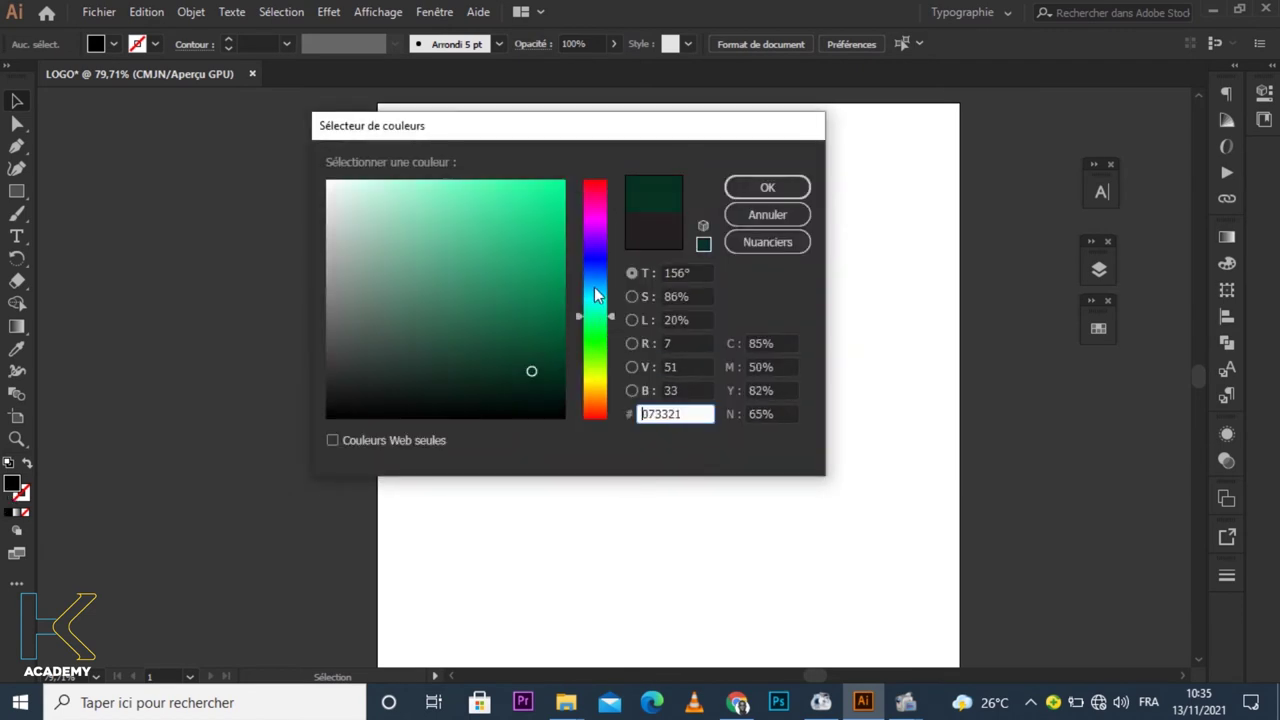
pyautogui.click(514, 343)
pyautogui.click(495, 280)
pyautogui.moveTo(503, 260); pyautogui.dragTo(470, 185)
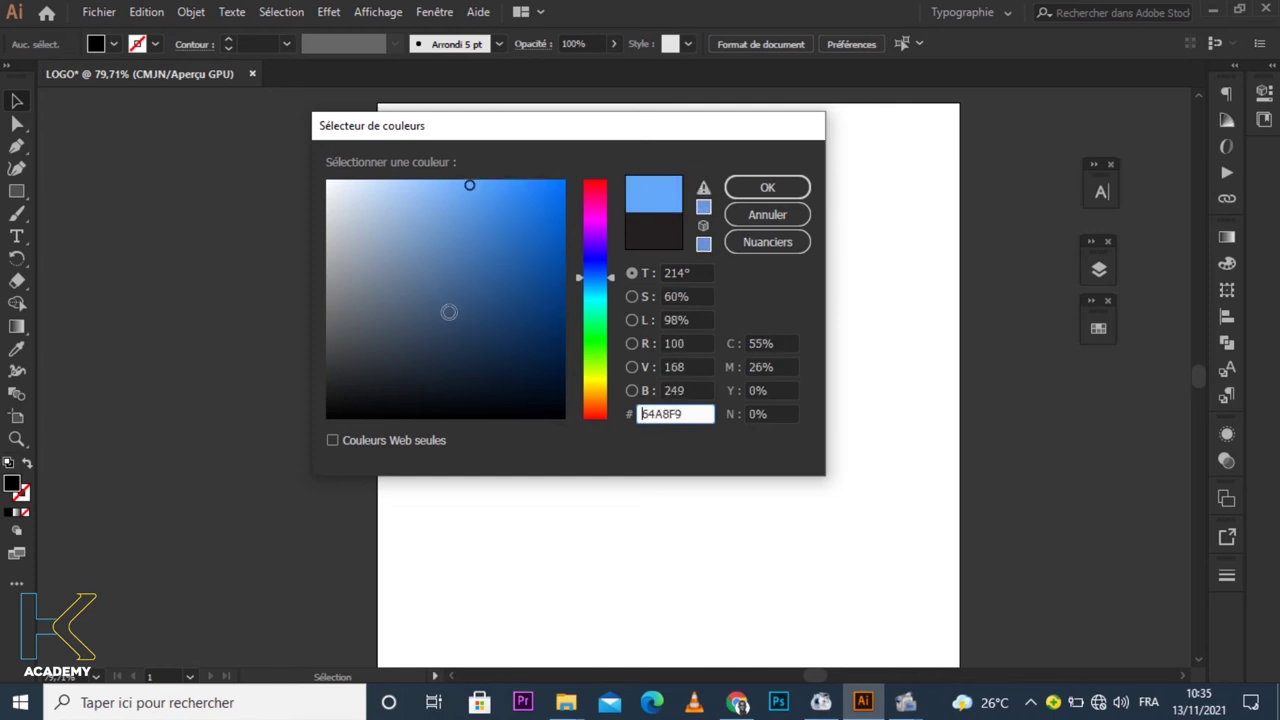
pyautogui.click(494, 280)
pyautogui.click(527, 318)
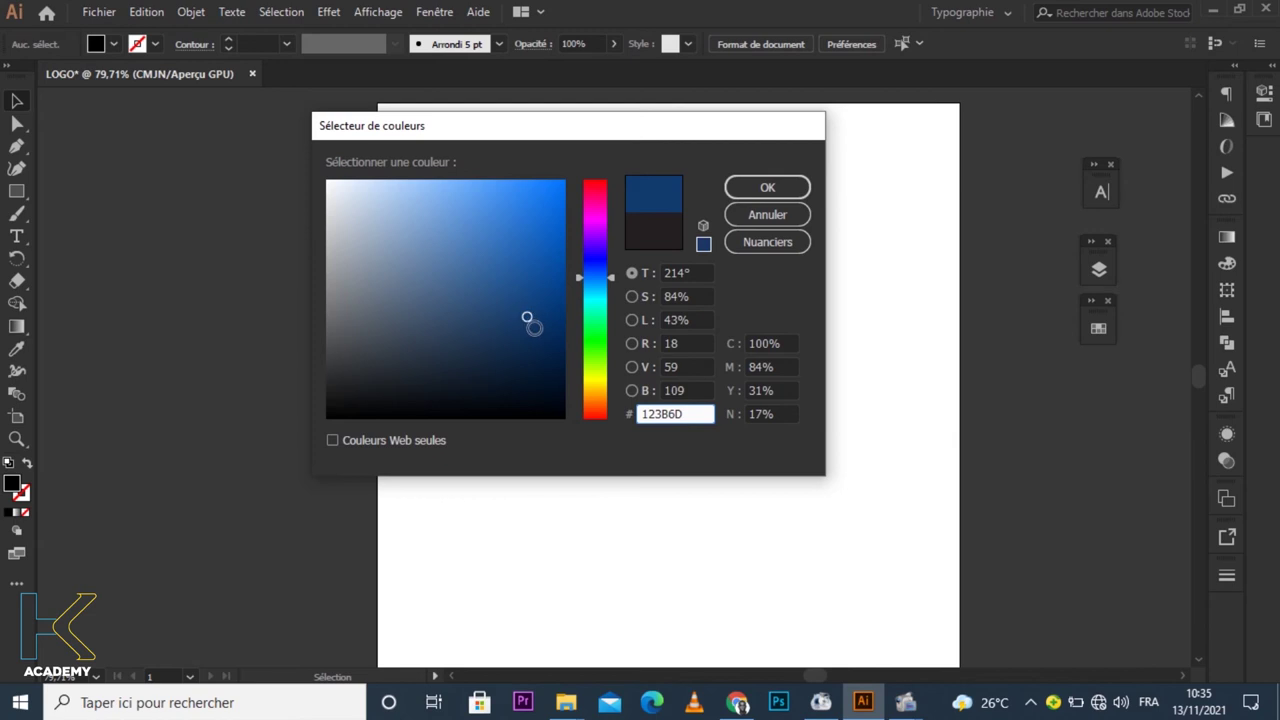
pyautogui.click(597, 352)
pyautogui.click(598, 385)
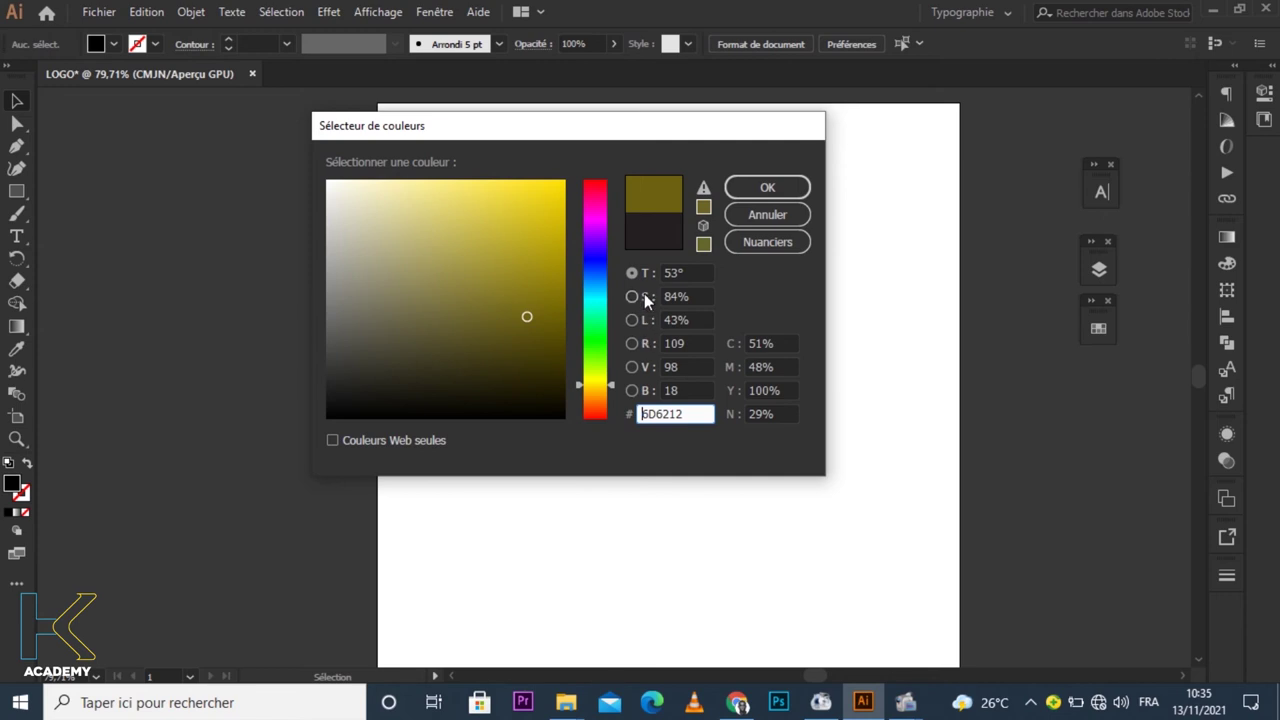
pyautogui.click(767, 188)
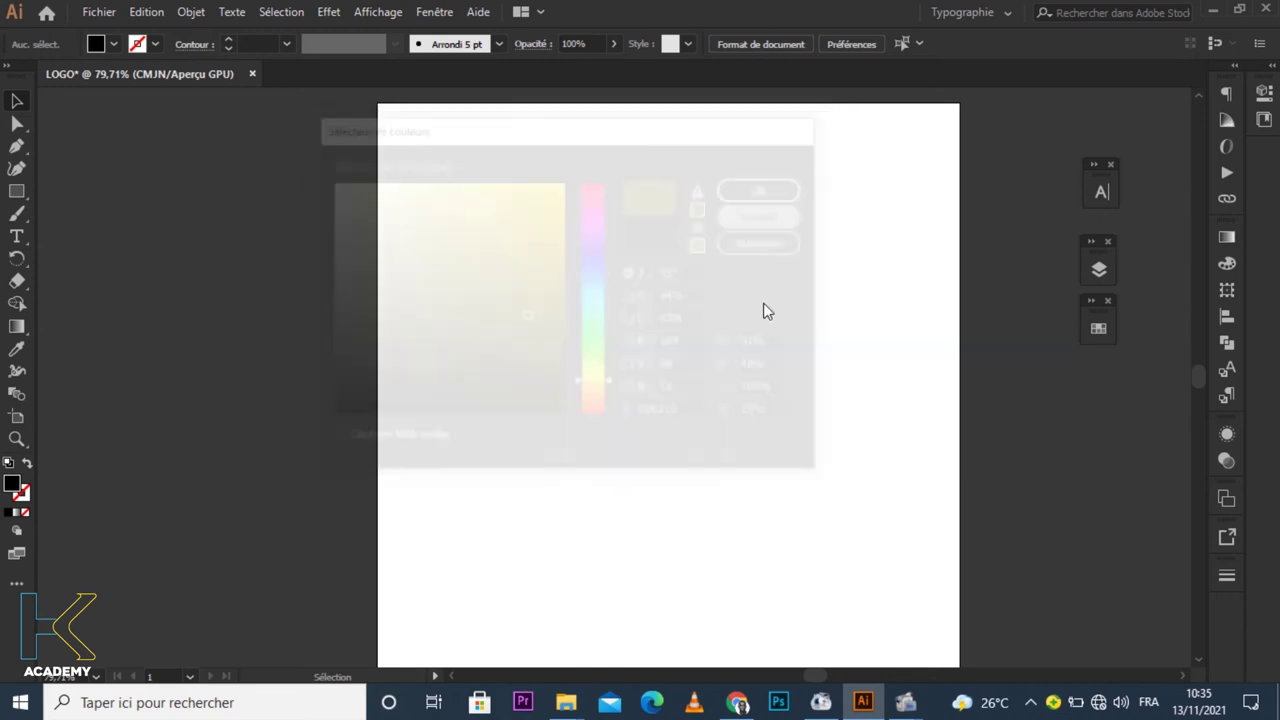
# Open and enlarge the Nuancier panel, browse the swatch libraries list, then open the fill colour picker
pyautogui.click(1098, 328)
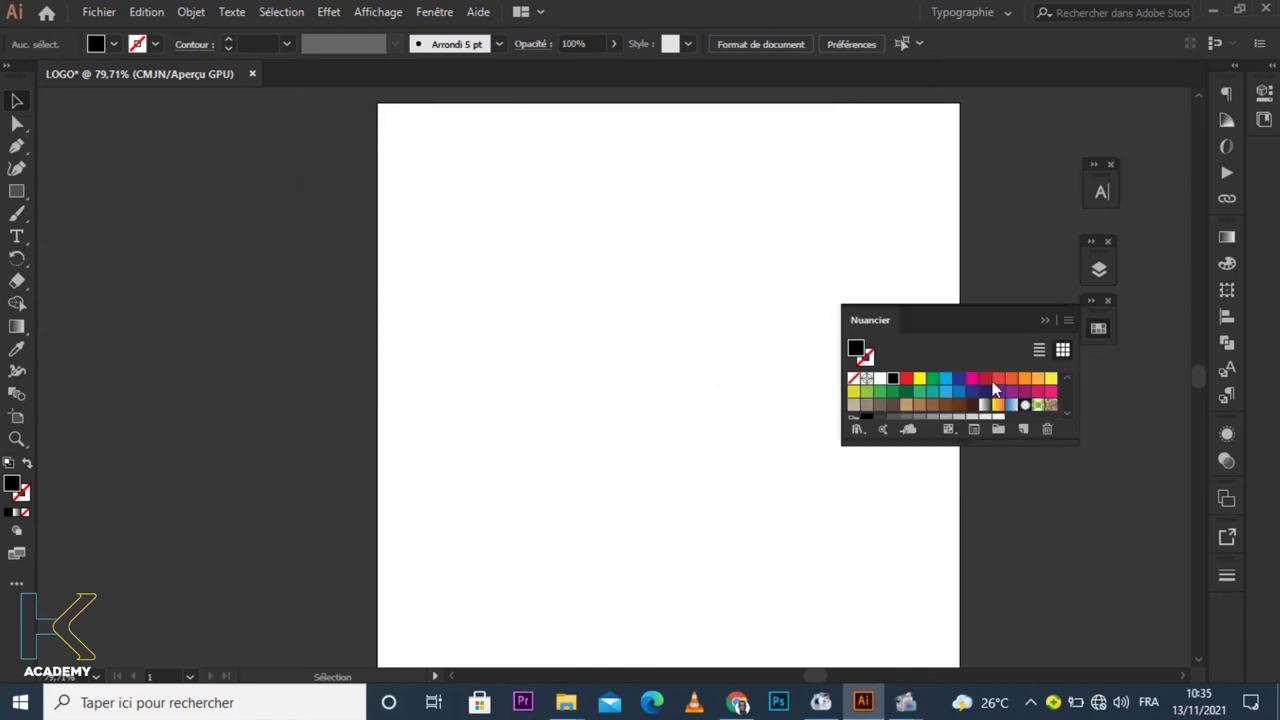
pyautogui.moveTo(956, 443)
pyautogui.mouseDown()
pyautogui.moveTo(988, 523)
pyautogui.moveTo(975, 588)
pyautogui.mouseUp()
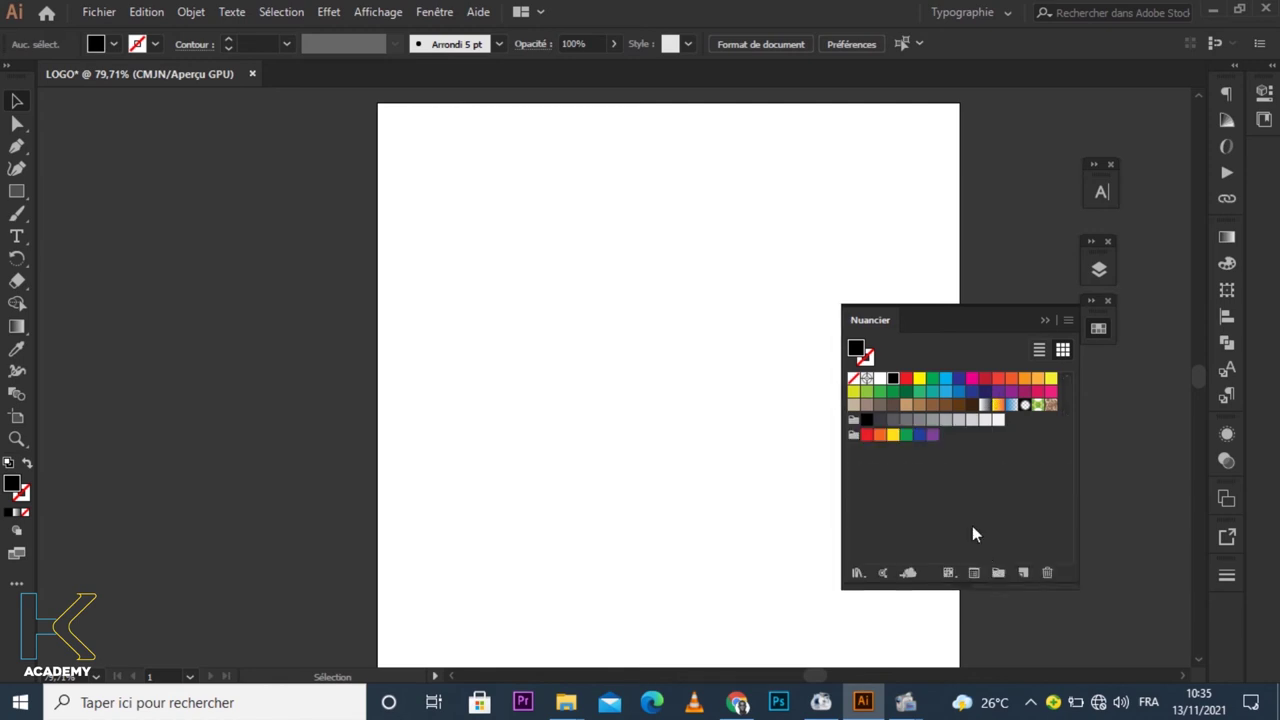
pyautogui.click(857, 573)
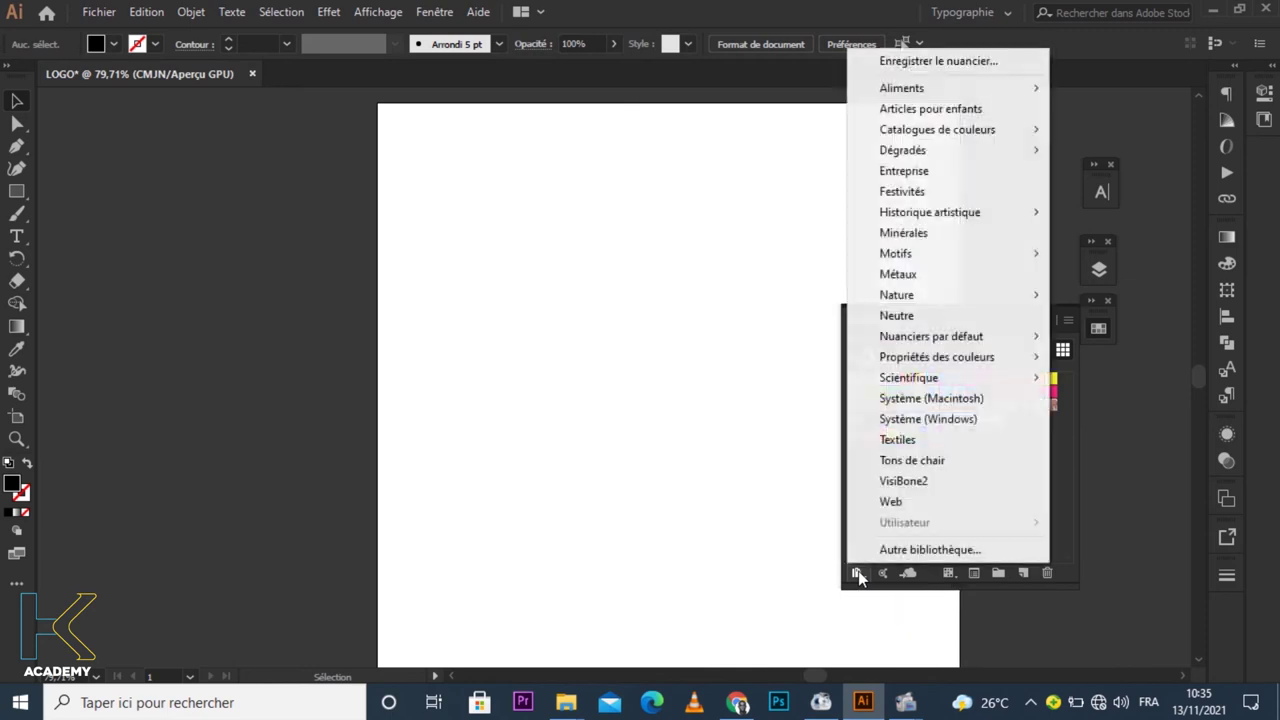
pyautogui.click(857, 573)
pyautogui.click(857, 573)
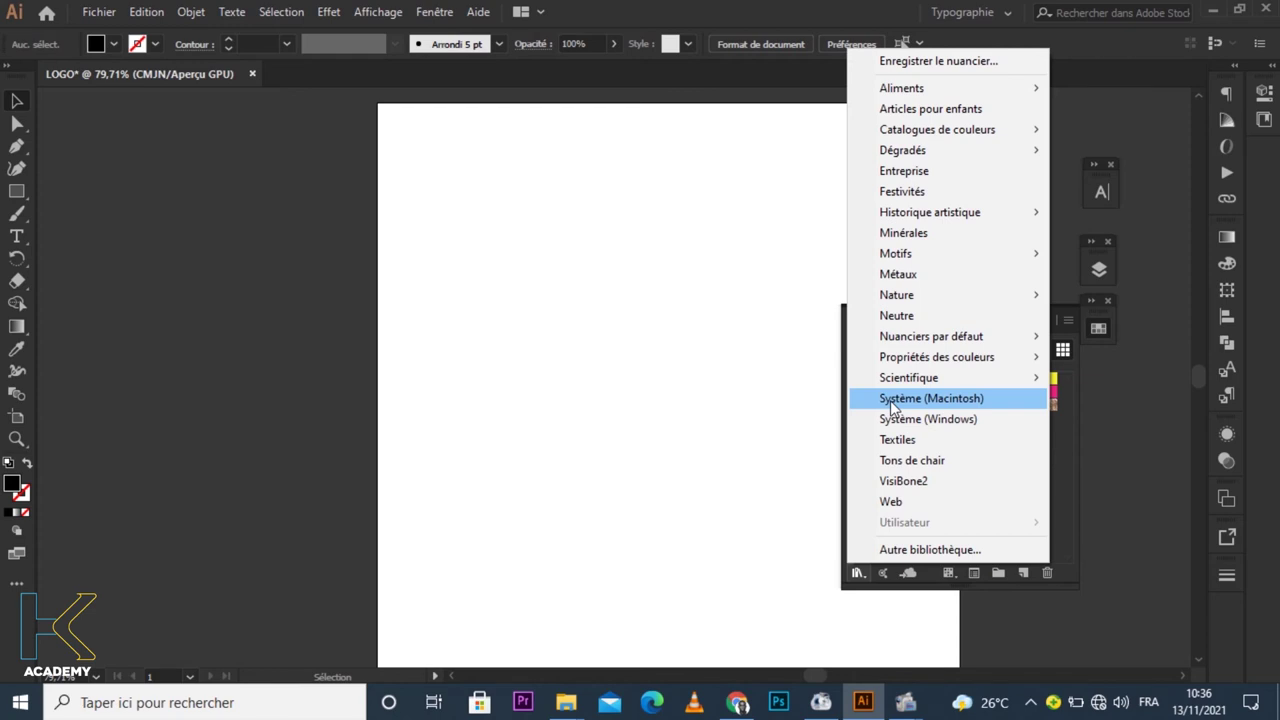
pyautogui.click(17, 487)
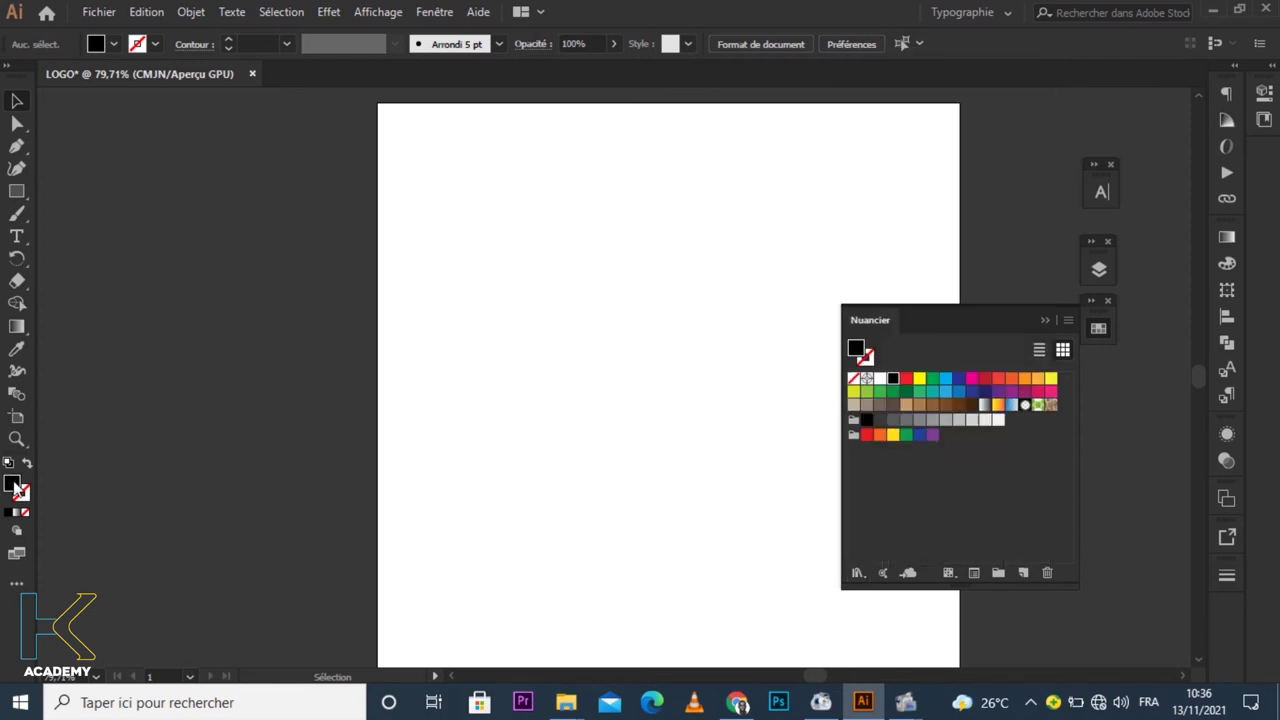
pyautogui.doubleClick(13, 484)
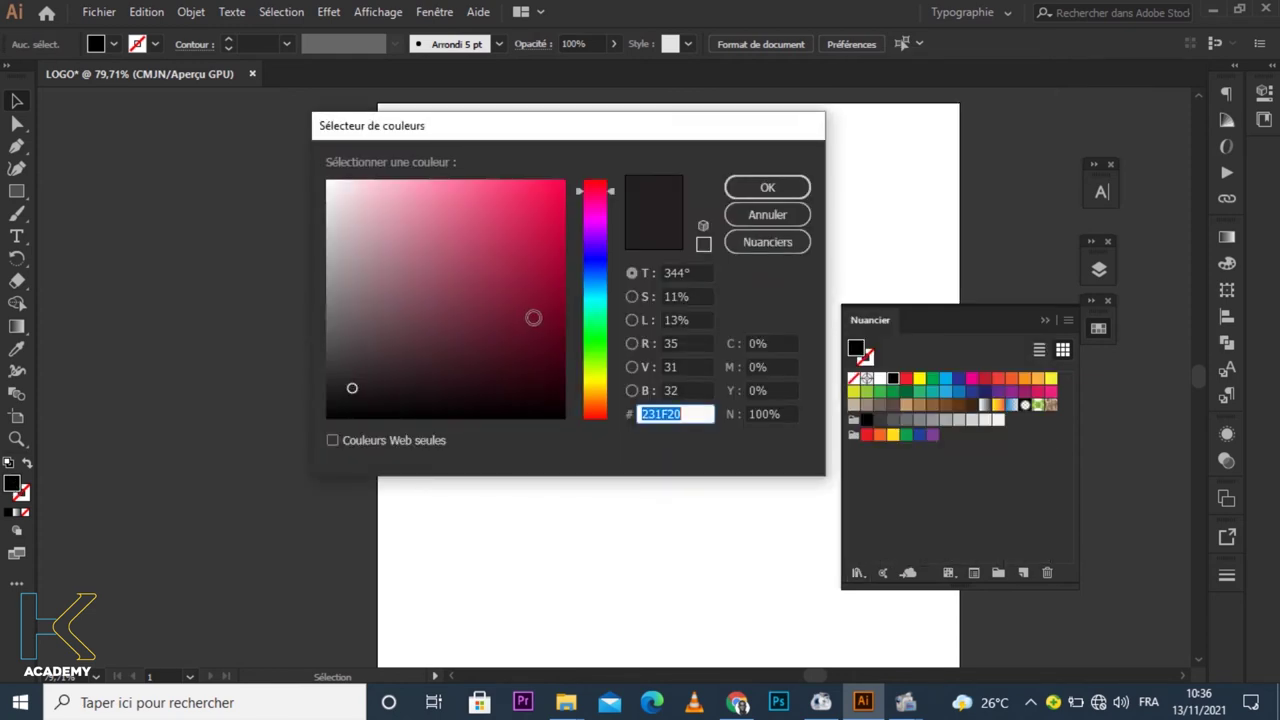
# Cancel the colour picker, then collapse the Nuancier panel, reopen it from Fenêtre, and collapse it again
pyautogui.click(781, 217)
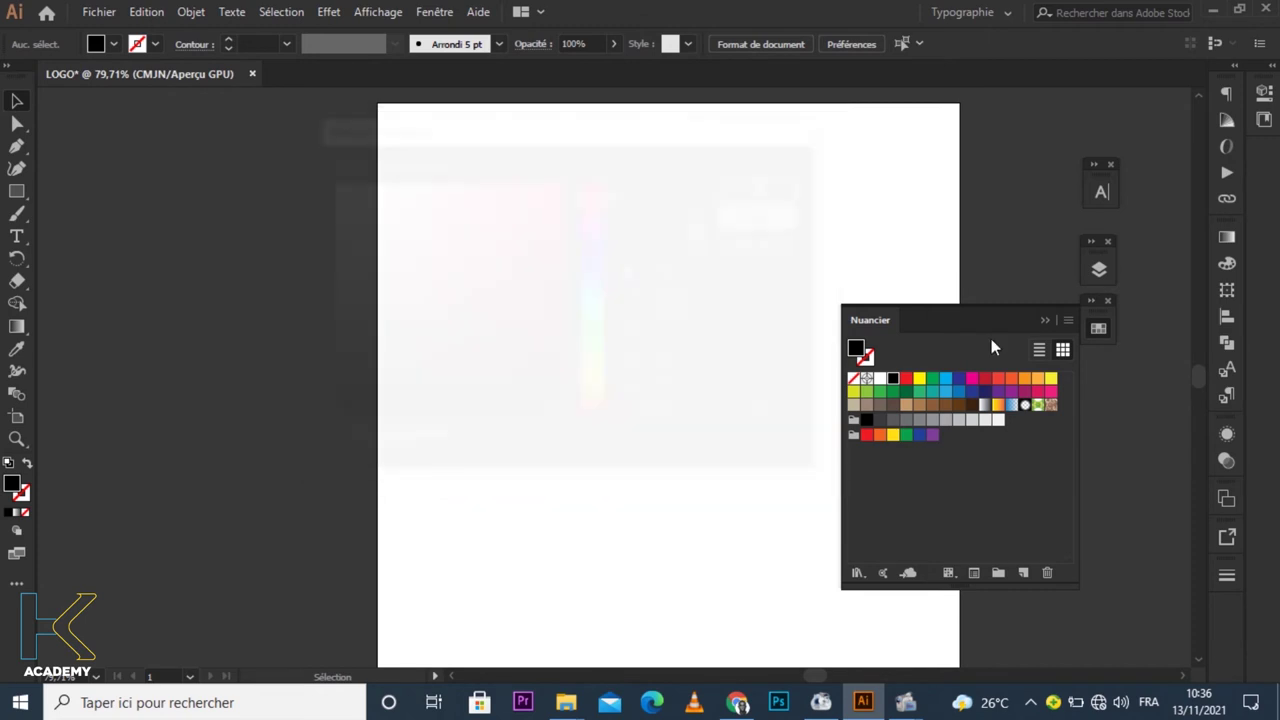
pyautogui.click(1044, 319)
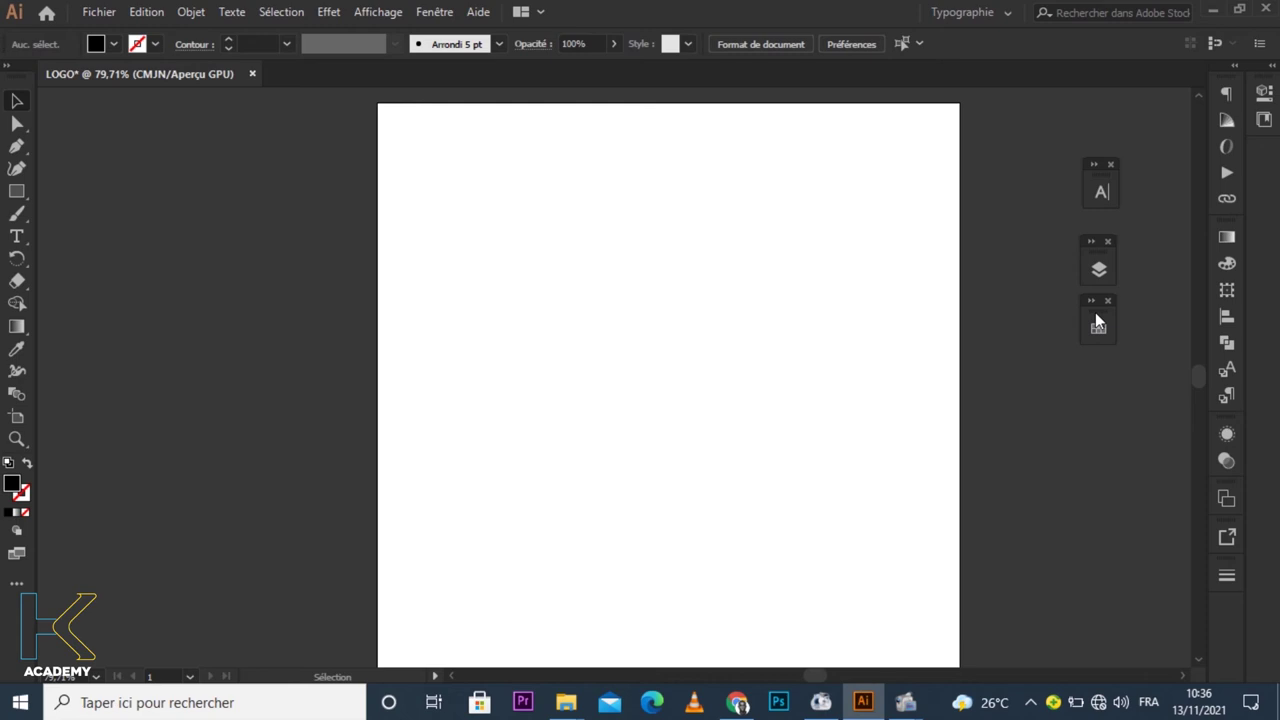
pyautogui.click(438, 12)
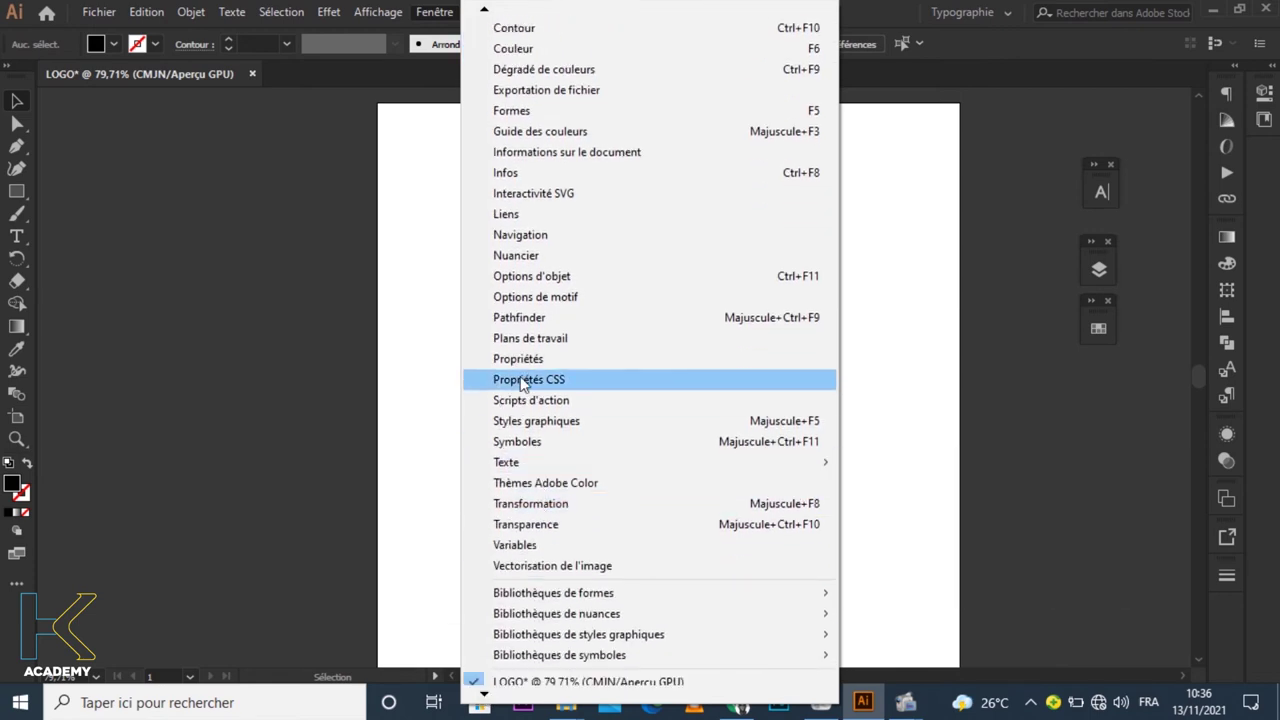
pyautogui.click(531, 255)
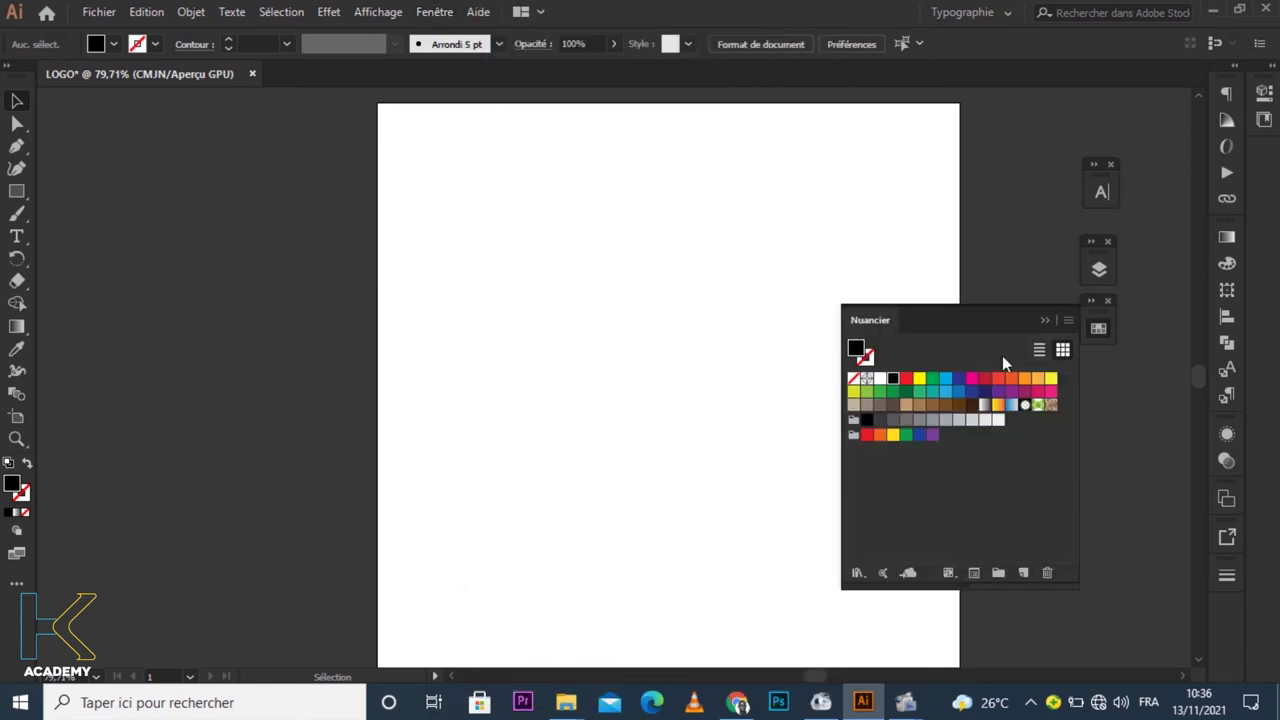
pyautogui.click(1044, 322)
pyautogui.click(432, 12)
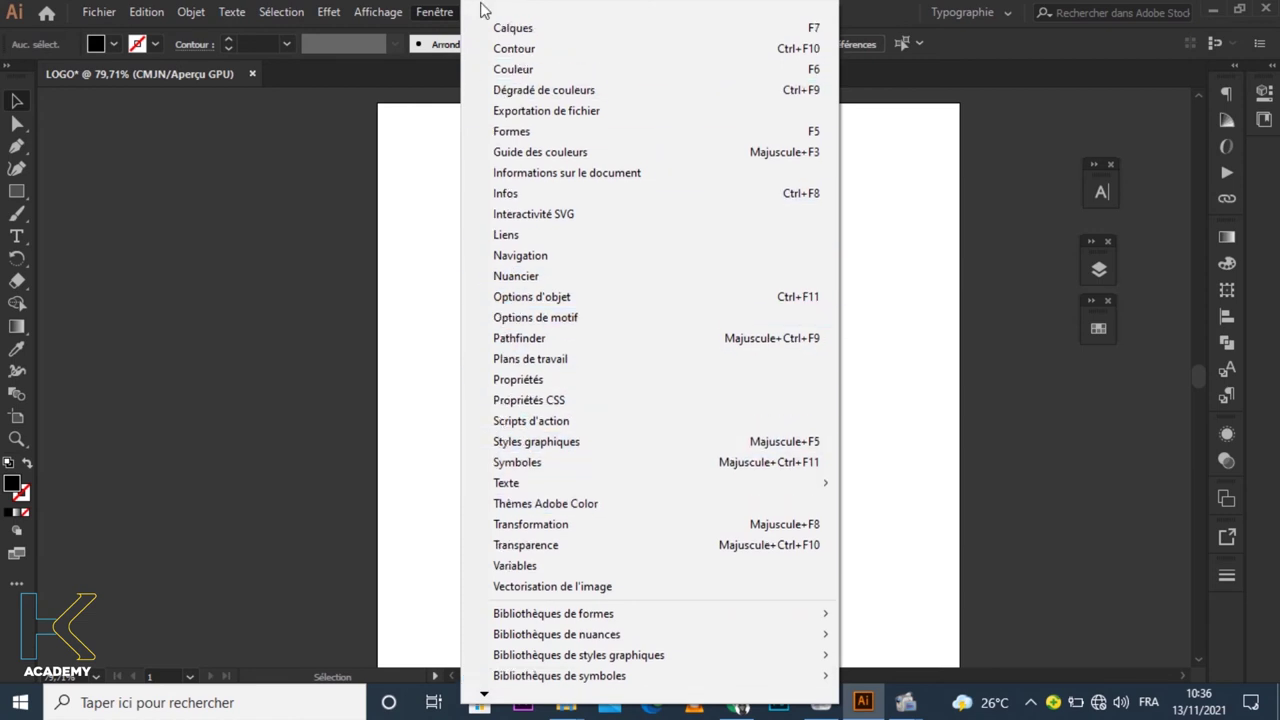
# Open and collapse the Calques panel, then choose the Direct Selection tool
pyautogui.click(515, 69)
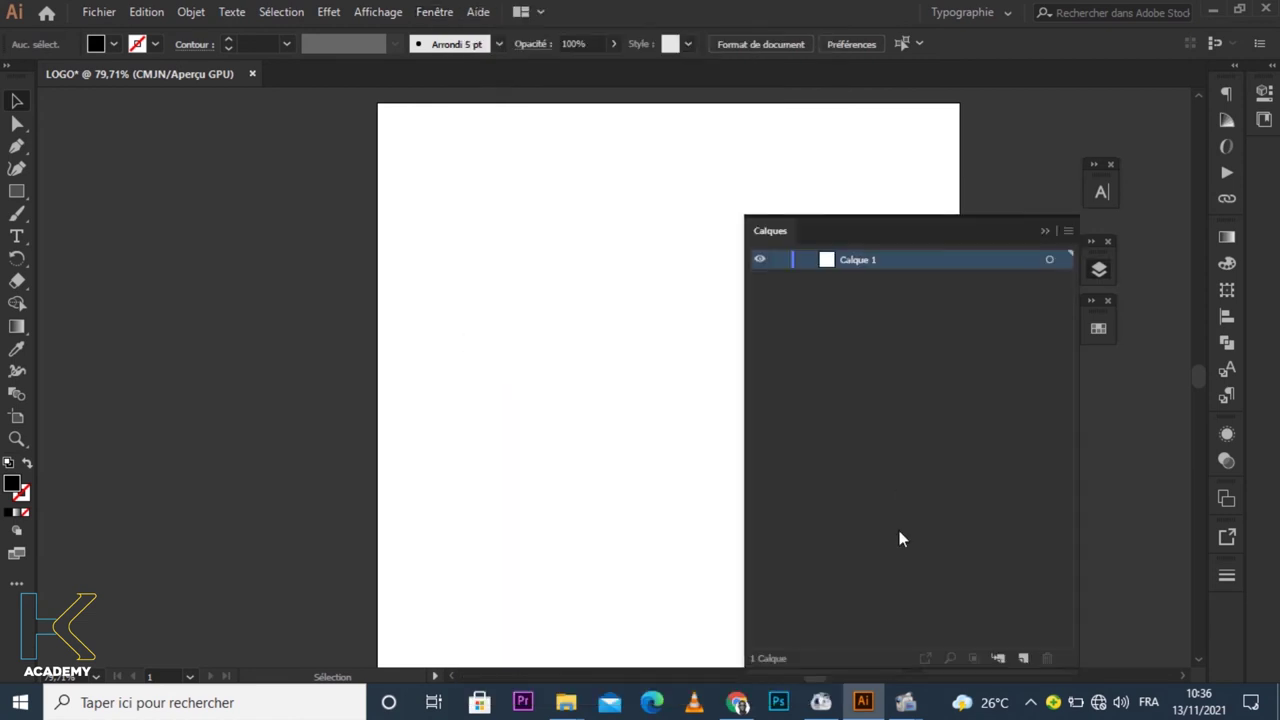
pyautogui.click(1045, 231)
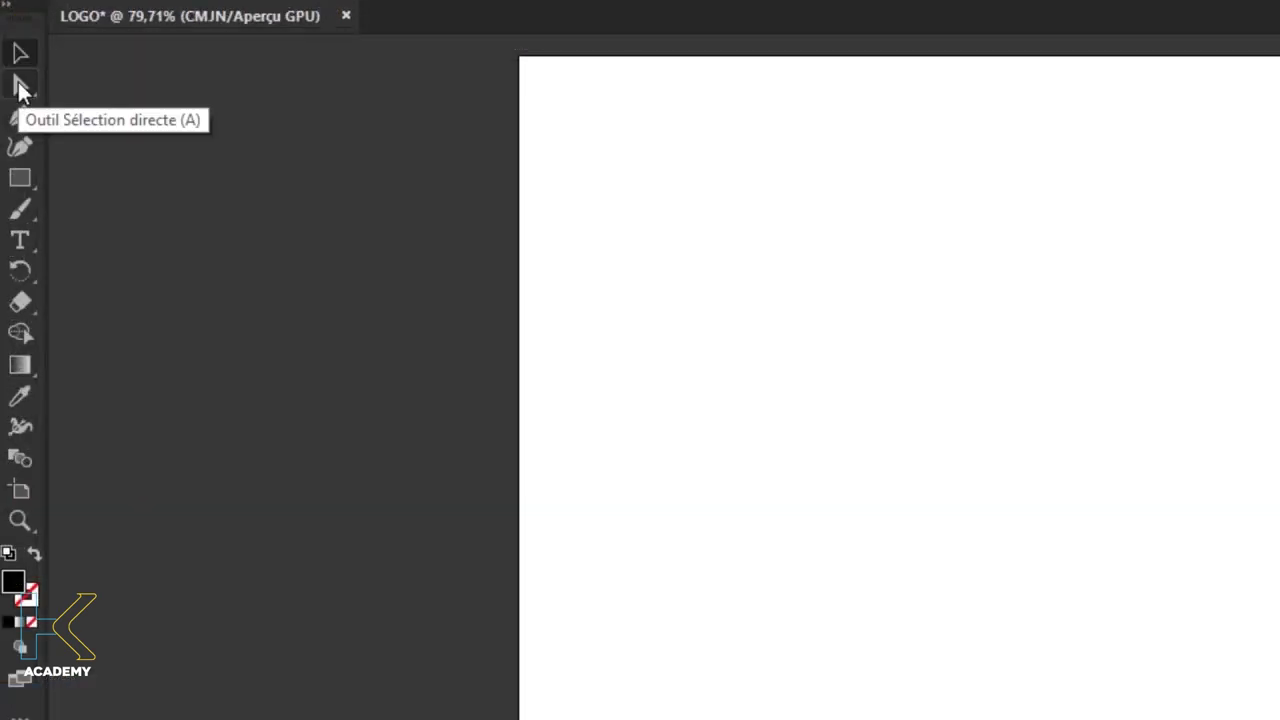
pyautogui.click(20, 86)
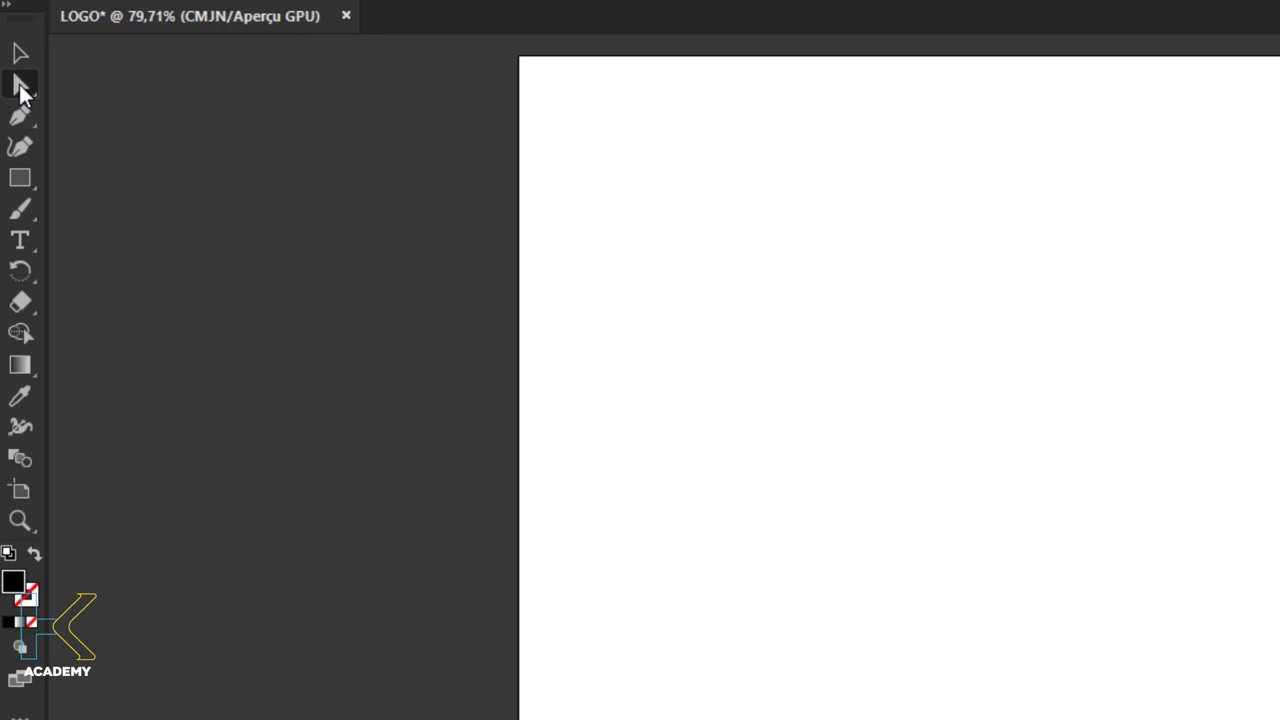
# Dock the floating Calques, Caractère and remaining panels on the right, then drag out a rectangle
pyautogui.click(20, 180)
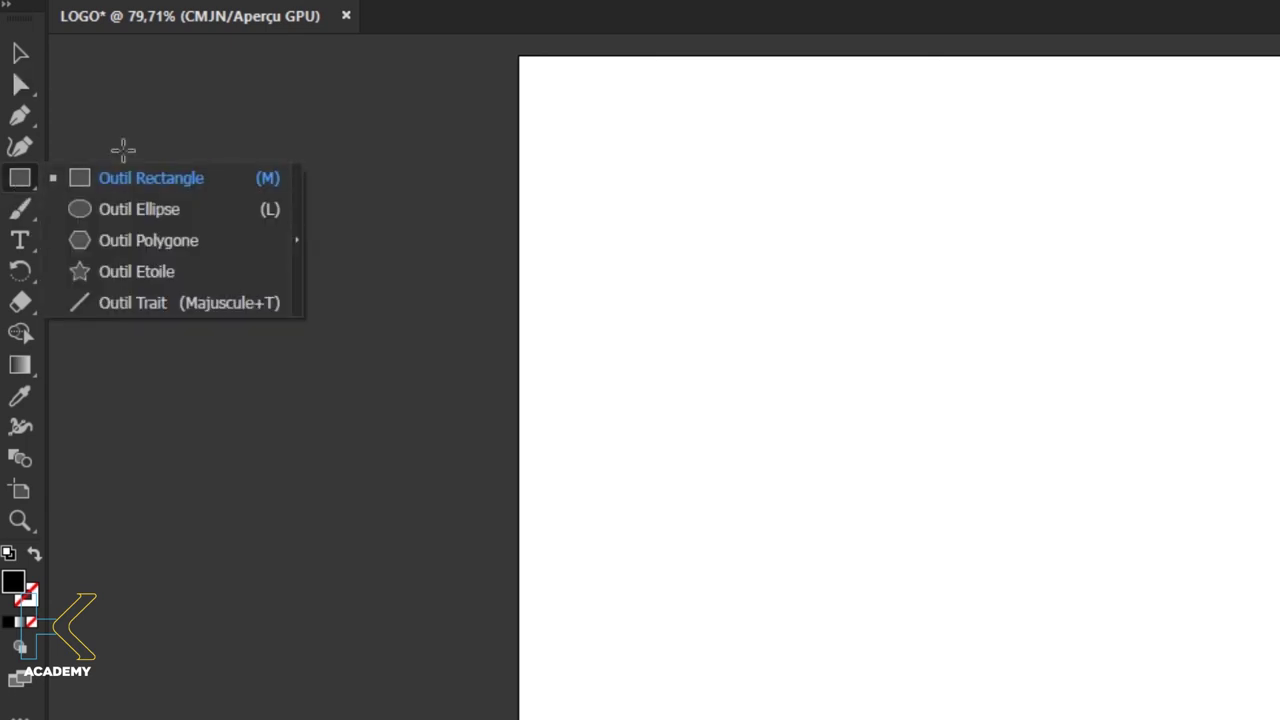
pyautogui.click(20, 182)
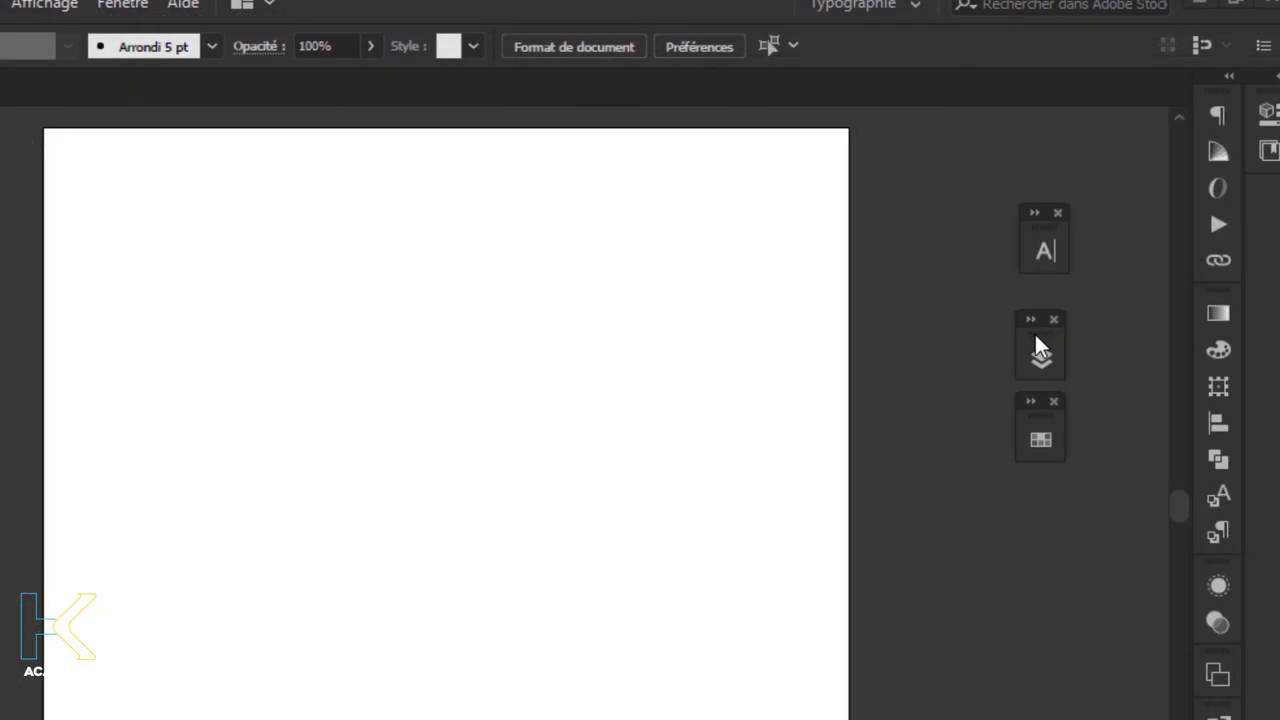
pyautogui.moveTo(1040, 348); pyautogui.dragTo(1229, 314)
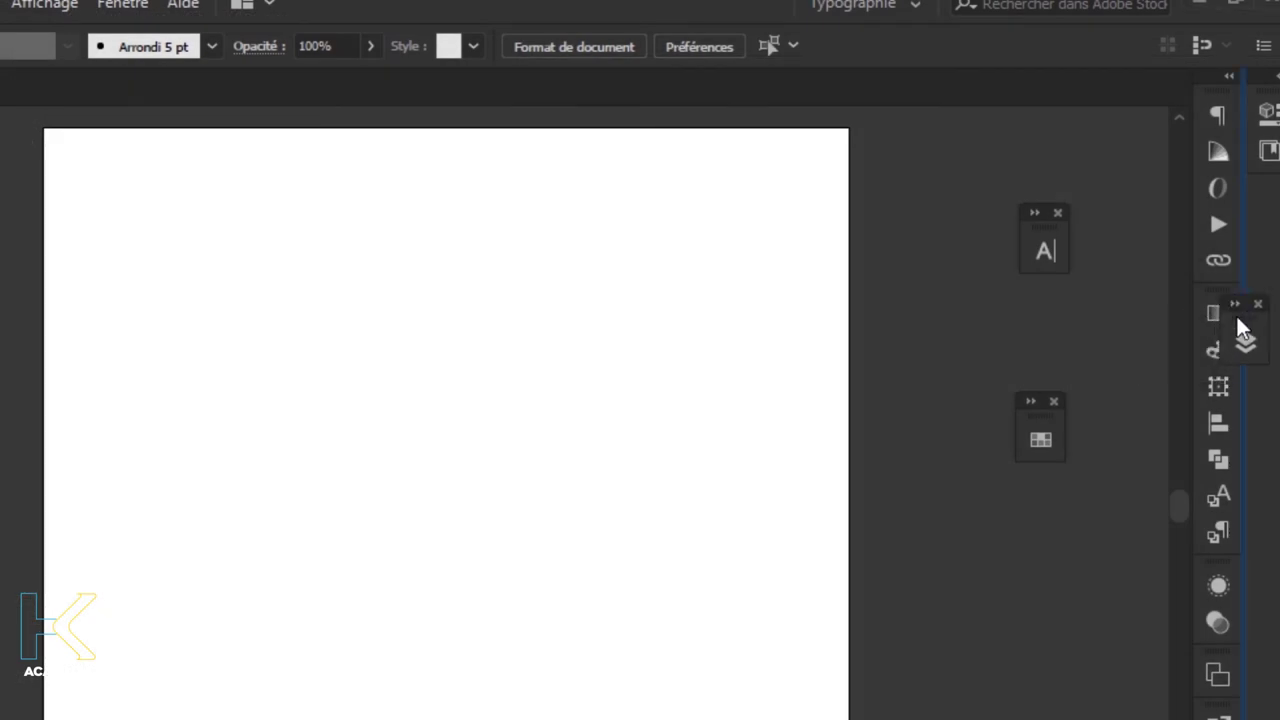
pyautogui.moveTo(1045, 250); pyautogui.dragTo(1215, 224)
pyautogui.moveTo(1041, 418); pyautogui.dragTo(998, 403)
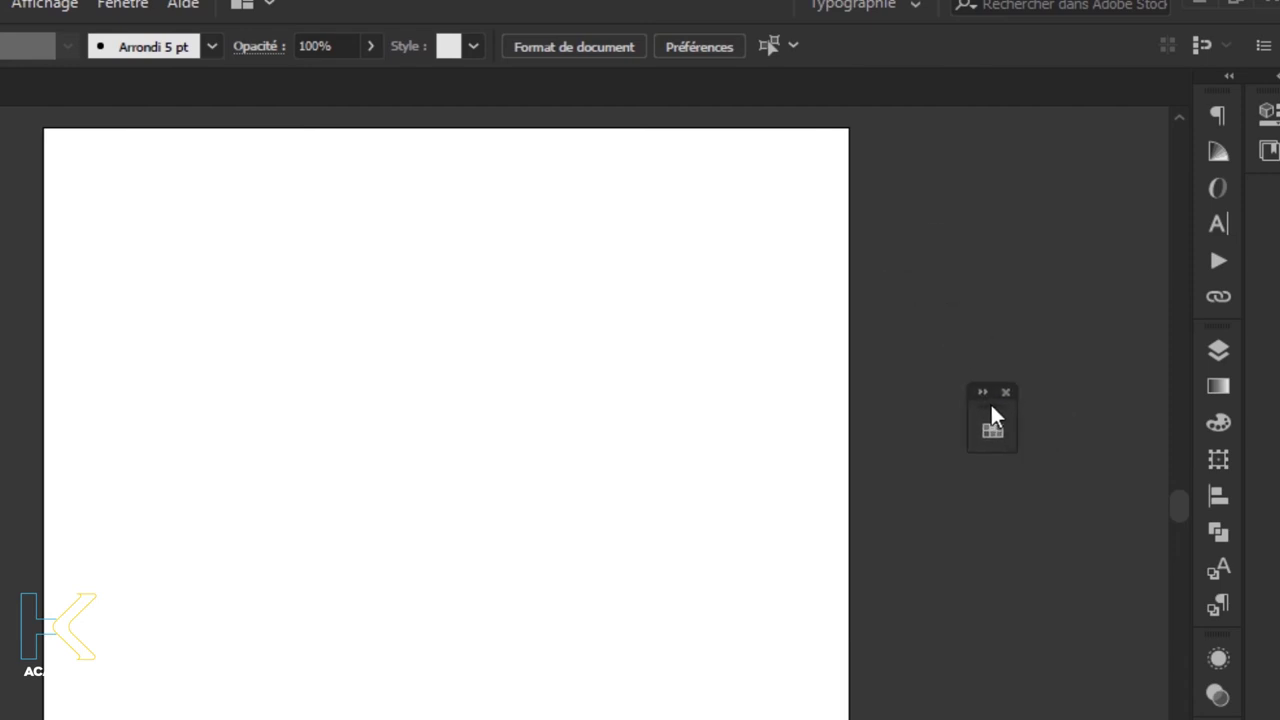
pyautogui.moveTo(991, 405); pyautogui.dragTo(1220, 186)
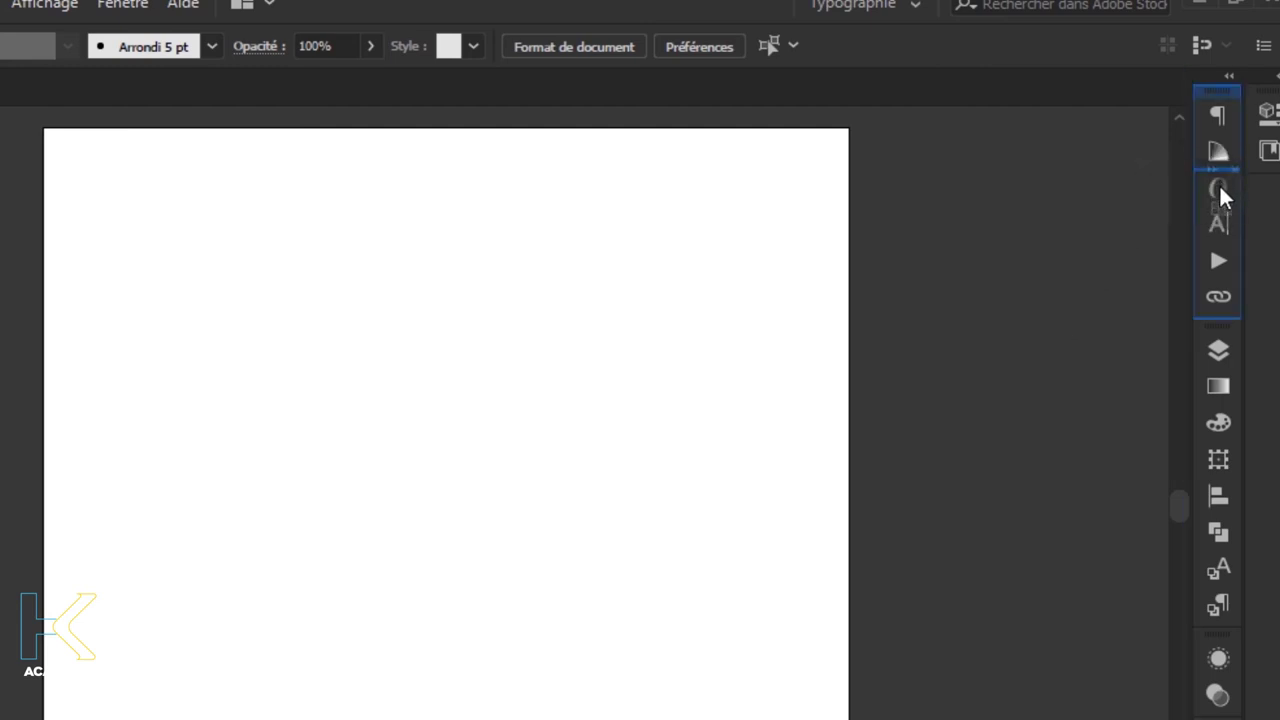
pyautogui.moveTo(1219, 186)
pyautogui.mouseDown()
pyautogui.moveTo(1207, 165)
pyautogui.moveTo(1220, 147)
pyautogui.mouseUp()
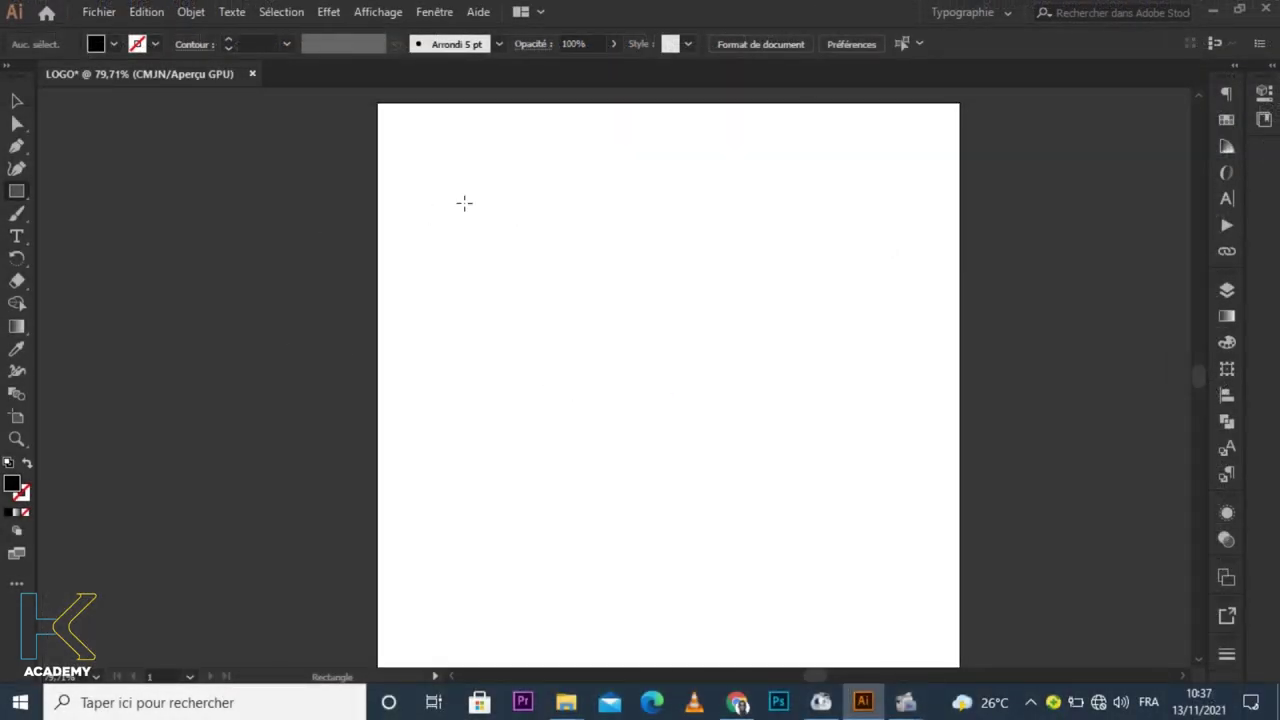
pyautogui.moveTo(465, 204)
pyautogui.mouseDown()
pyautogui.moveTo(716, 443)
pyautogui.moveTo(780, 557)
pyautogui.moveTo(657, 539)
pyautogui.moveTo(709, 512)
pyautogui.moveTo(717, 397)
pyautogui.moveTo(700, 400)
pyautogui.moveTo(654, 557)
pyautogui.moveTo(649, 468)
pyautogui.mouseUp()
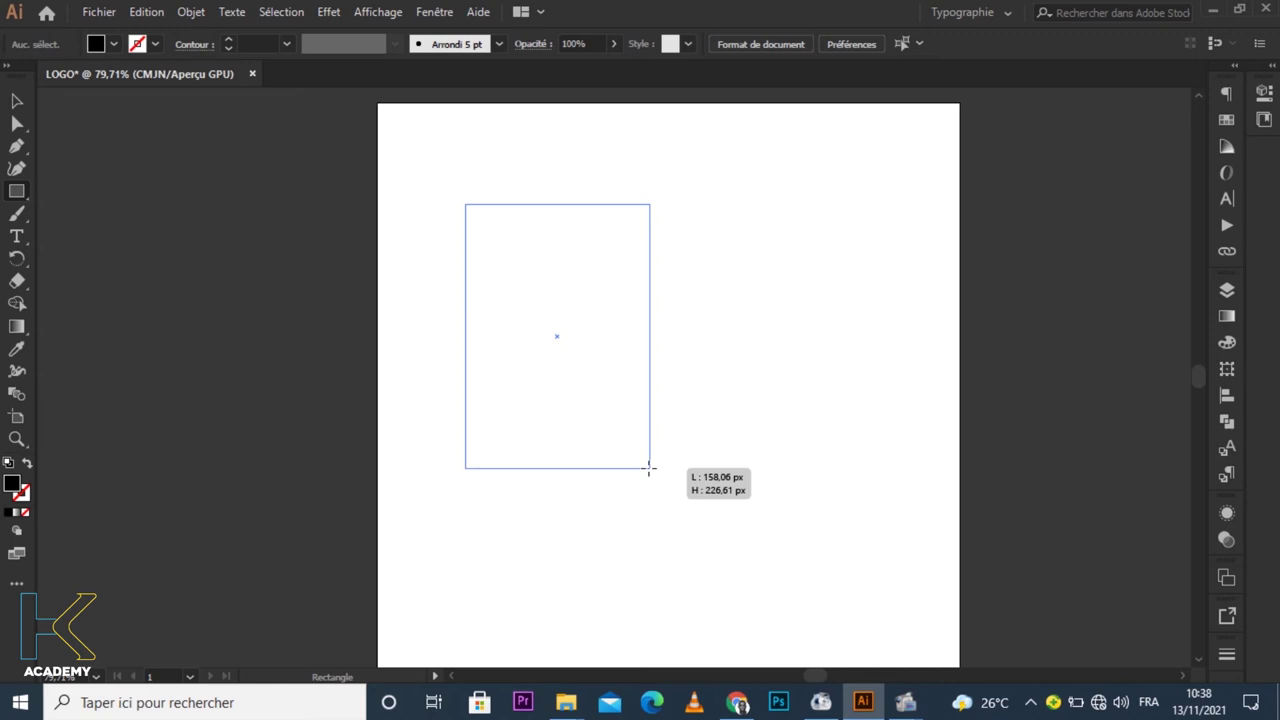
# Constrain the rectangle with Shift to finish it as a black square
pyautogui.press('shift')
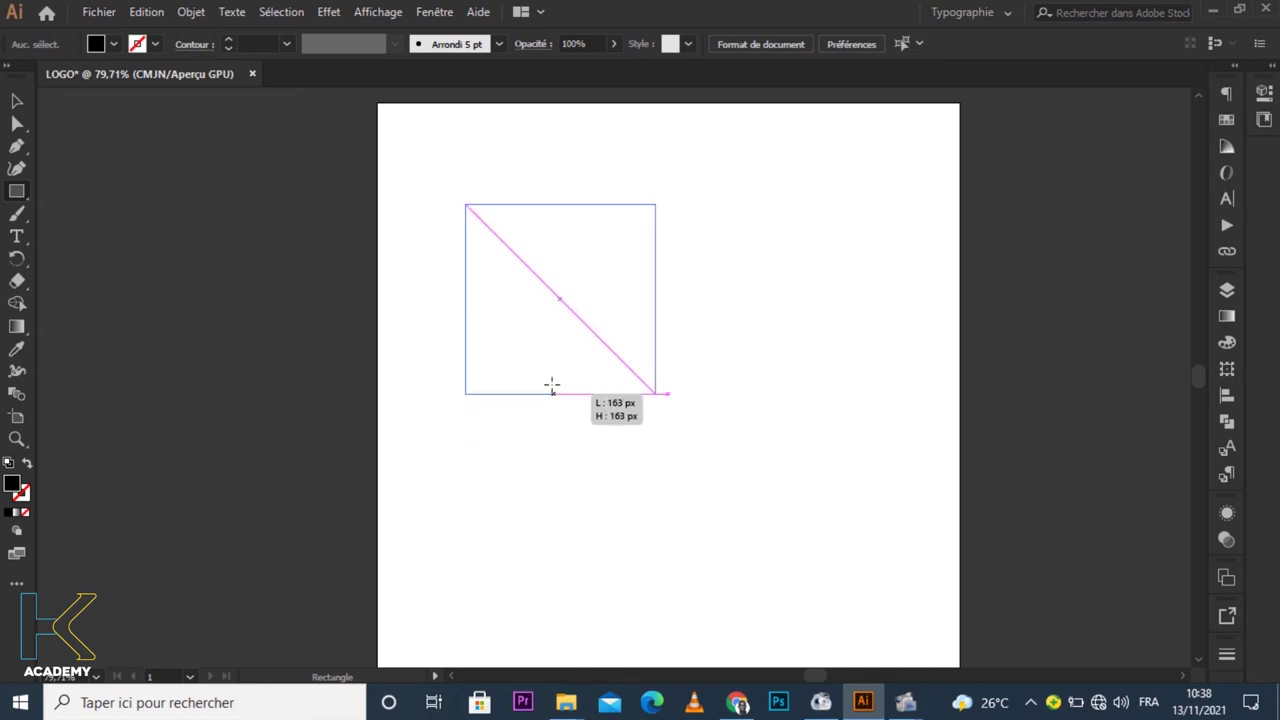
pyautogui.moveTo(648, 468)
pyautogui.mouseDown()
pyautogui.moveTo(527, 288)
pyautogui.moveTo(624, 476)
pyautogui.mouseUp()
pyautogui.moveTo(627, 484); pyautogui.dragTo(627, 484)
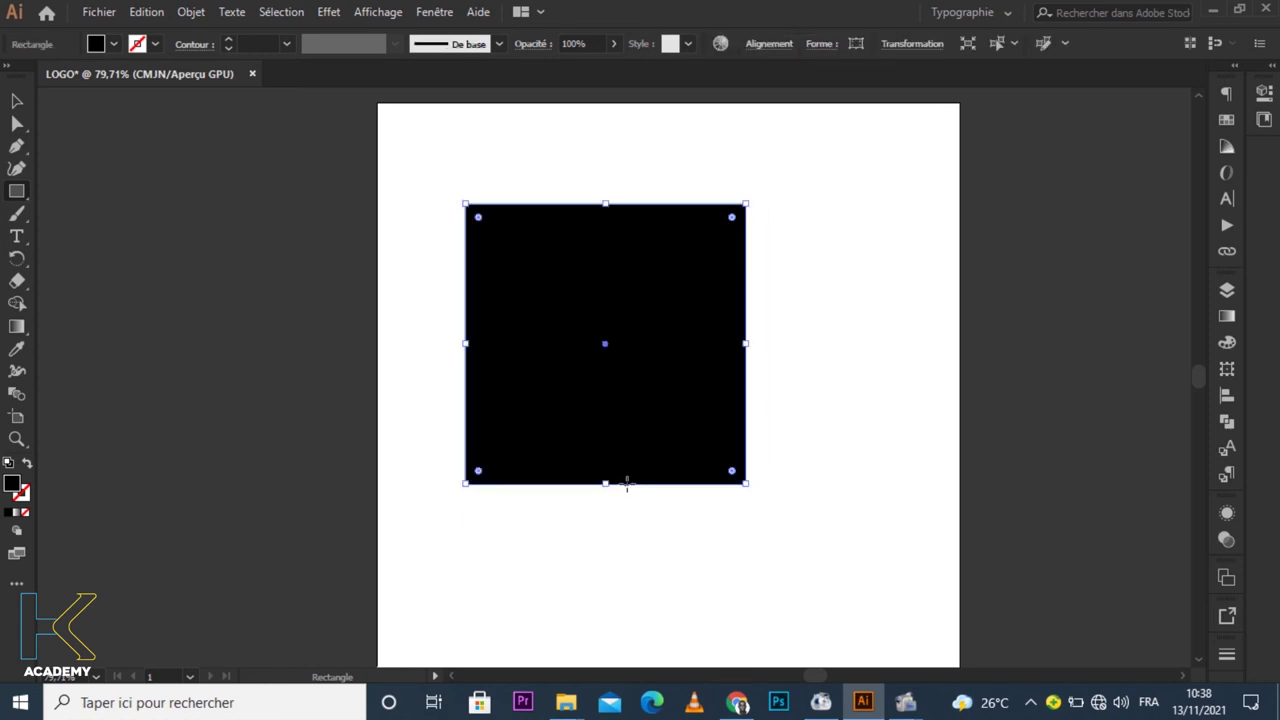
# Move the black square to roughly the centre of the page's upper half
pyautogui.click(16, 101)
pyautogui.moveTo(603, 347); pyautogui.dragTo(657, 368)
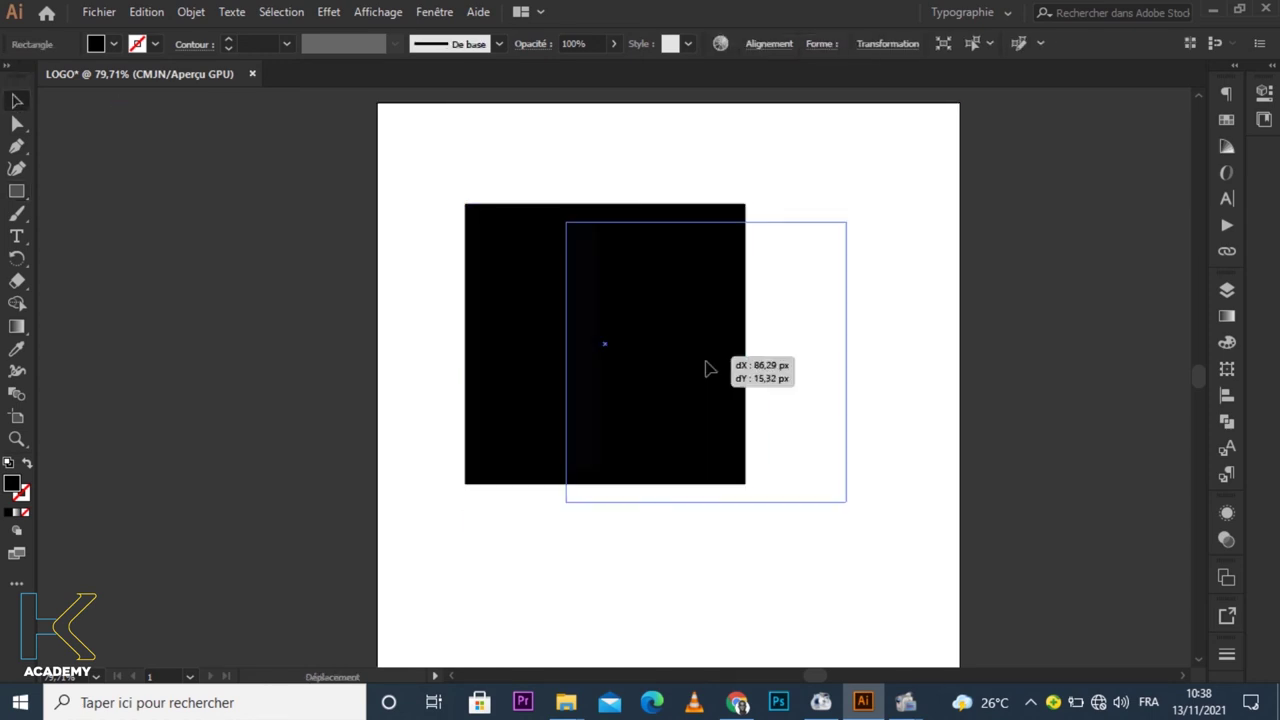
pyautogui.click(431, 349)
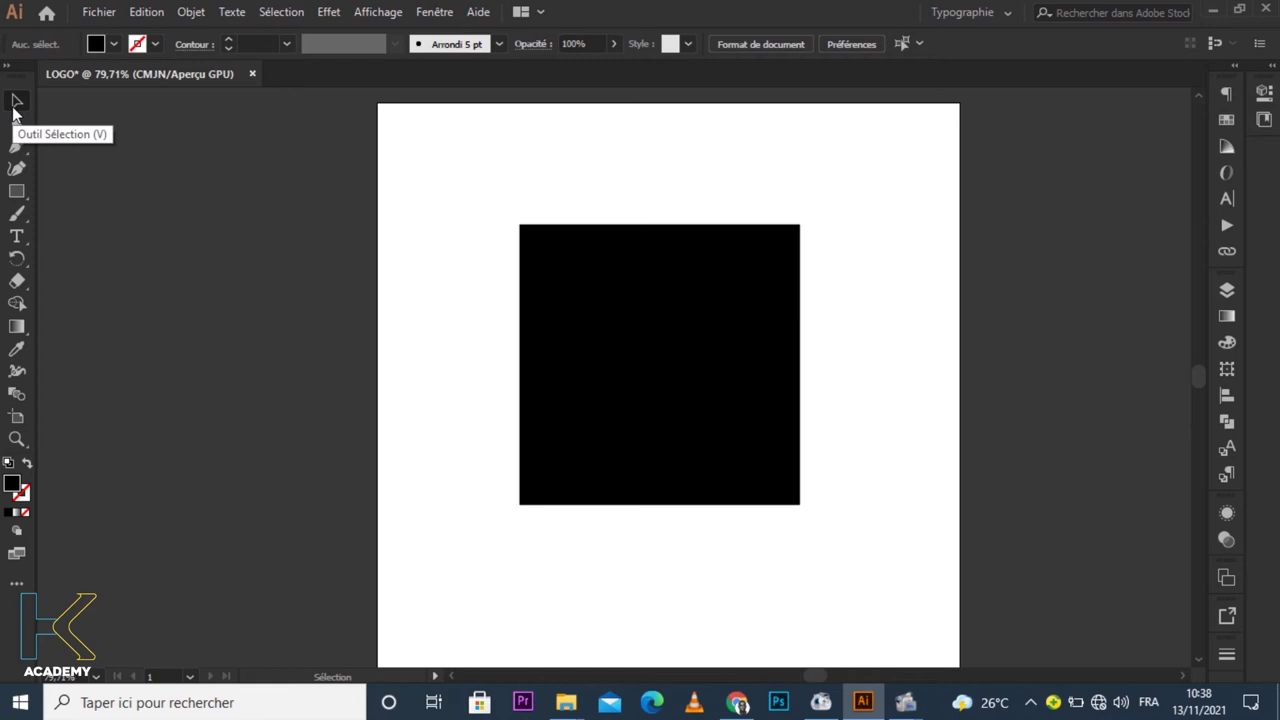
pyautogui.click(660, 405)
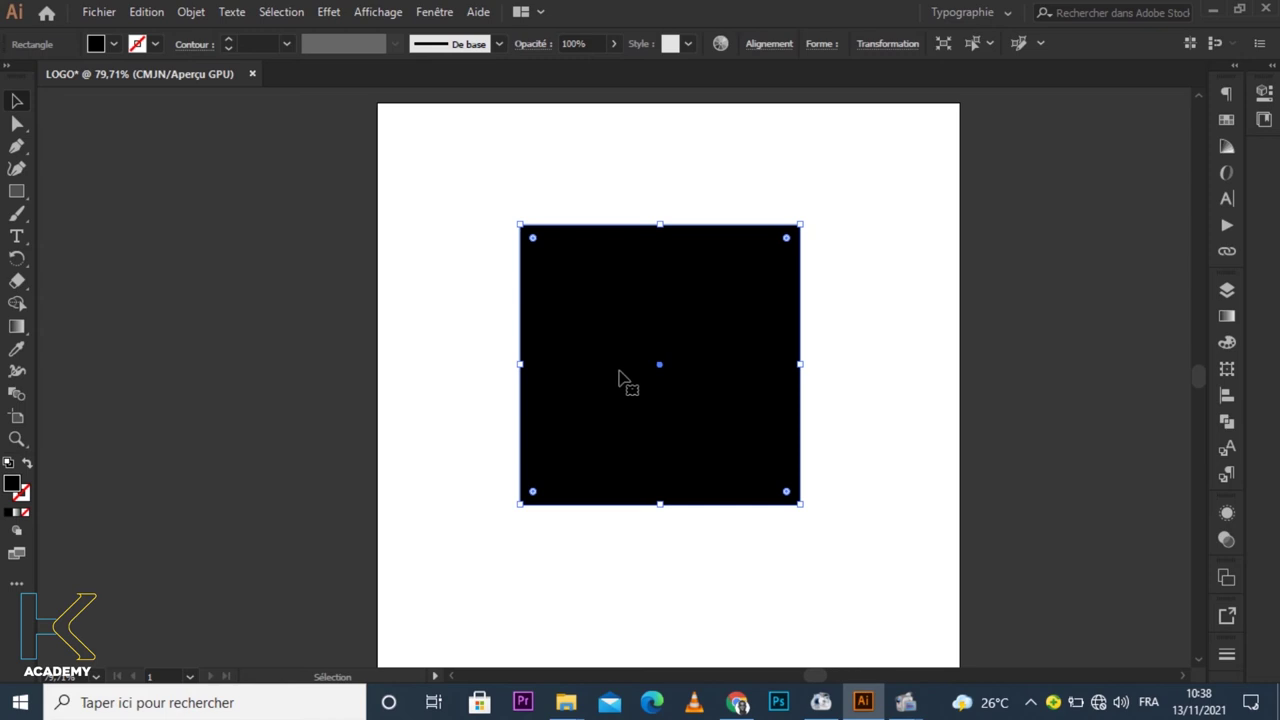
pyautogui.moveTo(658, 362)
pyautogui.mouseDown()
pyautogui.moveTo(611, 310)
pyautogui.moveTo(640, 333)
pyautogui.mouseUp()
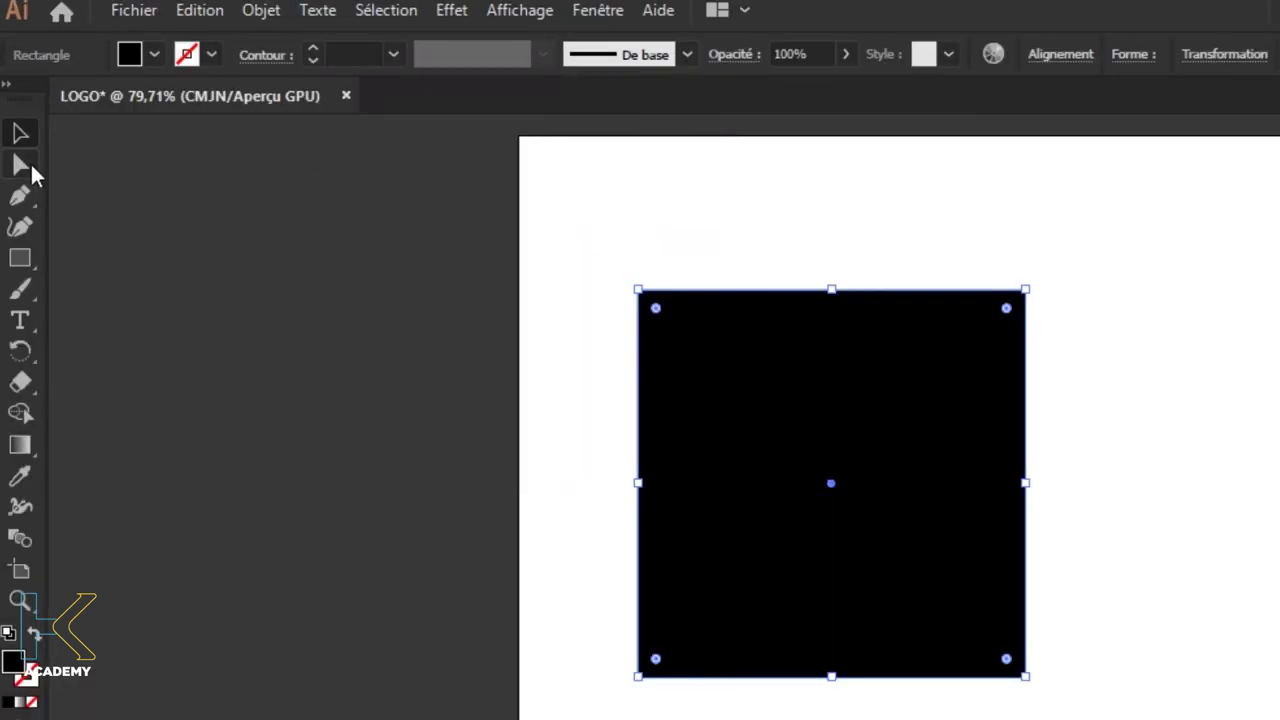
# With Direct Selection, select the black square's top-left, top-right, bottom-right and bottom-left corner anchors in turn
pyautogui.click(22, 166)
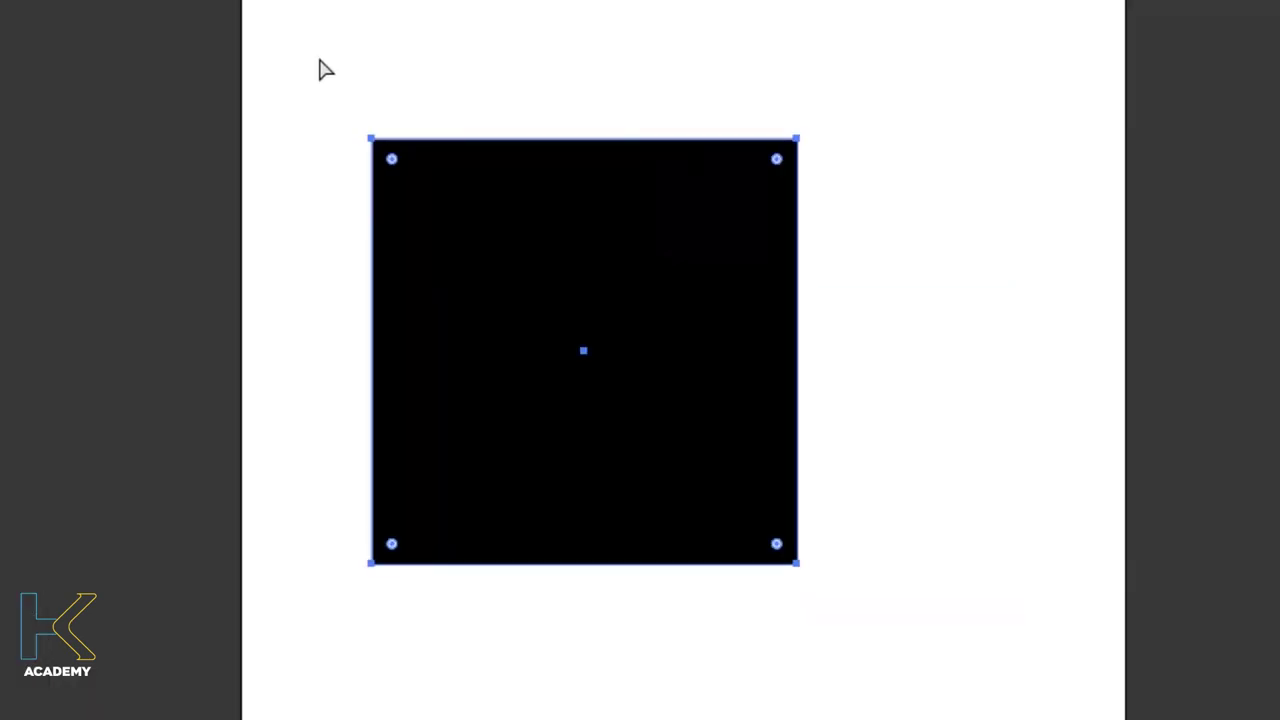
pyautogui.moveTo(291, 57)
pyautogui.mouseDown()
pyautogui.moveTo(471, 189)
pyautogui.moveTo(352, 104)
pyautogui.mouseUp()
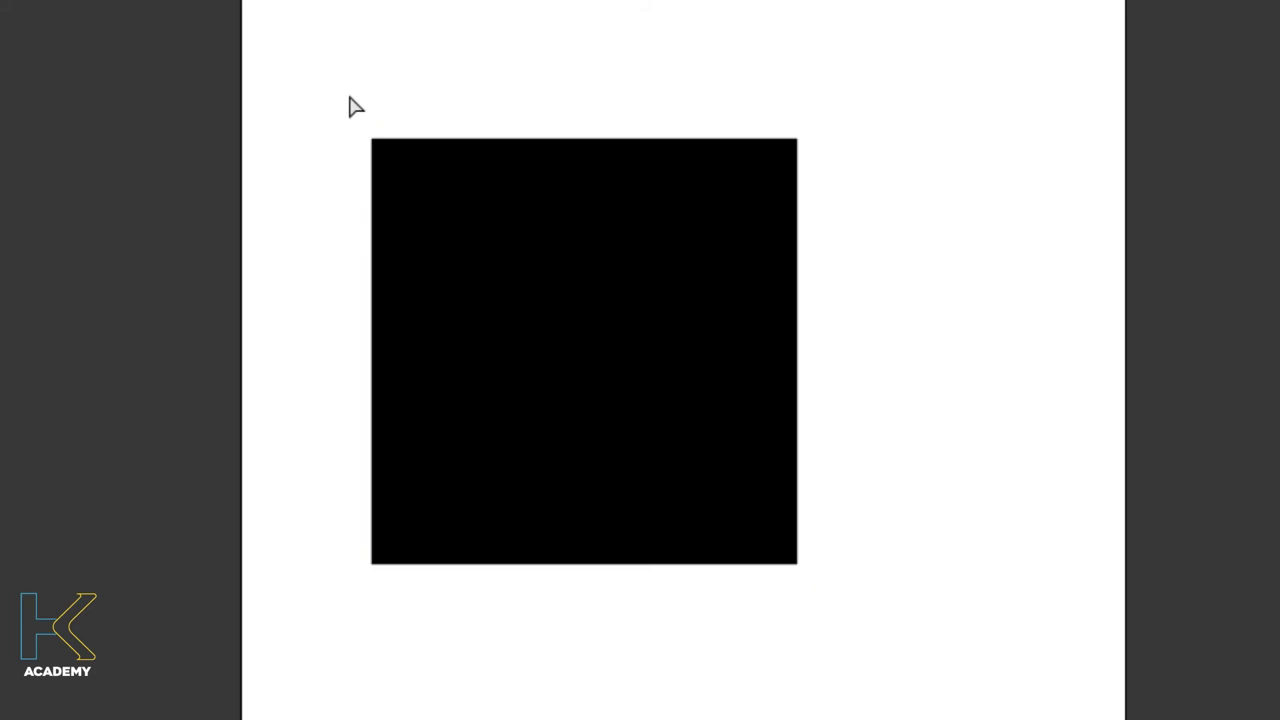
pyautogui.click(372, 139)
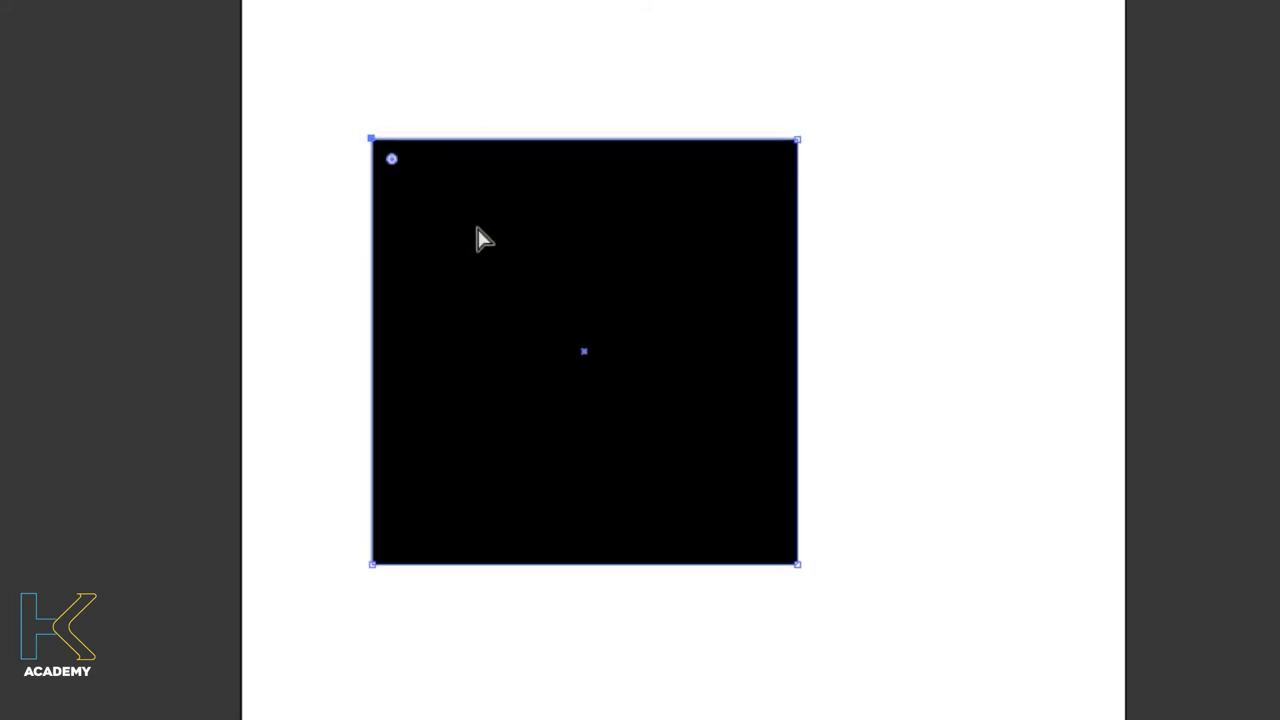
pyautogui.moveTo(257, 23); pyautogui.dragTo(966, 400)
pyautogui.click(371, 138)
pyautogui.click(797, 139)
pyautogui.click(797, 564)
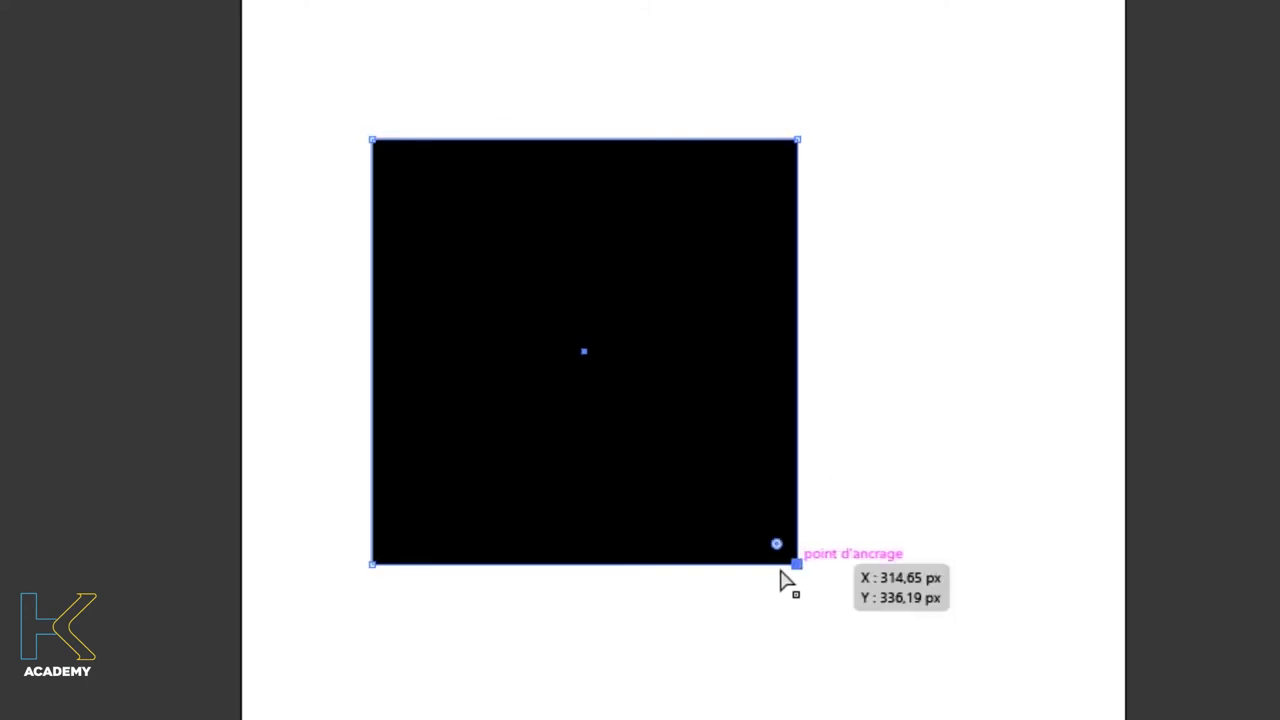
pyautogui.click(372, 564)
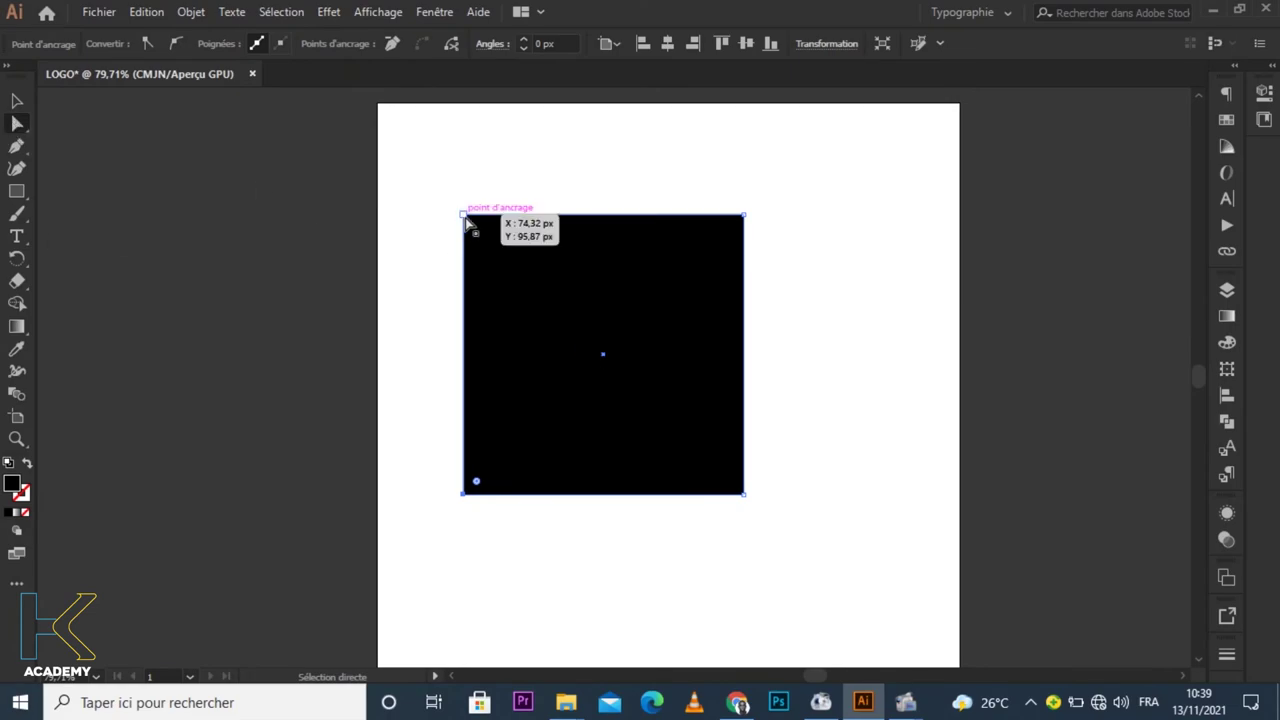
# Drag the square's corners and body to start distorting it, then deselect
pyautogui.moveTo(463, 214)
pyautogui.mouseDown()
pyautogui.moveTo(411, 119)
pyautogui.moveTo(372, 157)
pyautogui.moveTo(353, 288)
pyautogui.mouseUp()
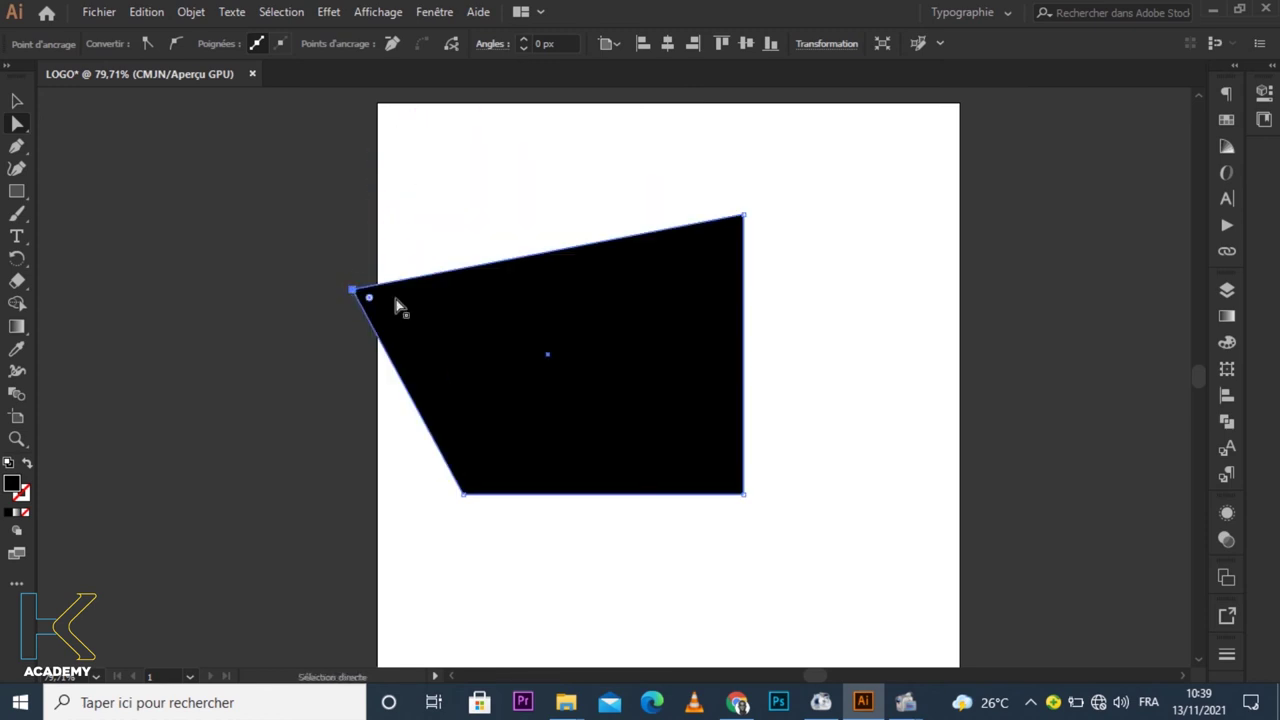
pyautogui.moveTo(556, 364); pyautogui.dragTo(706, 374)
pyautogui.moveTo(506, 300); pyautogui.dragTo(380, 304)
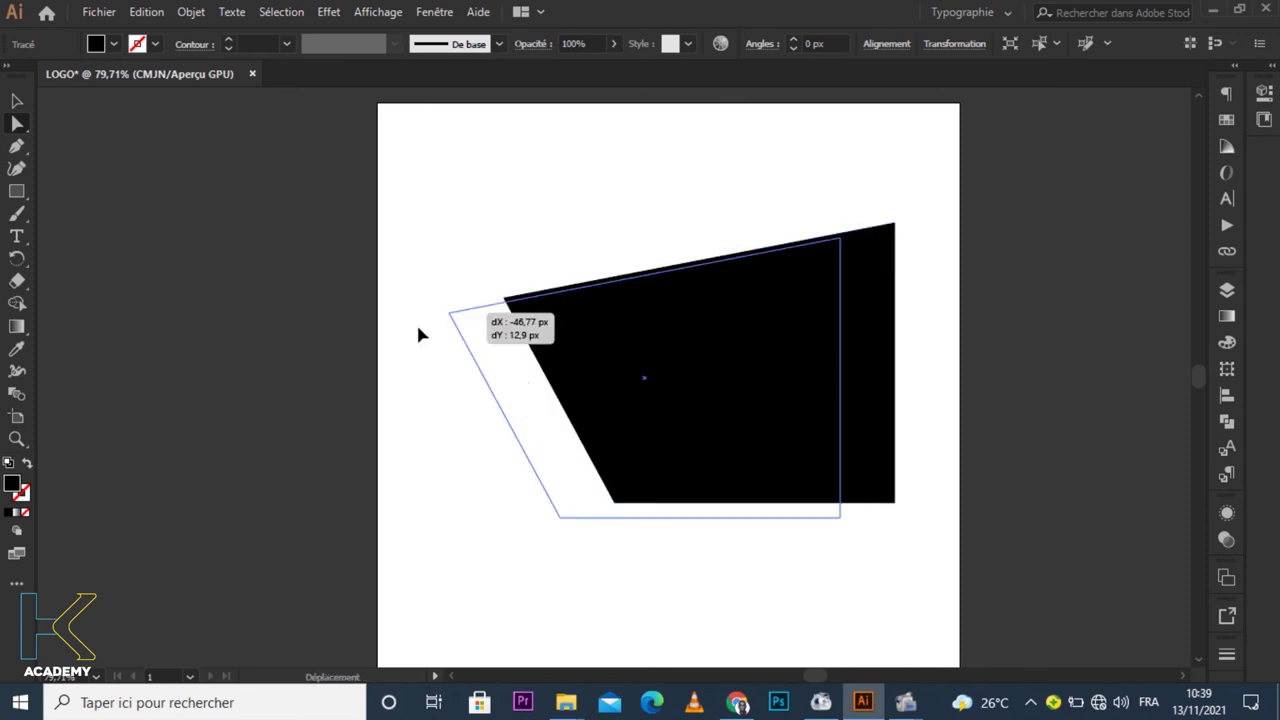
pyautogui.moveTo(547, 350); pyautogui.dragTo(706, 366)
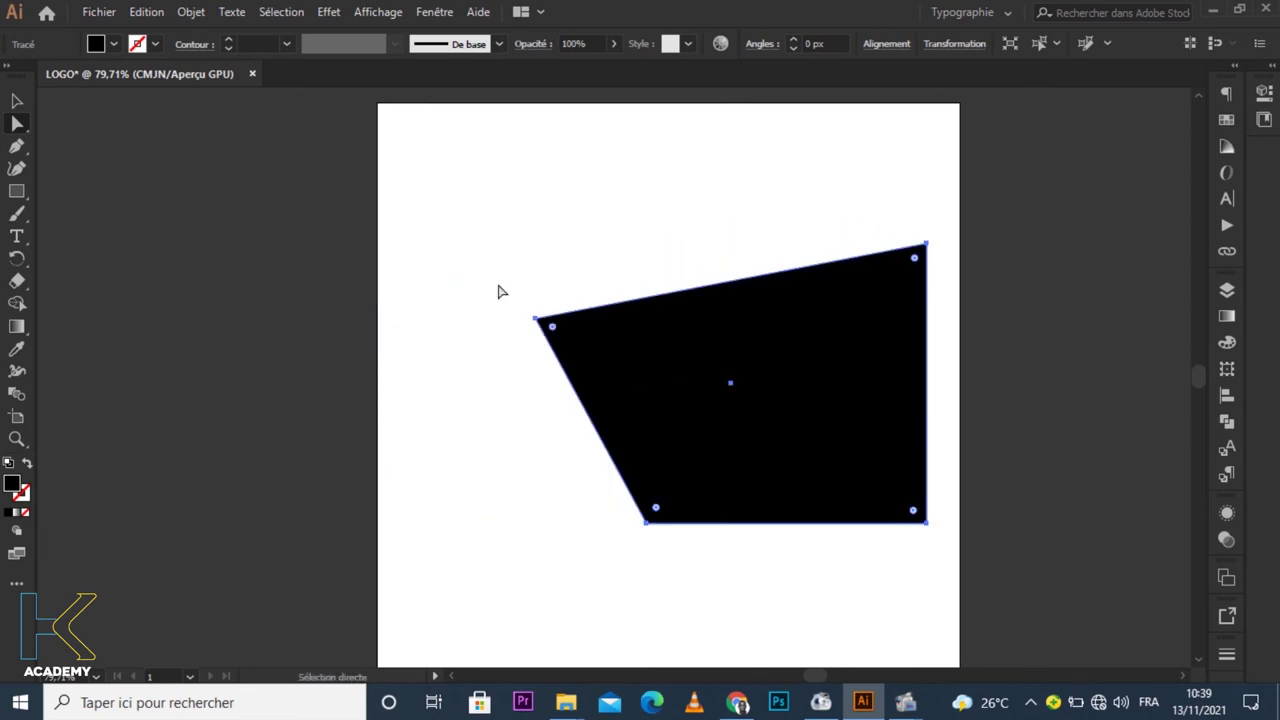
pyautogui.click(500, 289)
# Pull top-left up, bottom-left down, and top-right inward into a check-mark angle, narrowing the upper arm
pyautogui.click(536, 320)
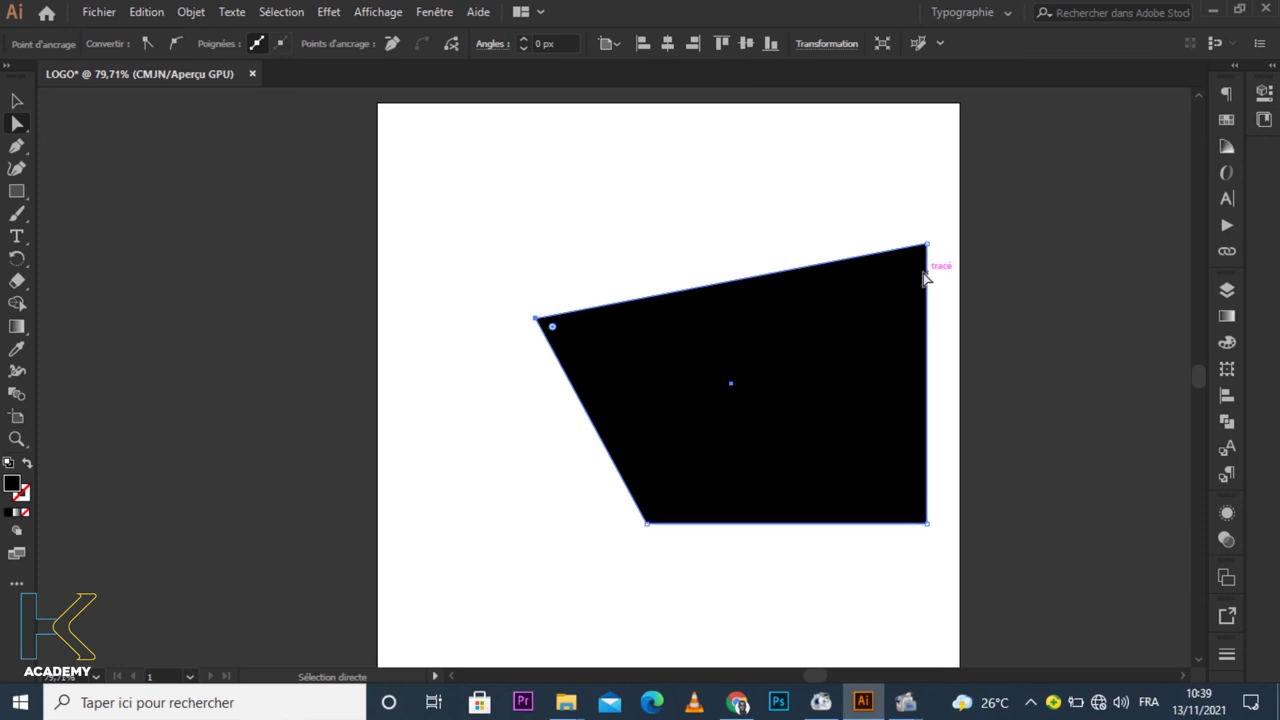
pyautogui.click(536, 319)
pyautogui.moveTo(537, 320); pyautogui.dragTo(427, 216)
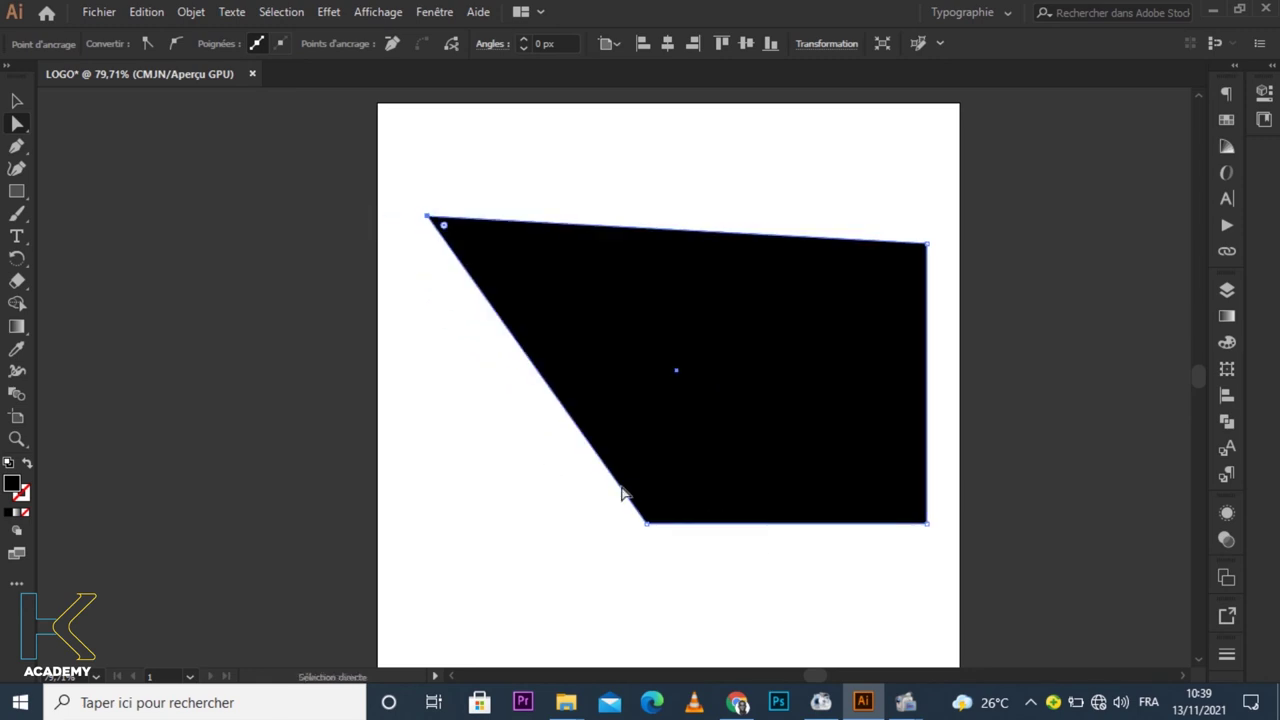
pyautogui.moveTo(647, 524); pyautogui.dragTo(555, 590)
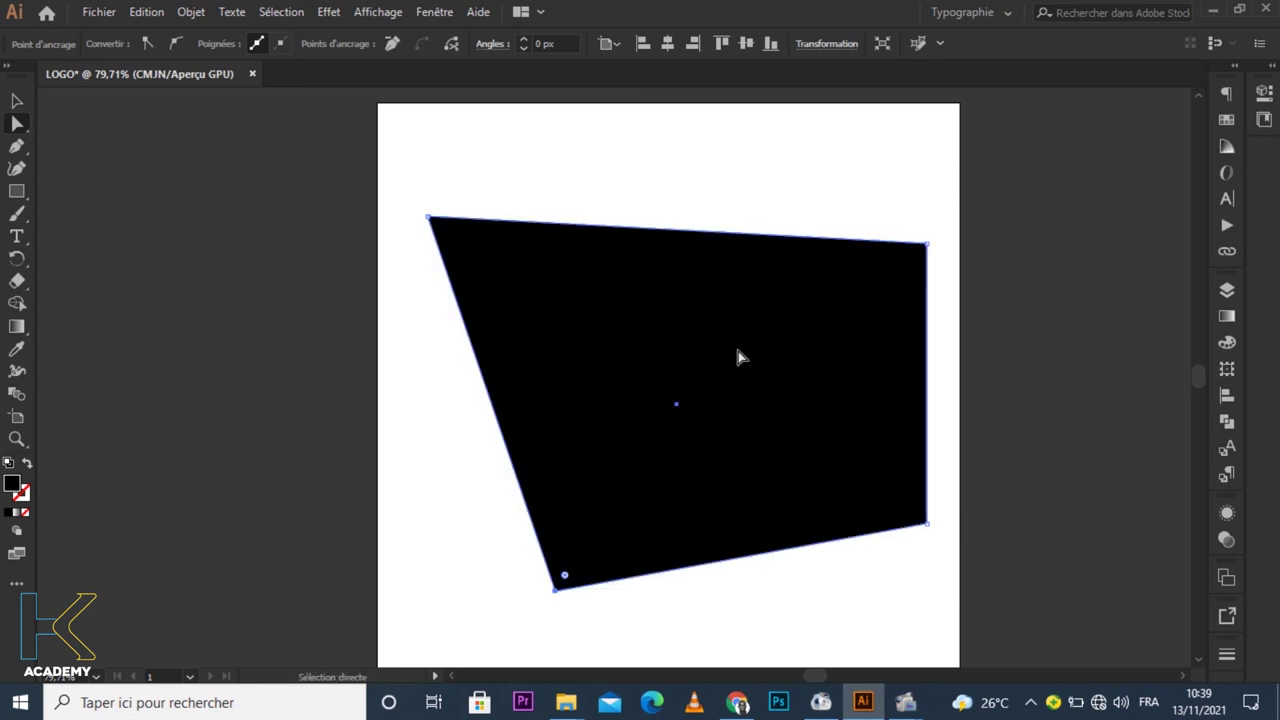
pyautogui.moveTo(927, 248); pyautogui.dragTo(608, 513)
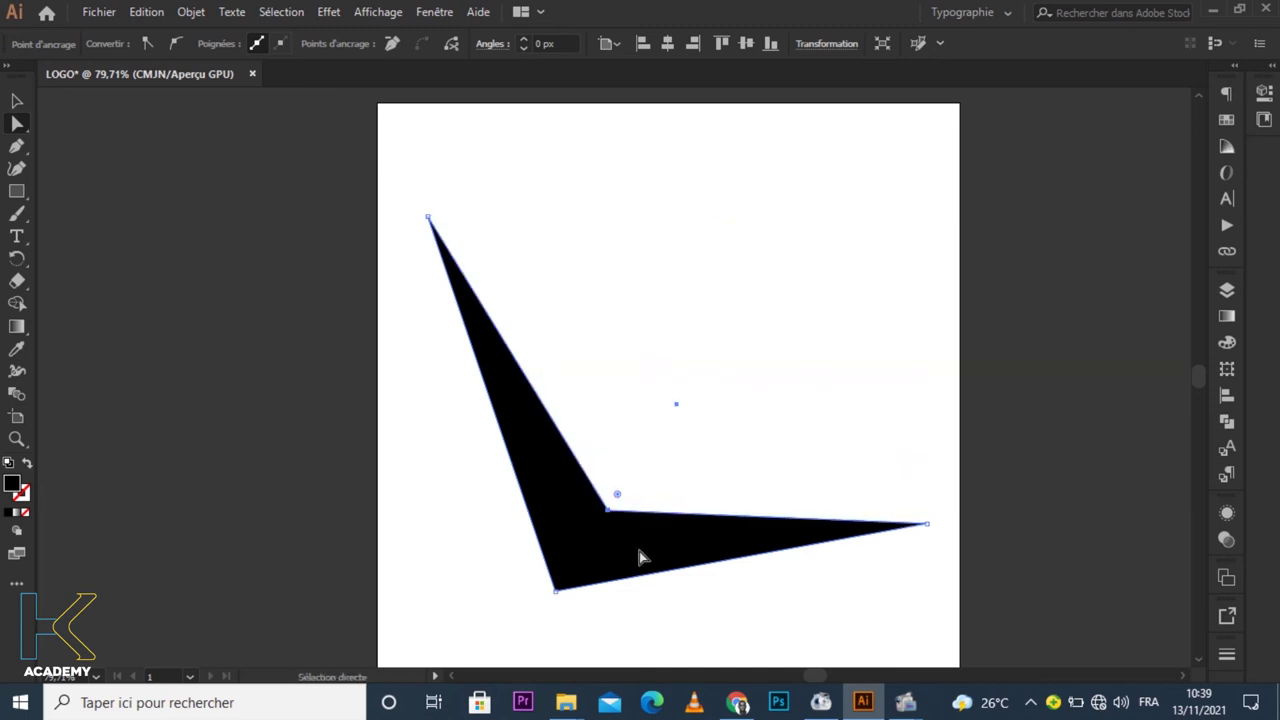
pyautogui.click(428, 217)
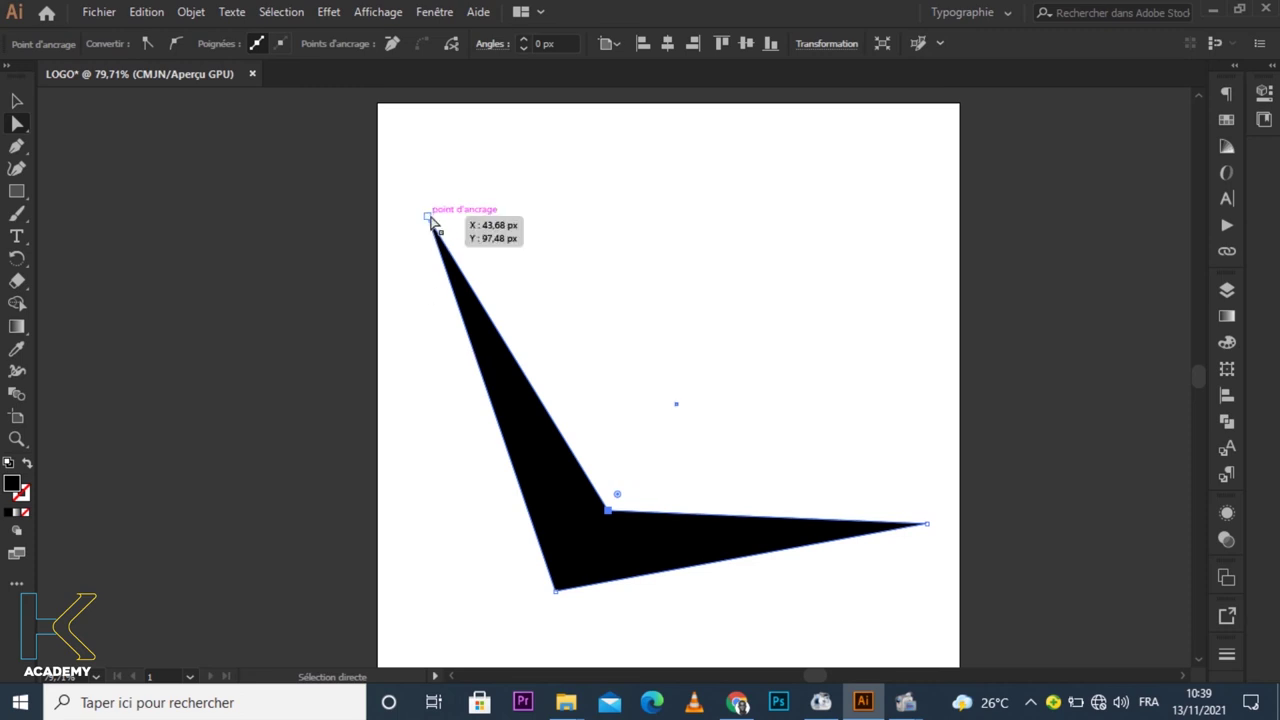
pyautogui.moveTo(428, 217); pyautogui.dragTo(696, 200)
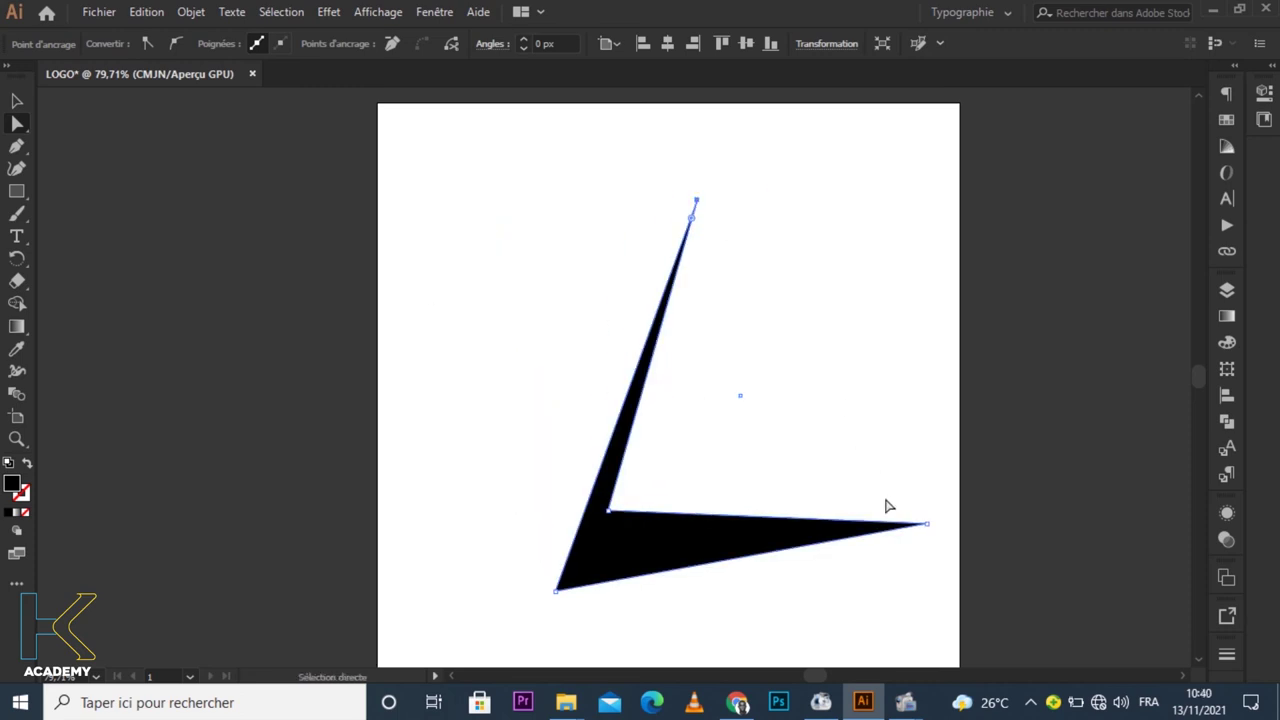
pyautogui.hotkey('ctrl', 'shift', 'a')
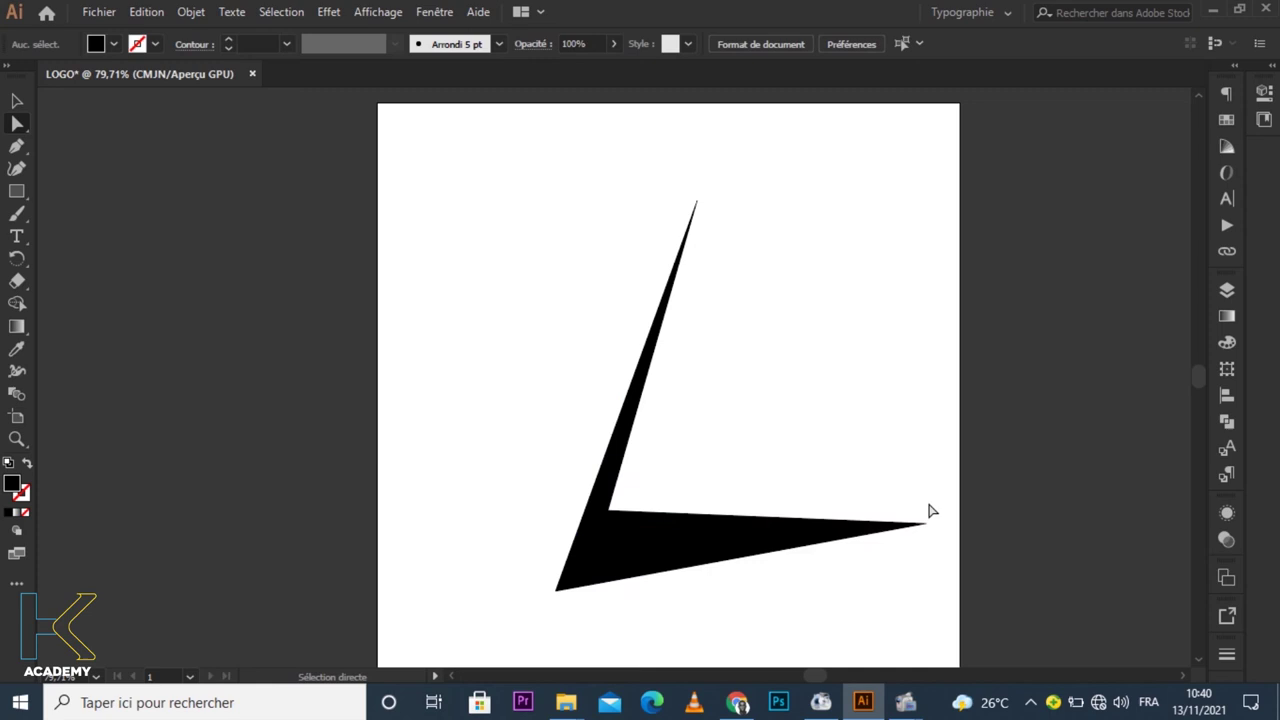
# Refine the lower arm's right tip, the bottom corner and the upper arm's top tip
pyautogui.moveTo(924, 523); pyautogui.dragTo(926, 394)
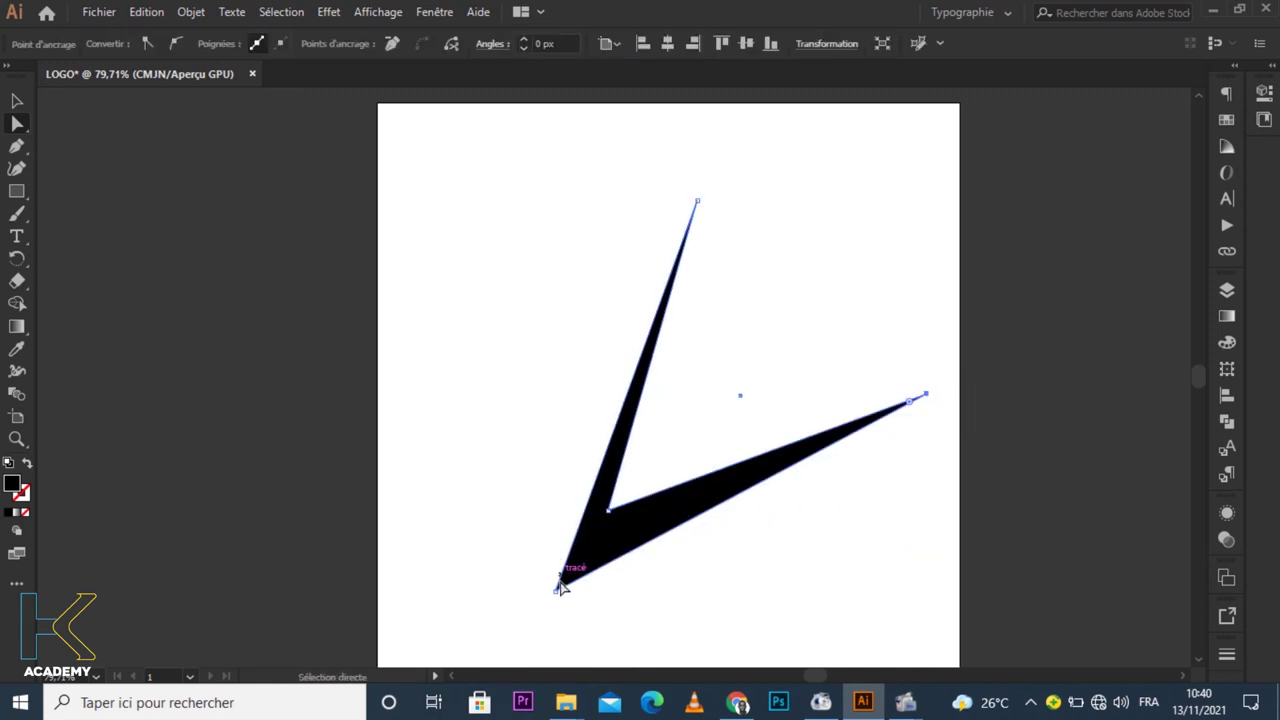
pyautogui.moveTo(560, 590); pyautogui.dragTo(532, 574)
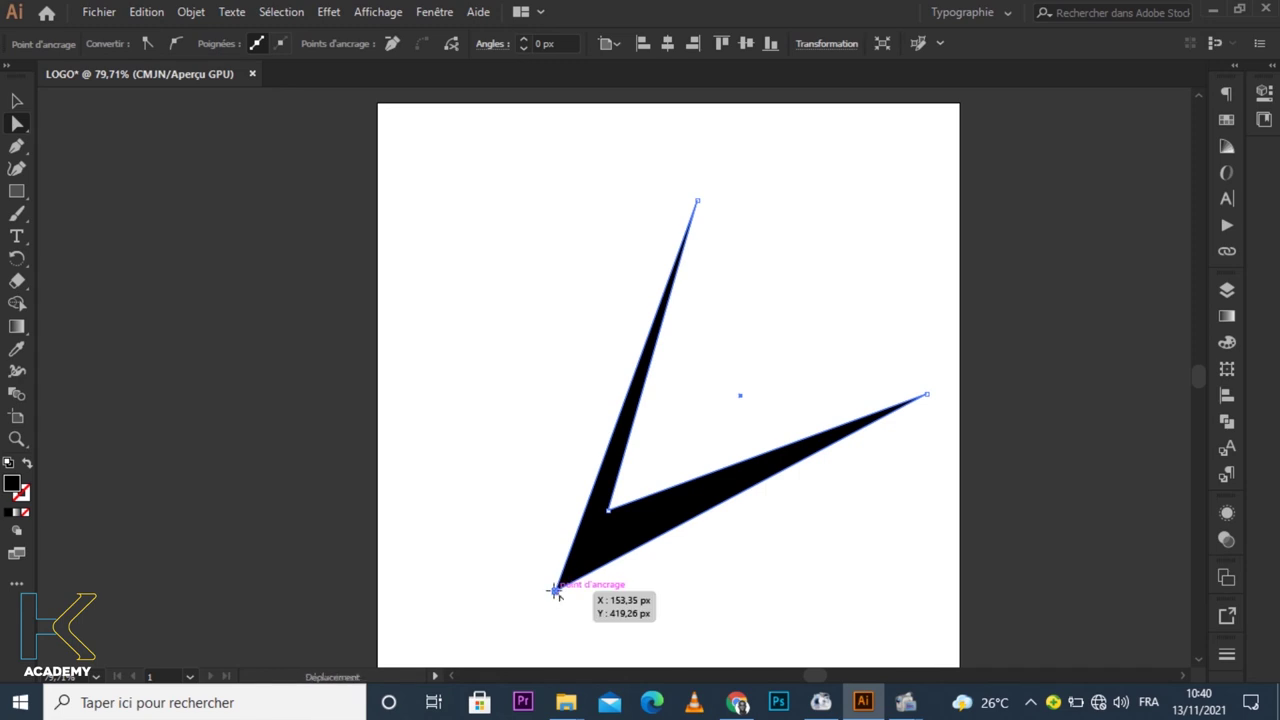
pyautogui.click(577, 600)
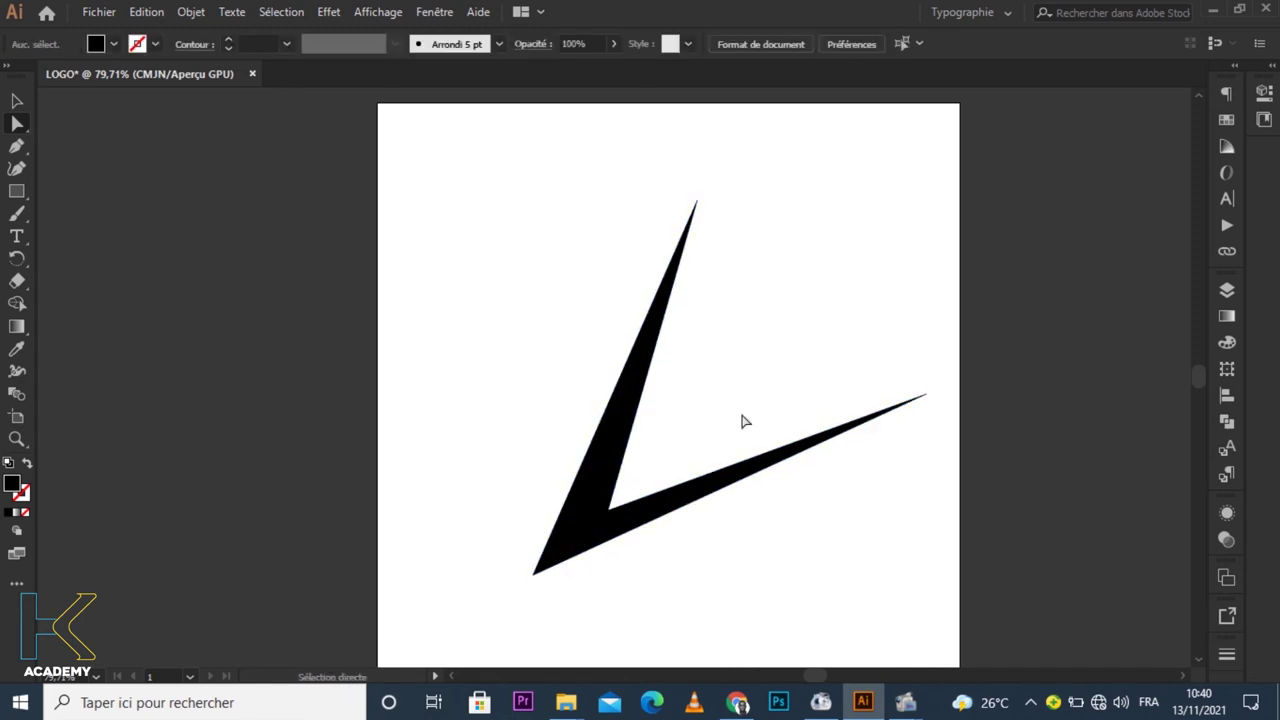
pyautogui.moveTo(697, 208); pyautogui.dragTo(699, 202)
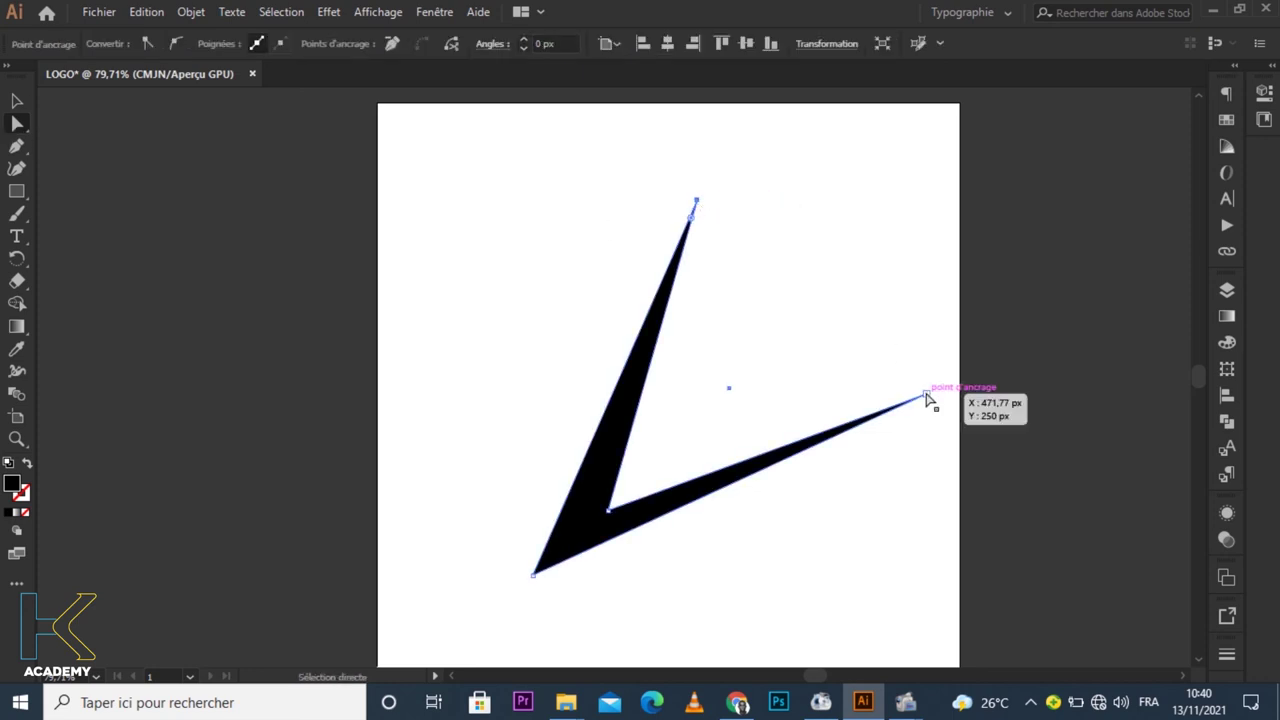
pyautogui.moveTo(927, 395); pyautogui.dragTo(932, 433)
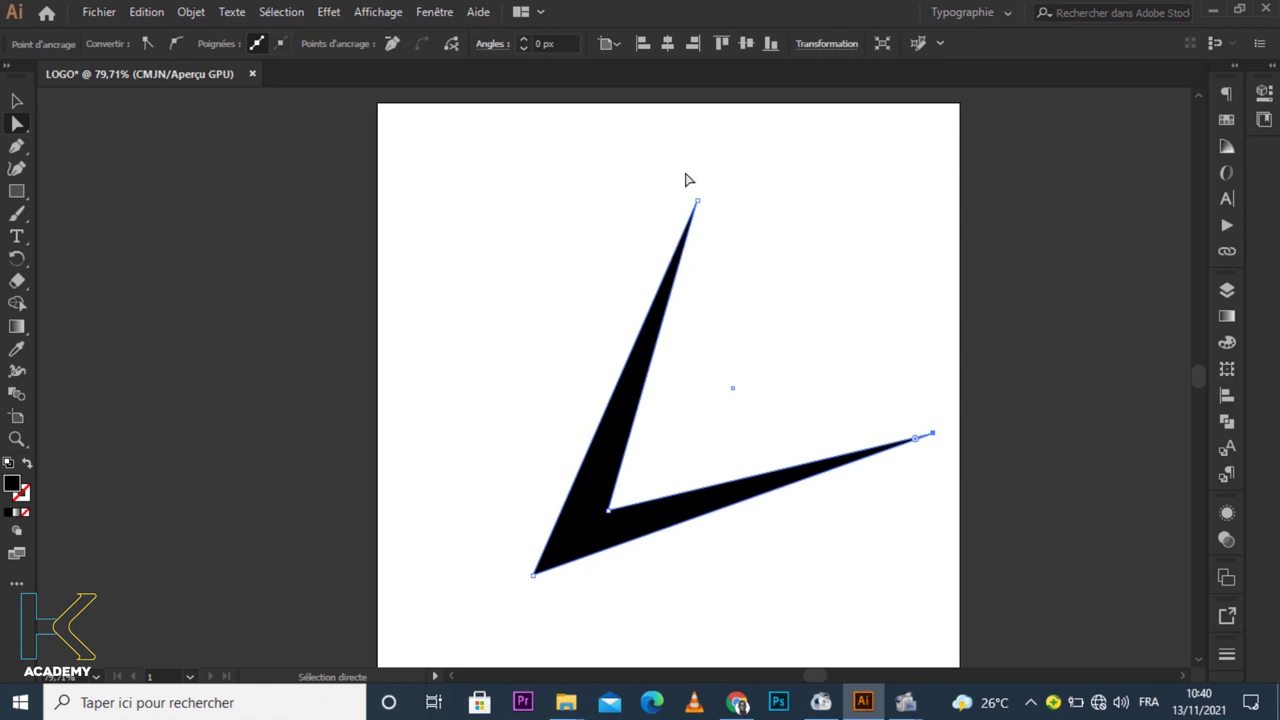
pyautogui.moveTo(697, 201); pyautogui.dragTo(616, 171)
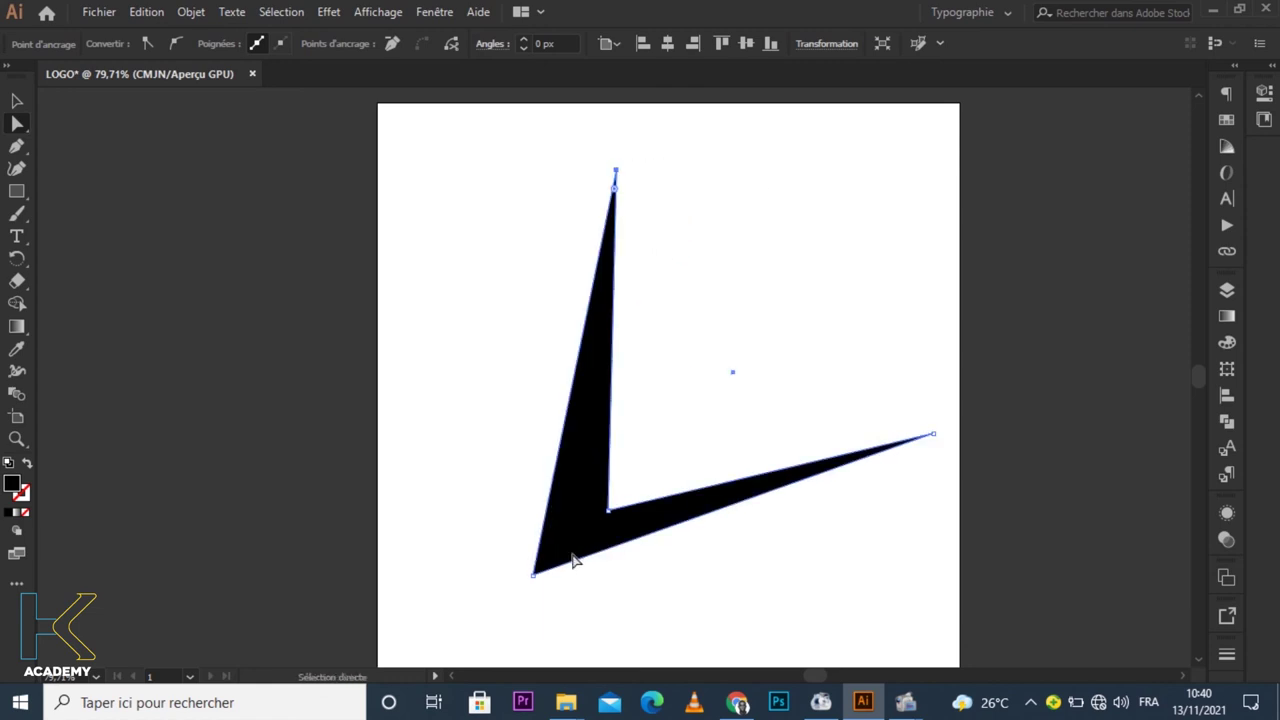
pyautogui.moveTo(533, 575); pyautogui.dragTo(526, 586)
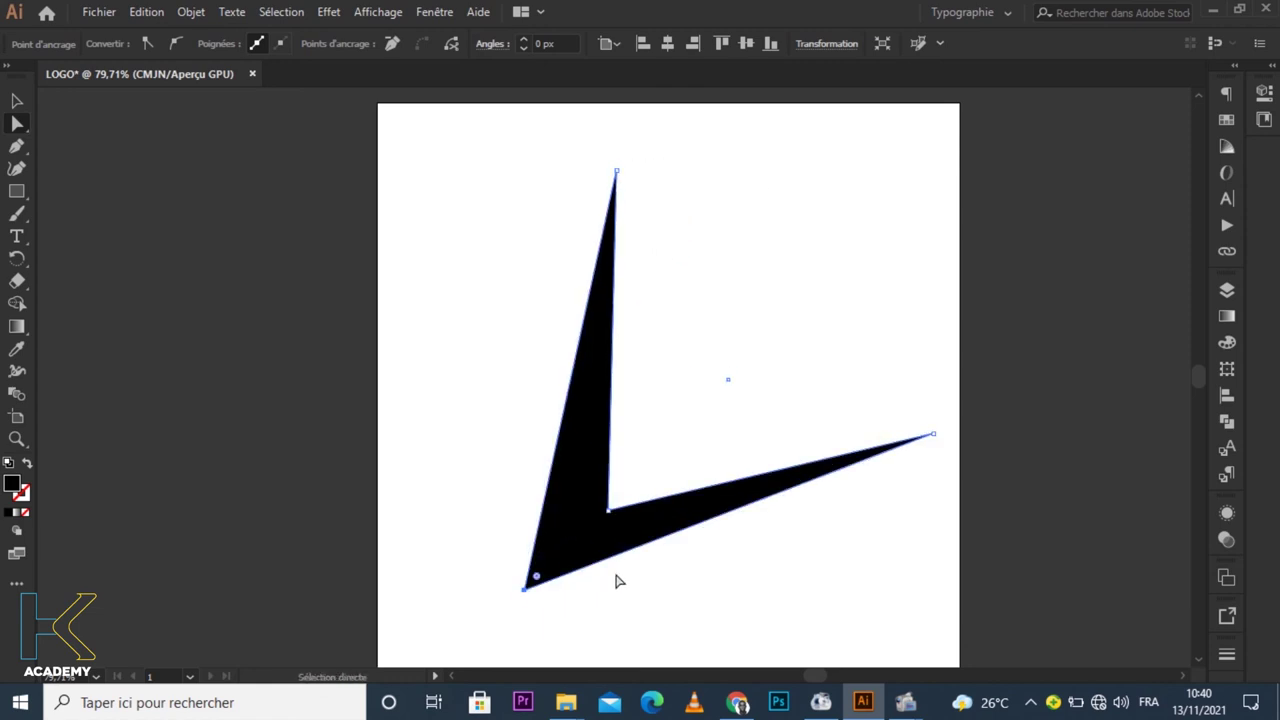
pyautogui.click(664, 612)
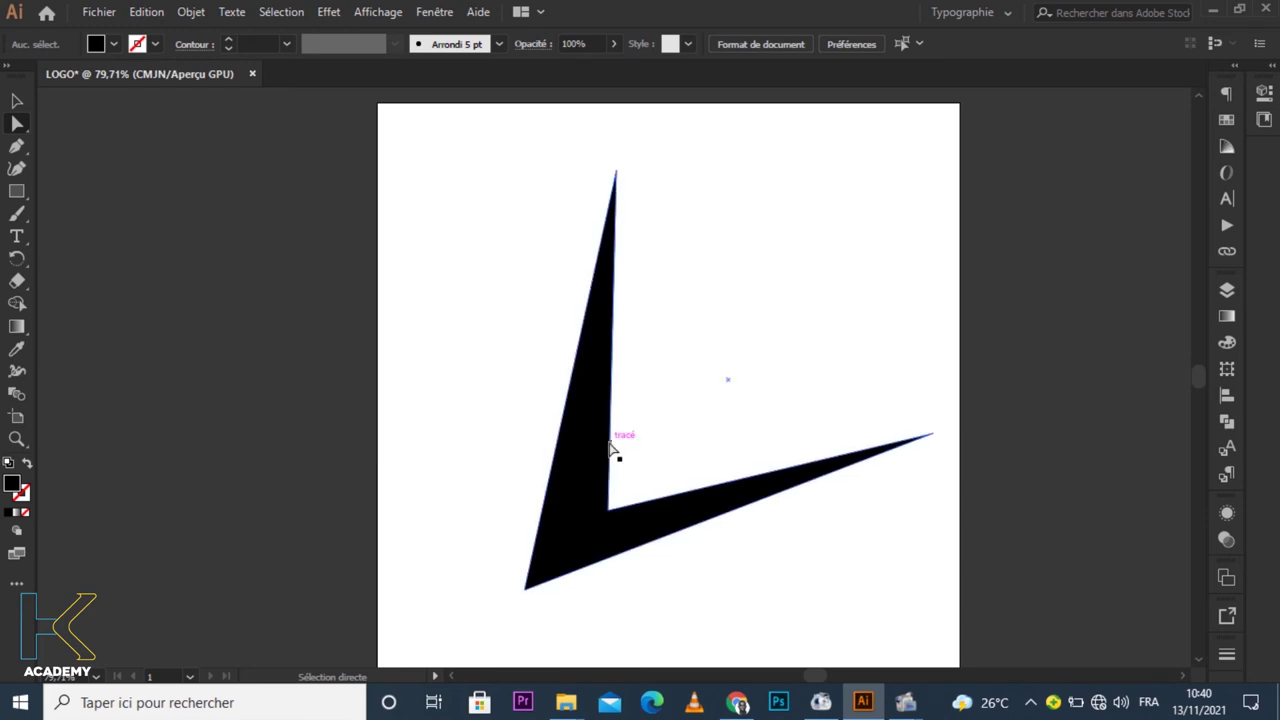
# Check the top tip and bottom corner points, then deselect the finished check mark
pyautogui.click(616, 173)
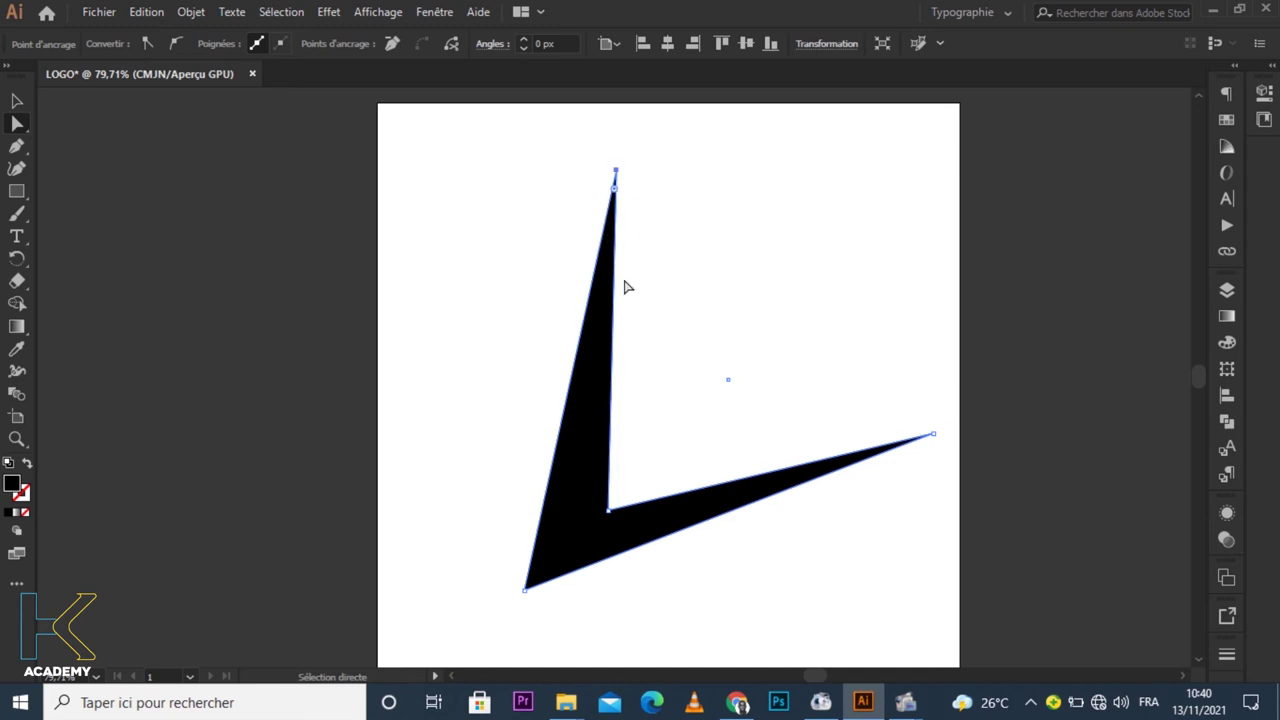
pyautogui.click(524, 594)
pyautogui.click(524, 589)
pyautogui.click(454, 562)
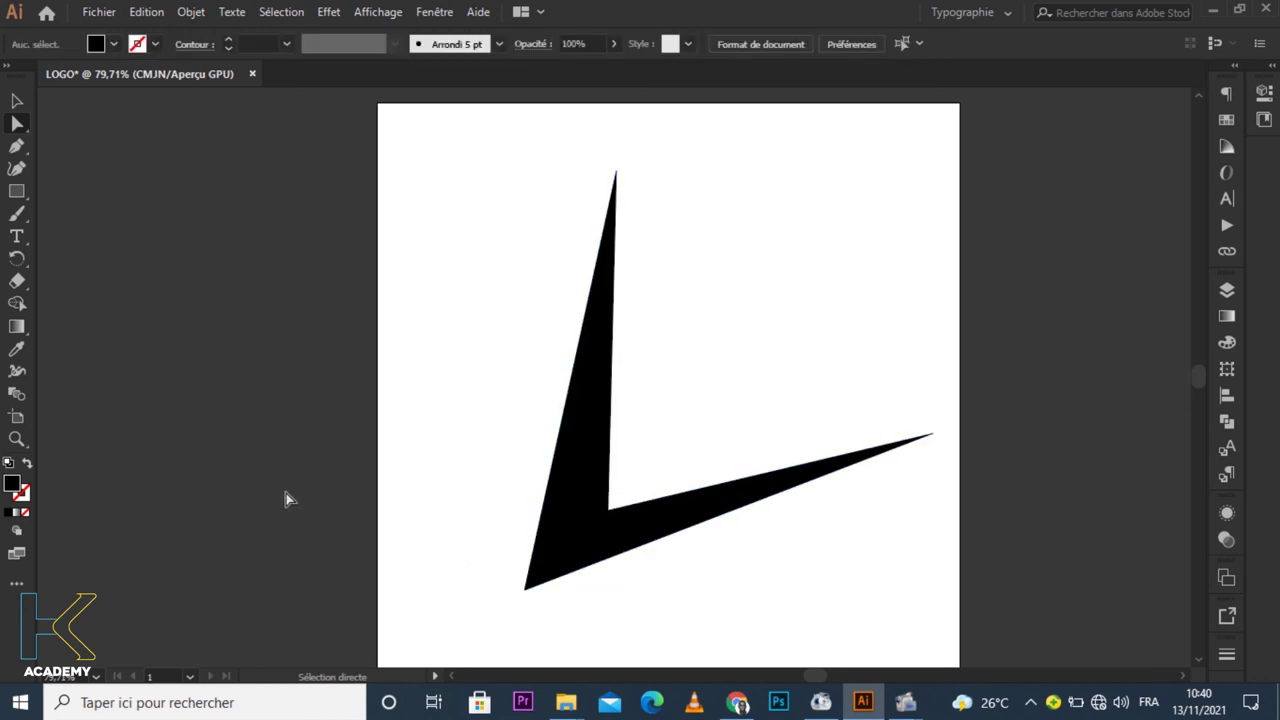
# Try rounding the bottom corner with the Live Corners widget, then undo it
pyautogui.click(524, 590)
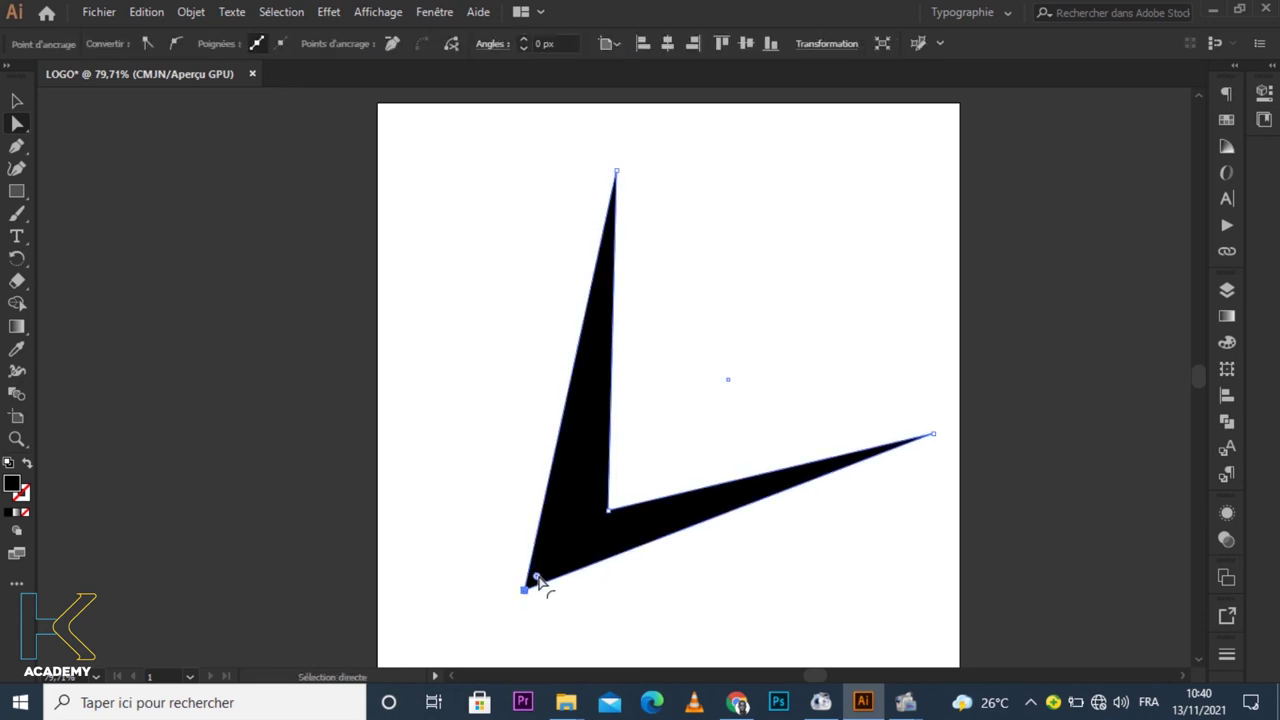
pyautogui.moveTo(537, 579); pyautogui.dragTo(632, 531)
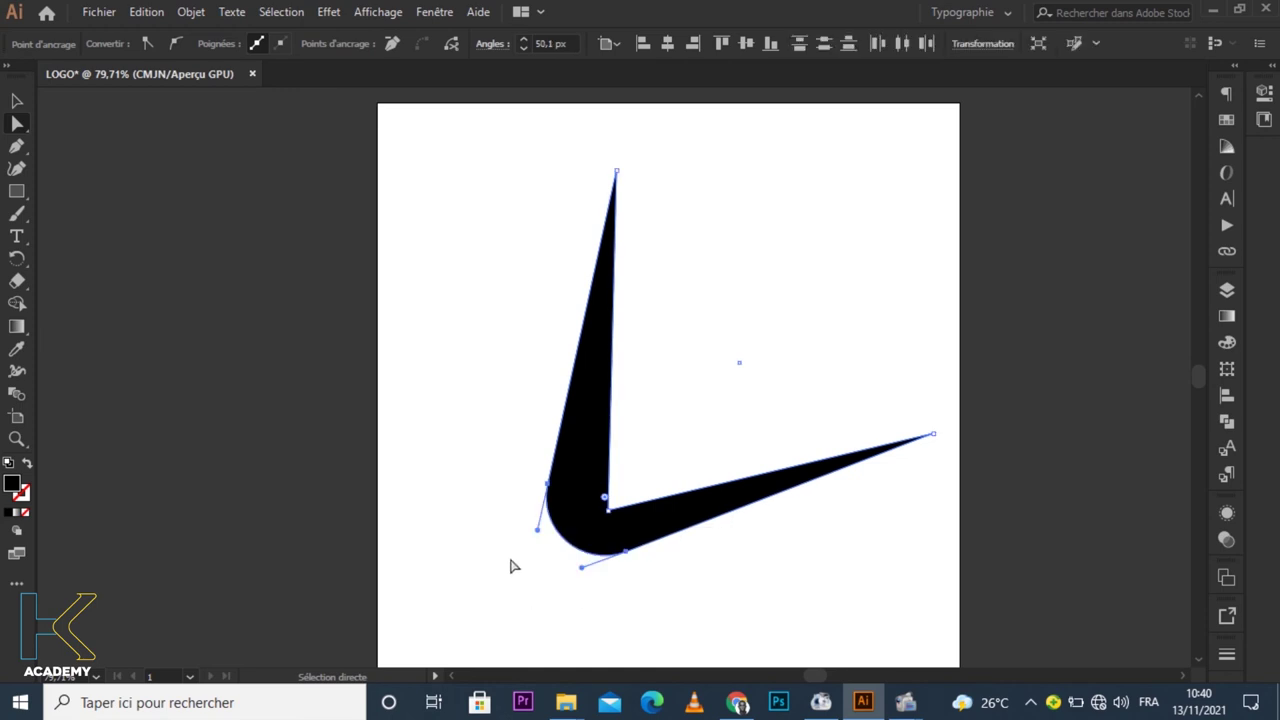
pyautogui.click(612, 612)
pyautogui.click(604, 537)
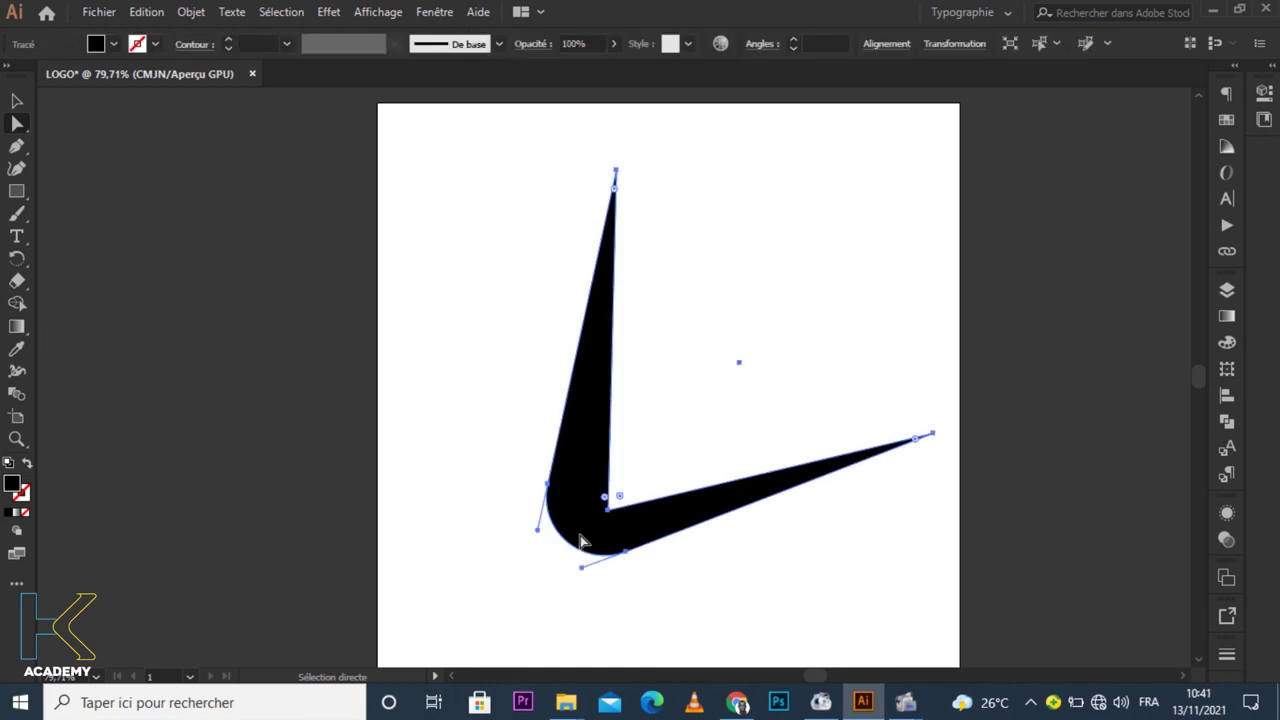
pyautogui.hotkey('ctrl', 'z')
# Select the top tip and bottom corner together and round both corners
pyautogui.click(616, 172)
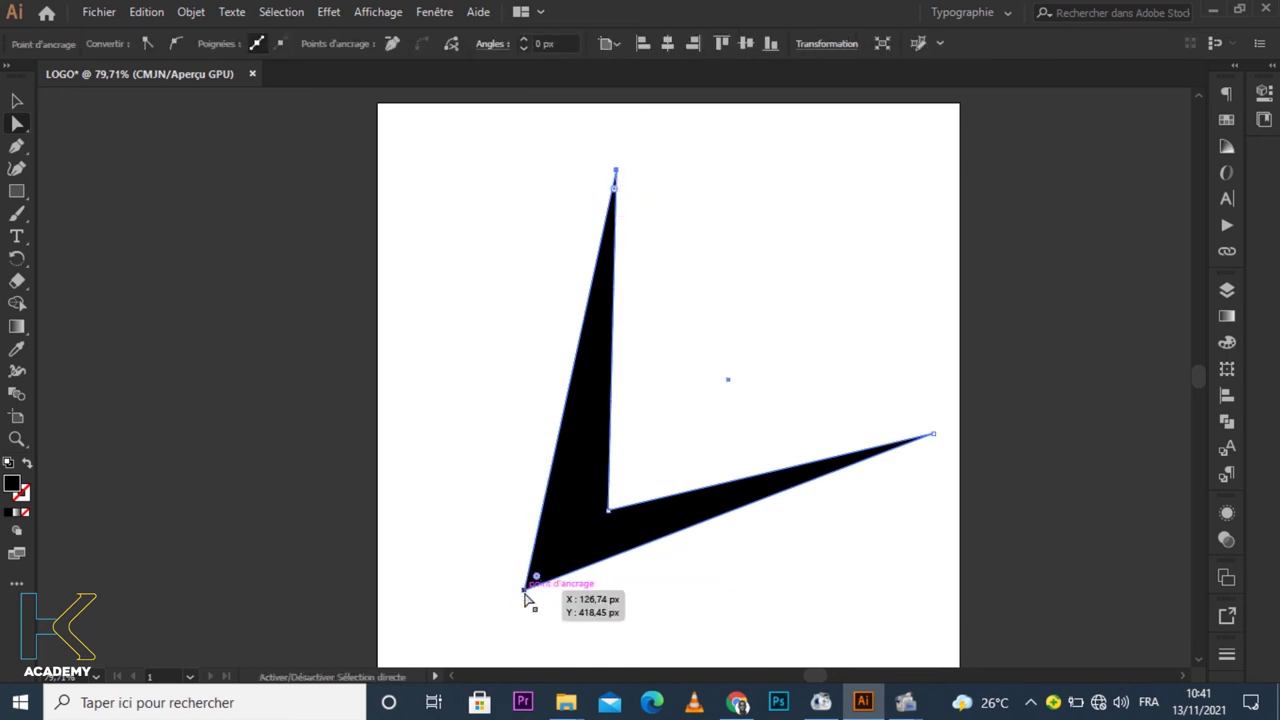
pyautogui.click(632, 178)
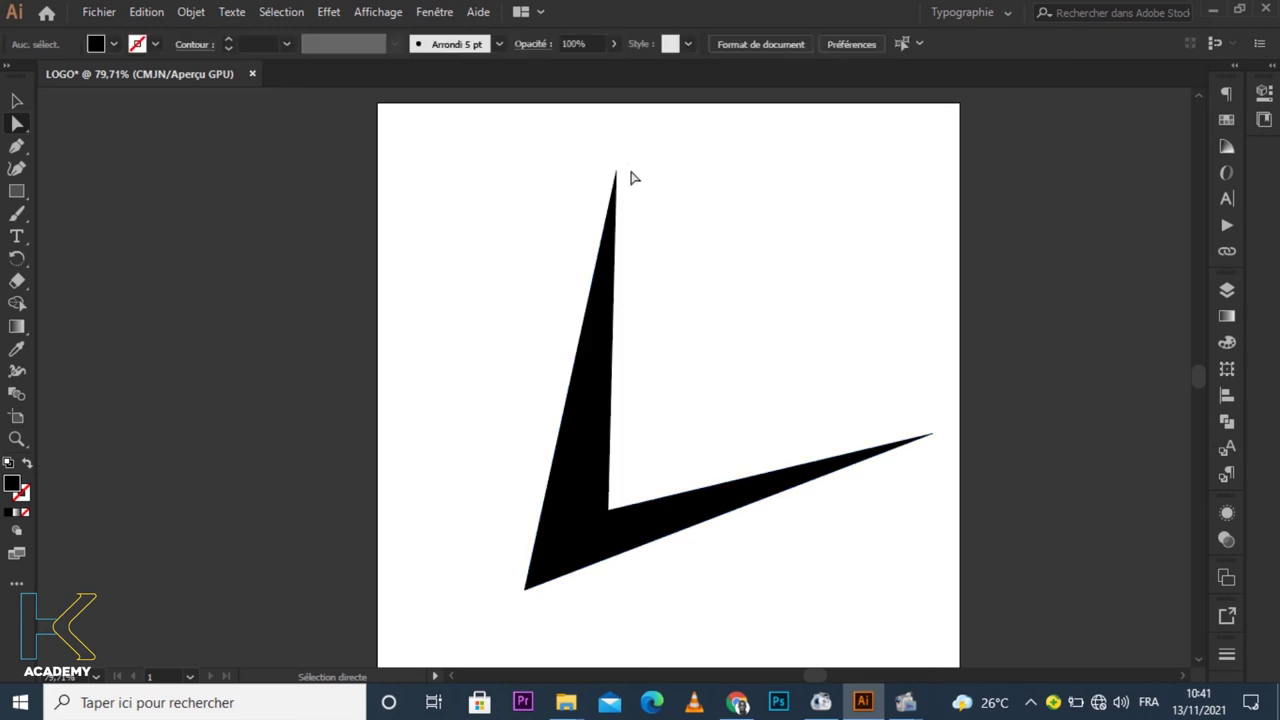
pyautogui.click(616, 172)
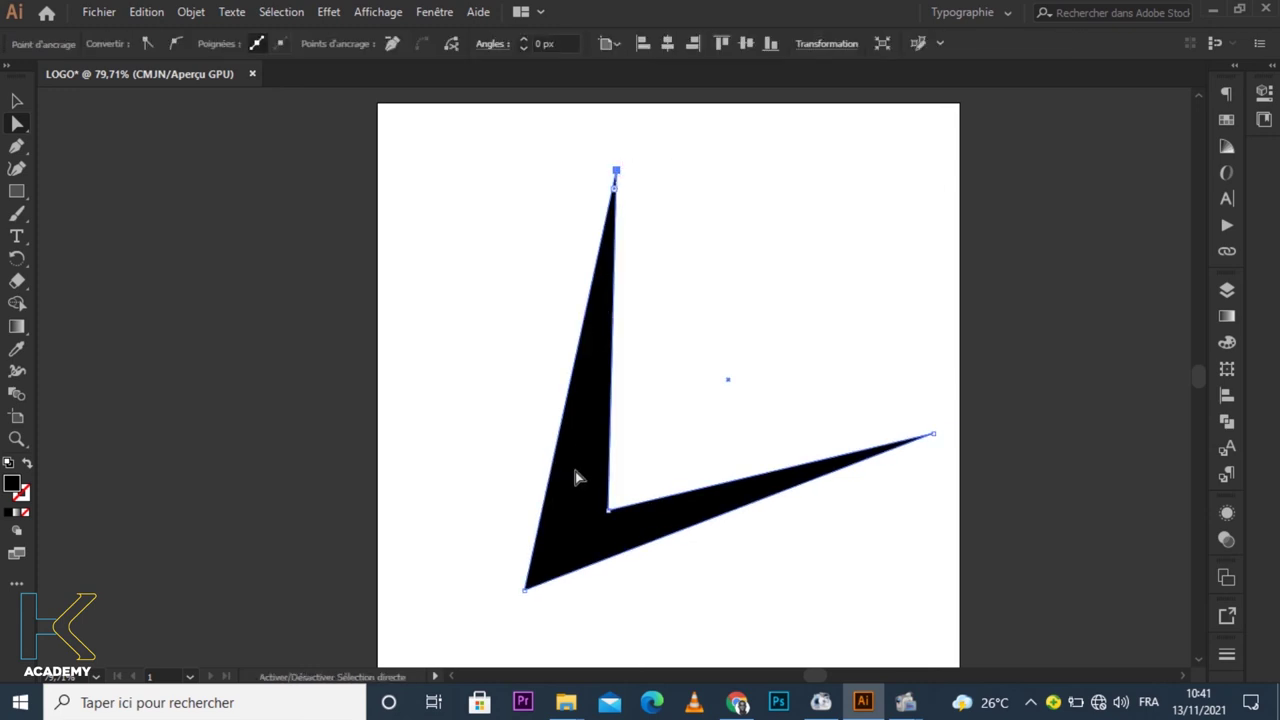
pyautogui.click(525, 590)
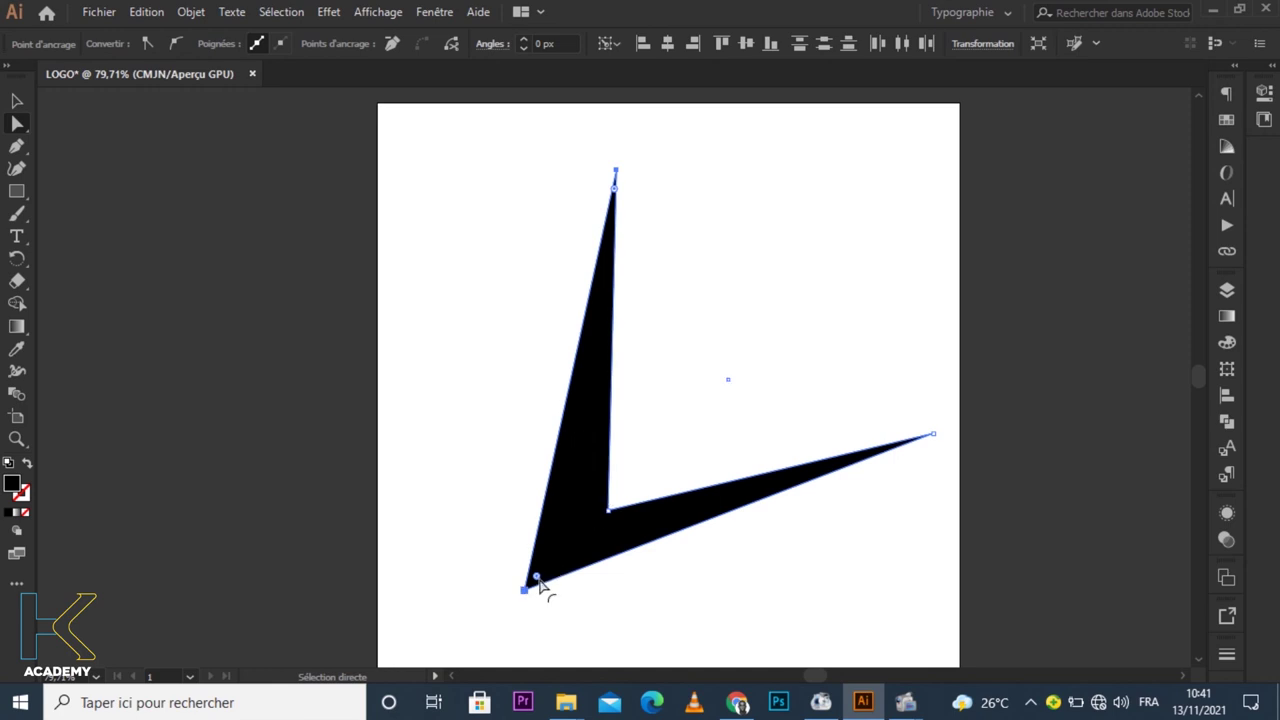
pyautogui.moveTo(537, 578); pyautogui.dragTo(562, 568)
pyautogui.click(460, 558)
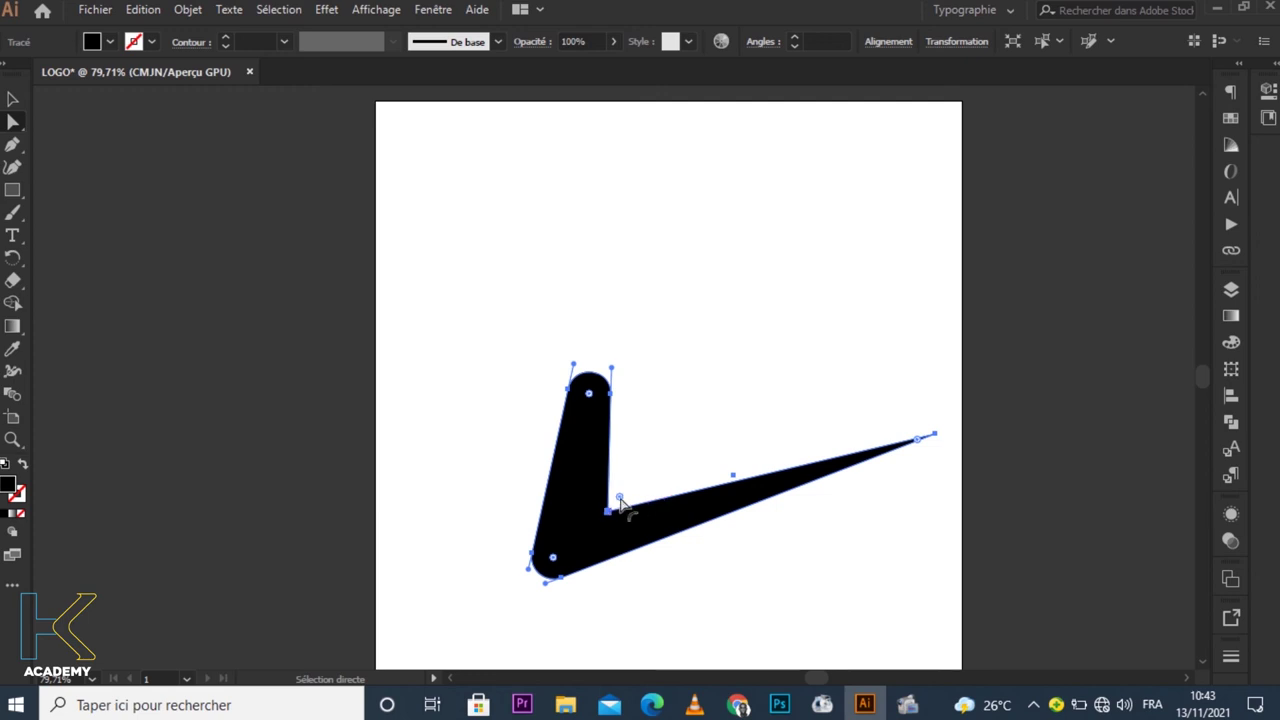
# Select the rounded check mark and move the whole shape higher and to the right
pyautogui.moveTo(552, 405); pyautogui.dragTo(620, 362)
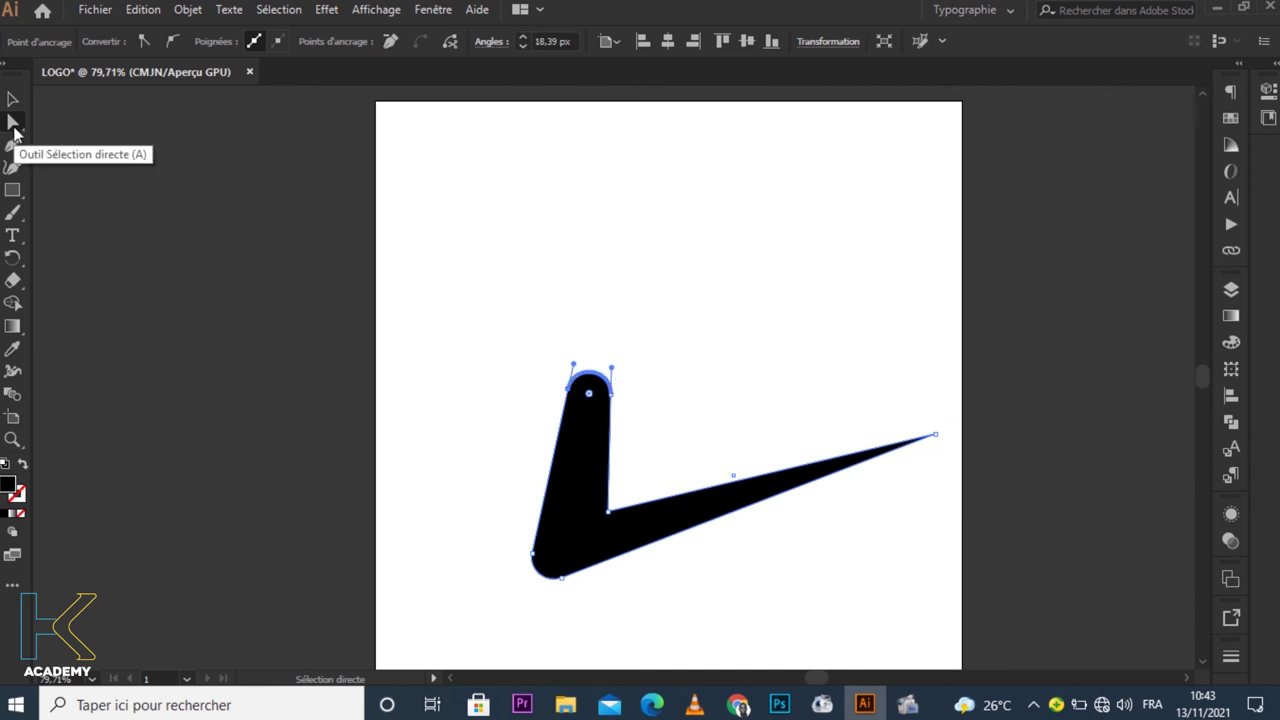
pyautogui.click(594, 517)
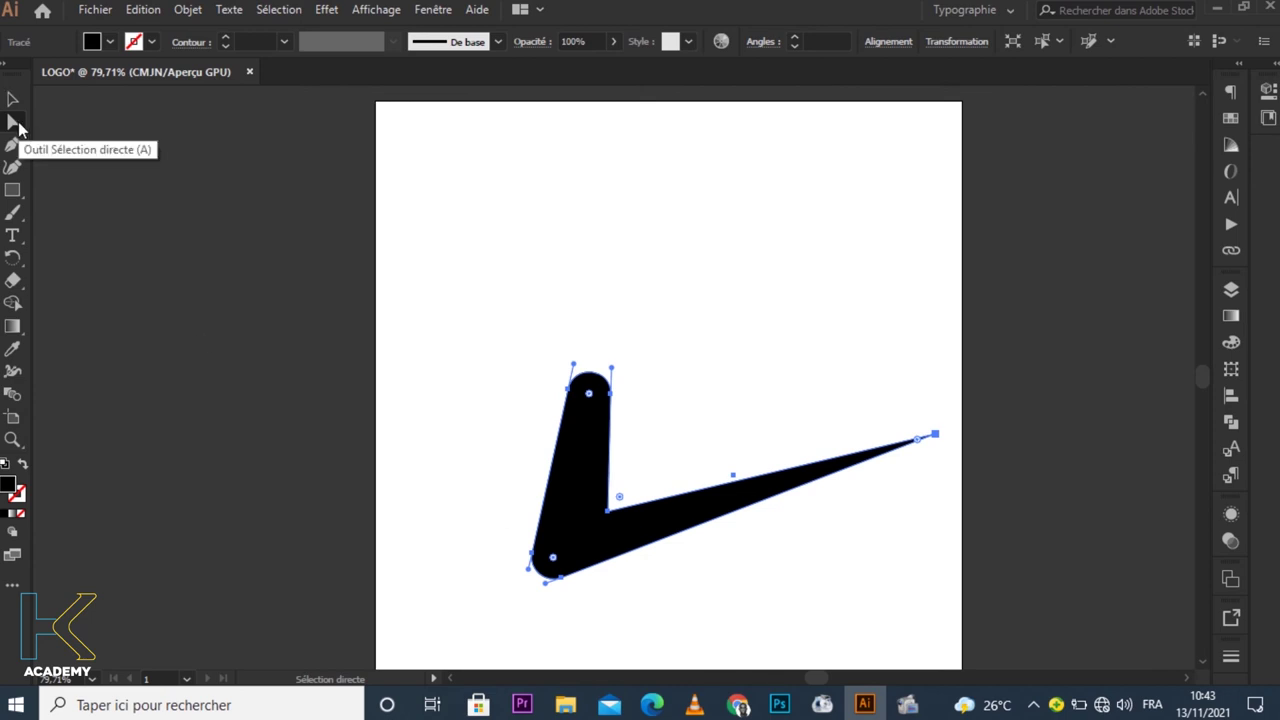
pyautogui.moveTo(532, 332); pyautogui.dragTo(669, 429)
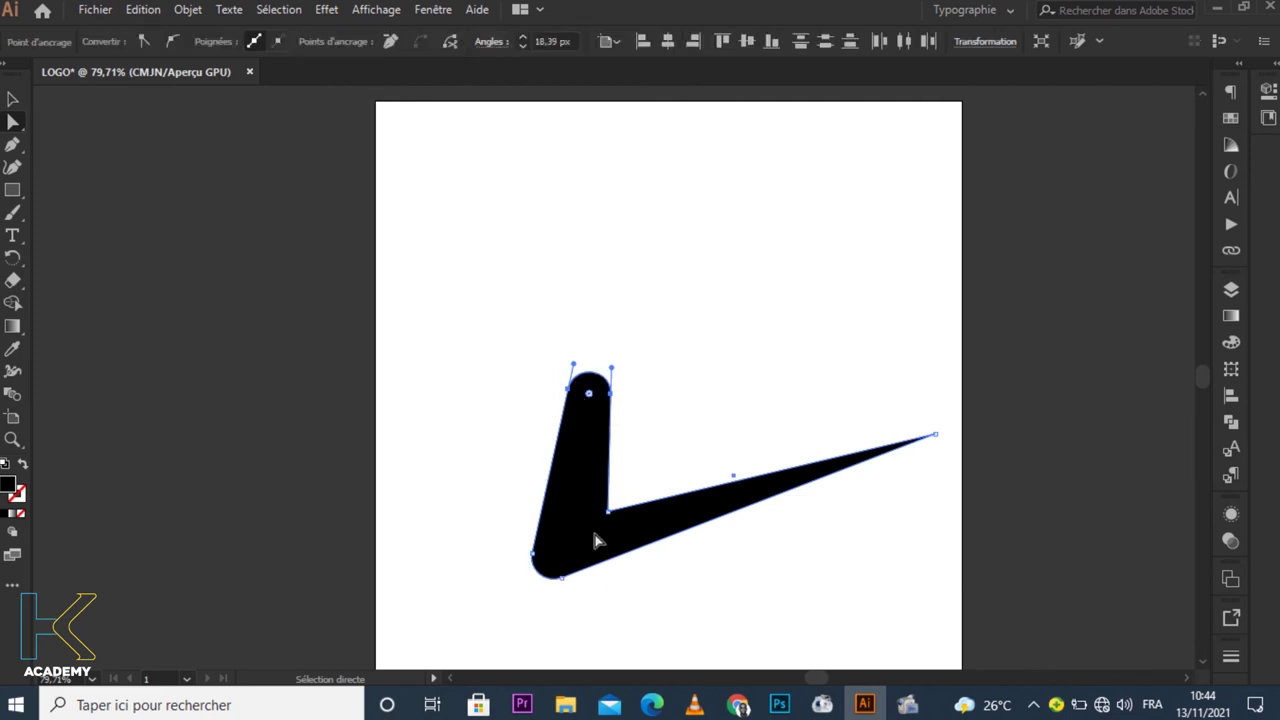
pyautogui.click(13, 101)
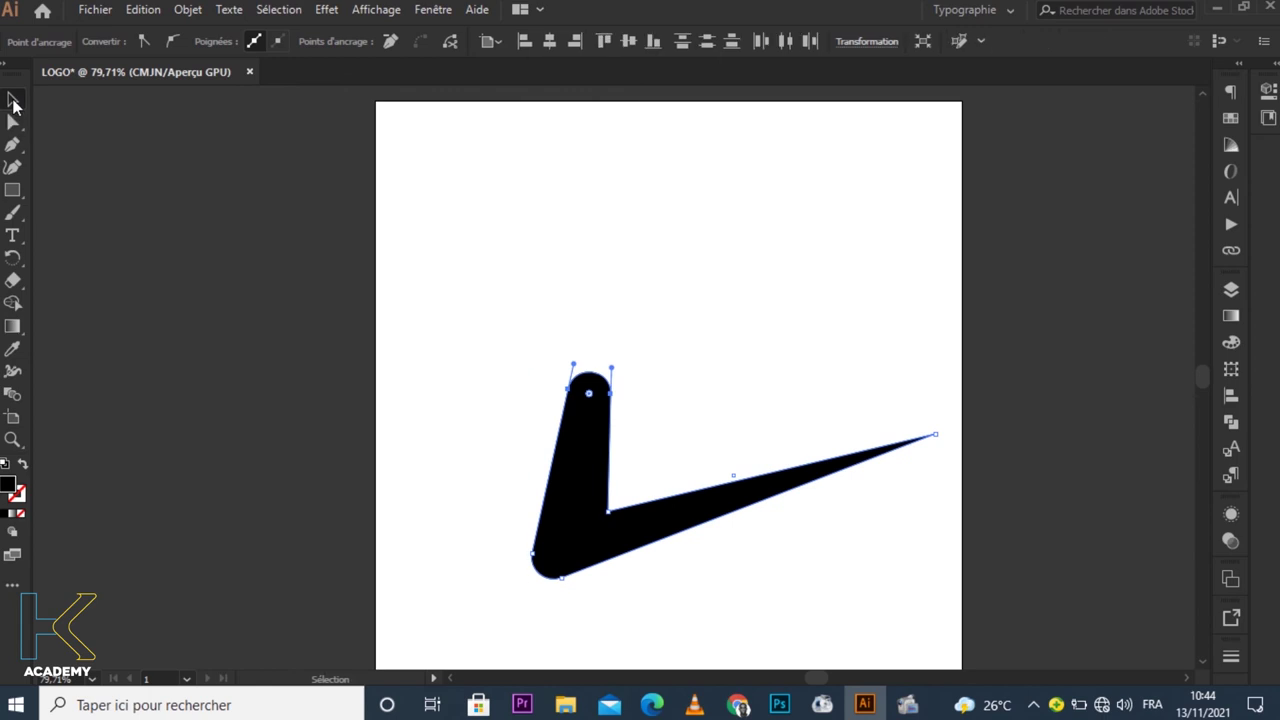
pyautogui.moveTo(607, 488)
pyautogui.mouseDown()
pyautogui.moveTo(617, 362)
pyautogui.moveTo(576, 367)
pyautogui.moveTo(648, 430)
pyautogui.moveTo(592, 452)
pyautogui.mouseUp()
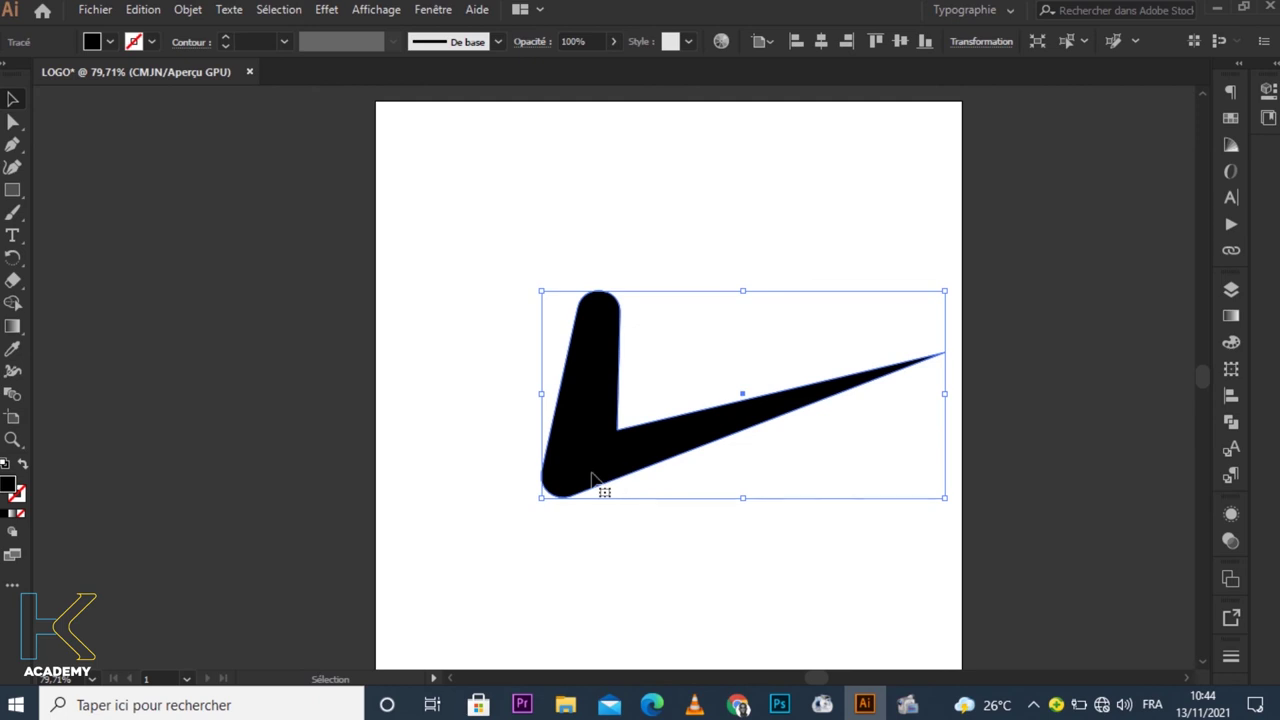
# Reposition the check mark slightly, nudging it up on the page, then deselect
pyautogui.moveTo(589, 434); pyautogui.dragTo(563, 447)
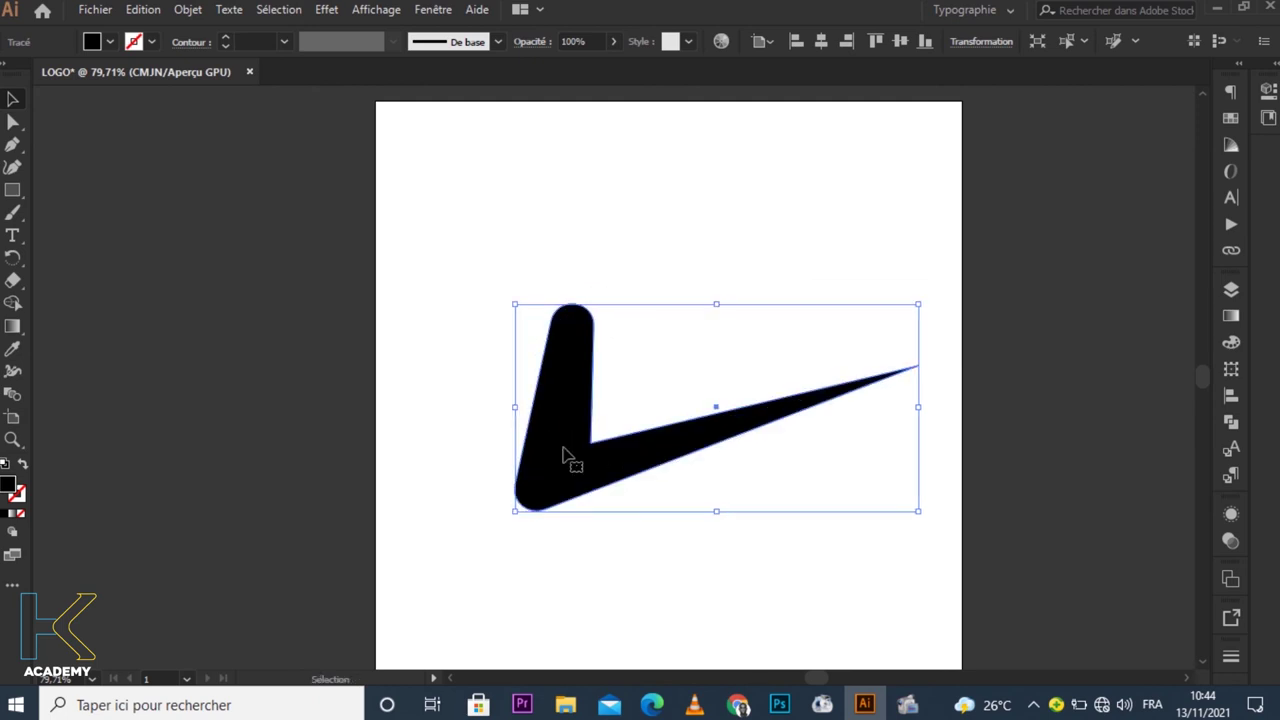
pyautogui.click(13, 121)
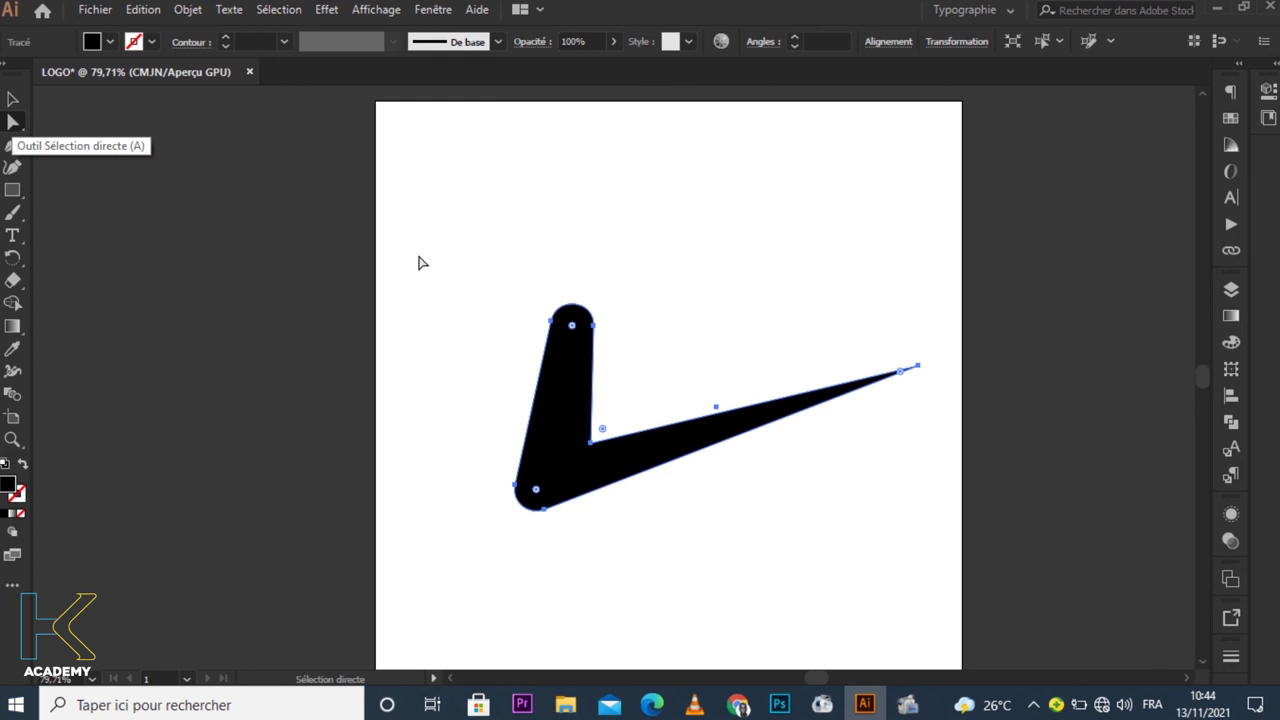
pyautogui.moveTo(496, 264); pyautogui.dragTo(712, 362)
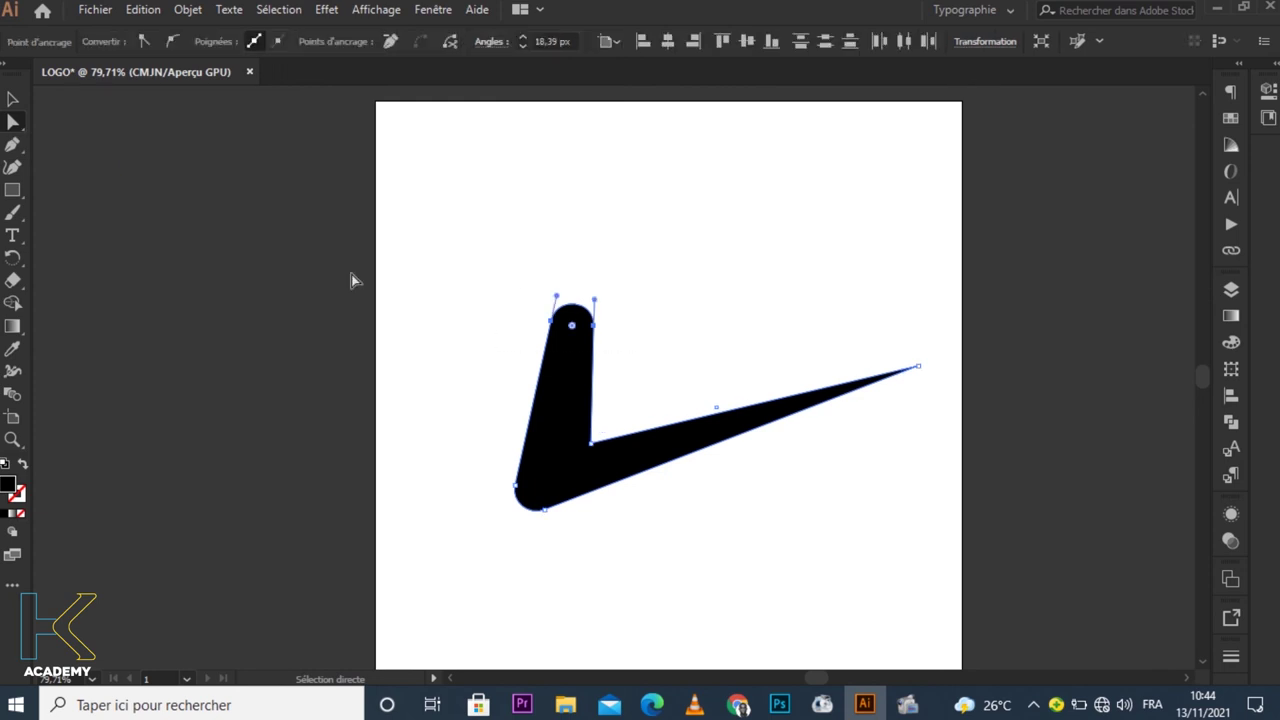
pyautogui.click(13, 98)
pyautogui.moveTo(594, 436)
pyautogui.mouseDown()
pyautogui.moveTo(581, 264)
pyautogui.moveTo(574, 418)
pyautogui.mouseUp()
pyautogui.click(430, 342)
# Remove the long pointed wing's anchors, leaving only the rounded upright stem
pyautogui.click(13, 121)
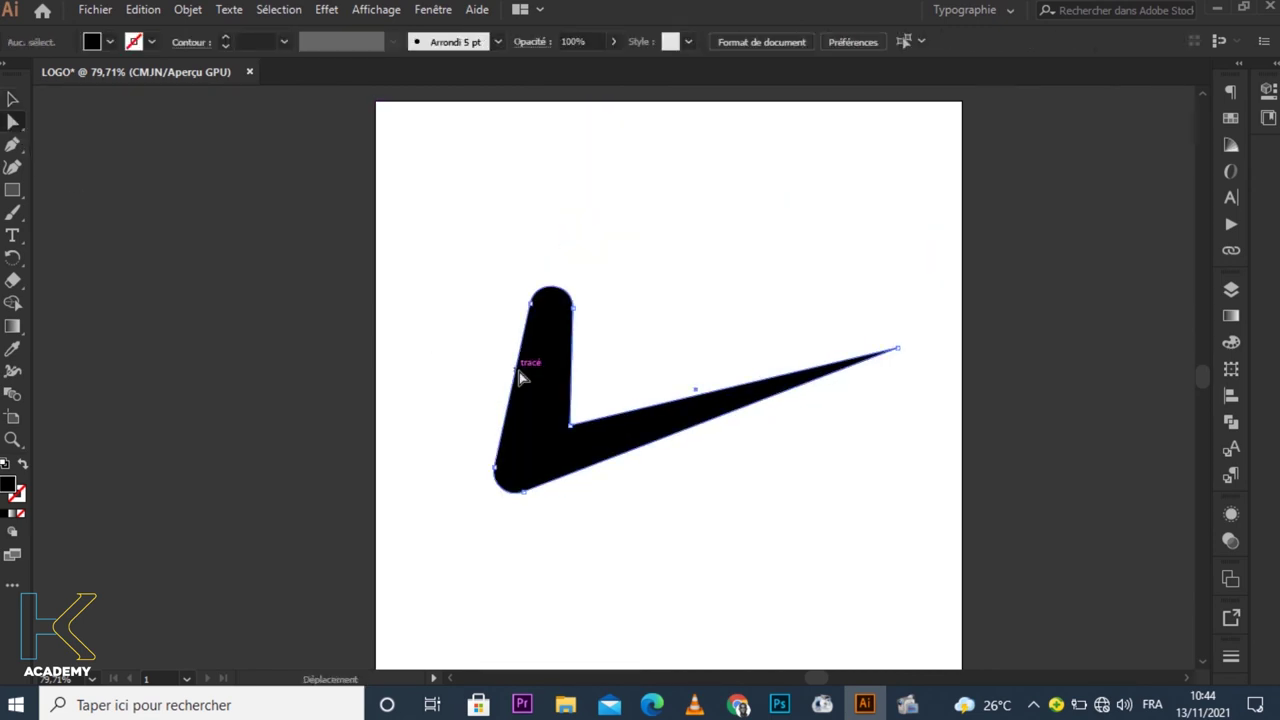
pyautogui.click(517, 294)
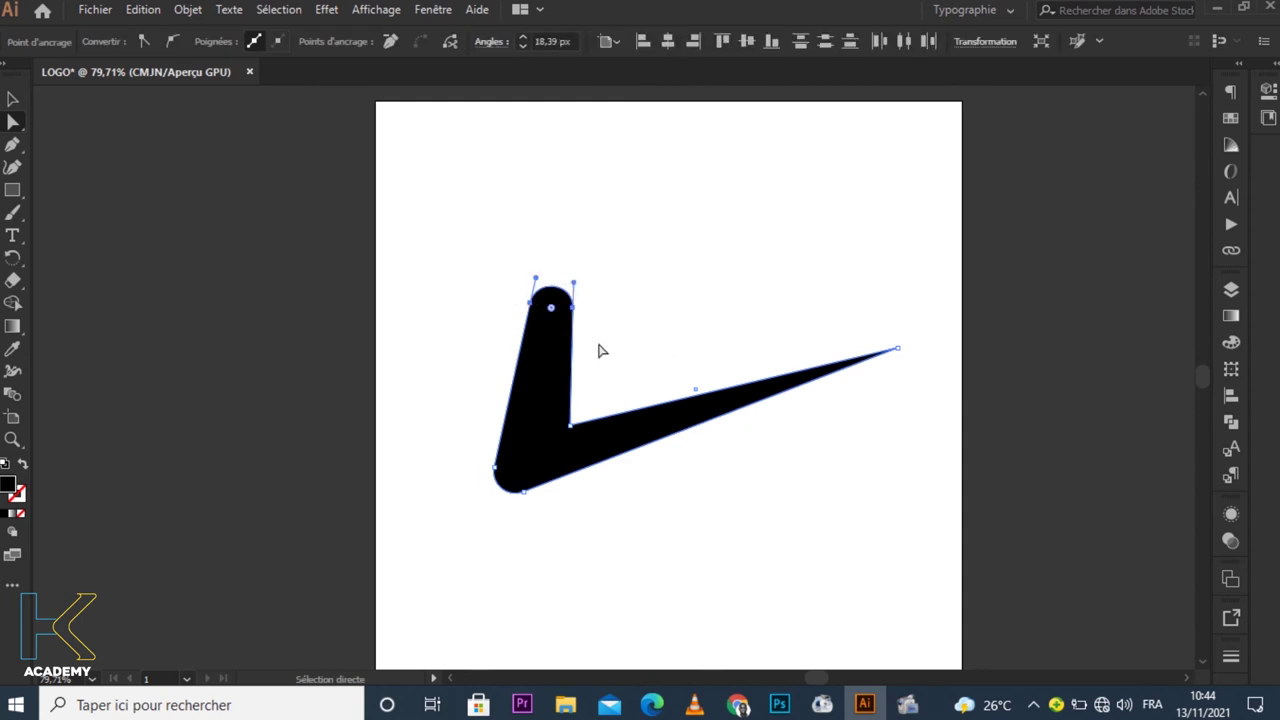
pyautogui.press('Delete')
pyautogui.hotkey('ctrl', 'z')
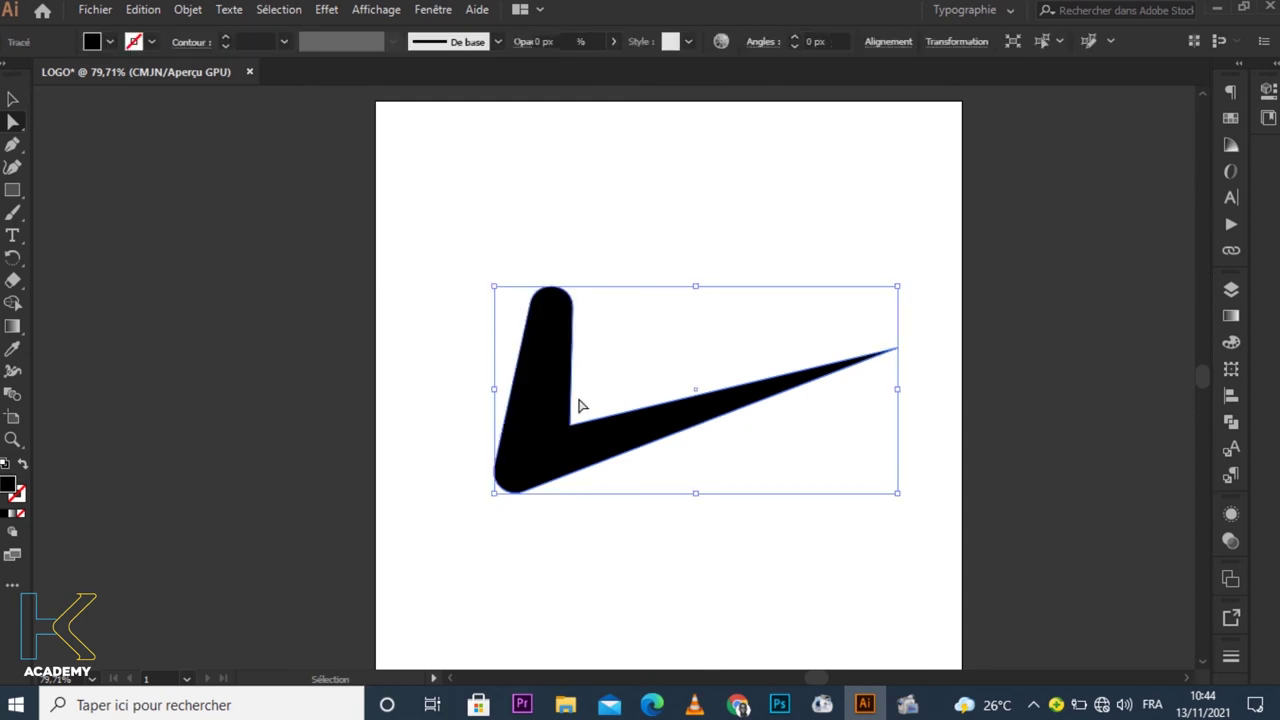
pyautogui.click(936, 375)
pyautogui.click(897, 349)
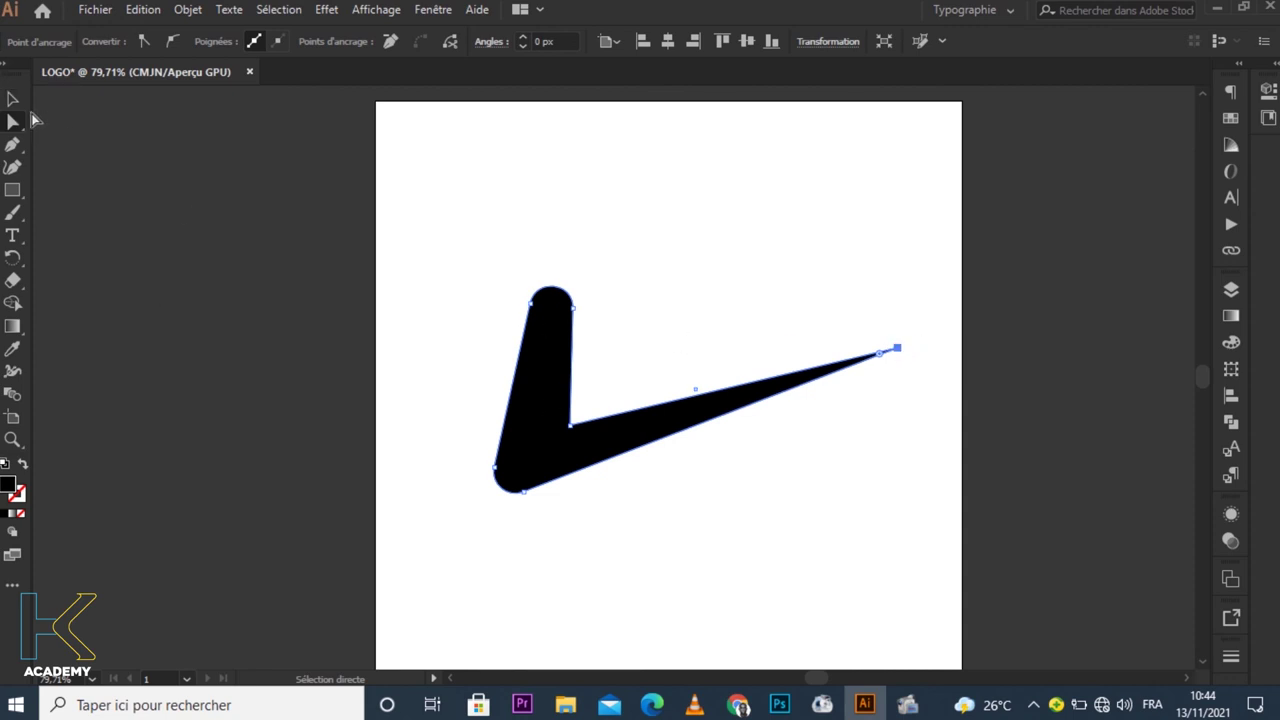
pyautogui.click(14, 99)
pyautogui.hotkey('ctrl', 'z')
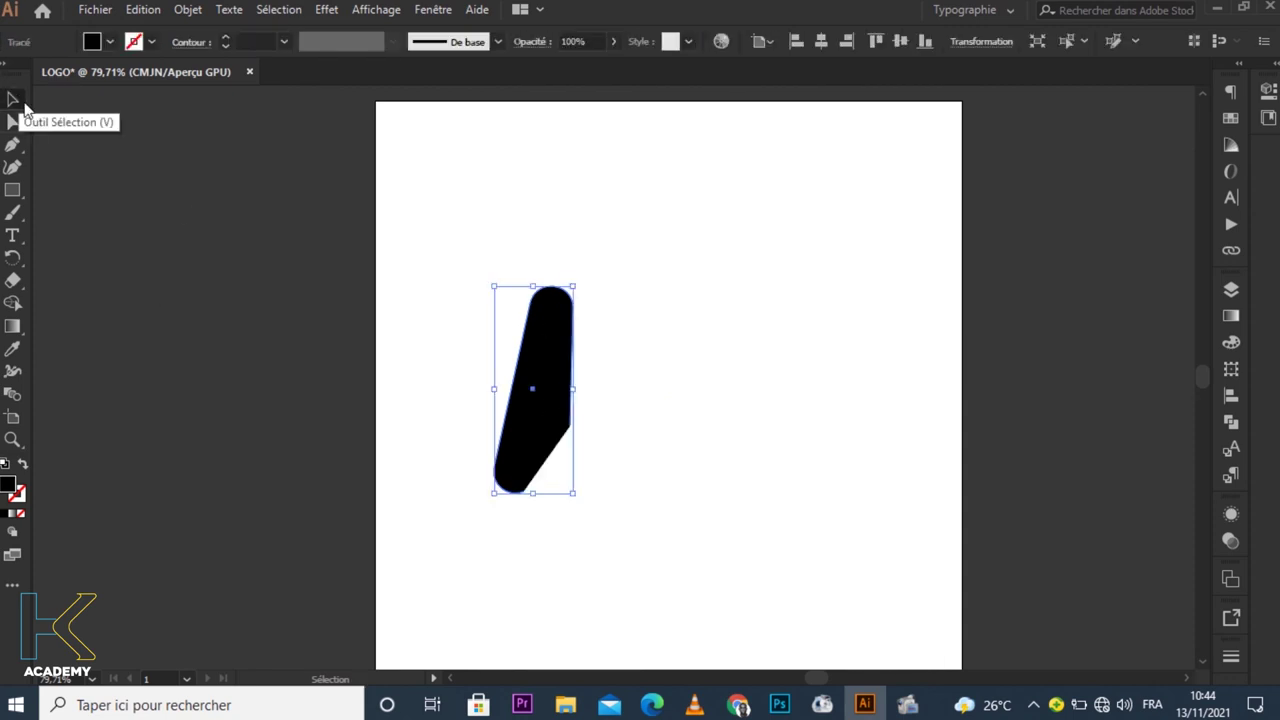
# Delete the stem and draw a roughly 218 × 218 px circle mid-page with the Ellipse tool
pyautogui.hotkey('ctrl', 'z')
pyautogui.rightClick(12, 190)
pyautogui.click(72, 212)
pyautogui.moveTo(515, 247)
pyautogui.mouseDown()
pyautogui.moveTo(764, 405)
pyautogui.moveTo(820, 465)
pyautogui.moveTo(840, 554)
pyautogui.moveTo(811, 571)
pyautogui.moveTo(789, 506)
pyautogui.moveTo(749, 454)
pyautogui.moveTo(767, 502)
pyautogui.mouseUp()
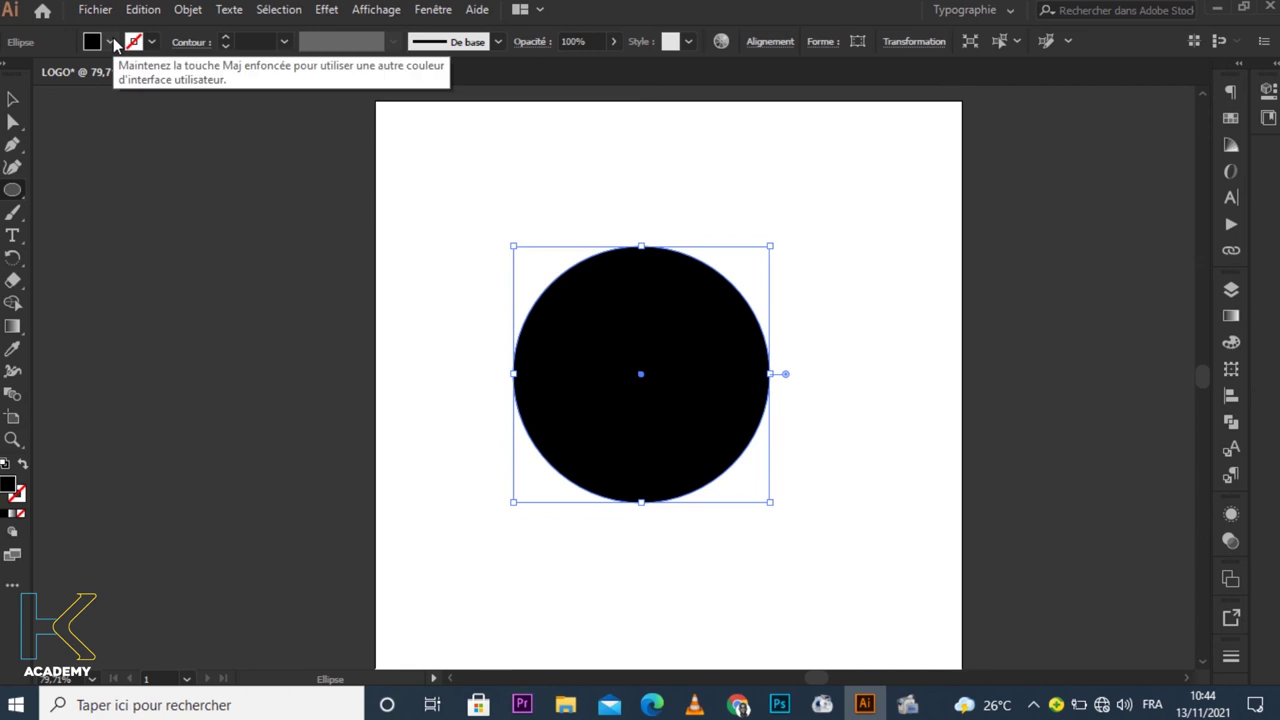
# Set the circle's fill to the green swatch
pyautogui.click(152, 42)
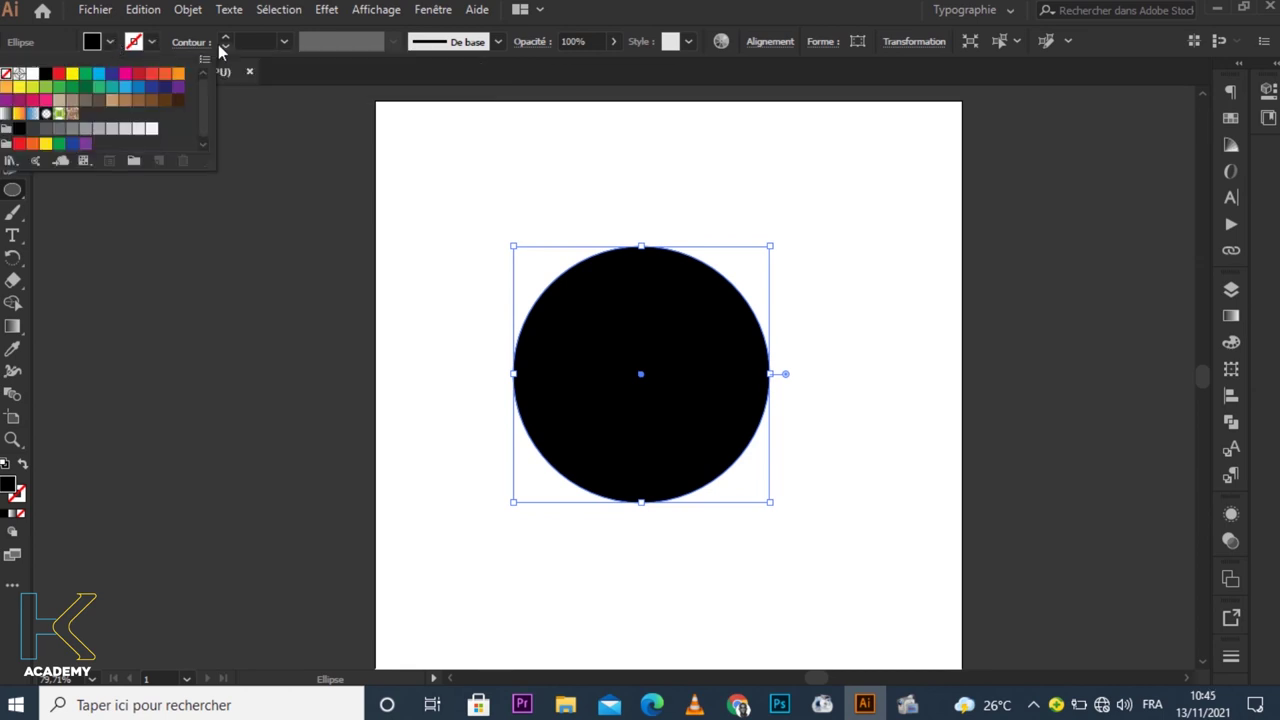
pyautogui.click(225, 48)
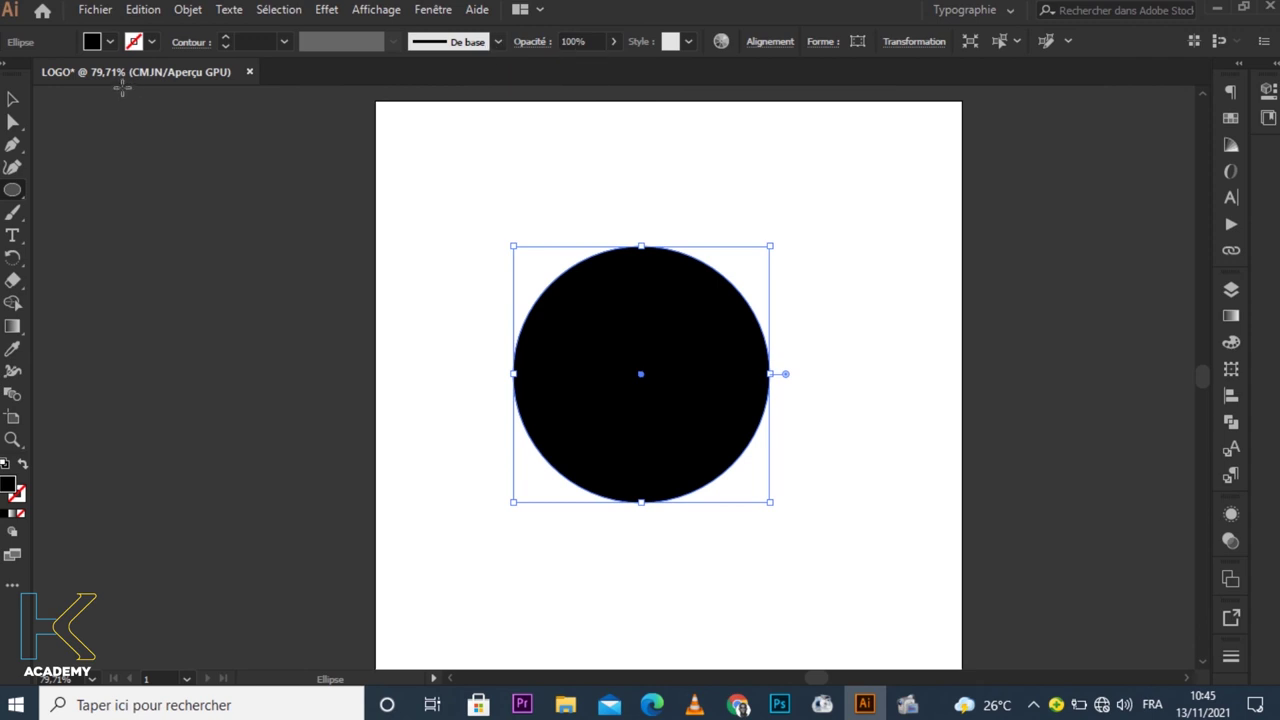
pyautogui.click(110, 42)
pyautogui.click(72, 74)
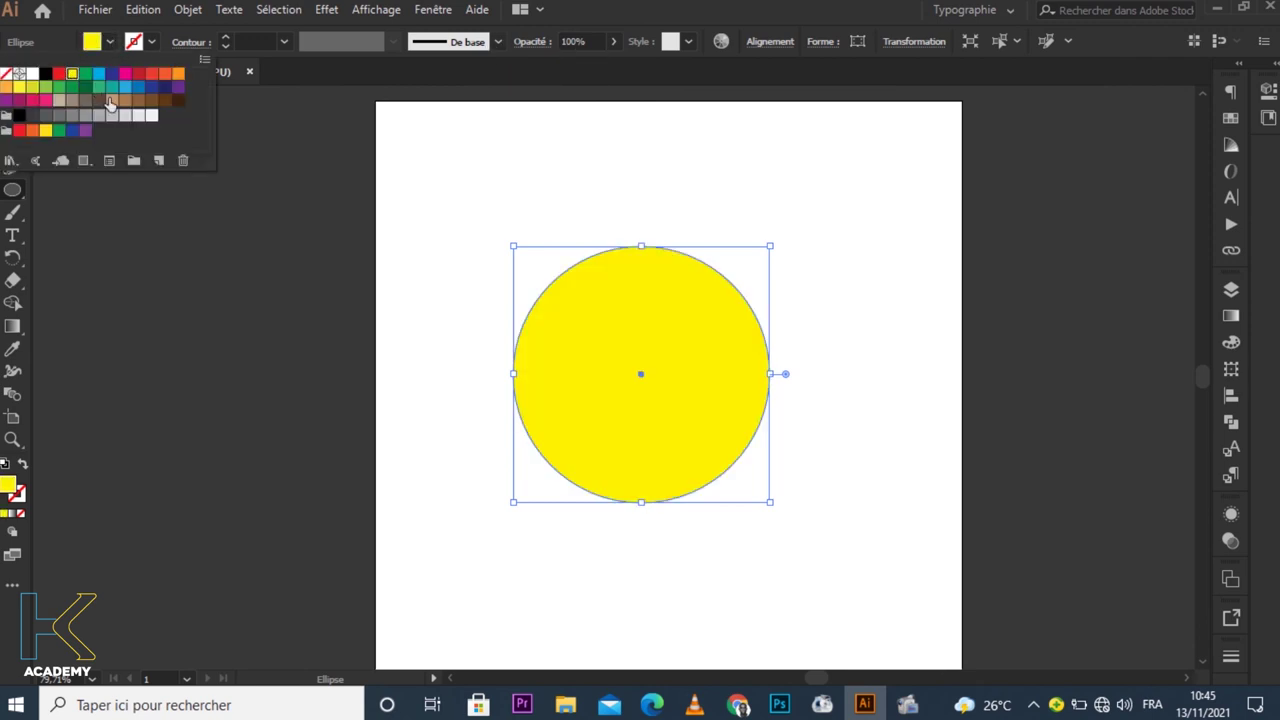
pyautogui.click(98, 87)
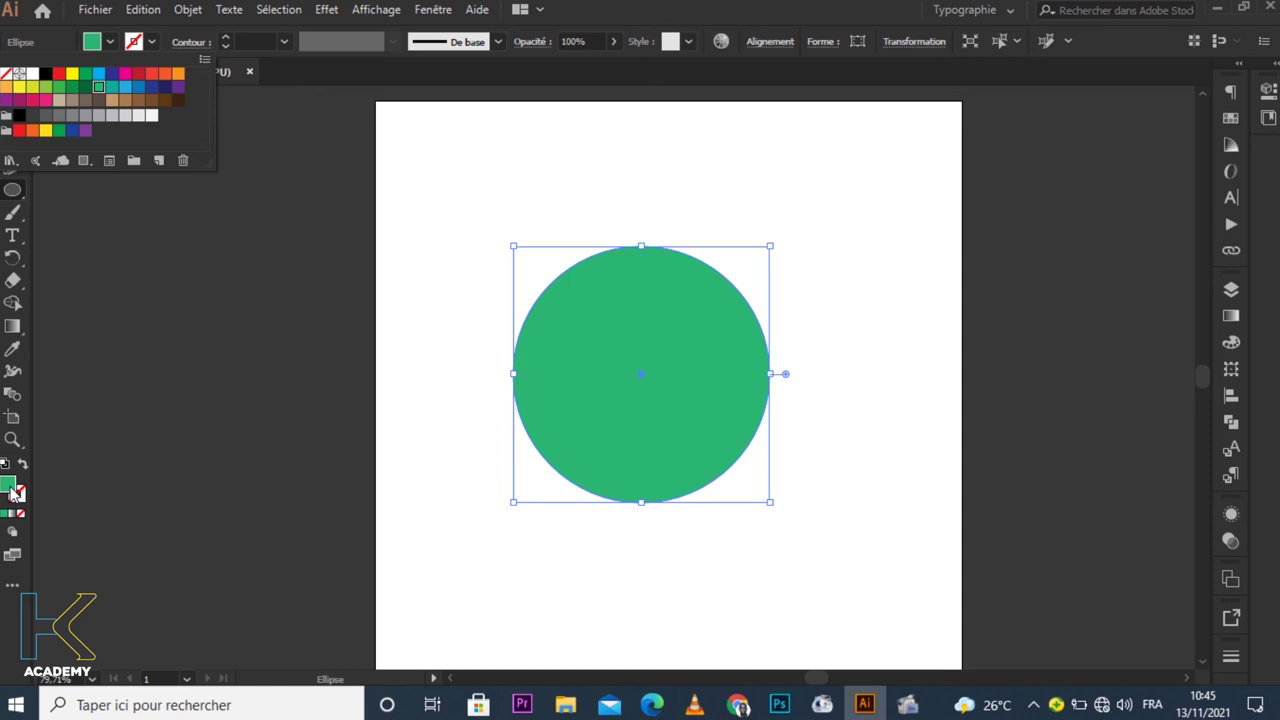
pyautogui.click(333, 67)
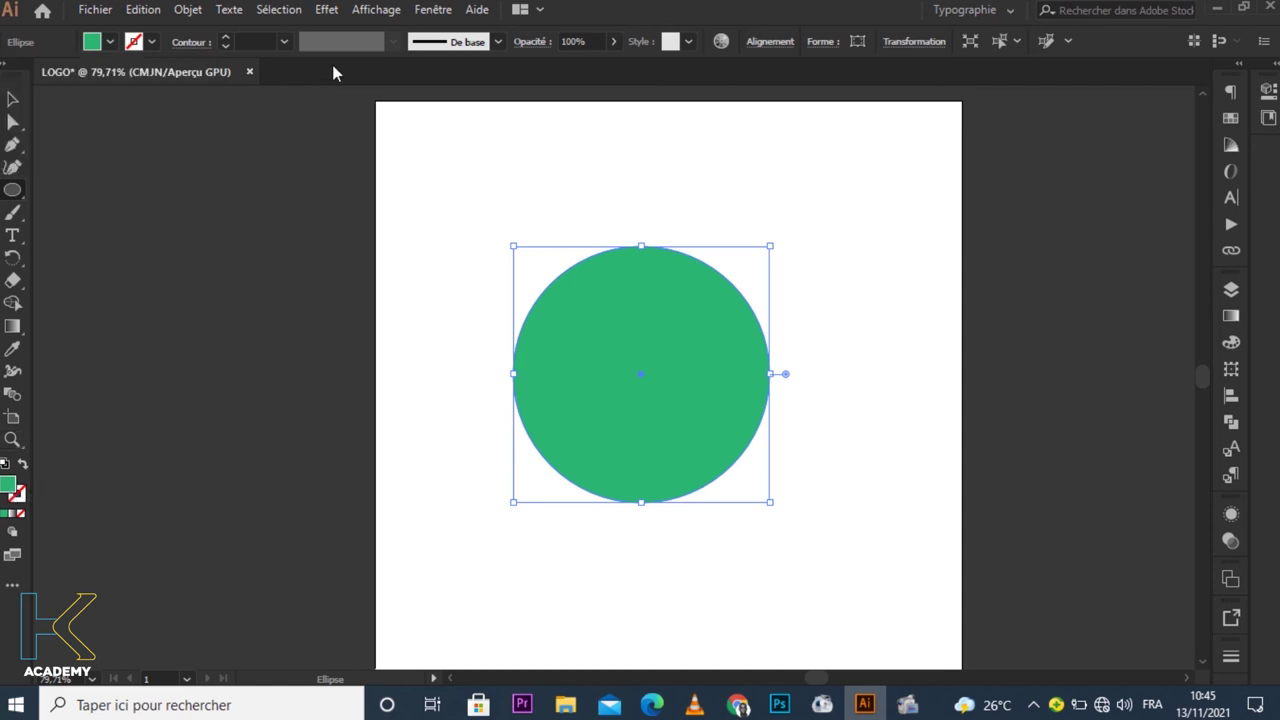
# Toggle between the fill and stroke colour boxes and open the stroke swatches
pyautogui.click(19, 499)
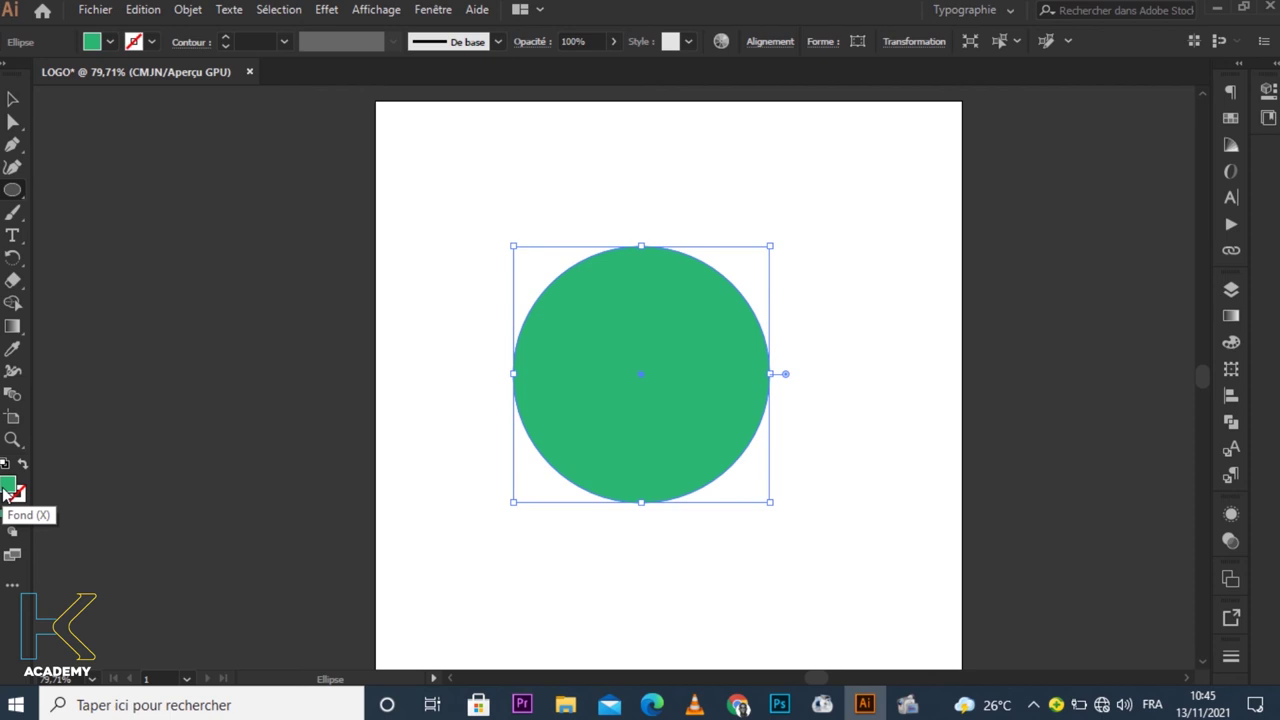
pyautogui.click(6, 488)
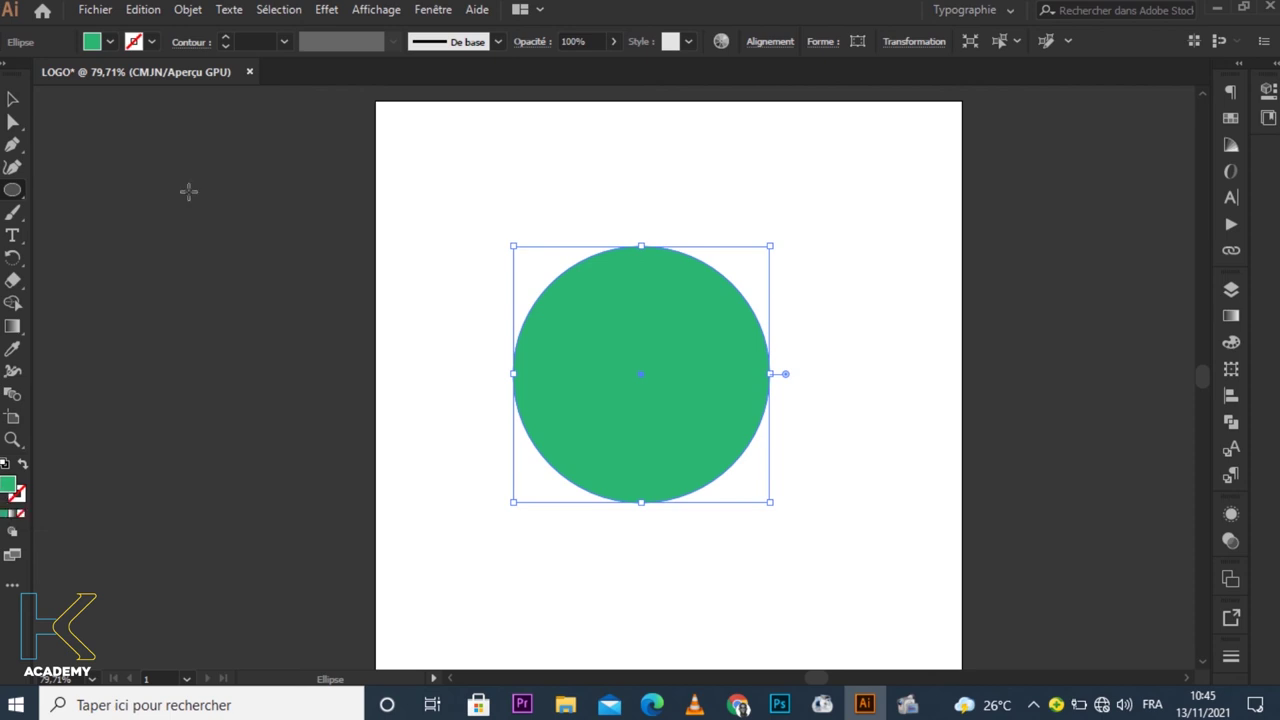
pyautogui.click(153, 43)
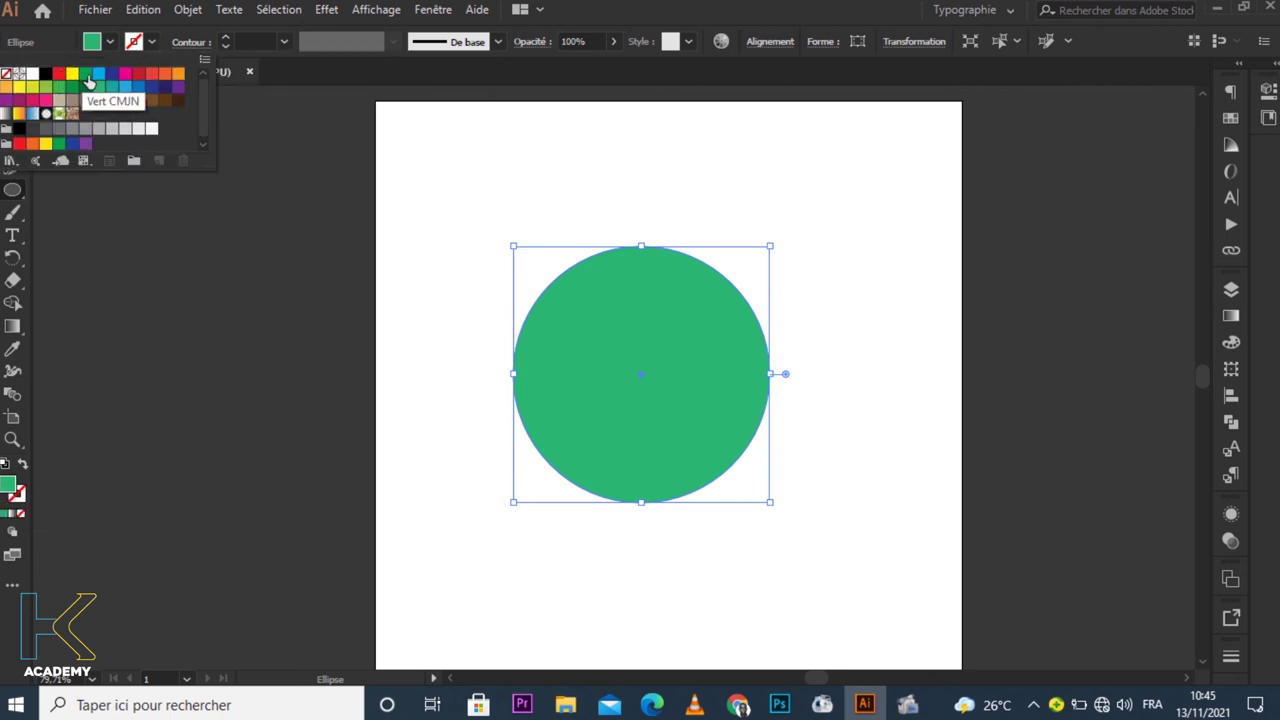
# Give the circle a cyan stroke with a 15 pt weight
pyautogui.click(99, 74)
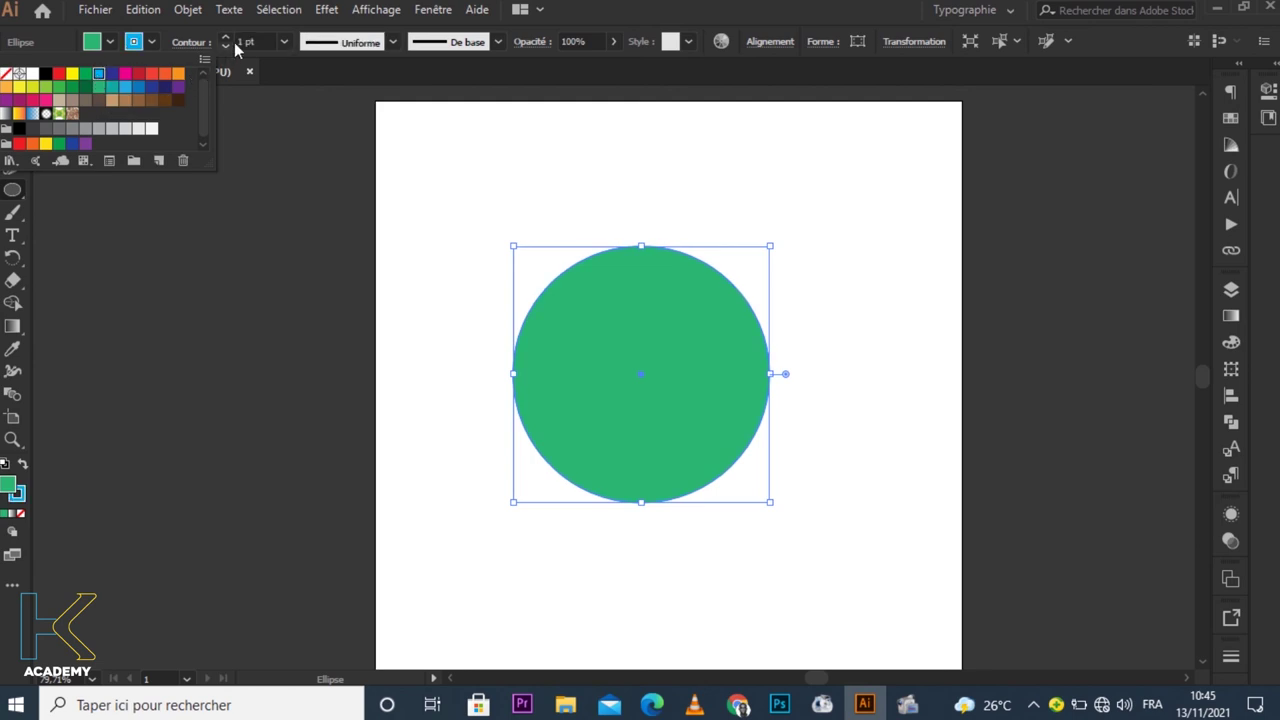
pyautogui.click(263, 51)
pyautogui.scroll(3, 263, 51)
pyautogui.scroll(3, 263, 51)
pyautogui.scroll(3, 263, 51)
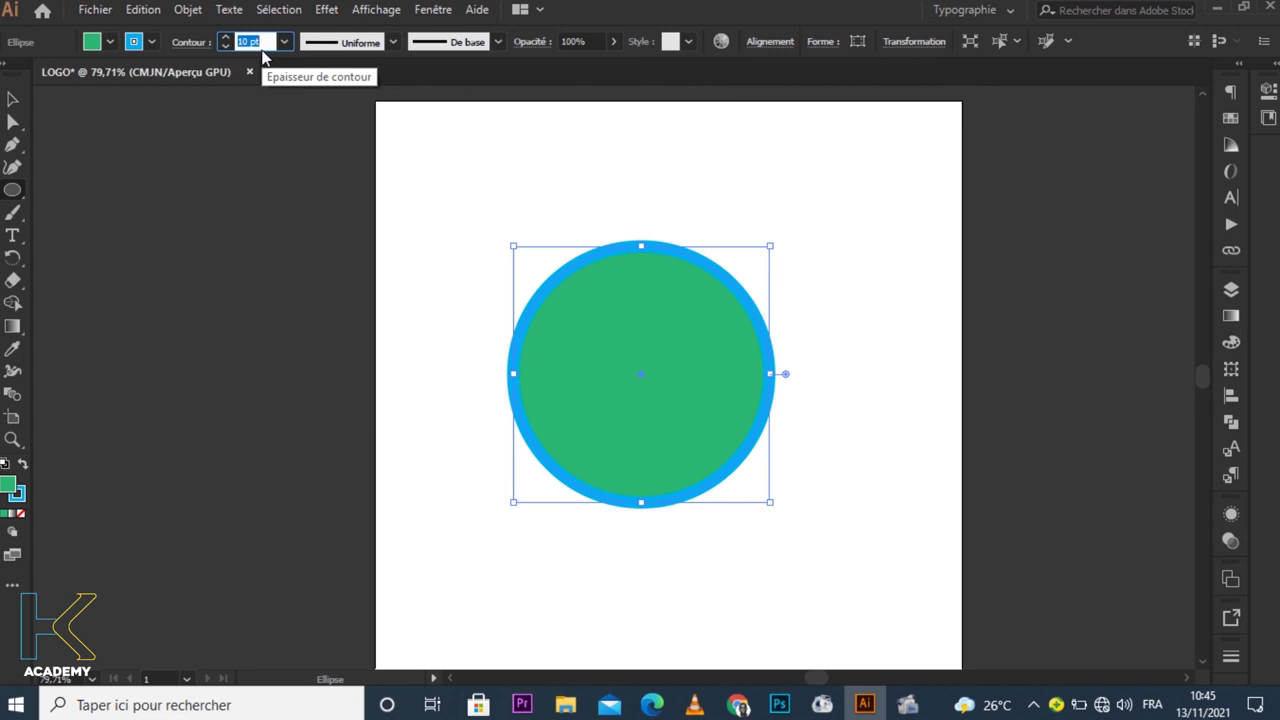
pyautogui.scroll(2, 263, 51)
pyautogui.scroll(3, 263, 51)
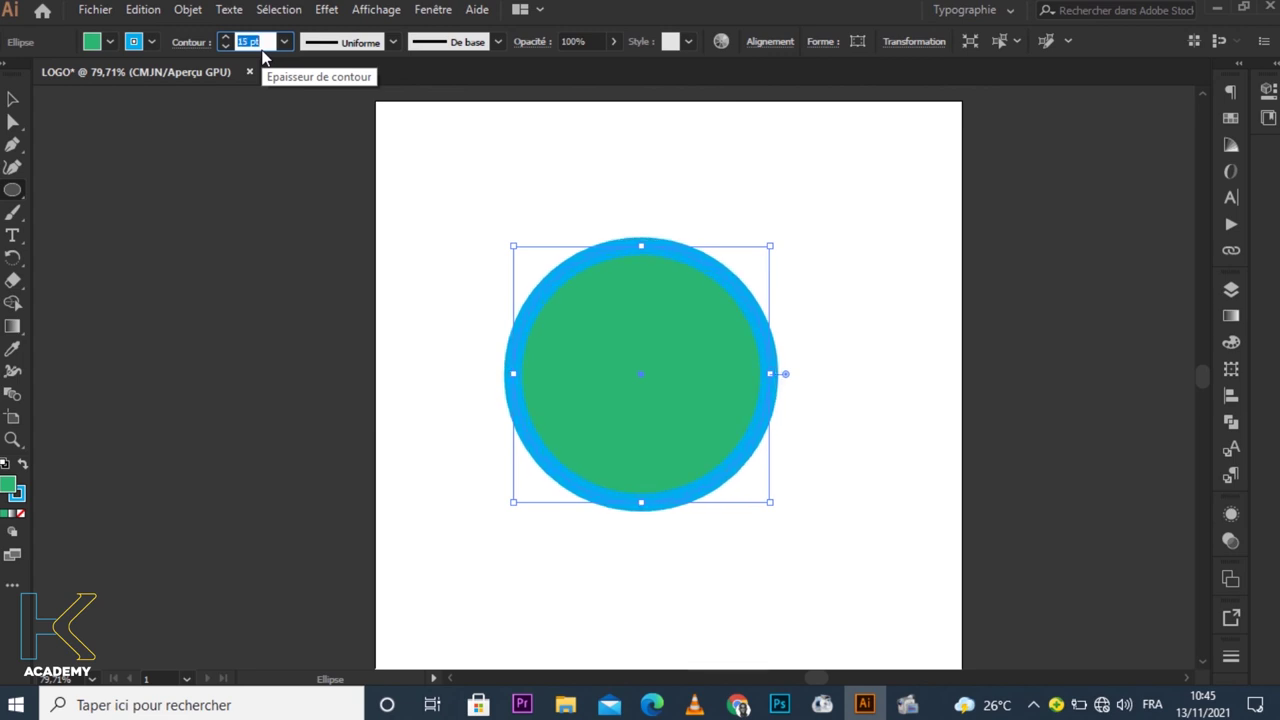
# Deselect the circle, try moving it slightly up-left, then undo the move
pyautogui.click(12, 99)
pyautogui.click(337, 259)
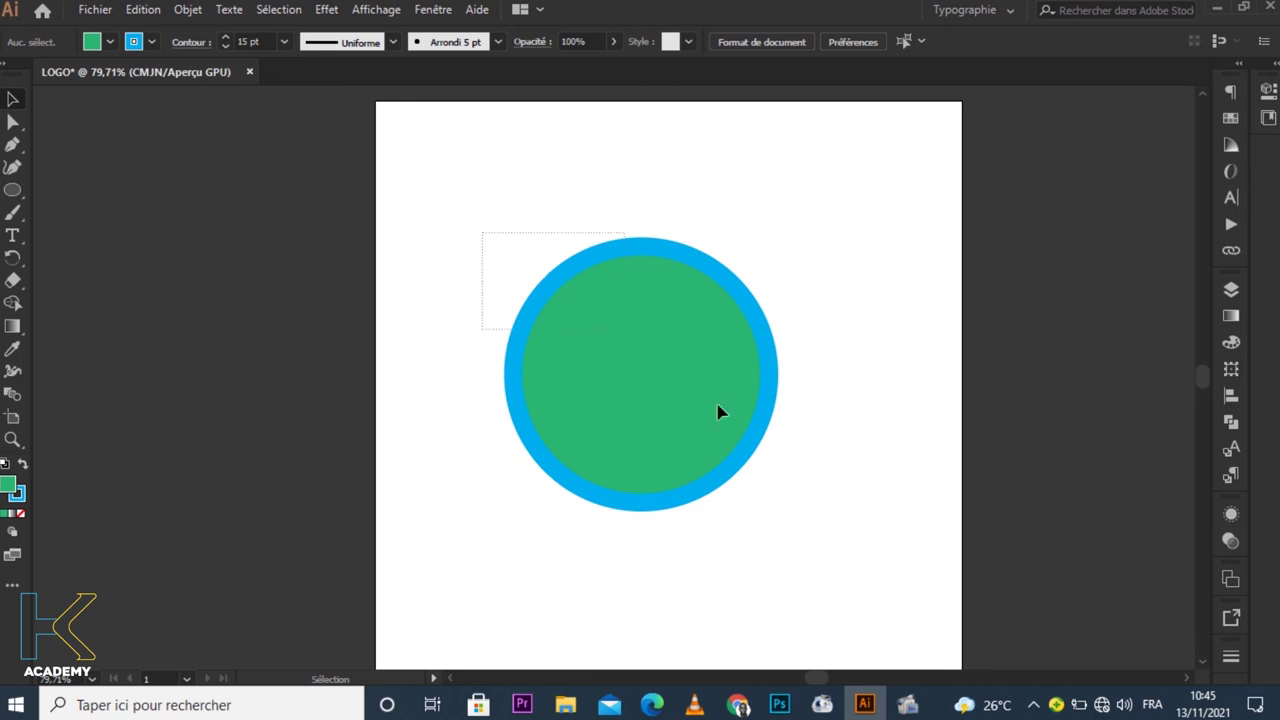
pyautogui.moveTo(717, 409); pyautogui.dragTo(665, 400)
pyautogui.hotkey('ctrl', 'z')
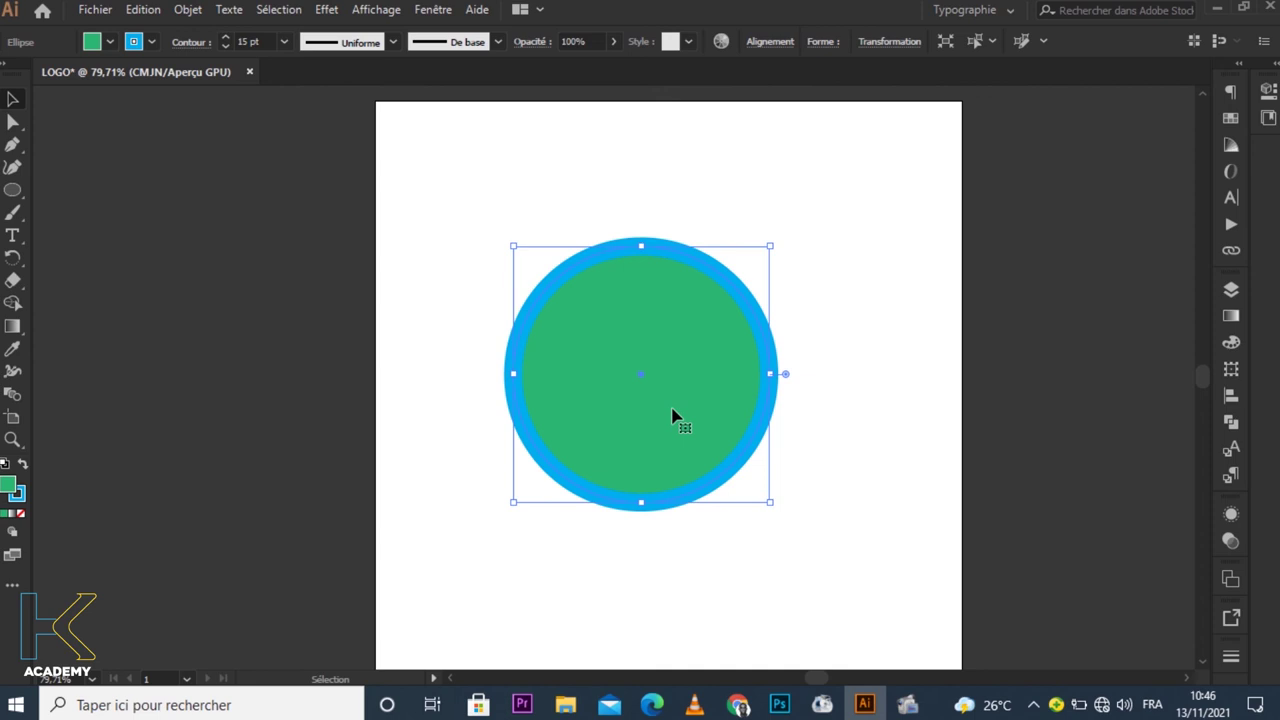
# Delete the circle and place a new text object, typing 'TE'
pyautogui.press('Delete')
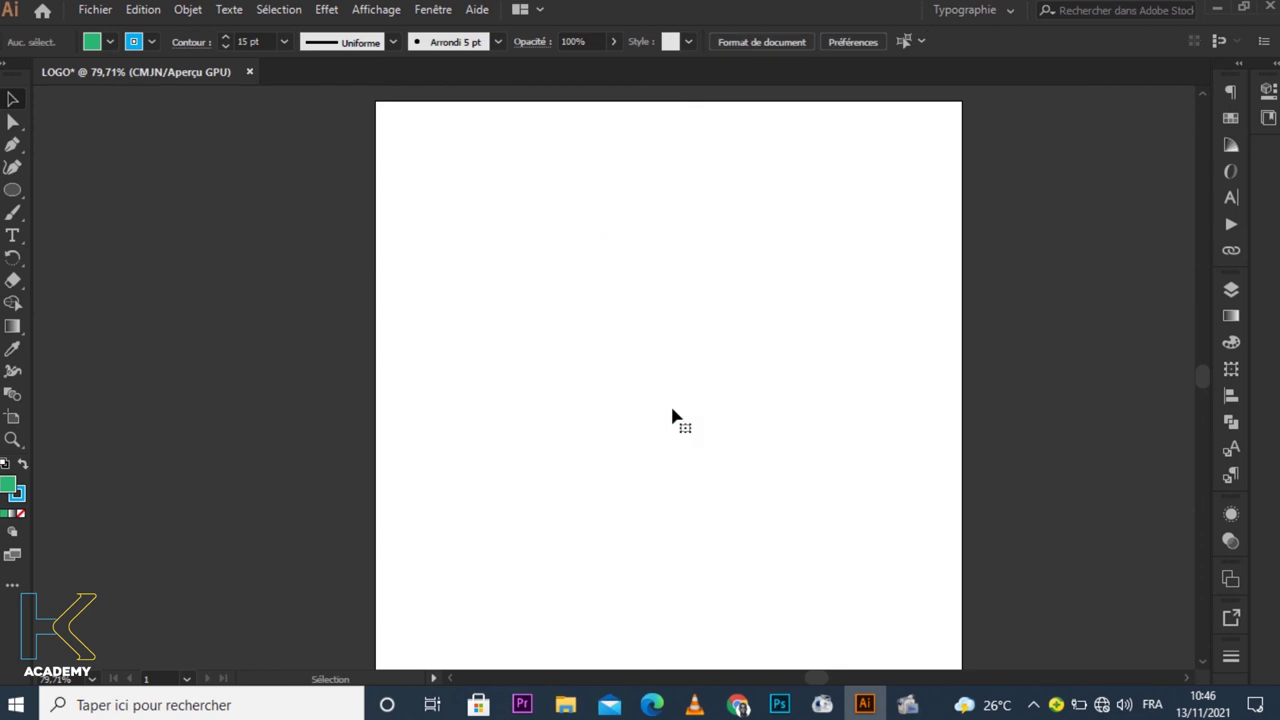
pyautogui.click(12, 235)
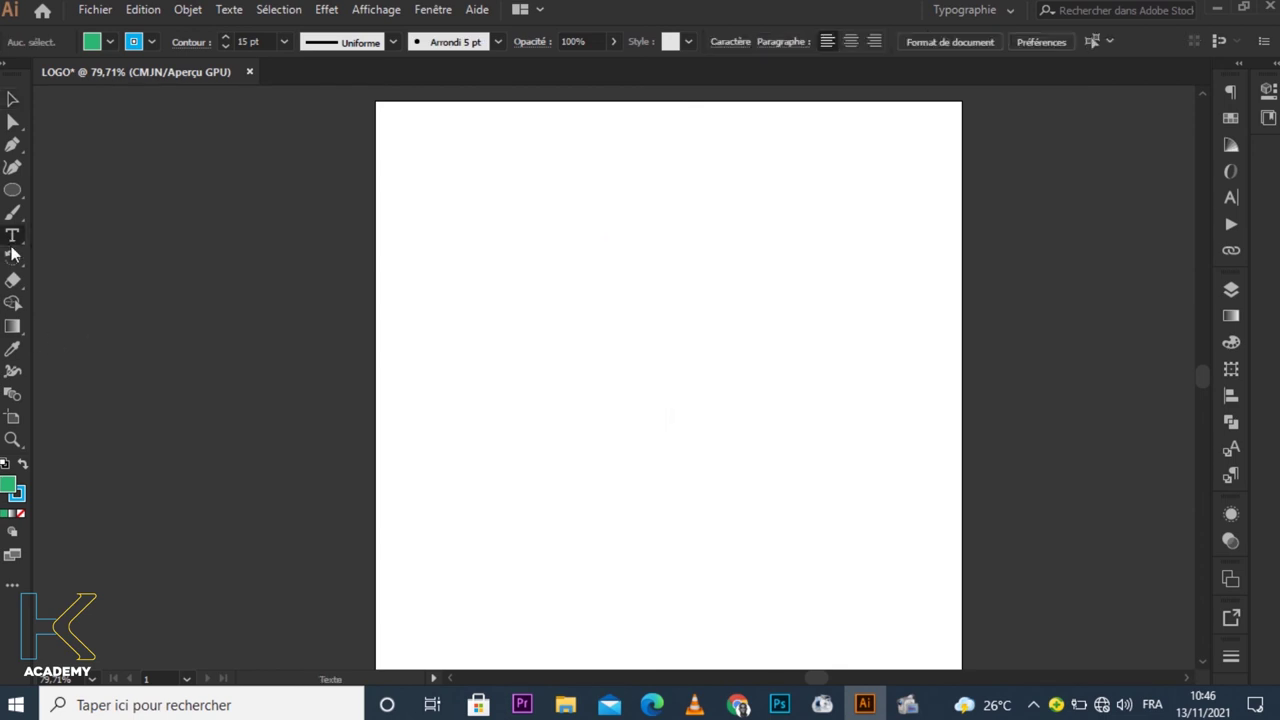
pyautogui.click(502, 306)
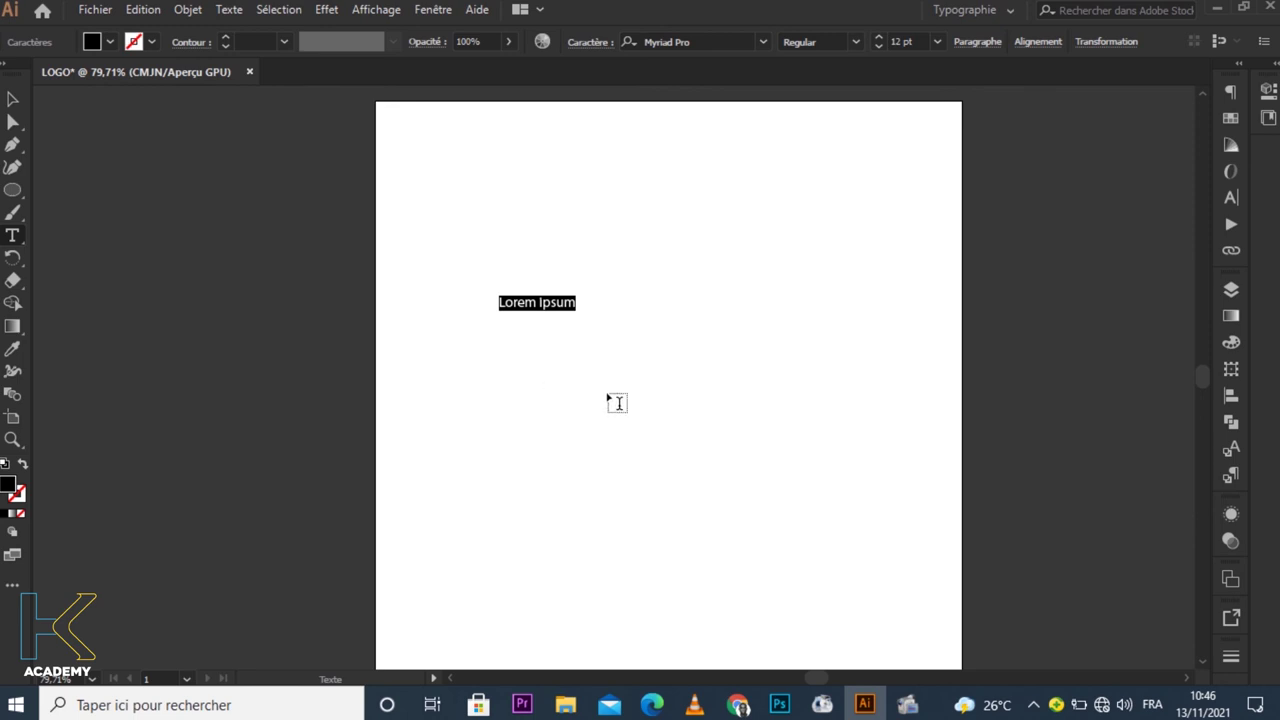
pyautogui.write('TEXTE')
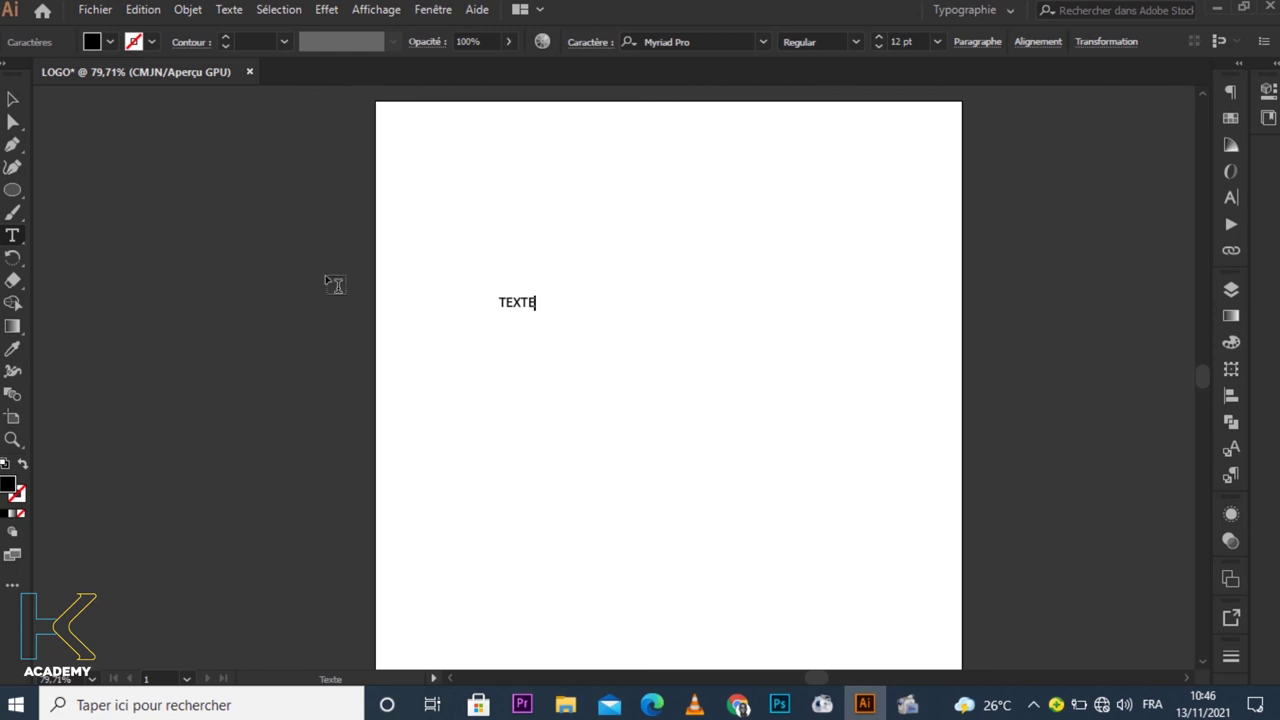
# Check the font family and size fields, then select all the letters of TEXTE
pyautogui.click(646, 42)
pyautogui.click(680, 43)
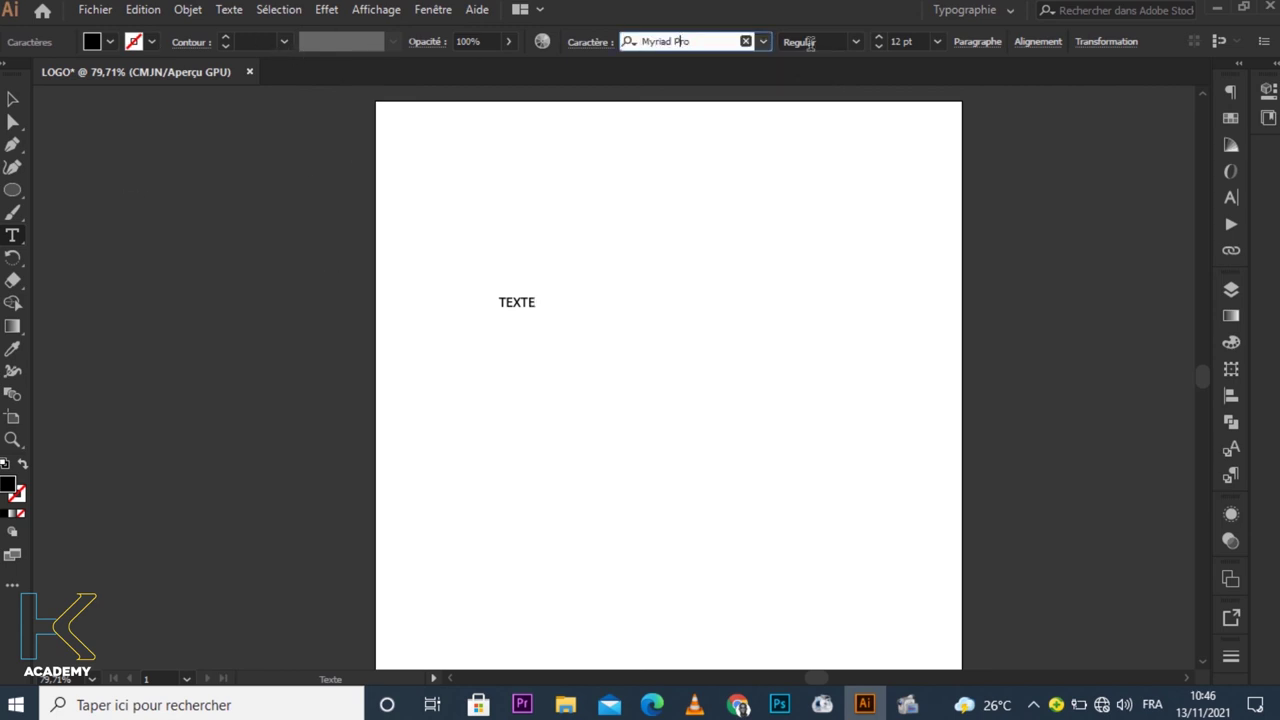
pyautogui.click(895, 40)
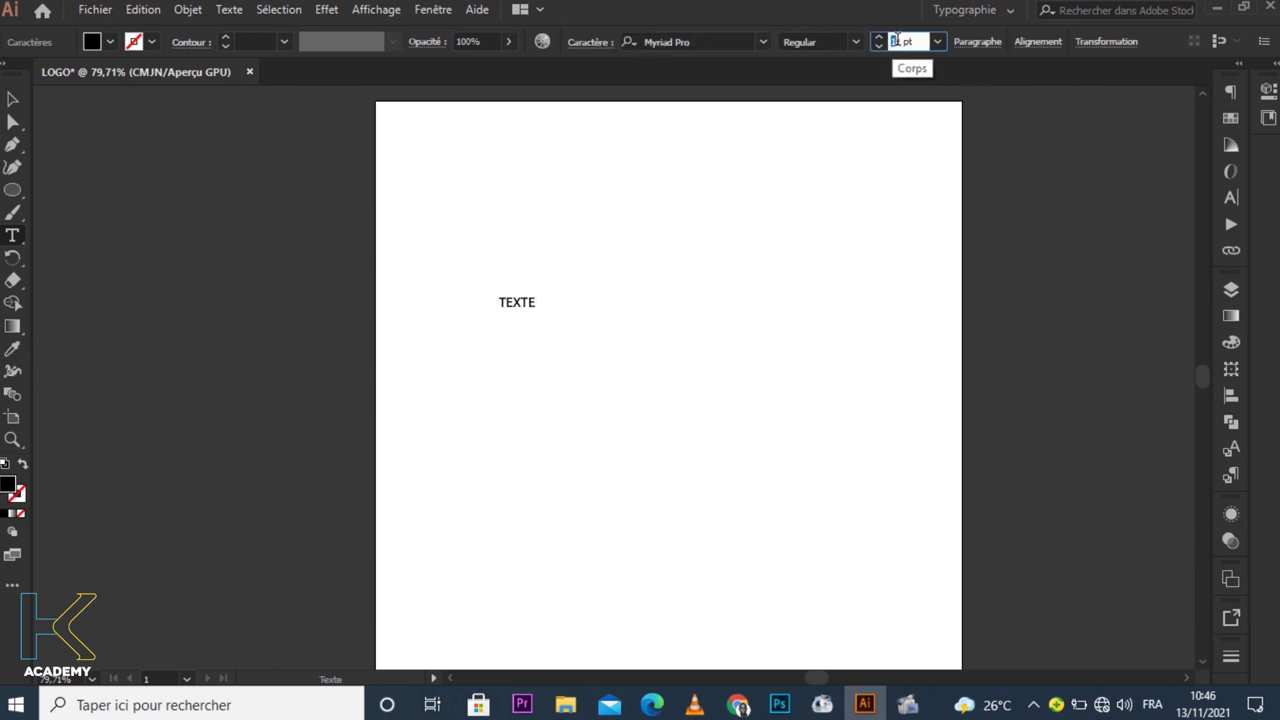
pyautogui.press('Escape')
pyautogui.click(513, 298)
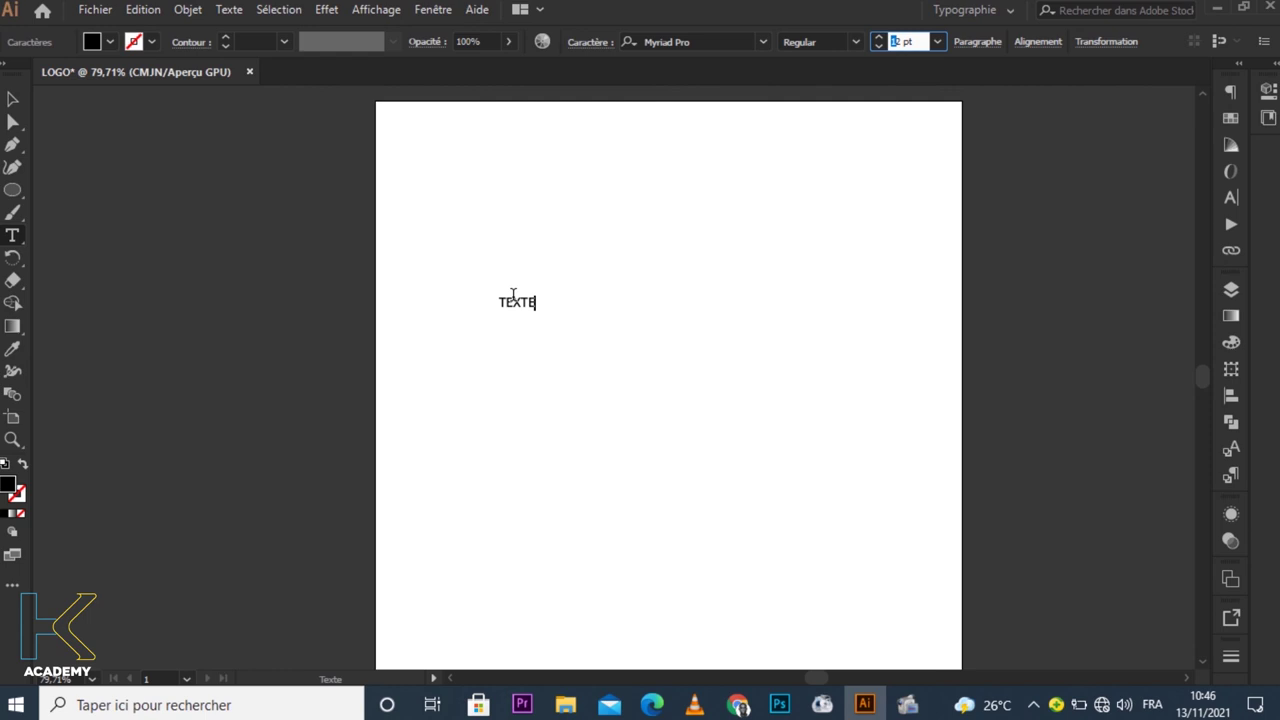
pyautogui.moveTo(503, 304); pyautogui.dragTo(560, 300)
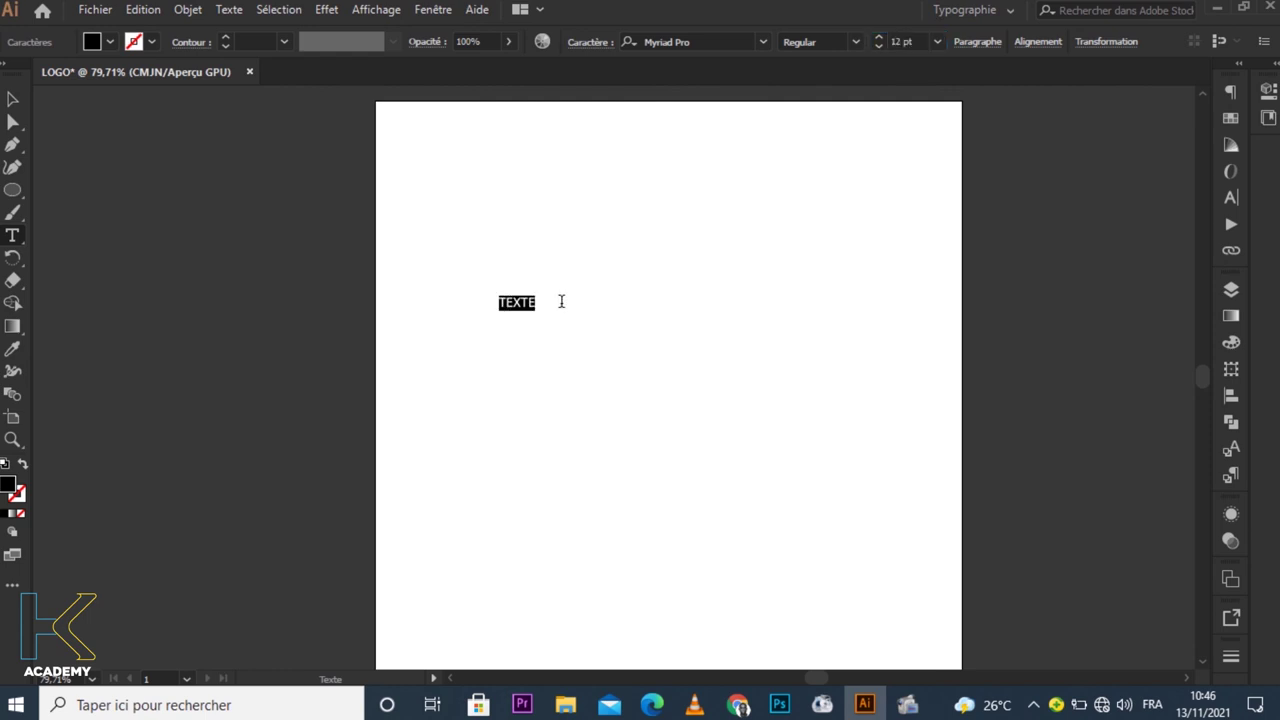
# Raise the TEXTE font size step by step to 58 pt
pyautogui.click(880, 38)
pyautogui.click(880, 38)
pyautogui.click(880, 38)
pyautogui.click(880, 38)
pyautogui.click(880, 38)
pyautogui.click(880, 38)
pyautogui.click(880, 38)
pyautogui.click(880, 38)
pyautogui.click(880, 38)
pyautogui.click(880, 38)
pyautogui.click(880, 38)
pyautogui.click(880, 38)
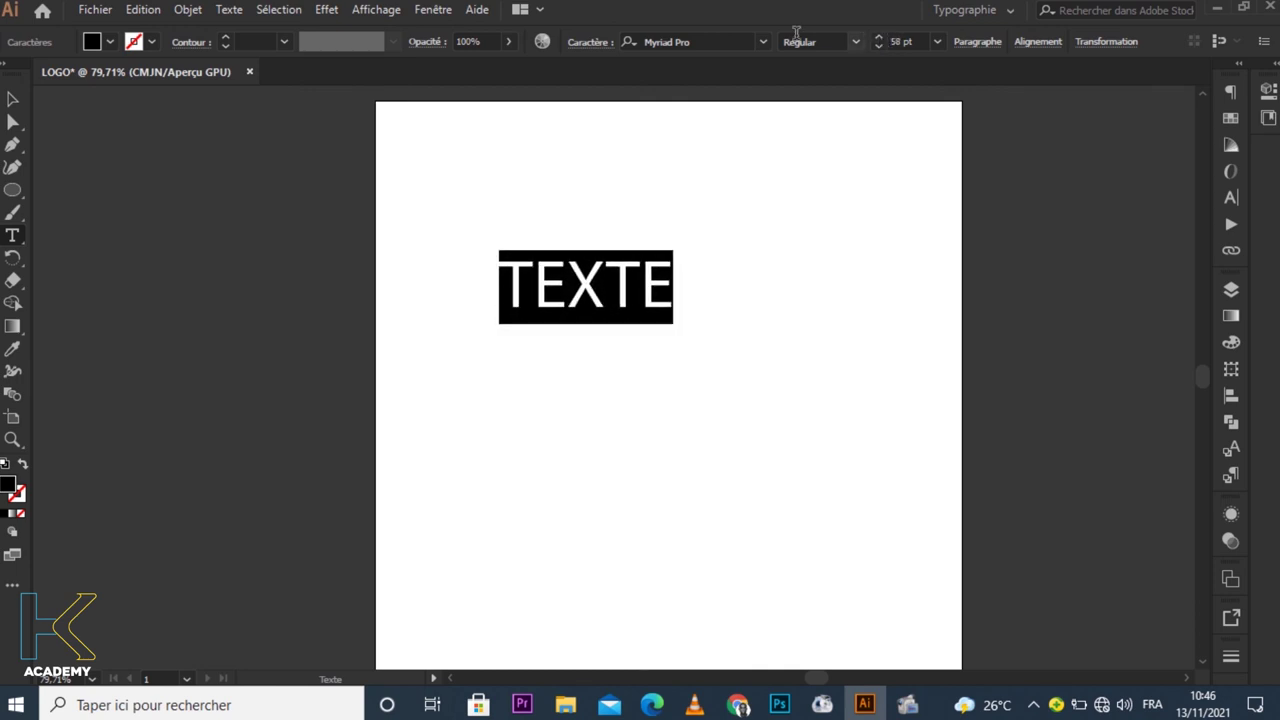
# Set TEXTE in the Achtung! Polizei font
pyautogui.click(700, 44)
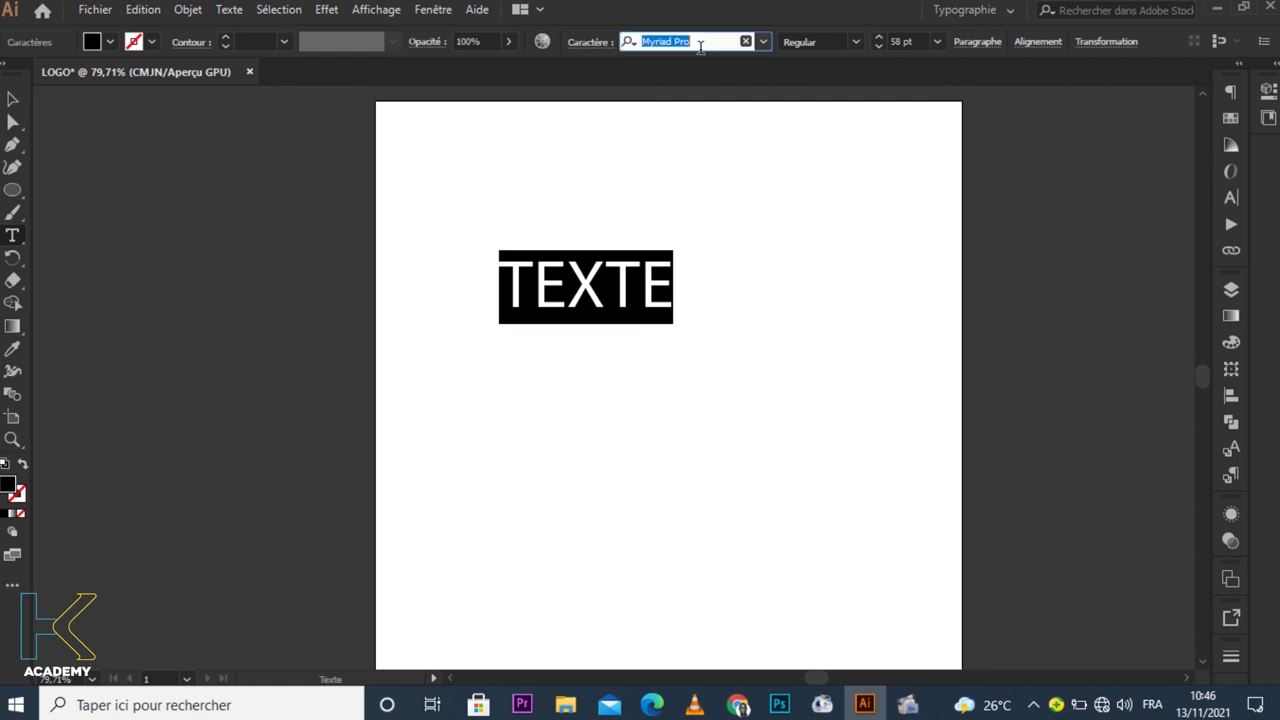
pyautogui.click(764, 42)
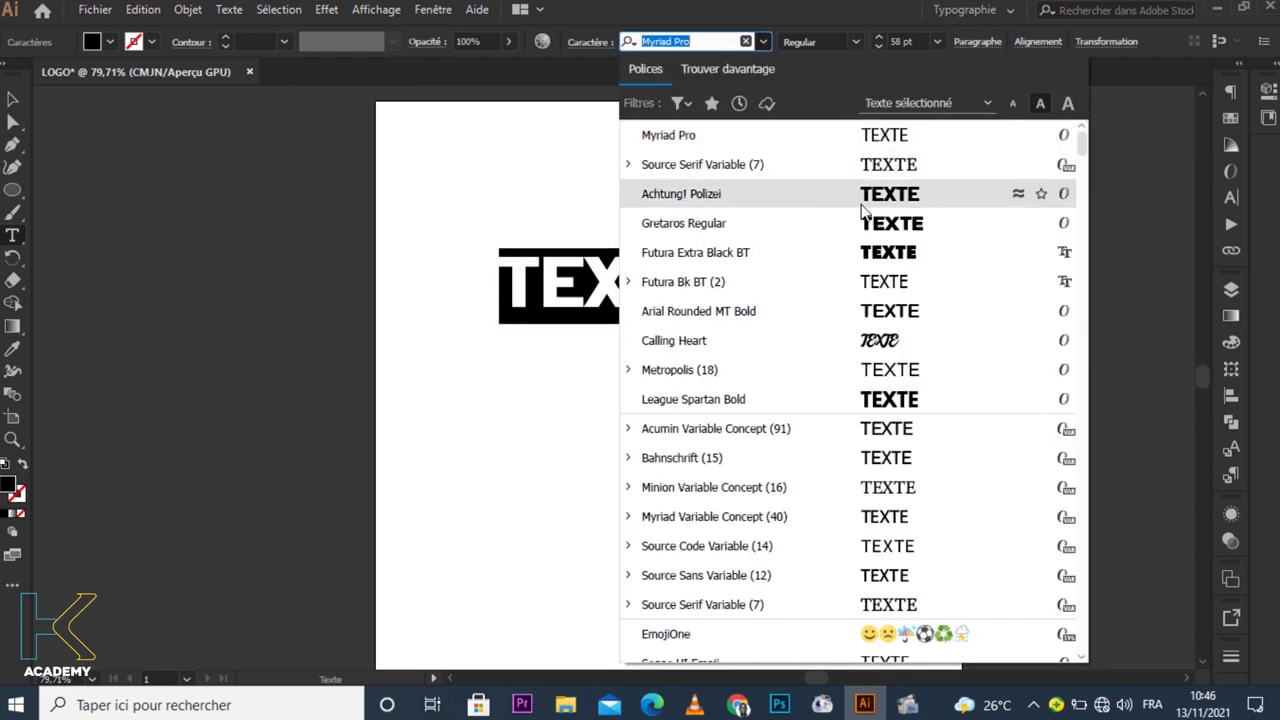
pyautogui.click(875, 195)
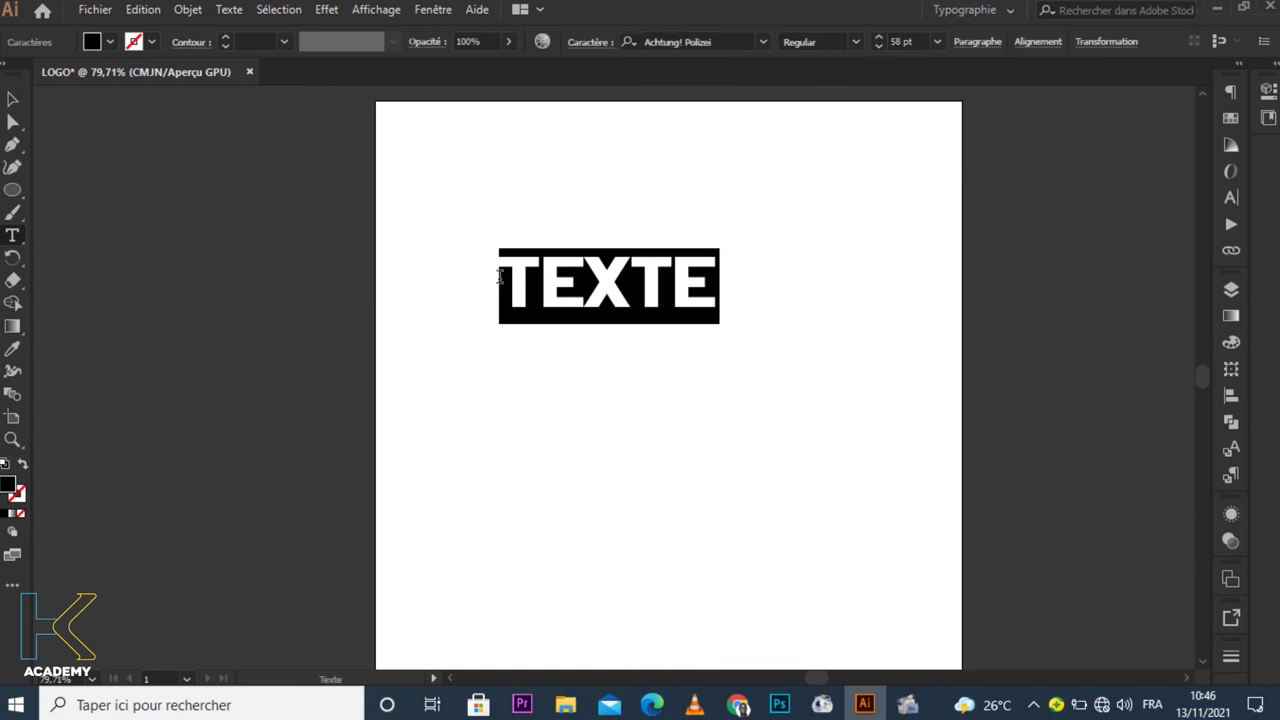
pyautogui.click(12, 100)
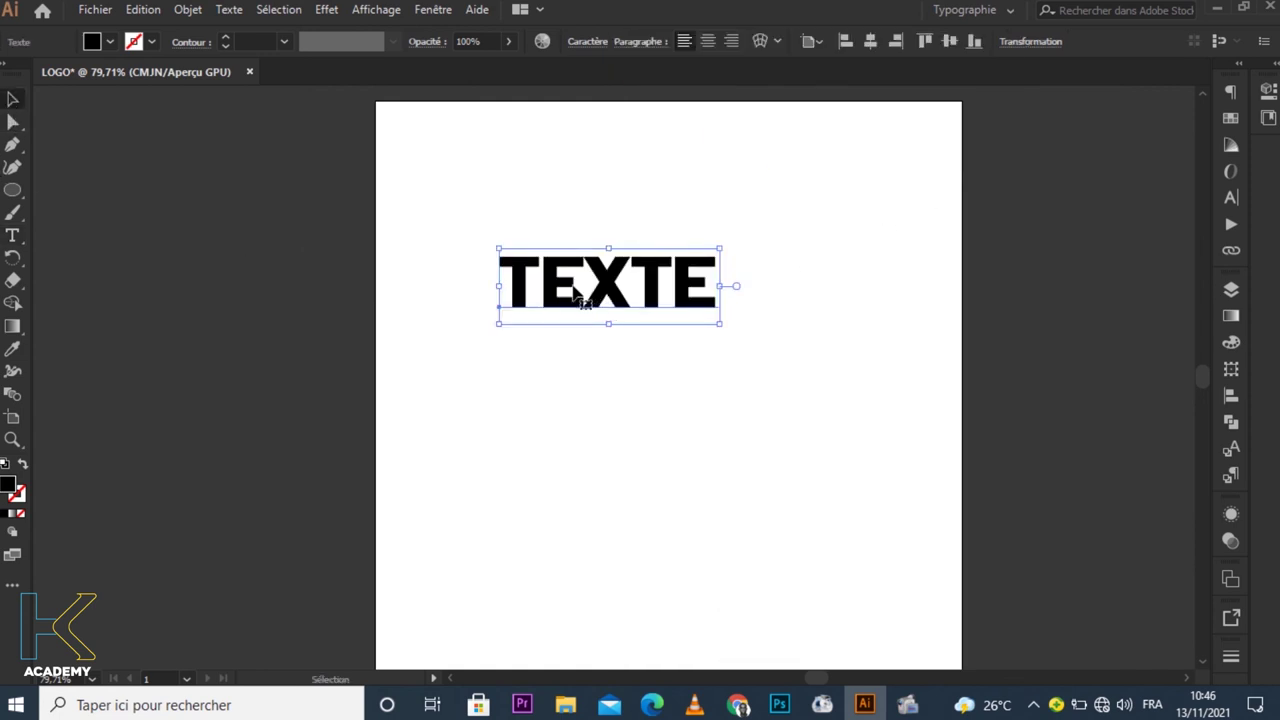
# Move TEXTE slightly lower and float the Caractère panel over the canvas
pyautogui.moveTo(586, 294); pyautogui.dragTo(614, 356)
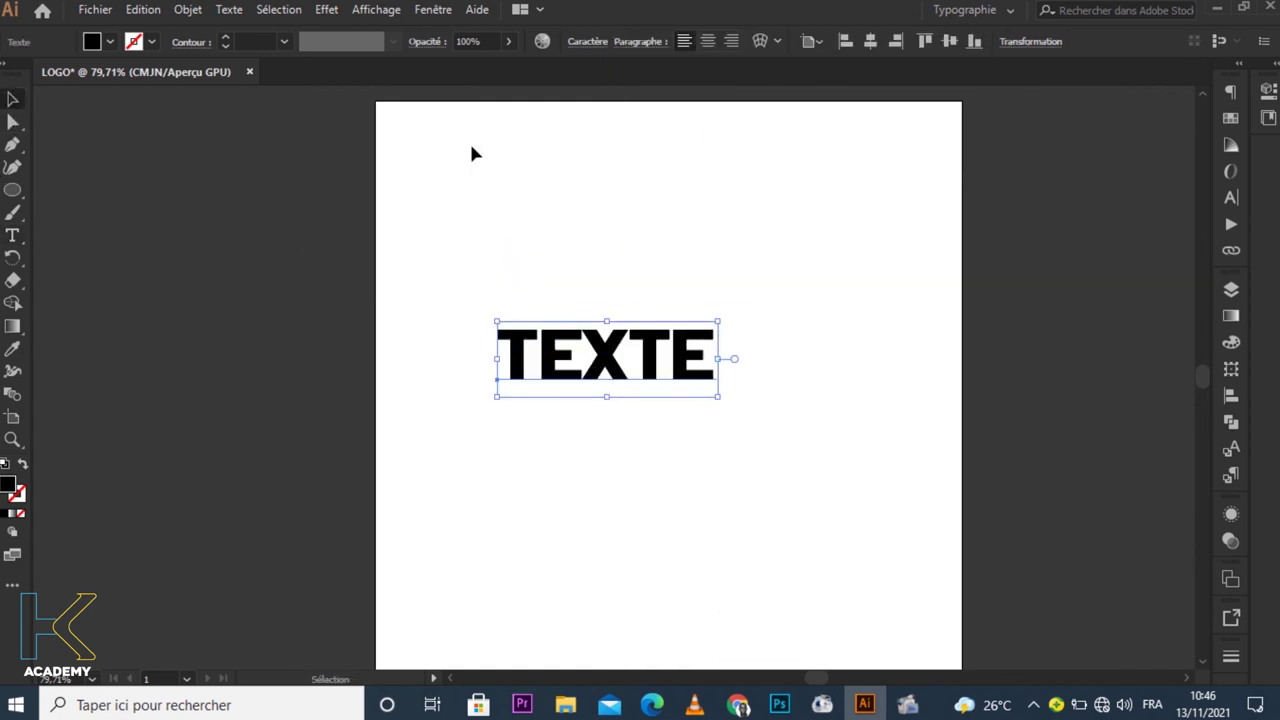
pyautogui.click(434, 10)
pyautogui.click(434, 10)
pyautogui.click(434, 10)
pyautogui.scroll(-2, 600, 640)
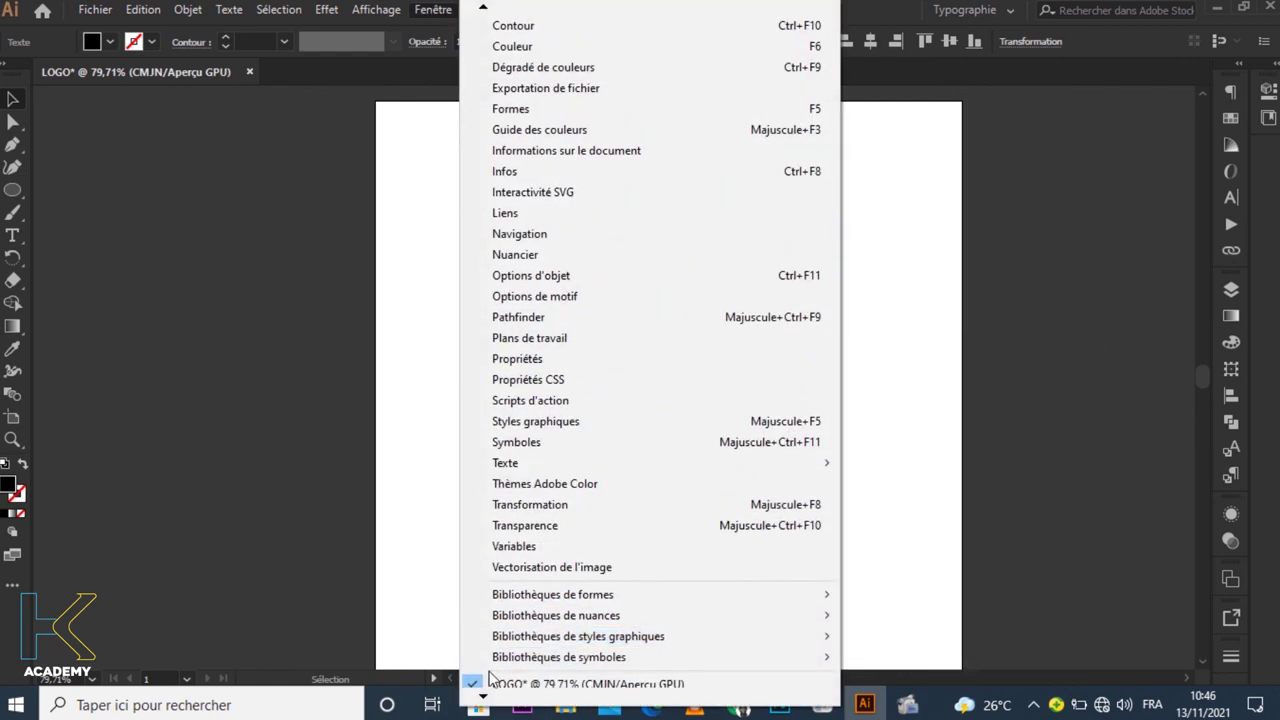
pyautogui.moveTo(540, 442)
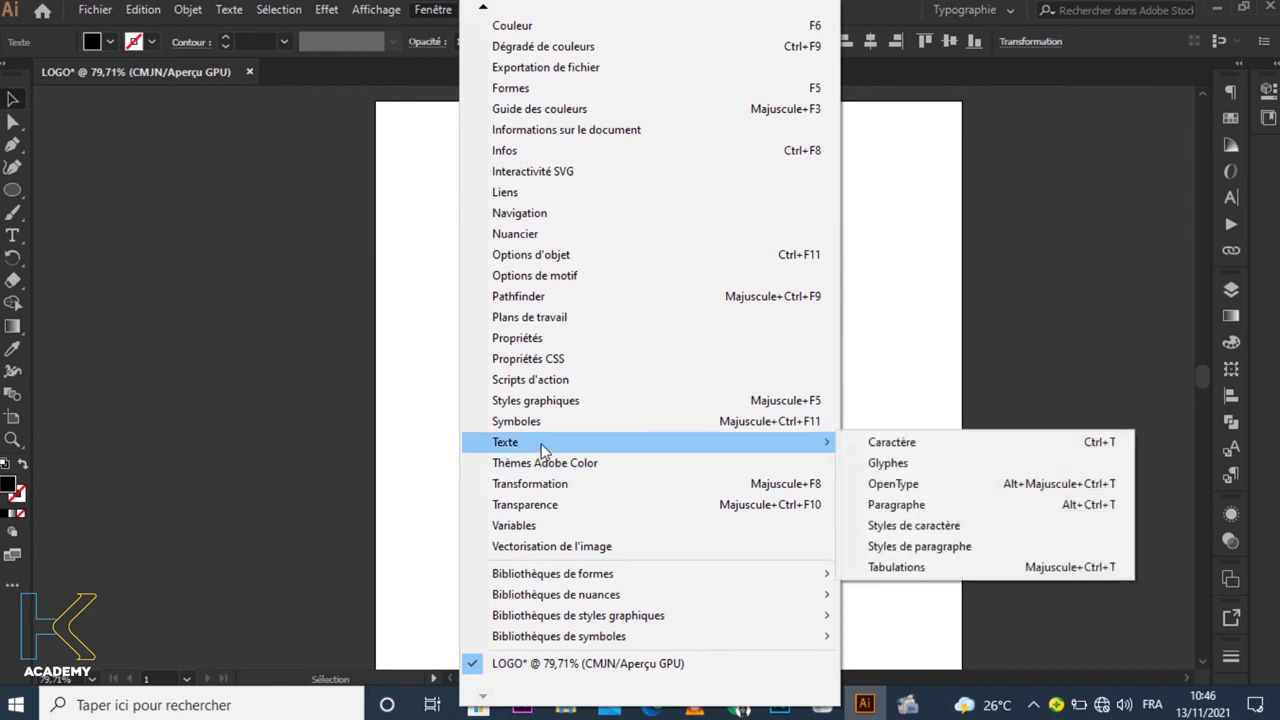
pyautogui.click(888, 447)
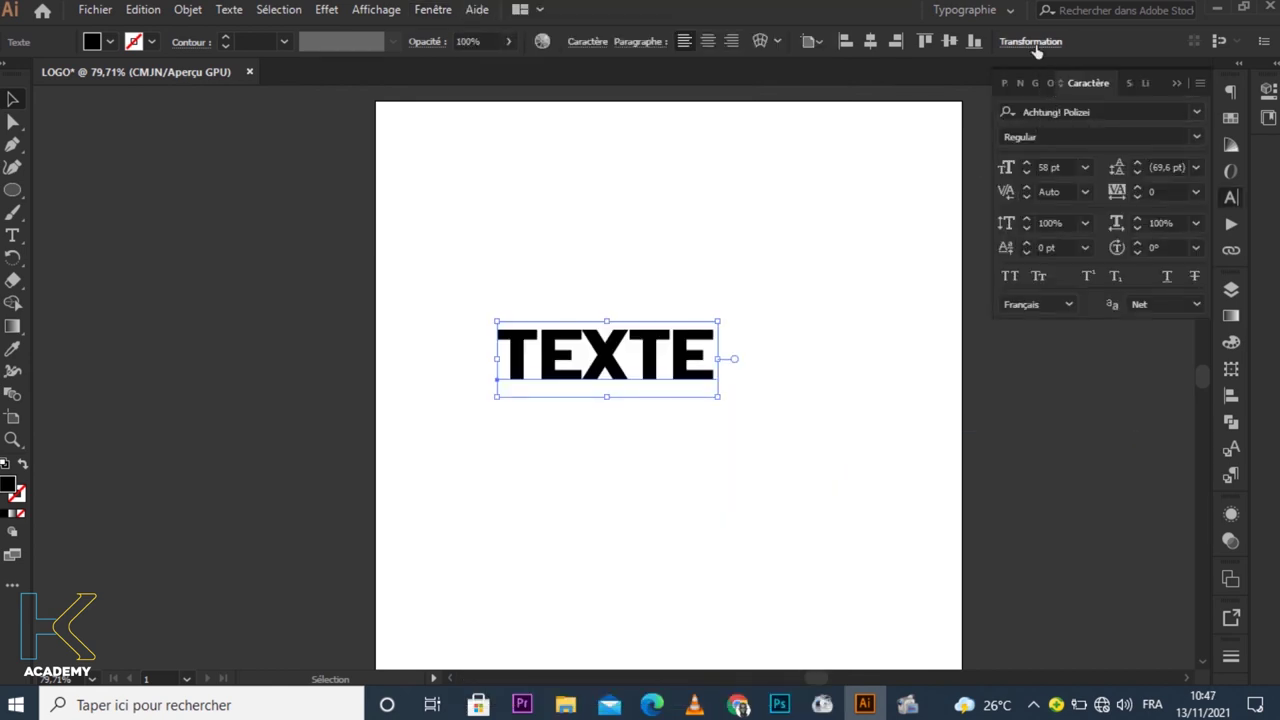
pyautogui.moveTo(1089, 82)
pyautogui.mouseDown()
pyautogui.moveTo(965, 290)
pyautogui.moveTo(800, 283)
pyautogui.mouseUp()
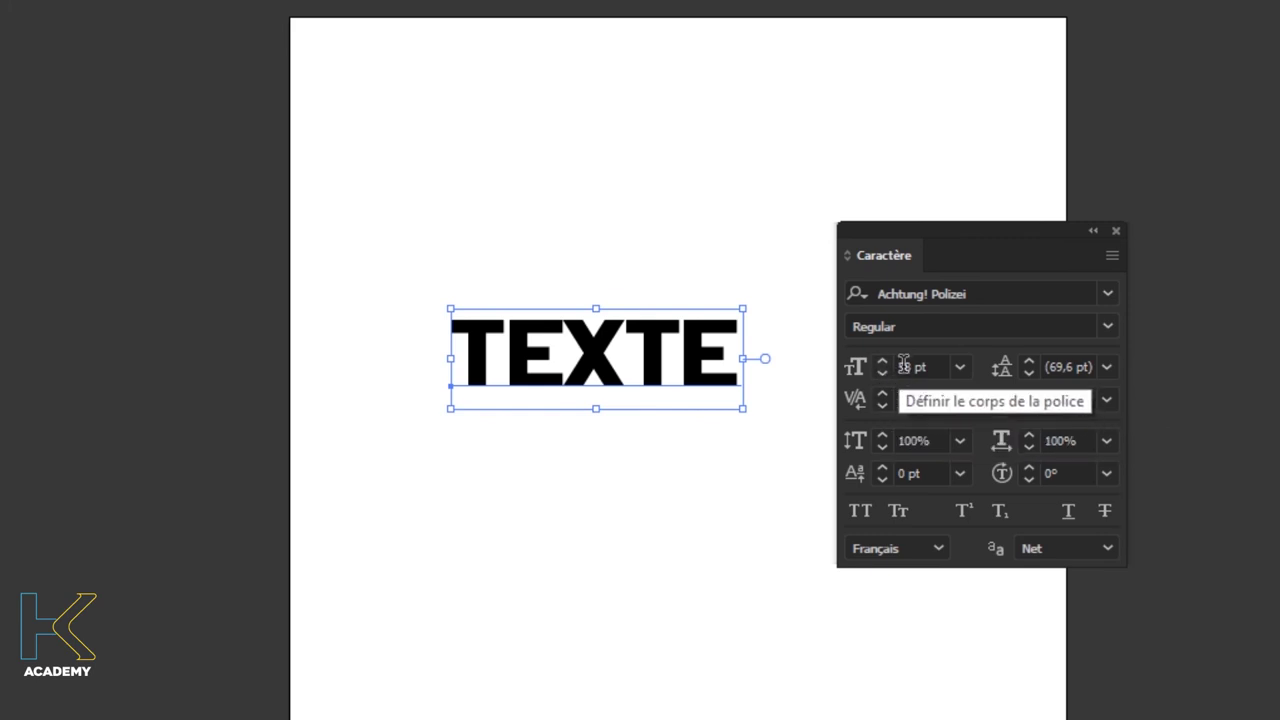
# Set TEXTE to 66 pt and raise its tracking to 15
pyautogui.click(937, 368)
pyautogui.press('Up')
pyautogui.press('Up')
pyautogui.press('Up')
pyautogui.press('Up')
pyautogui.press('Up')
pyautogui.press('Up')
pyautogui.press('Up')
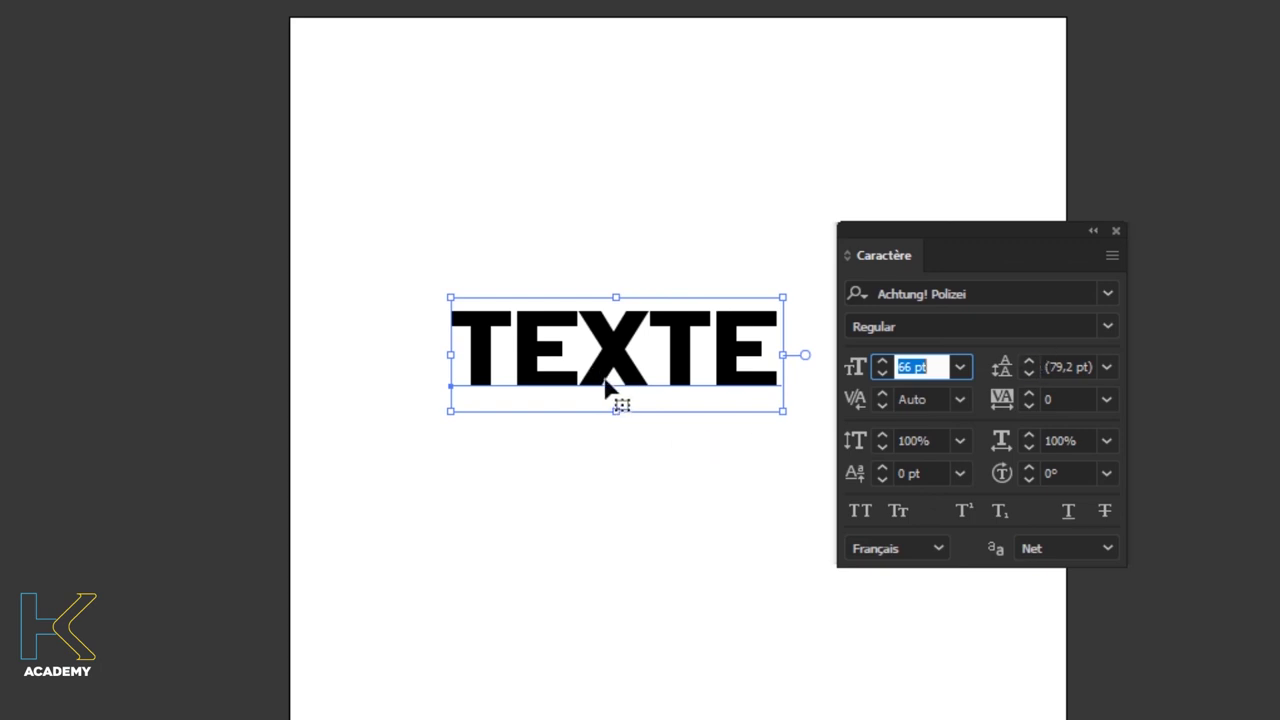
pyautogui.click(998, 402)
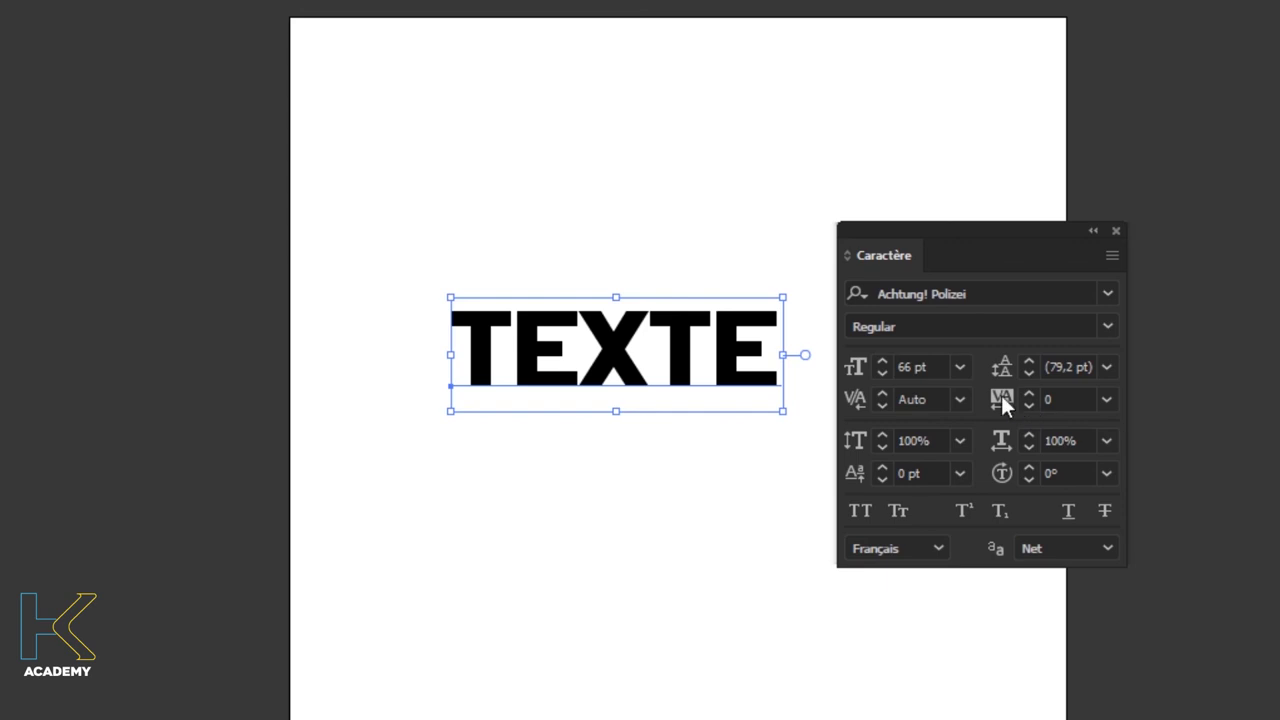
pyautogui.click(1030, 392)
pyautogui.click(1030, 392)
pyautogui.click(1030, 392)
pyautogui.click(1030, 392)
pyautogui.click(1030, 392)
pyautogui.click(1030, 392)
pyautogui.click(1030, 392)
pyautogui.click(1030, 392)
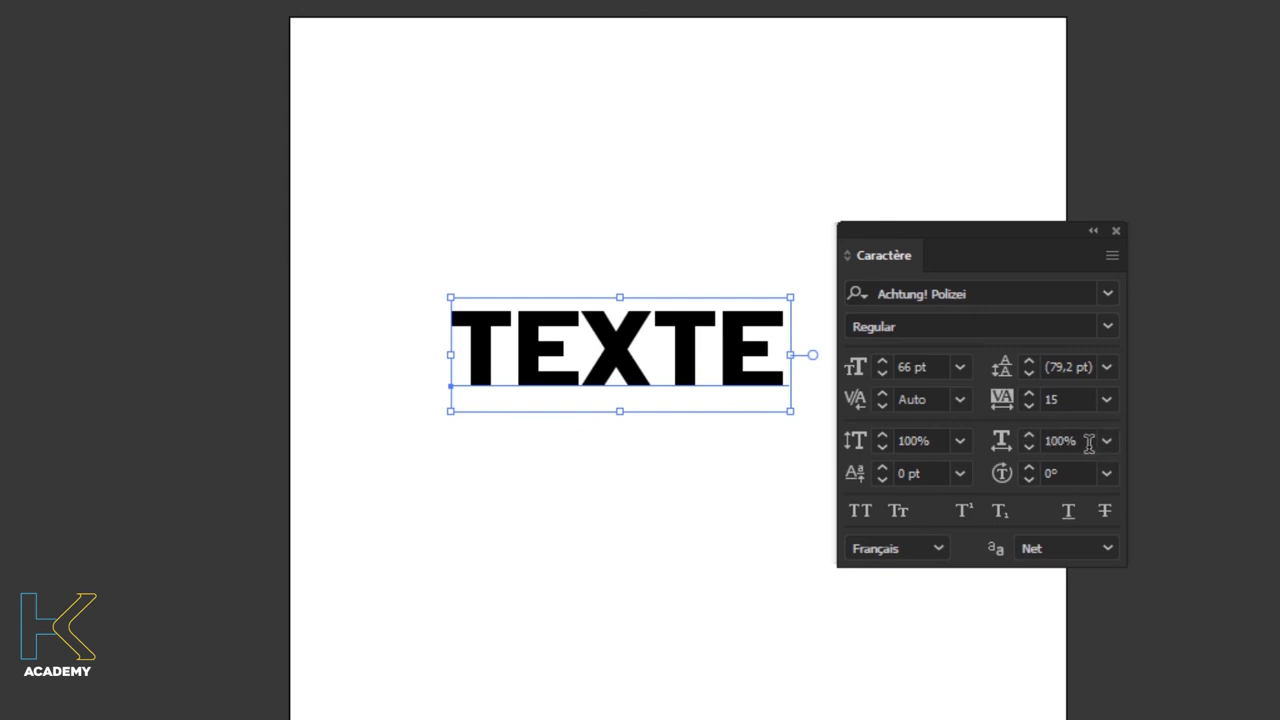
# Try stretching TEXTE's horizontal scale to 148%, then return it to 100%
pyautogui.click(999, 446)
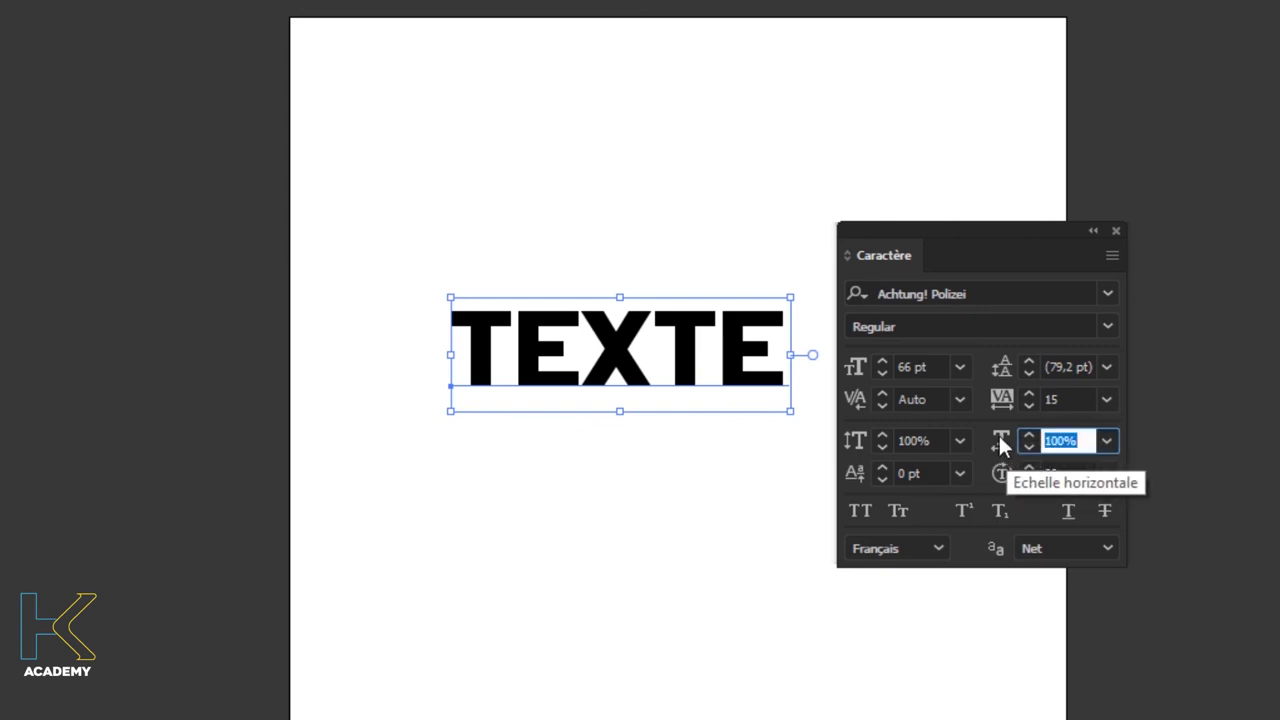
pyautogui.click(1030, 435)
pyautogui.click(1030, 435)
pyautogui.click(1030, 435)
pyautogui.click(1030, 435)
pyautogui.click(1030, 435)
pyautogui.click(1030, 435)
pyautogui.click(1030, 435)
pyautogui.click(1030, 435)
pyautogui.click(1030, 435)
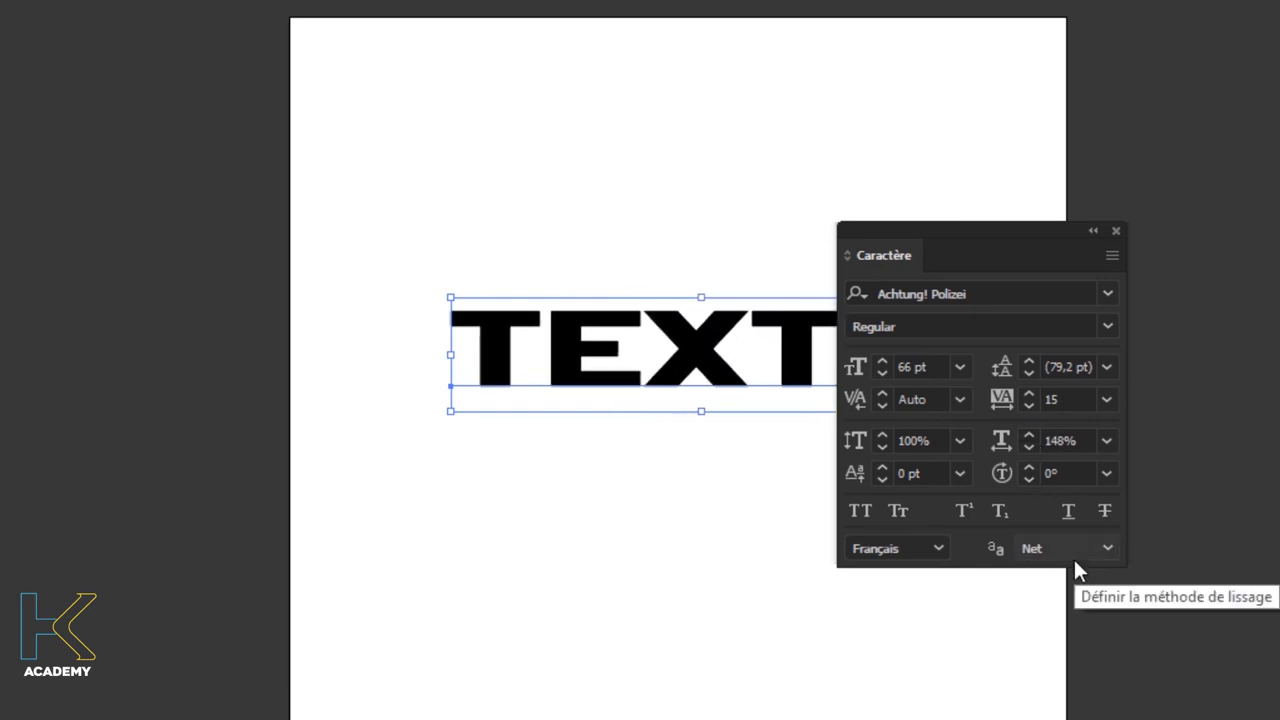
pyautogui.press('Down')
pyautogui.press('Down')
pyautogui.press('Down')
pyautogui.press('Down')
pyautogui.press('Down')
pyautogui.press('Down')
pyautogui.press('Down')
pyautogui.press('Down')
pyautogui.press('Down')
pyautogui.press('Down')
pyautogui.press('Down')
pyautogui.press('Down')
pyautogui.press('Down')
pyautogui.press('Down')
pyautogui.press('Down')
pyautogui.press('Down')
pyautogui.press('Down')
pyautogui.press('Down')
pyautogui.press('Down')
pyautogui.press('Down')
pyautogui.press('Down')
pyautogui.press('Down')
pyautogui.press('Down')
pyautogui.press('Down')
pyautogui.press('Down')
pyautogui.press('Down')
pyautogui.press('Down')
pyautogui.press('Down')
pyautogui.press('Down')
pyautogui.press('Down')
pyautogui.press('Down')
pyautogui.press('Down')
pyautogui.press('Down')
pyautogui.press('Down')
pyautogui.press('Down')
pyautogui.press('Down')
pyautogui.press('Down')
pyautogui.press('Down')
pyautogui.press('Down')
pyautogui.press('Down')
pyautogui.press('Down')
pyautogui.press('Down')
pyautogui.press('Down')
pyautogui.press('Down')
pyautogui.press('Down')
pyautogui.press('Down')
pyautogui.press('Down')
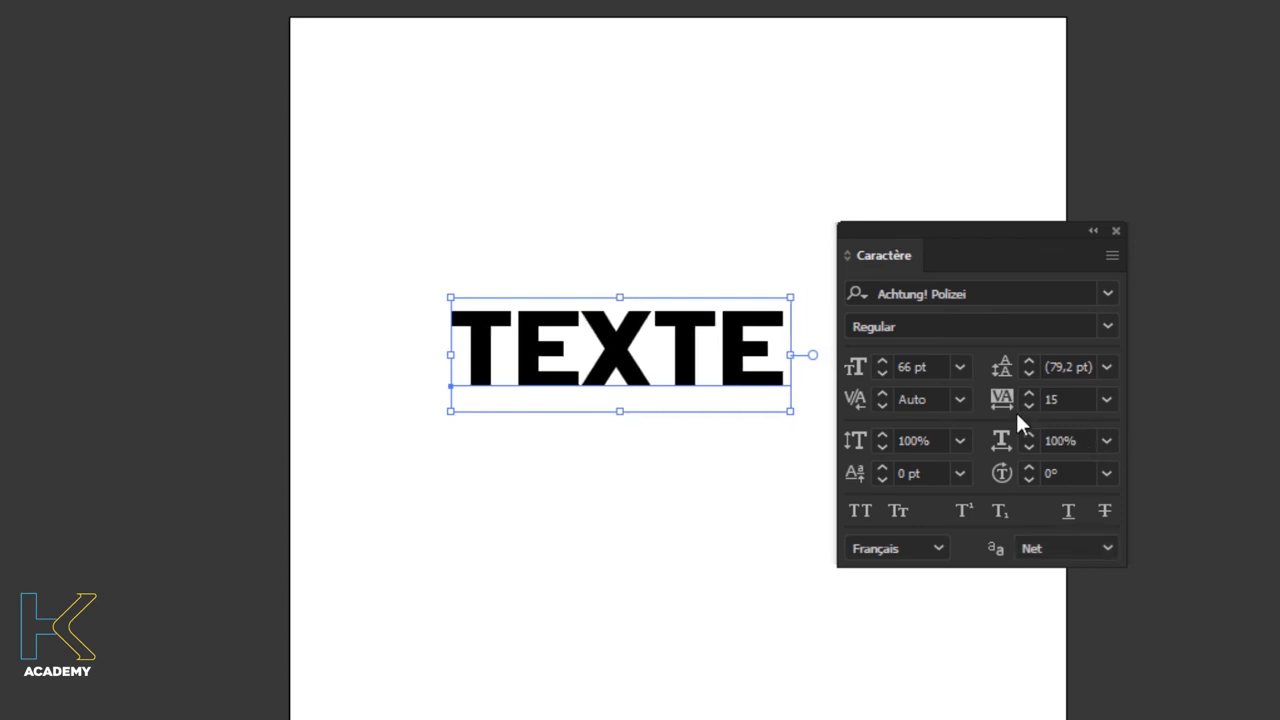
# Widen TEXTE's tracking further, trying 75 and settling on 200
pyautogui.click(1030, 392)
pyautogui.click(1030, 392)
pyautogui.click(1030, 392)
pyautogui.click(1030, 392)
pyautogui.click(1107, 400)
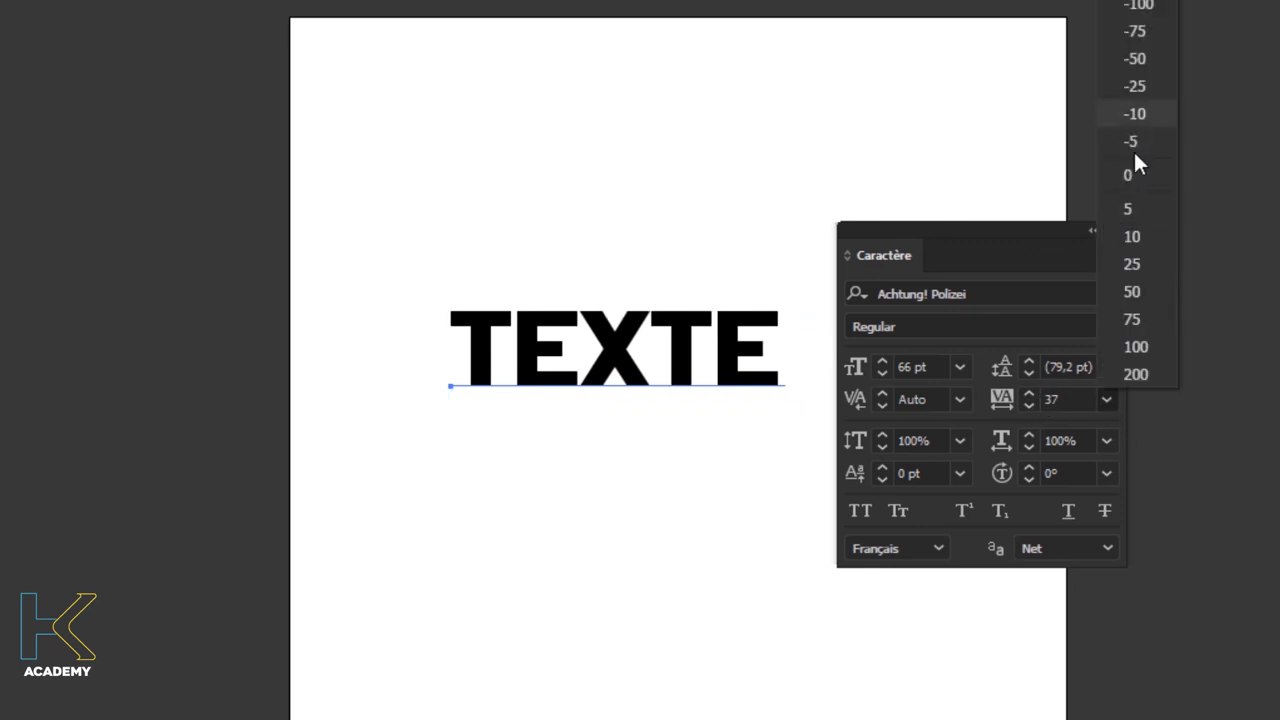
pyautogui.click(1131, 319)
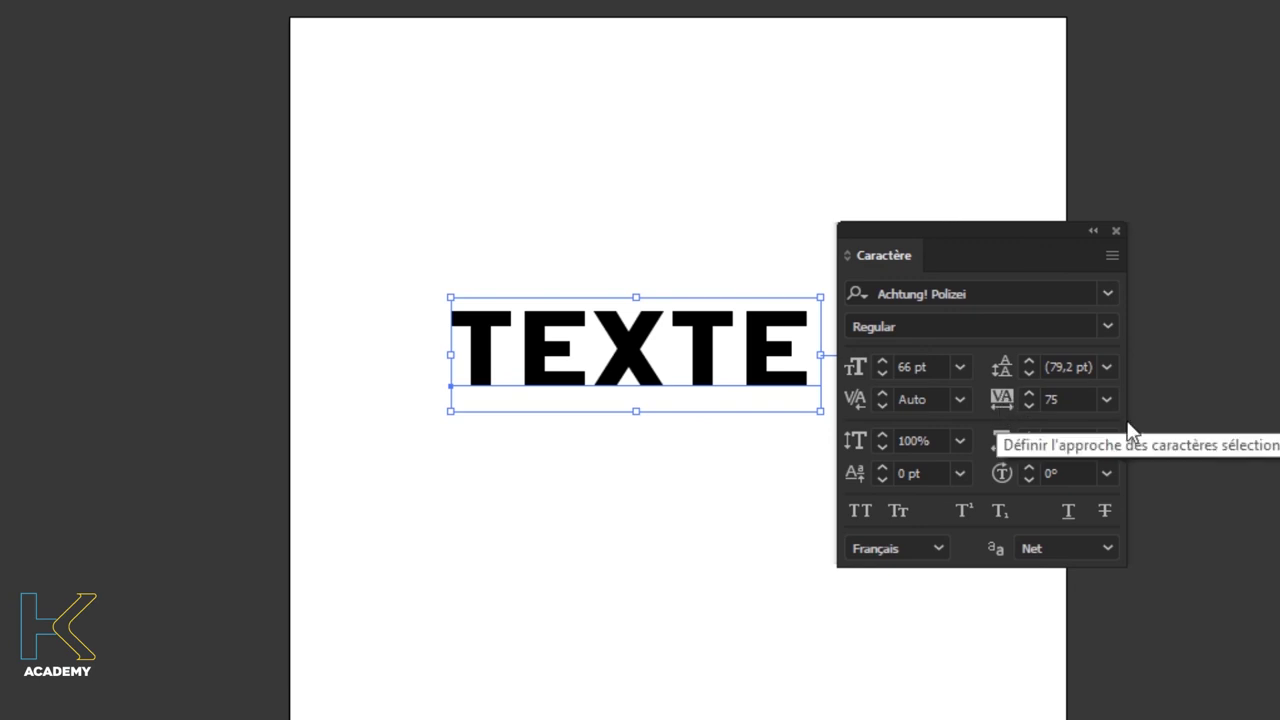
pyautogui.click(1105, 399)
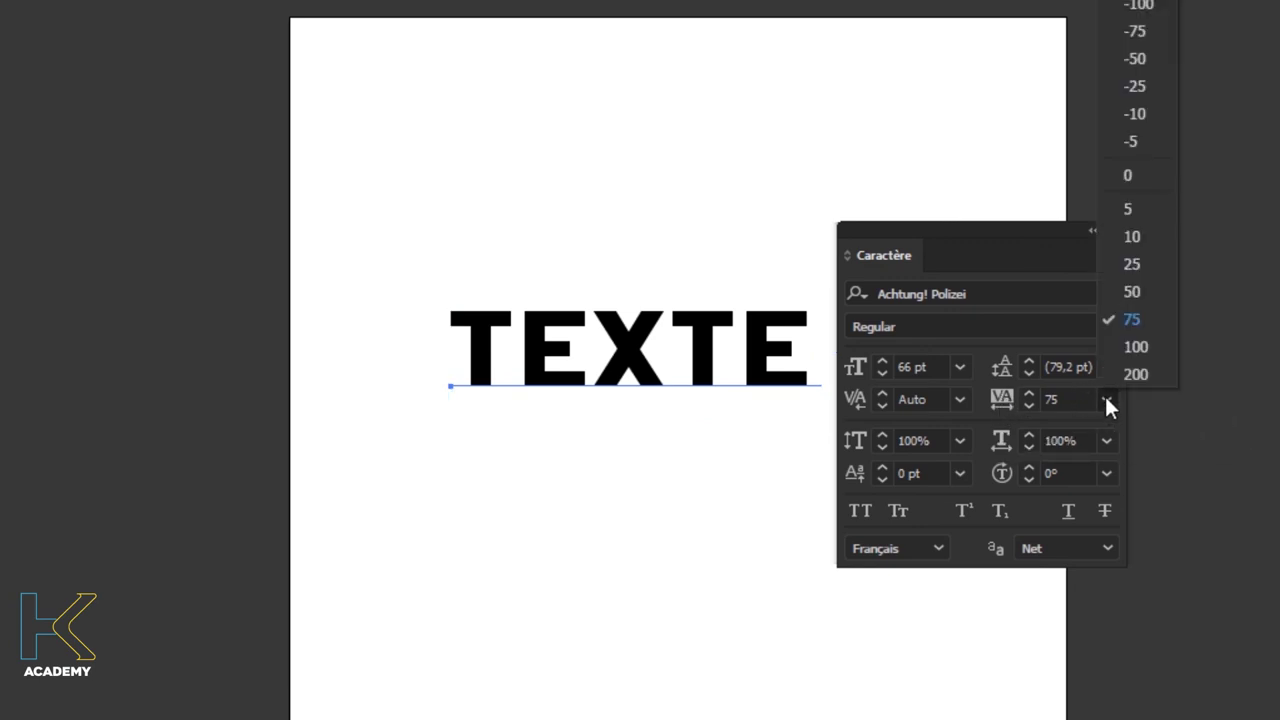
pyautogui.click(1128, 374)
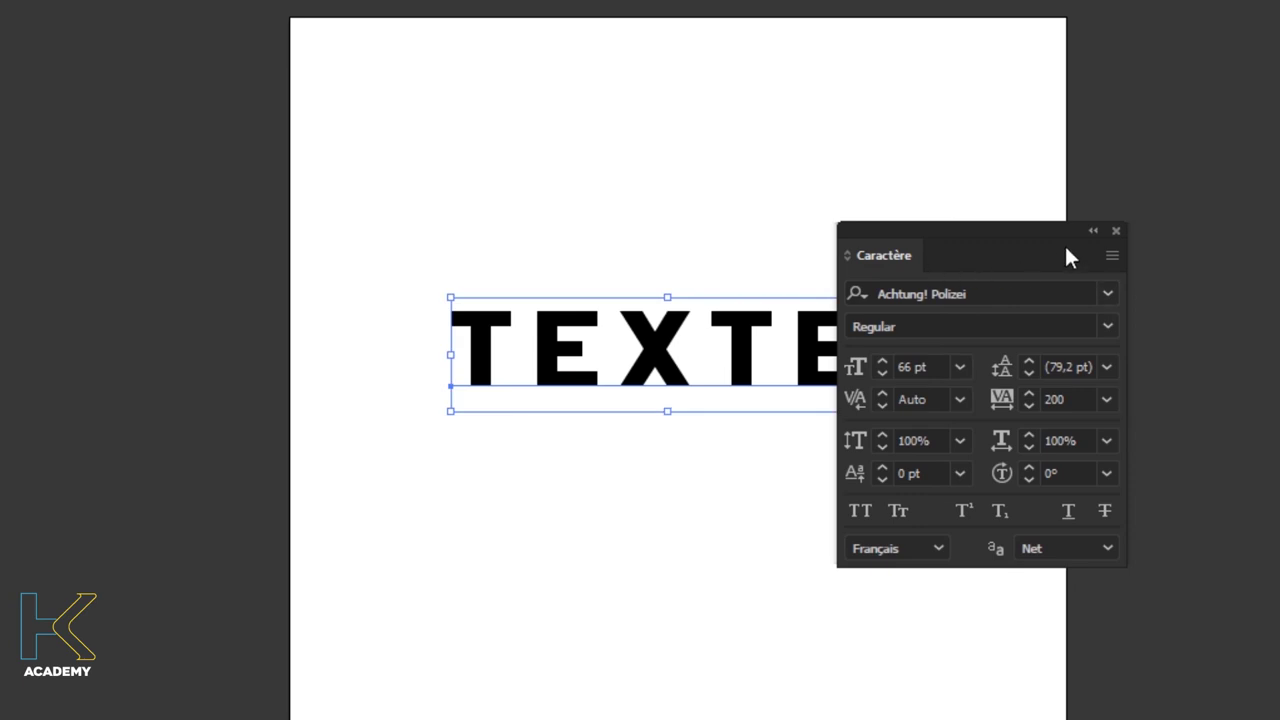
# Move TEXTE lower and left on the page, reposition the Caractère panel, and deselect
pyautogui.click(1093, 231)
pyautogui.moveTo(731, 366); pyautogui.dragTo(697, 467)
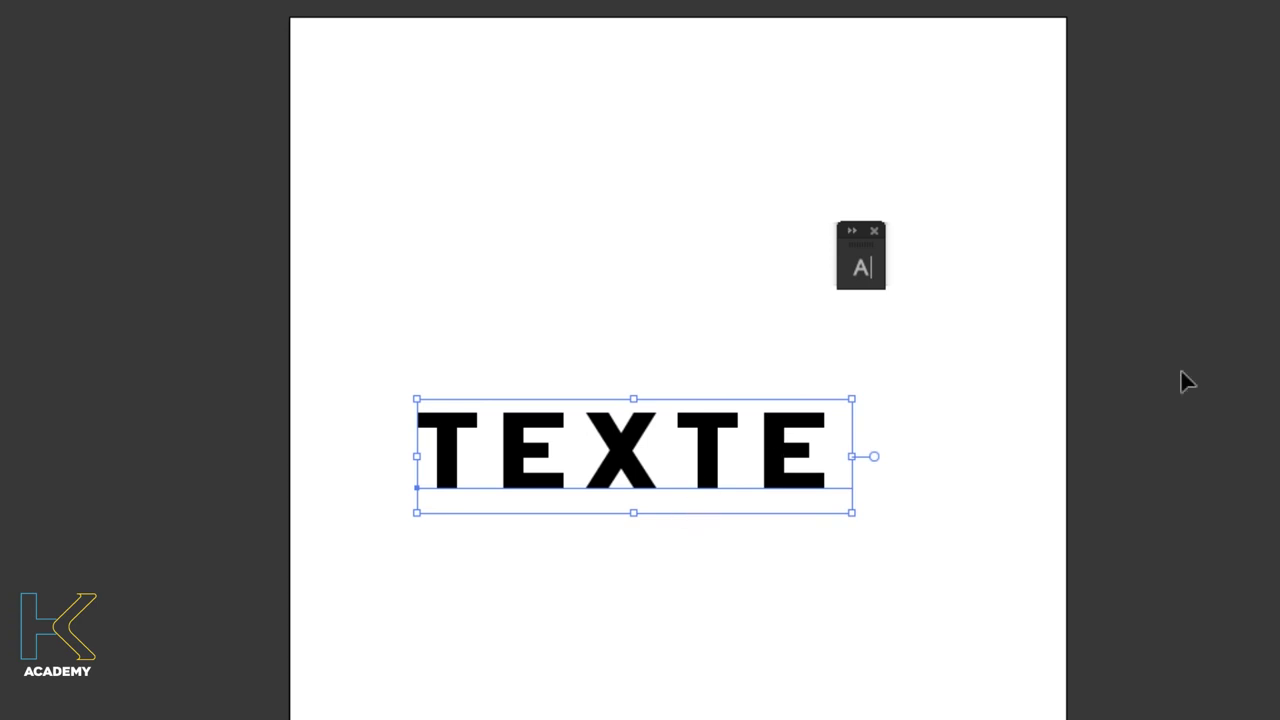
pyautogui.click(860, 275)
pyautogui.moveTo(700, 265); pyautogui.dragTo(910, 233)
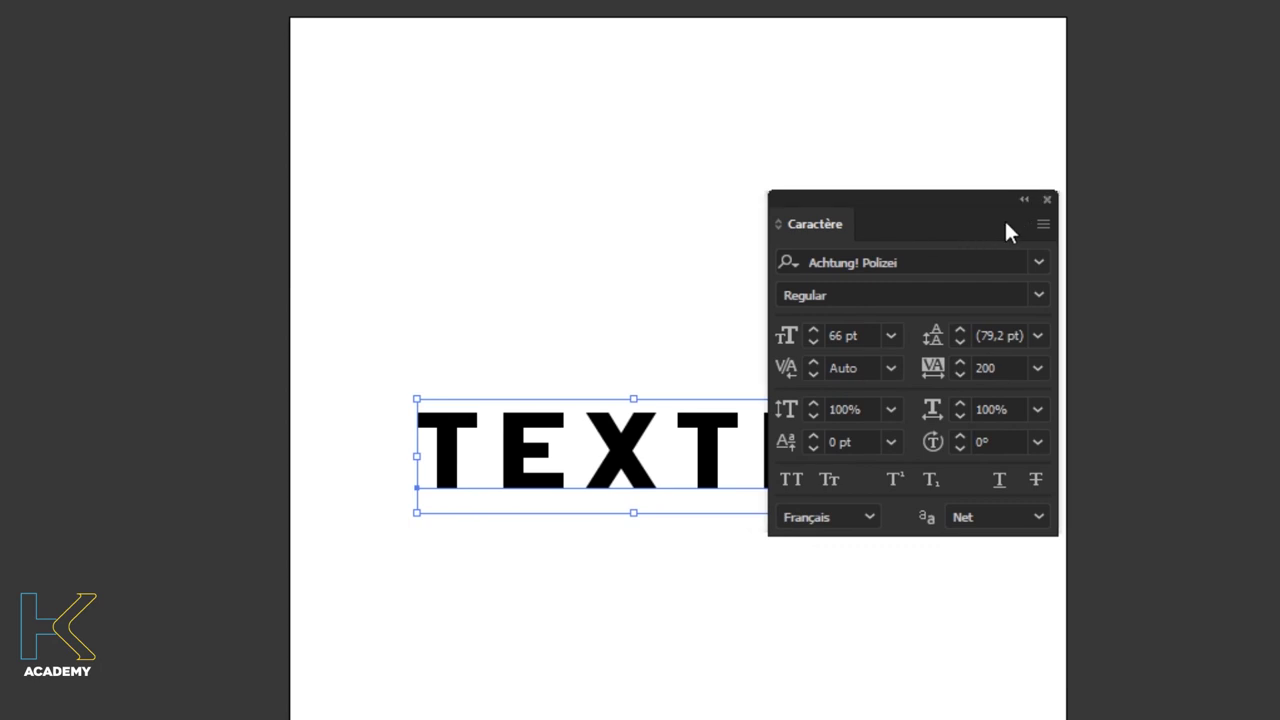
pyautogui.click(1020, 205)
pyautogui.moveTo(804, 214); pyautogui.dragTo(1109, 204)
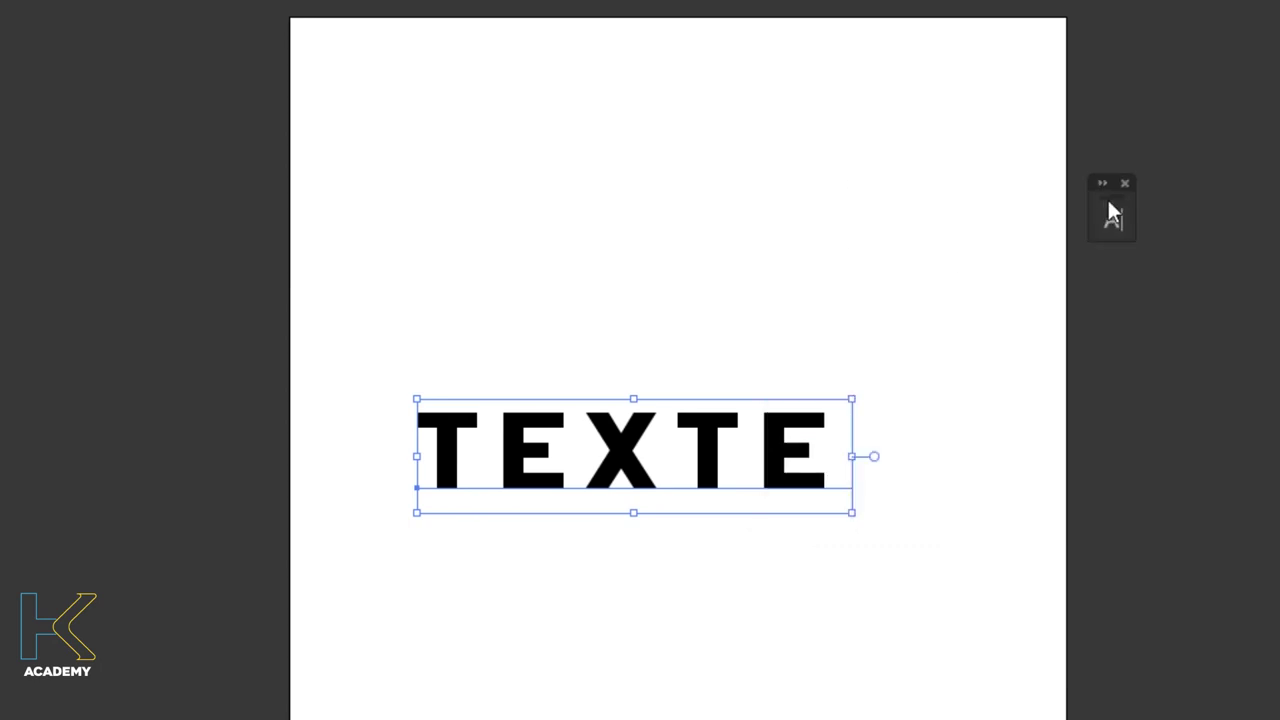
pyautogui.click(1270, 228)
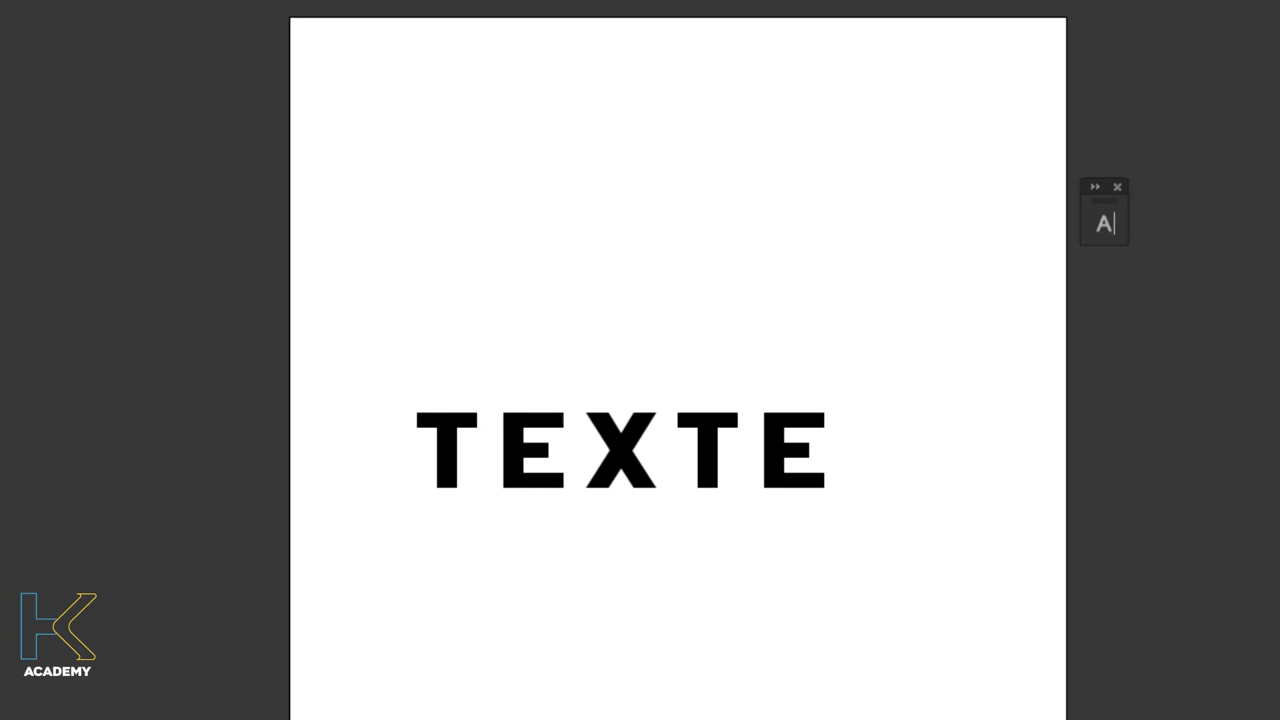
pyautogui.click(1104, 224)
pyautogui.moveTo(894, 218); pyautogui.dragTo(954, 136)
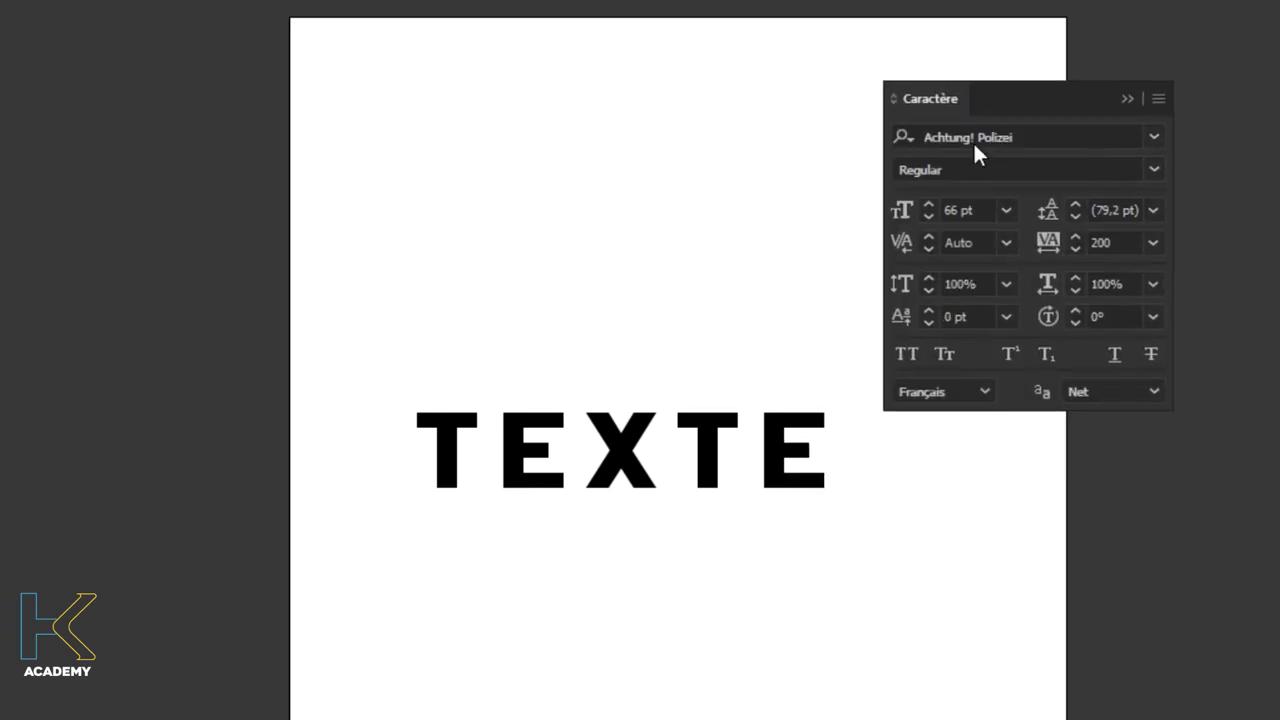
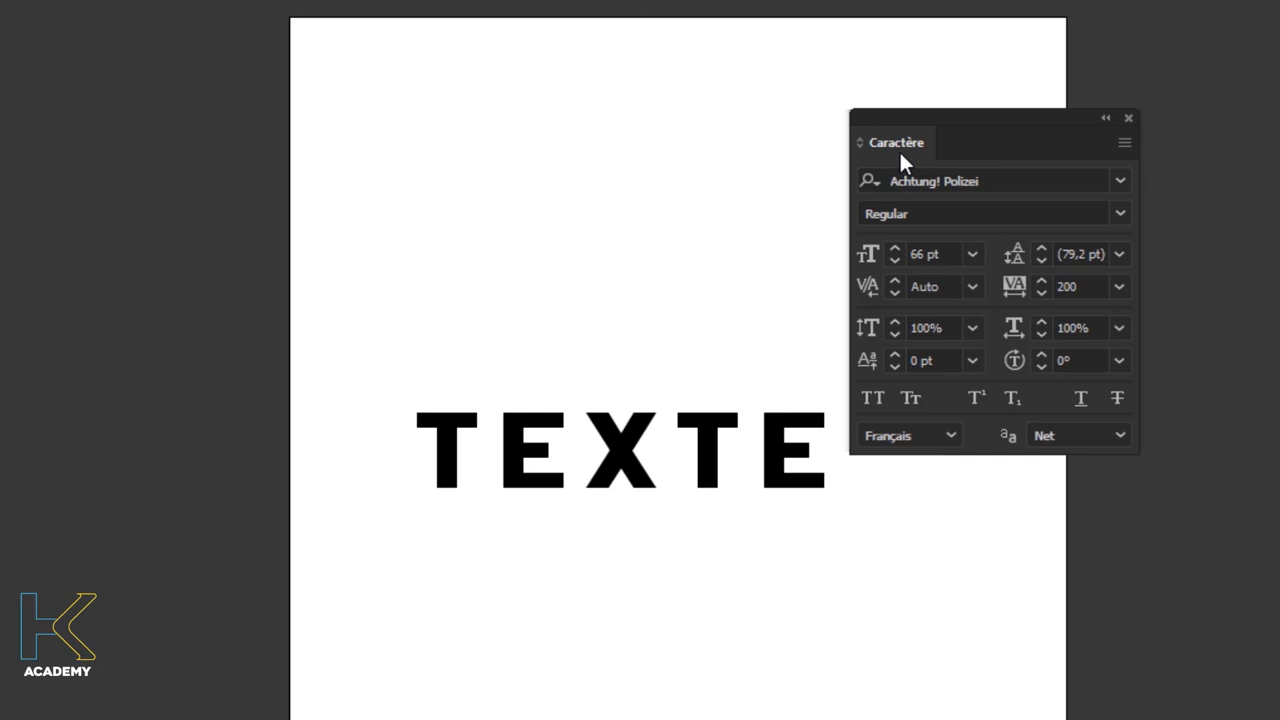
# Fill the TEXTE lettering pink after briefly trying blue, dark green and grey swatches
pyautogui.click(518, 432)
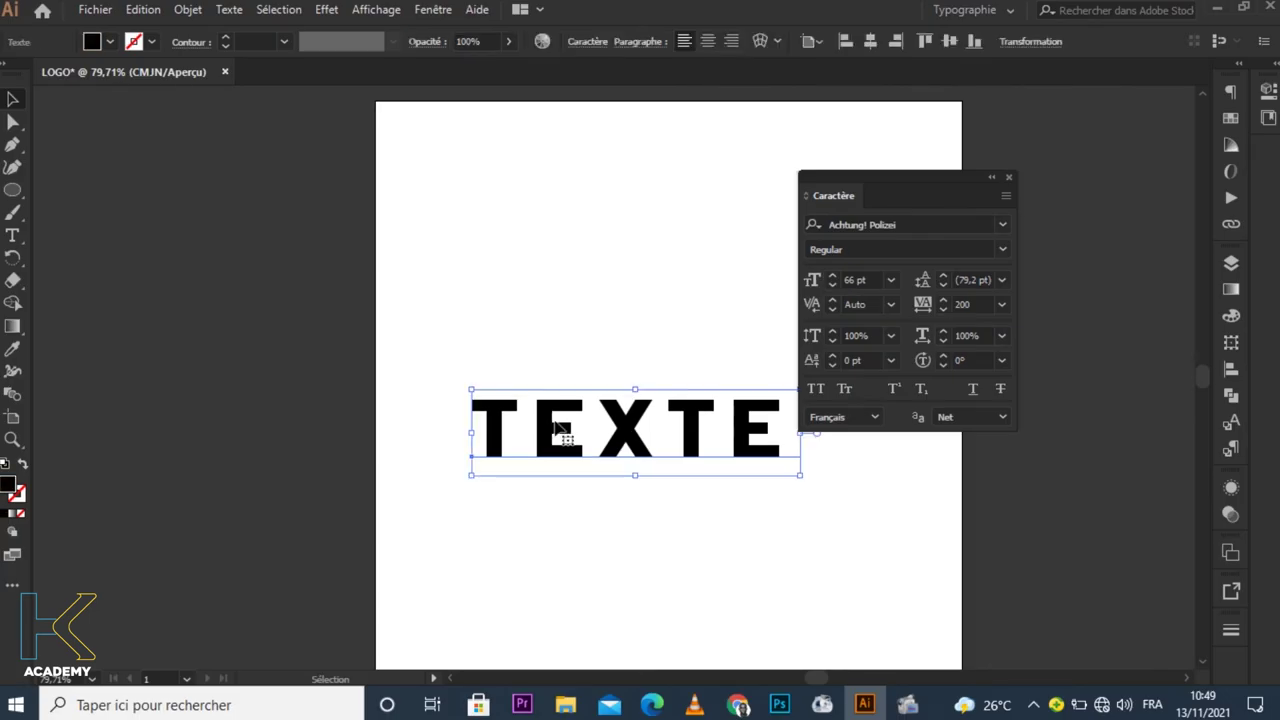
pyautogui.click(110, 42)
pyautogui.click(98, 86)
pyautogui.click(85, 86)
pyautogui.click(72, 116)
pyautogui.click(45, 100)
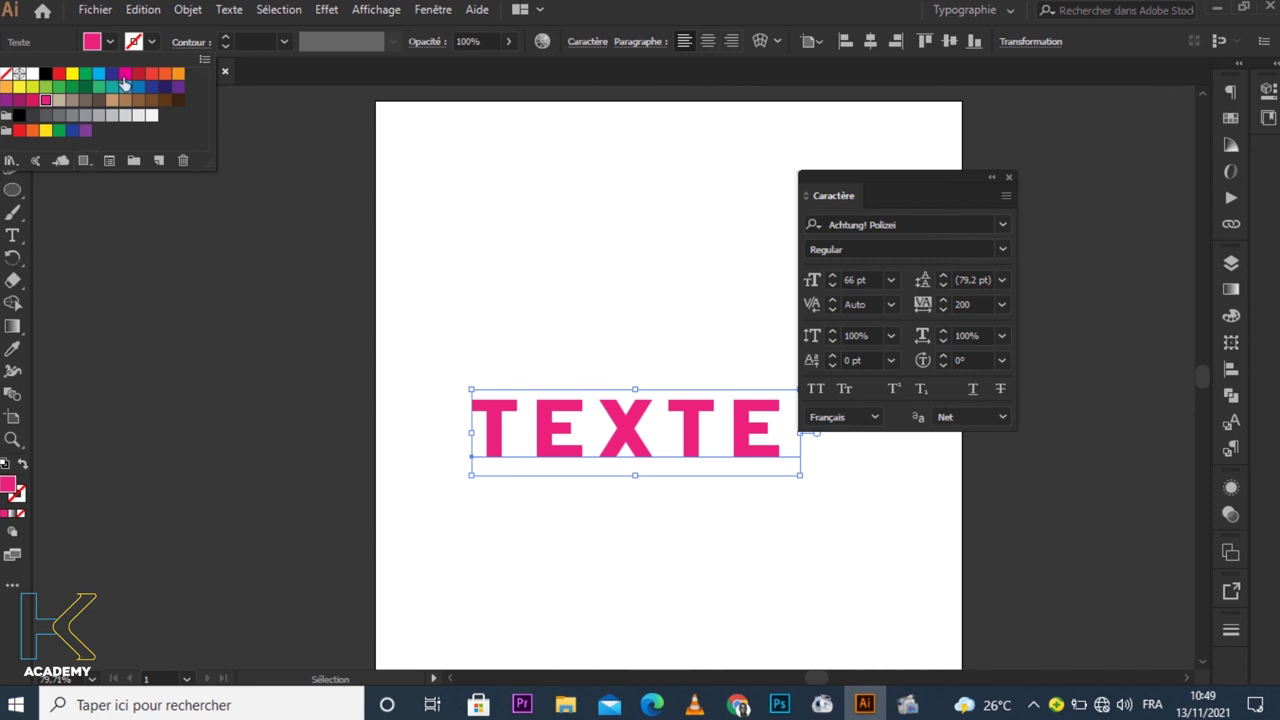
# Bring up the Swatches panel from the right-hand dock
pyautogui.click(1231, 119)
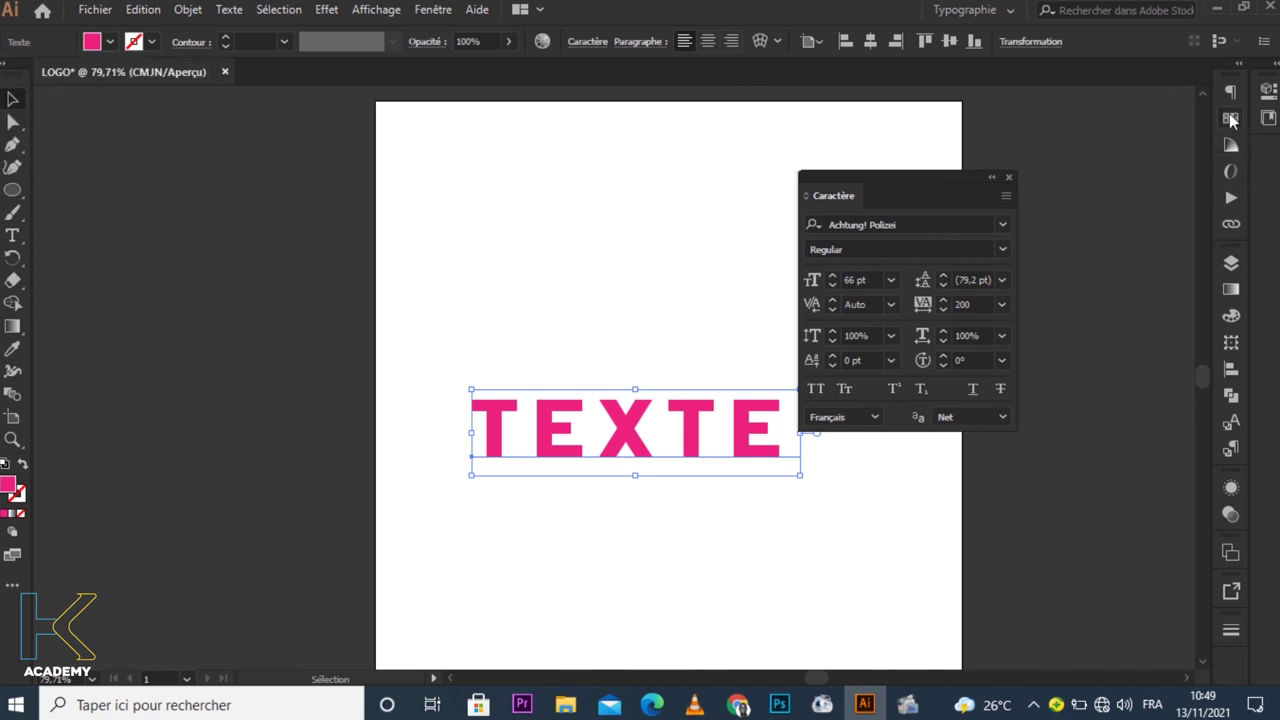
pyautogui.click(1230, 120)
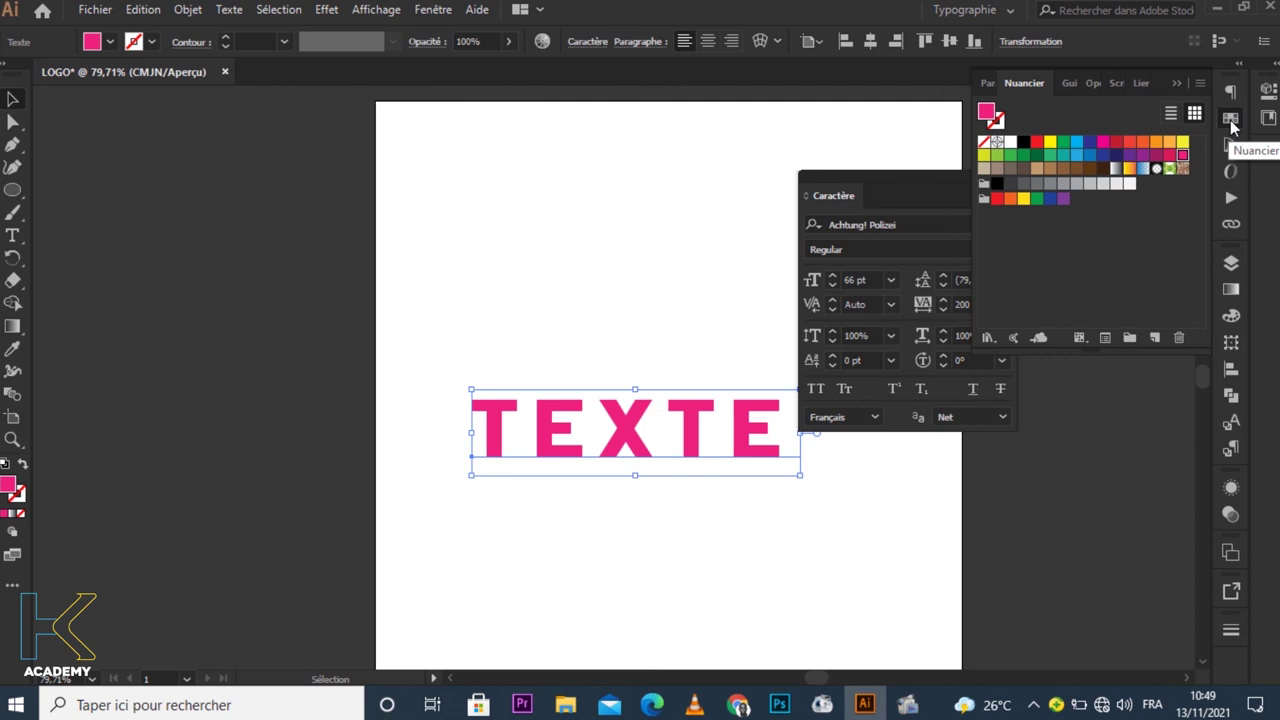
pyautogui.click(110, 42)
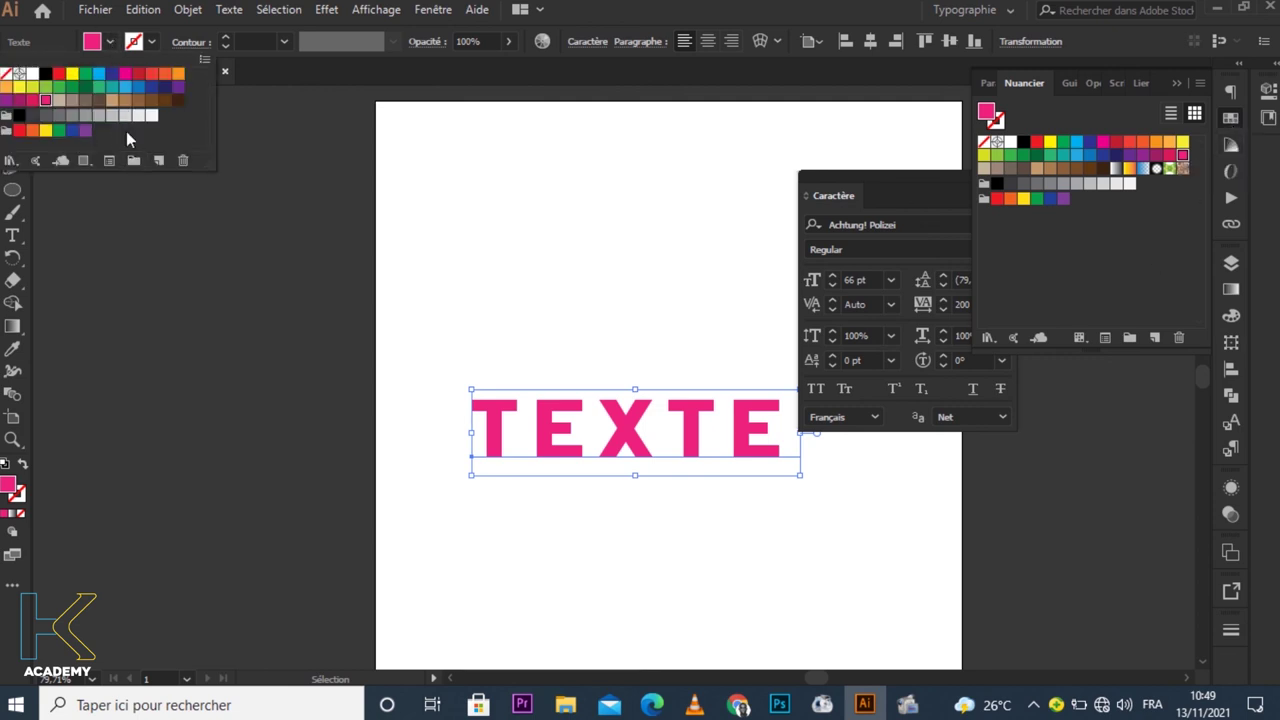
pyautogui.click(890, 197)
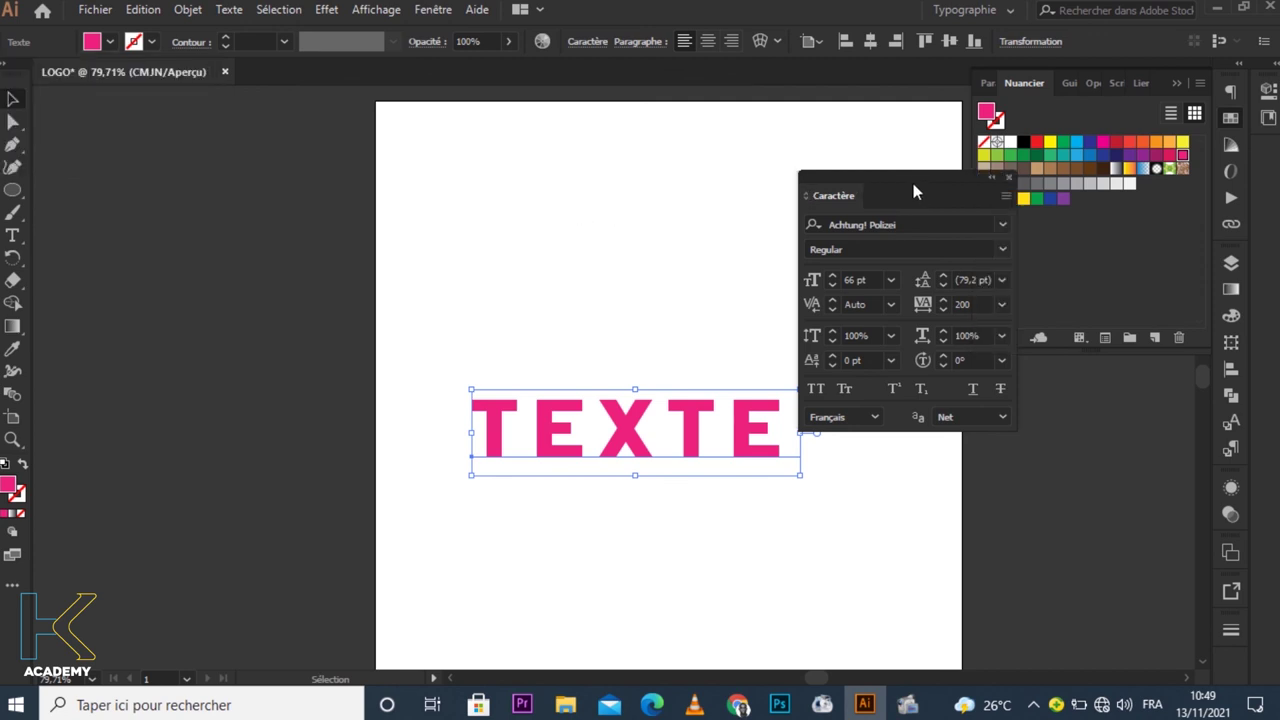
# Collapse the Character panel into the right dock and float the Swatches panel over the canvas
pyautogui.moveTo(914, 190); pyautogui.dragTo(633, 247)
pyautogui.click(650, 231)
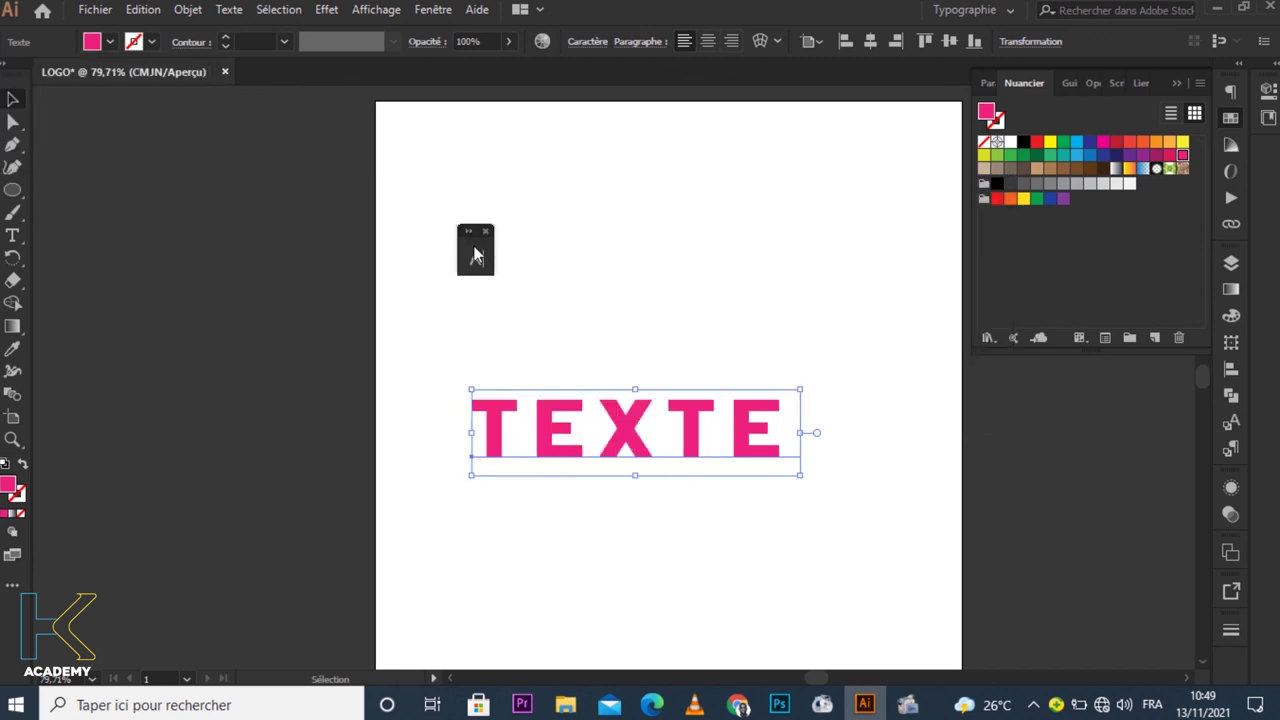
pyautogui.moveTo(474, 257); pyautogui.dragTo(1073, 432)
pyautogui.moveTo(1167, 425); pyautogui.dragTo(1231, 421)
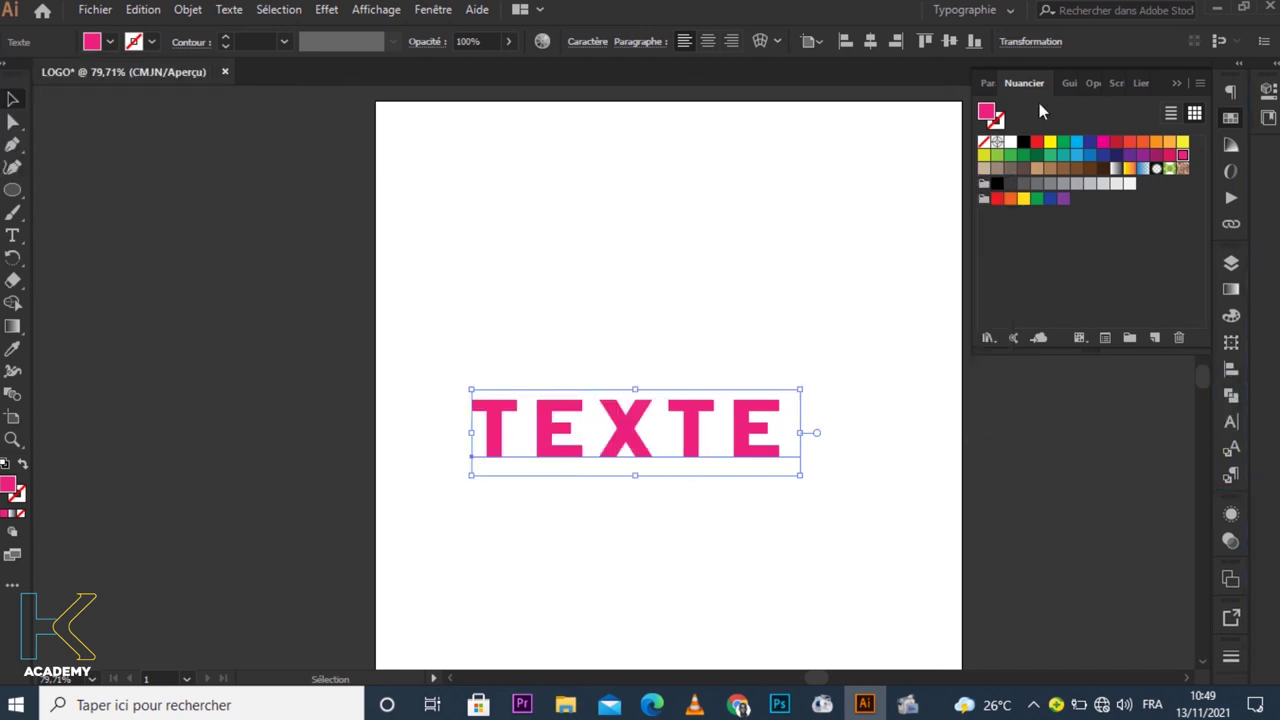
pyautogui.moveTo(987, 100); pyautogui.dragTo(830, 165)
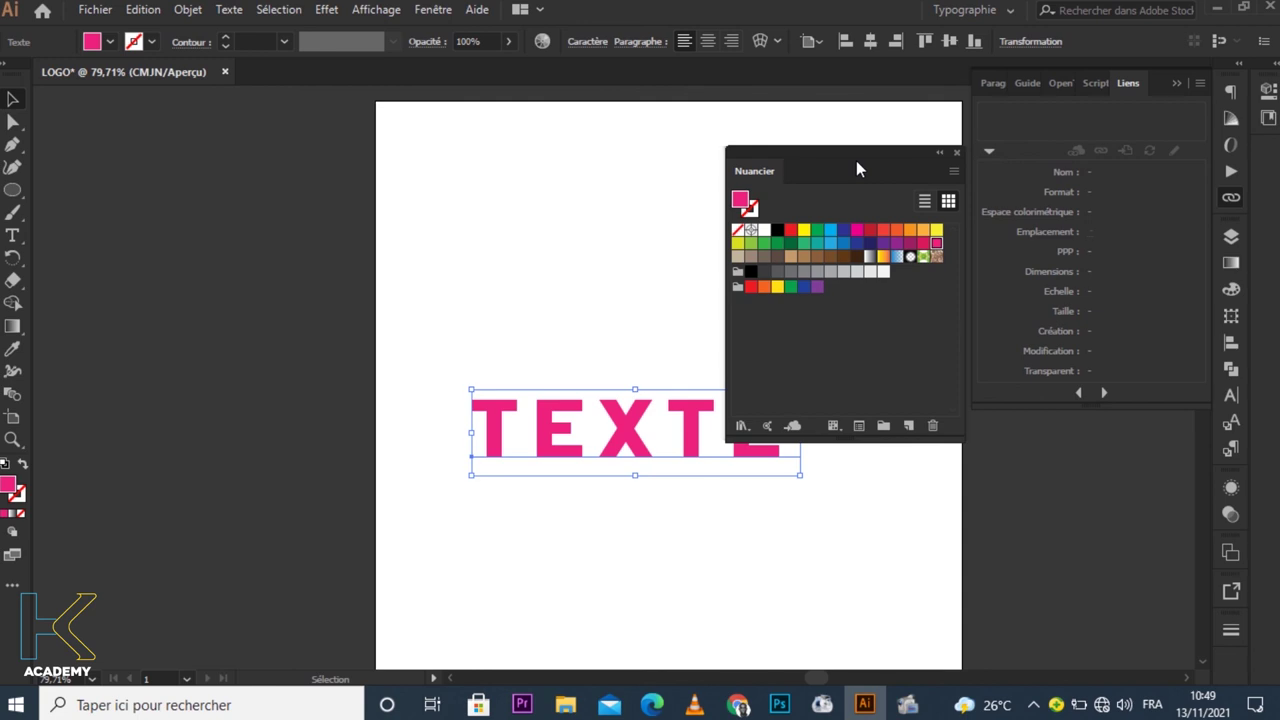
# Glance at the Swatch Libraries menu, then show the Swatches panel flyout menu
pyautogui.click(742, 426)
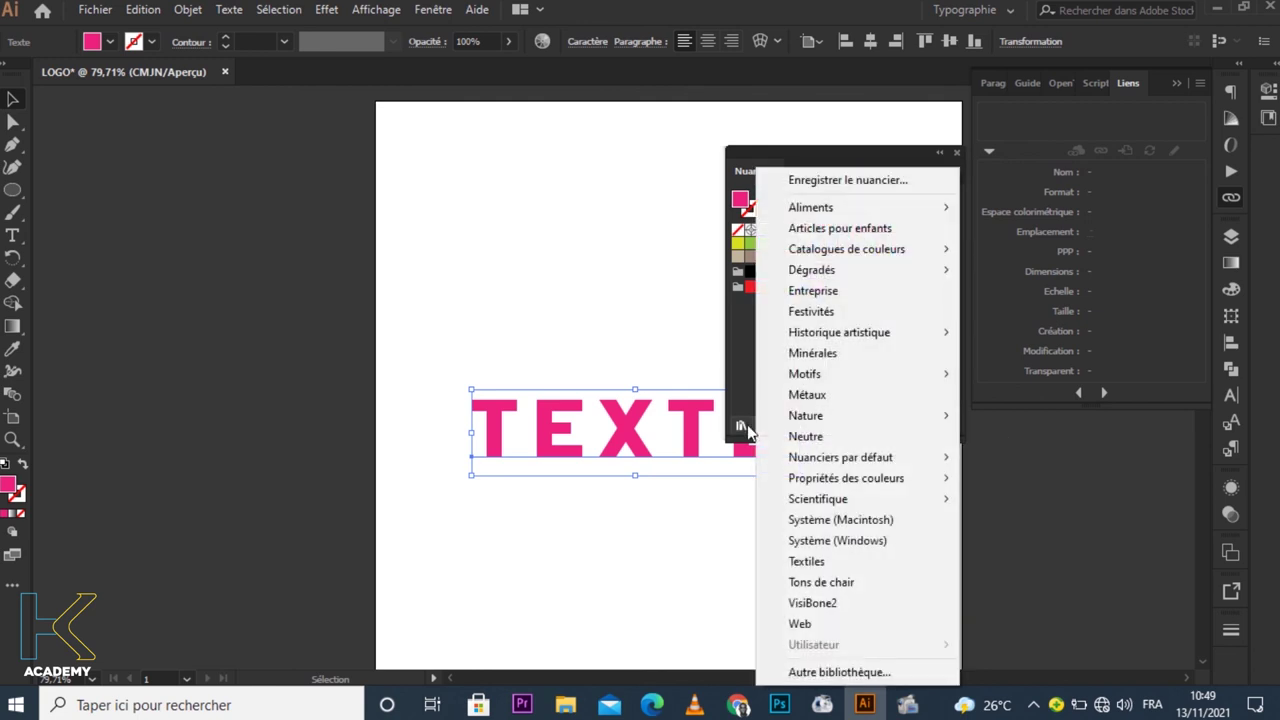
pyautogui.moveTo(847, 249)
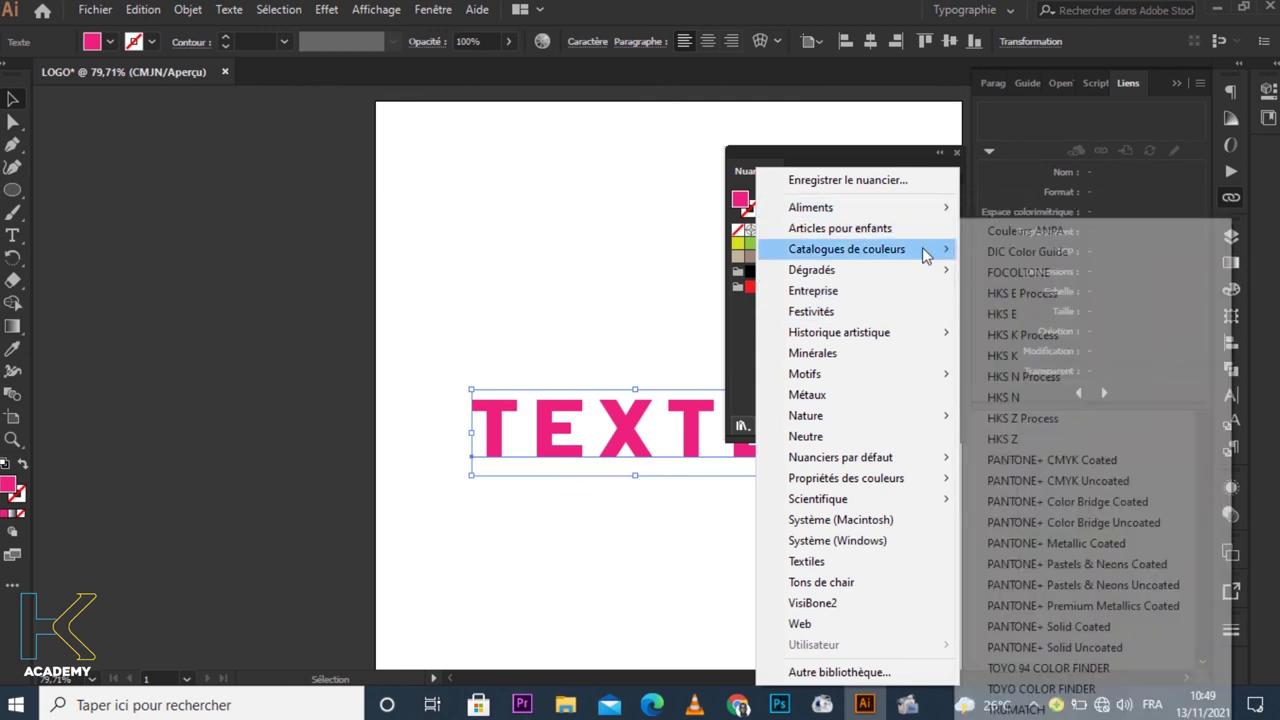
pyautogui.click(738, 366)
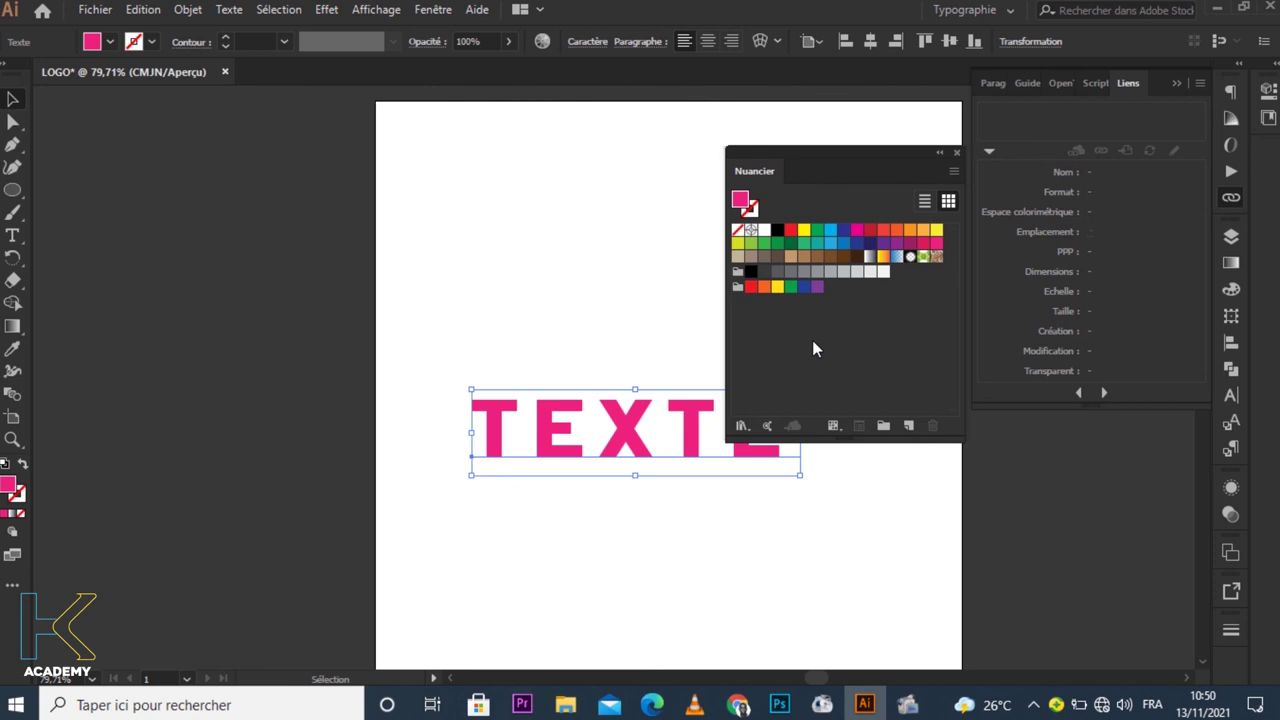
pyautogui.click(954, 171)
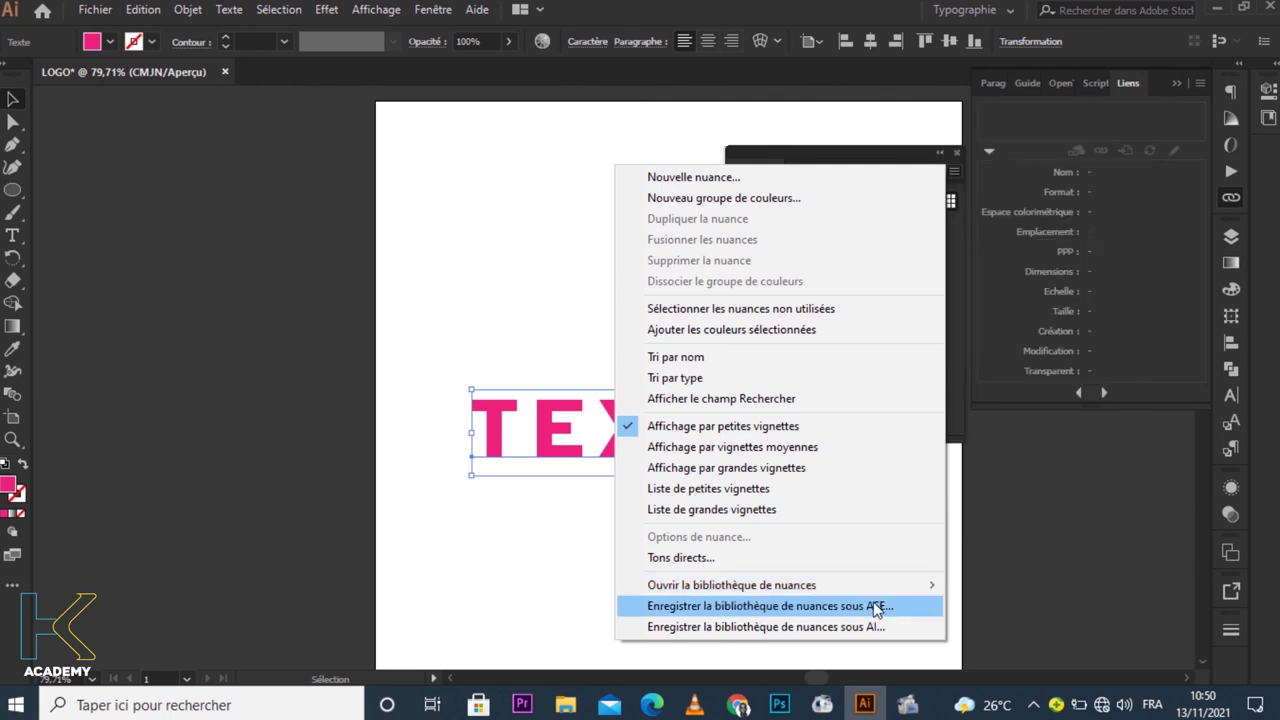
# Cancel a New Swatch dialog and switch the swatches to List View
pyautogui.click(692, 178)
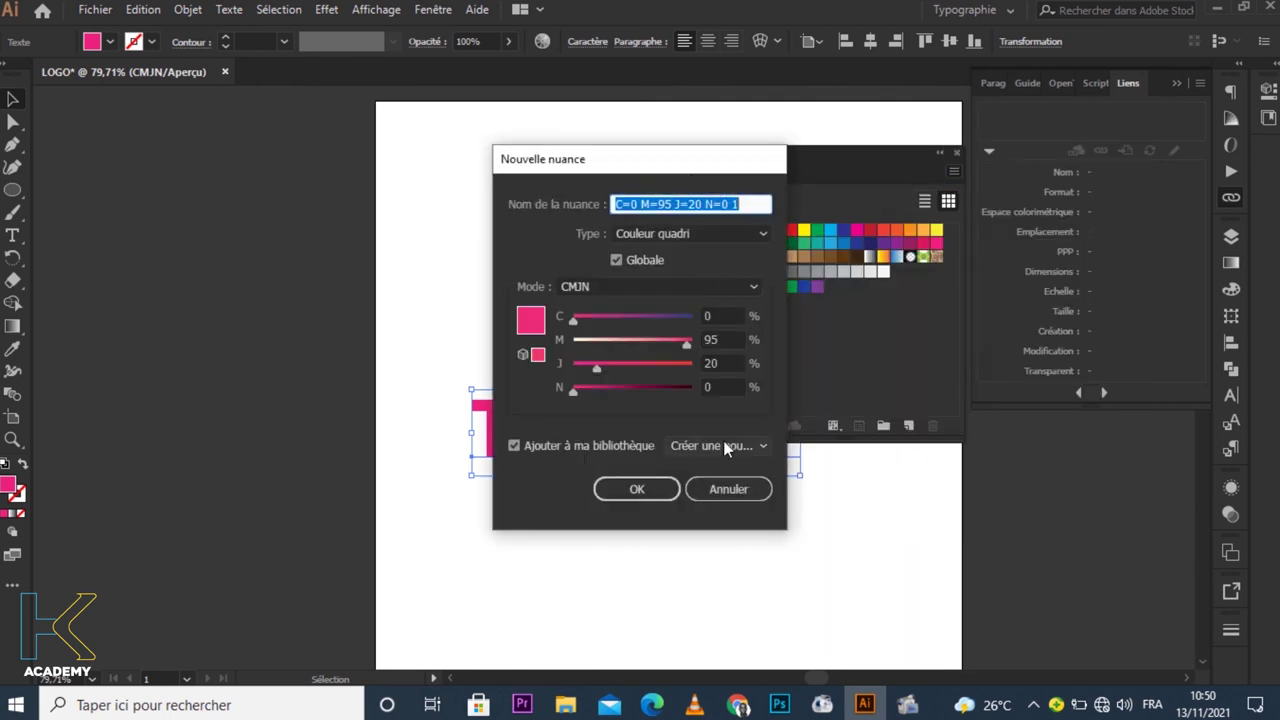
pyautogui.click(718, 481)
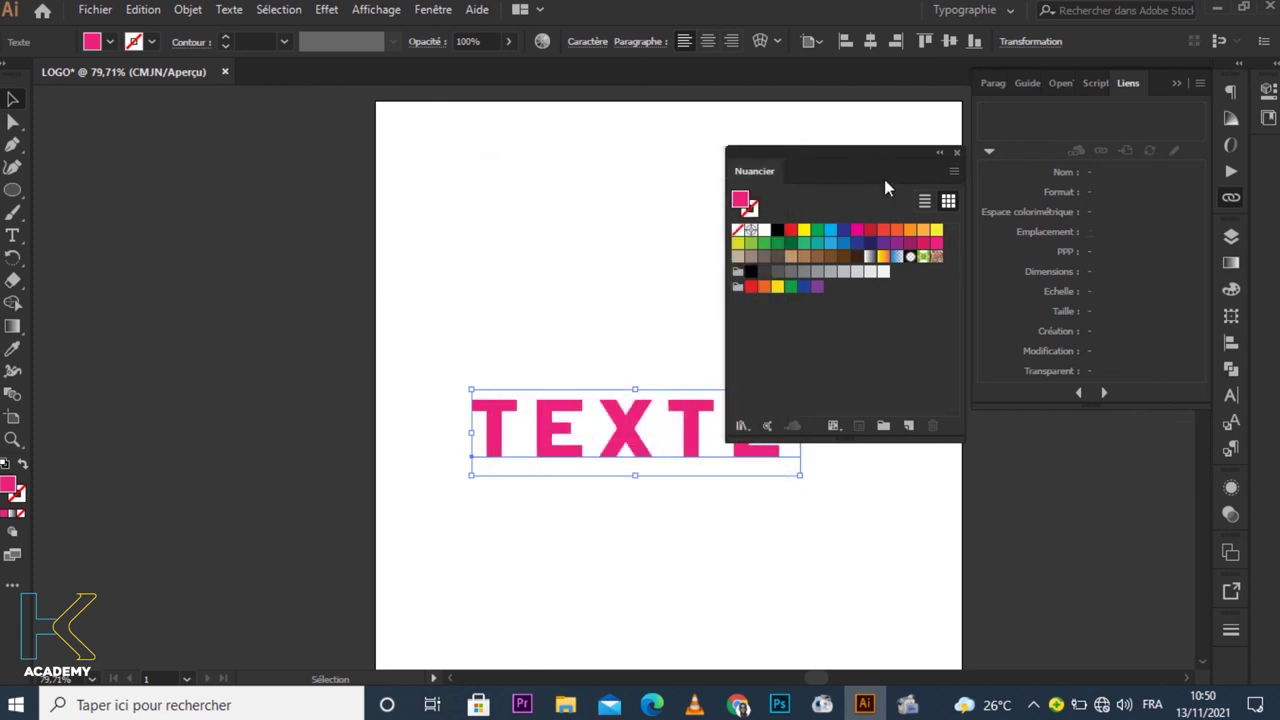
pyautogui.click(925, 202)
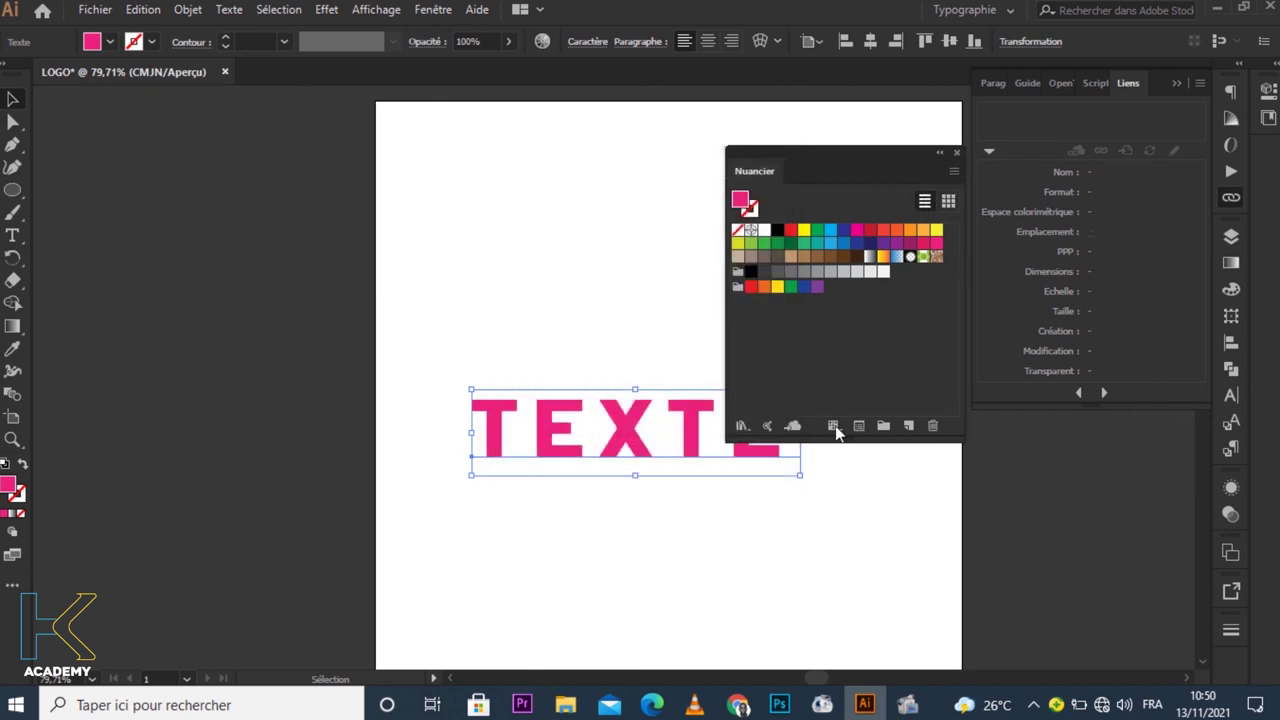
# Check the Show Swatch Kinds choices, then bring up the Swatch Libraries menu
pyautogui.click(833, 426)
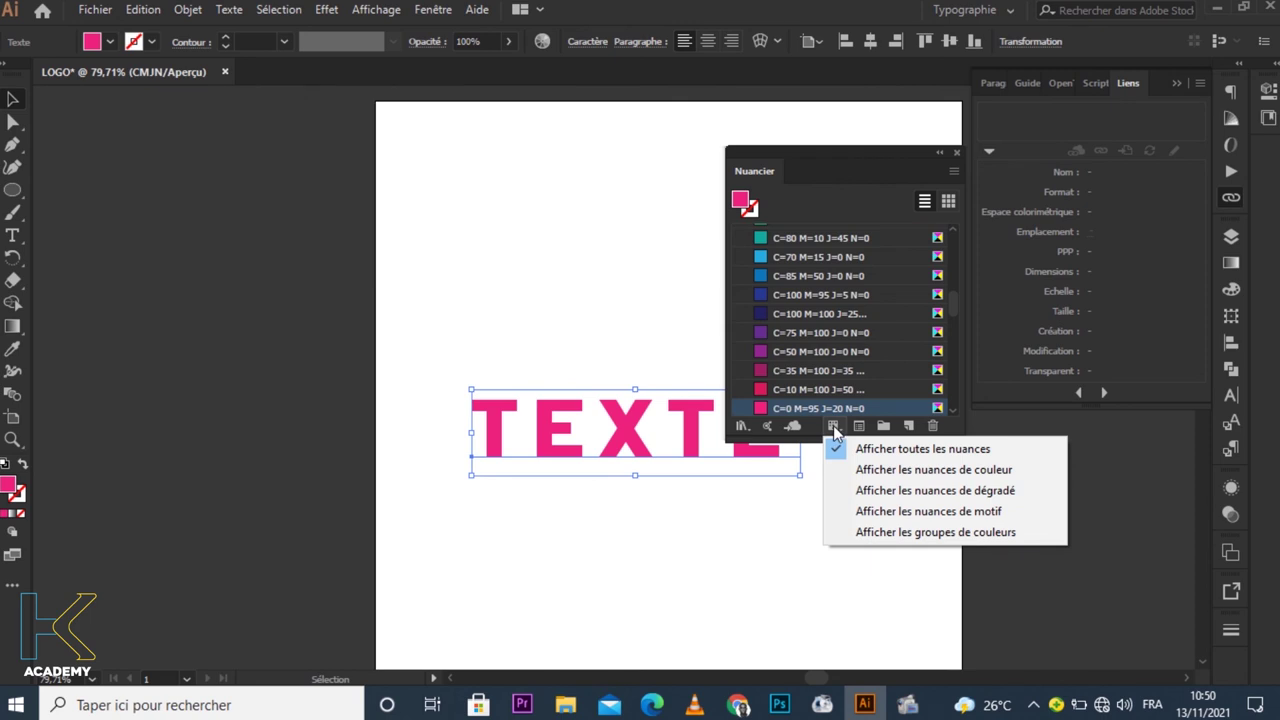
pyautogui.click(793, 426)
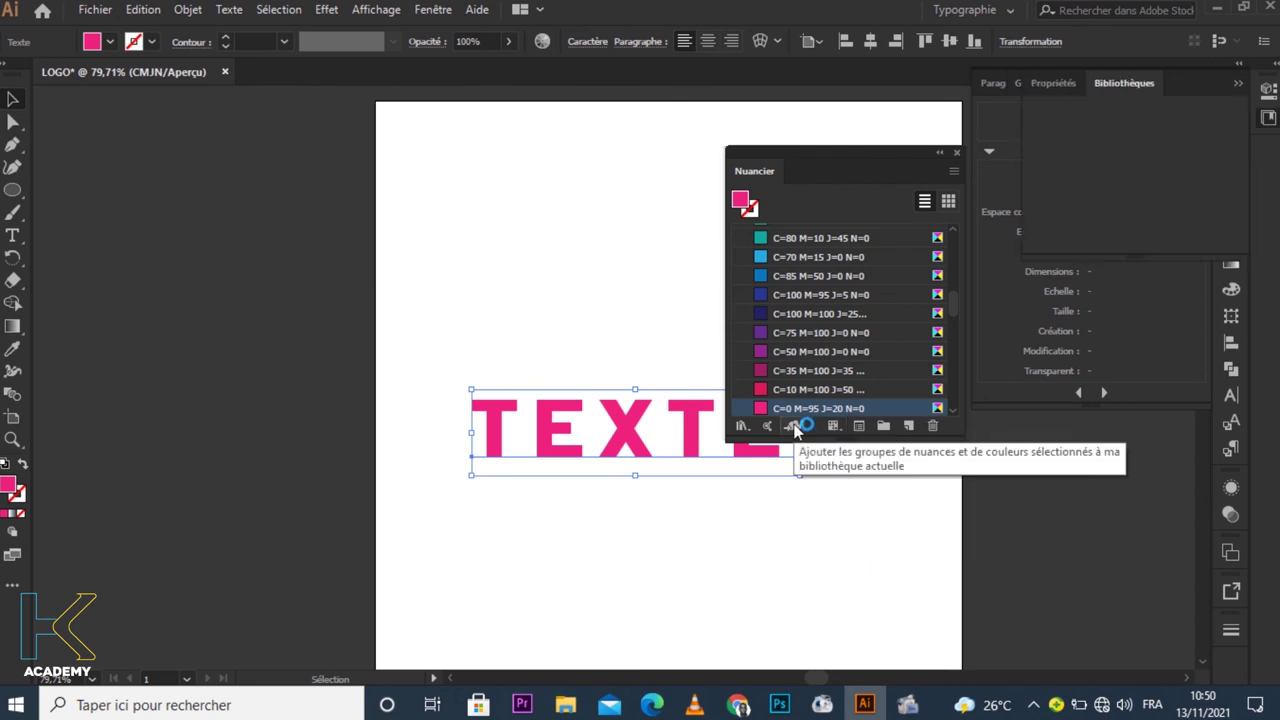
pyautogui.click(742, 426)
pyautogui.moveTo(845, 207)
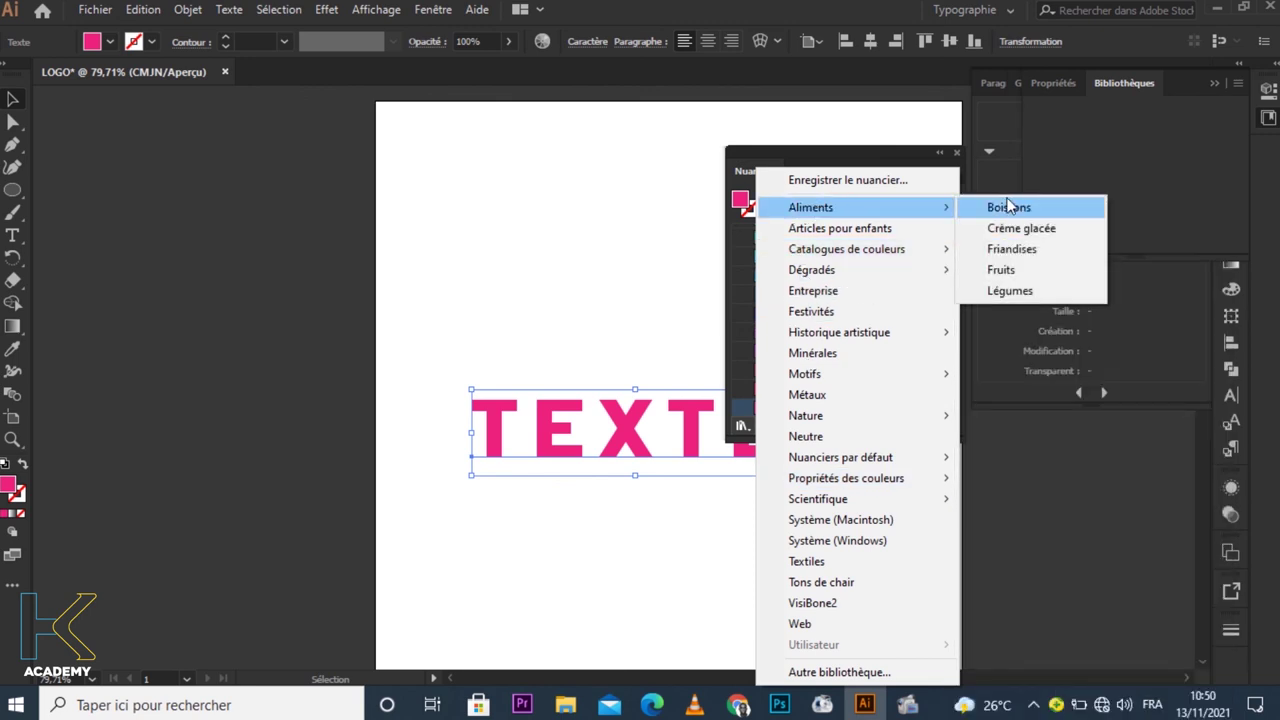
# Load the Boissons drinks library, place it upper left, enlarge it, then collapse it
pyautogui.click(1006, 207)
pyautogui.scroll(-2, 840, 360)
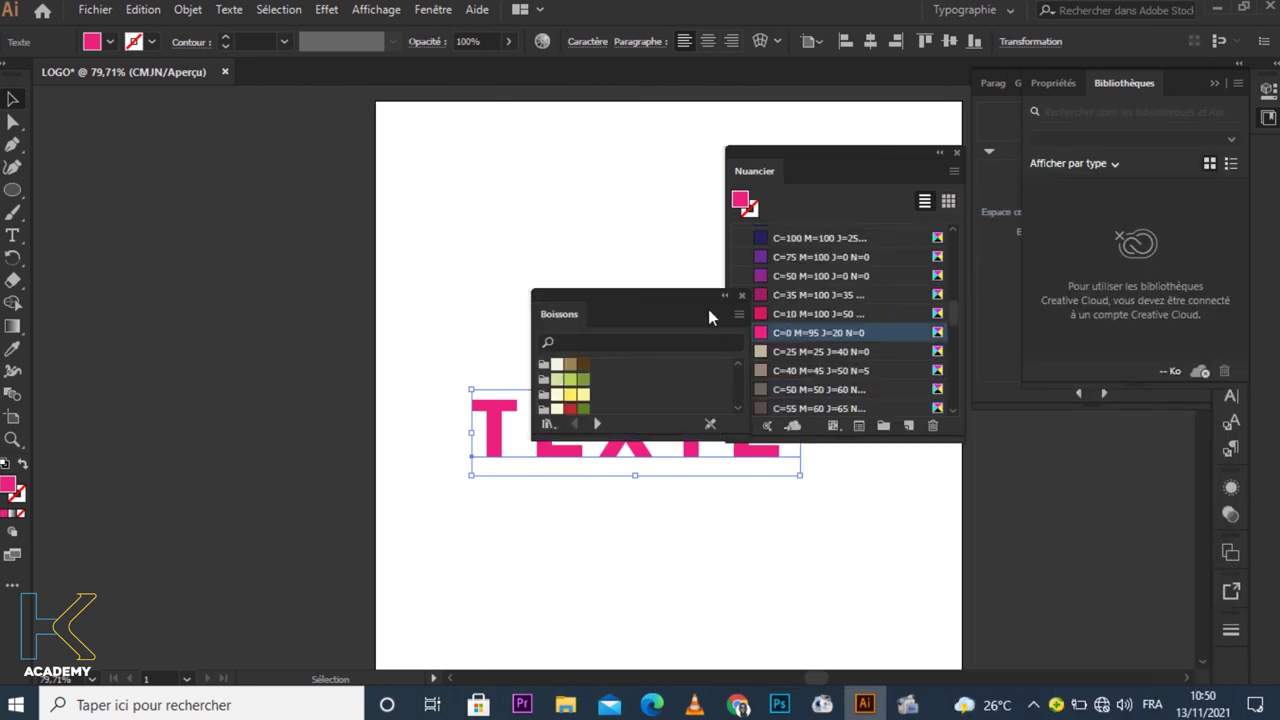
pyautogui.moveTo(545, 298); pyautogui.dragTo(221, 151)
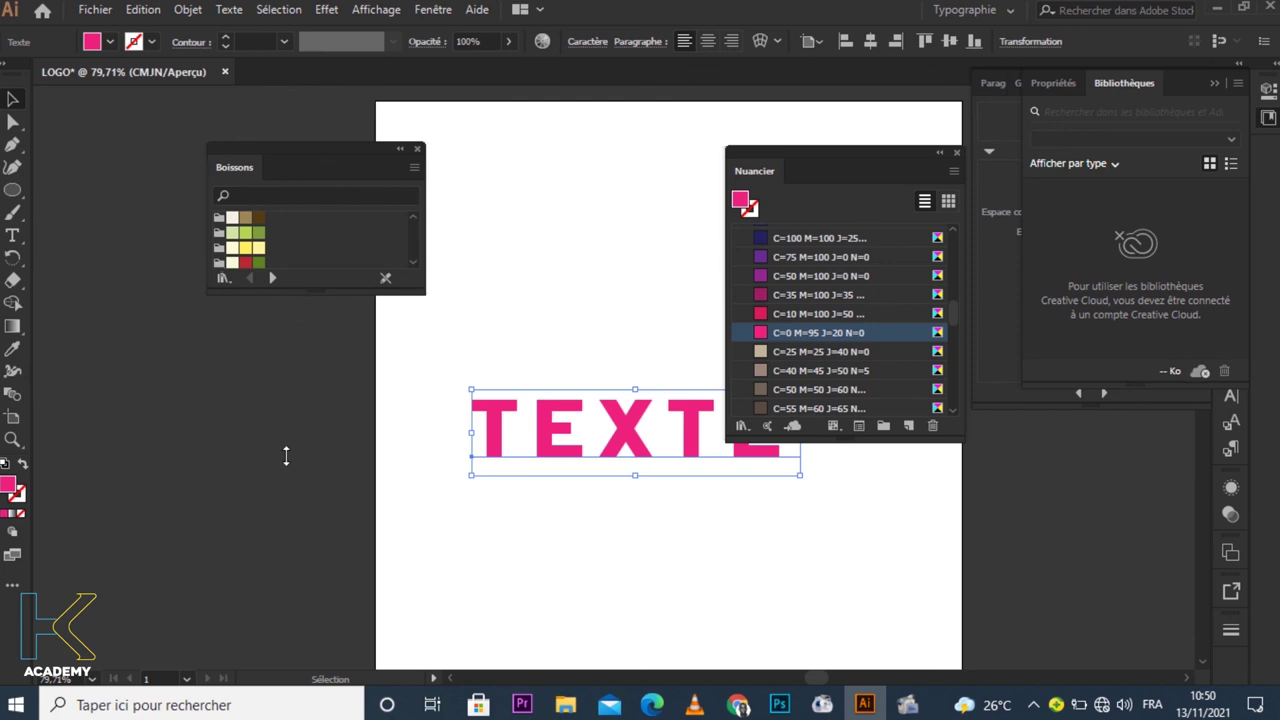
pyautogui.moveTo(306, 291); pyautogui.dragTo(300, 455)
pyautogui.click(399, 150)
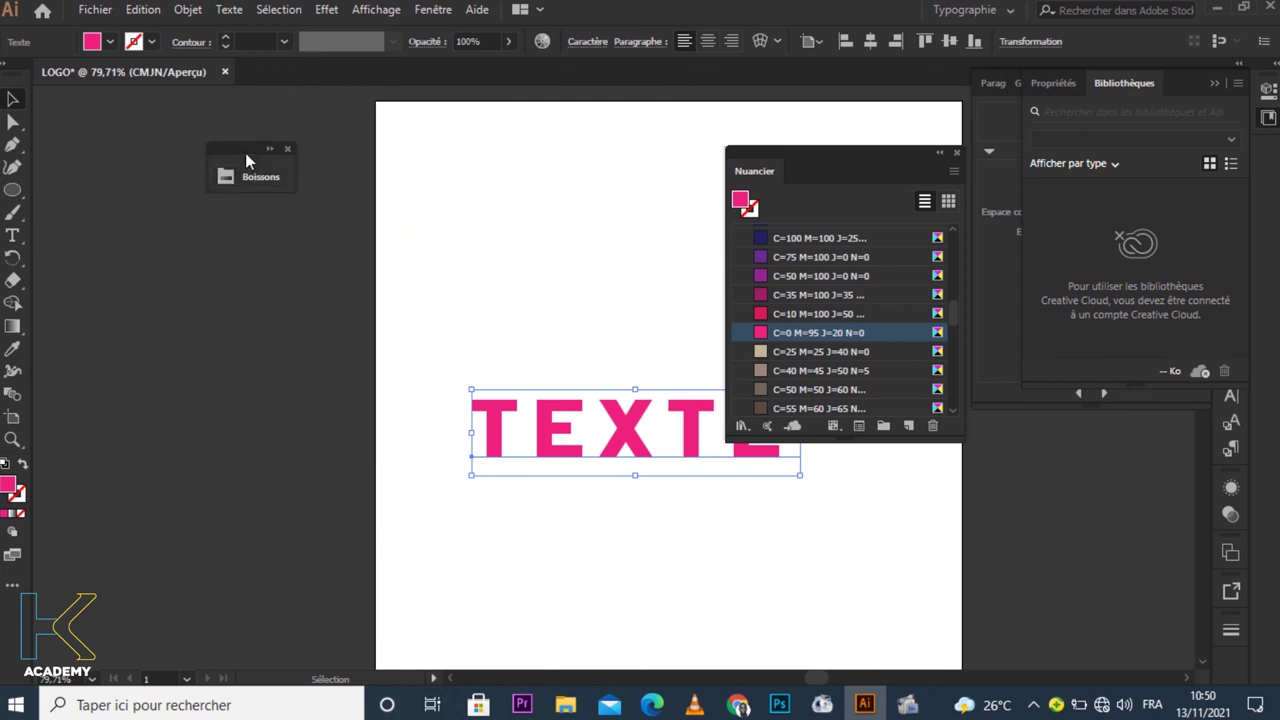
# Group Boissons with the Swatches panel, move them off the text, showing the Nuancier tab
pyautogui.click(937, 153)
pyautogui.moveTo(273, 150)
pyautogui.mouseDown()
pyautogui.moveTo(790, 178)
pyautogui.moveTo(745, 190)
pyautogui.mouseUp()
pyautogui.click(745, 186)
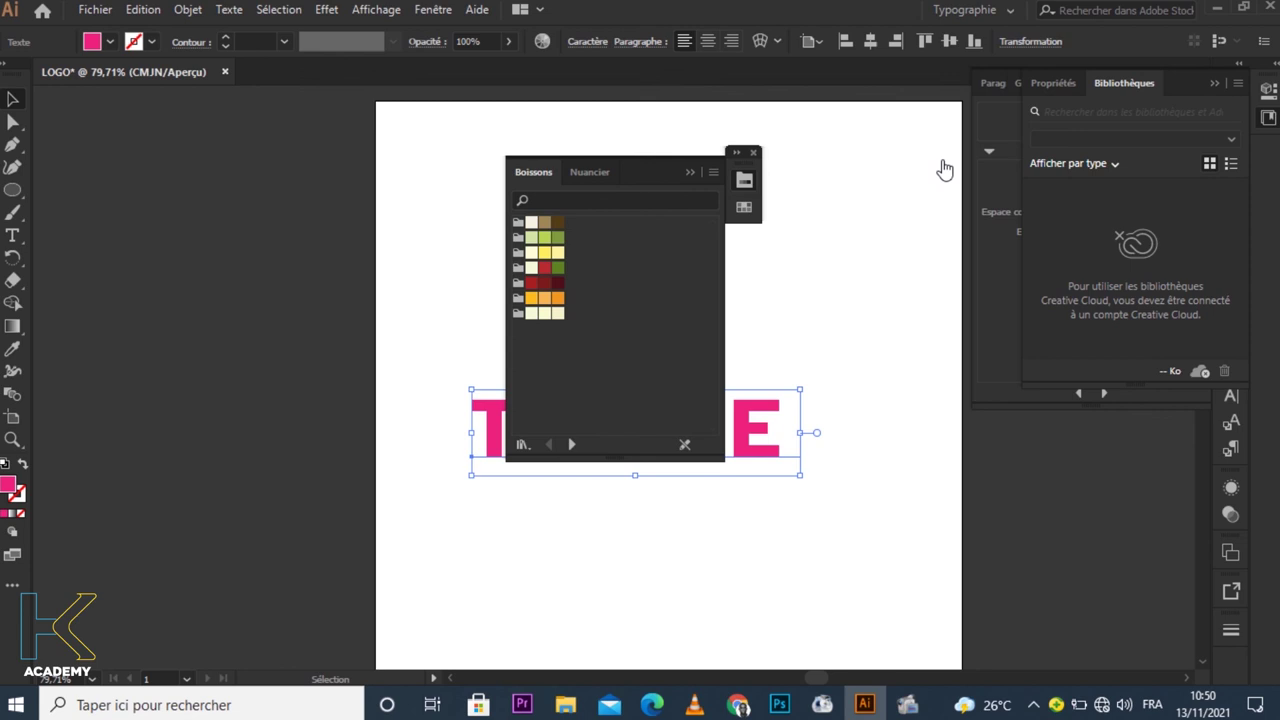
pyautogui.click(733, 155)
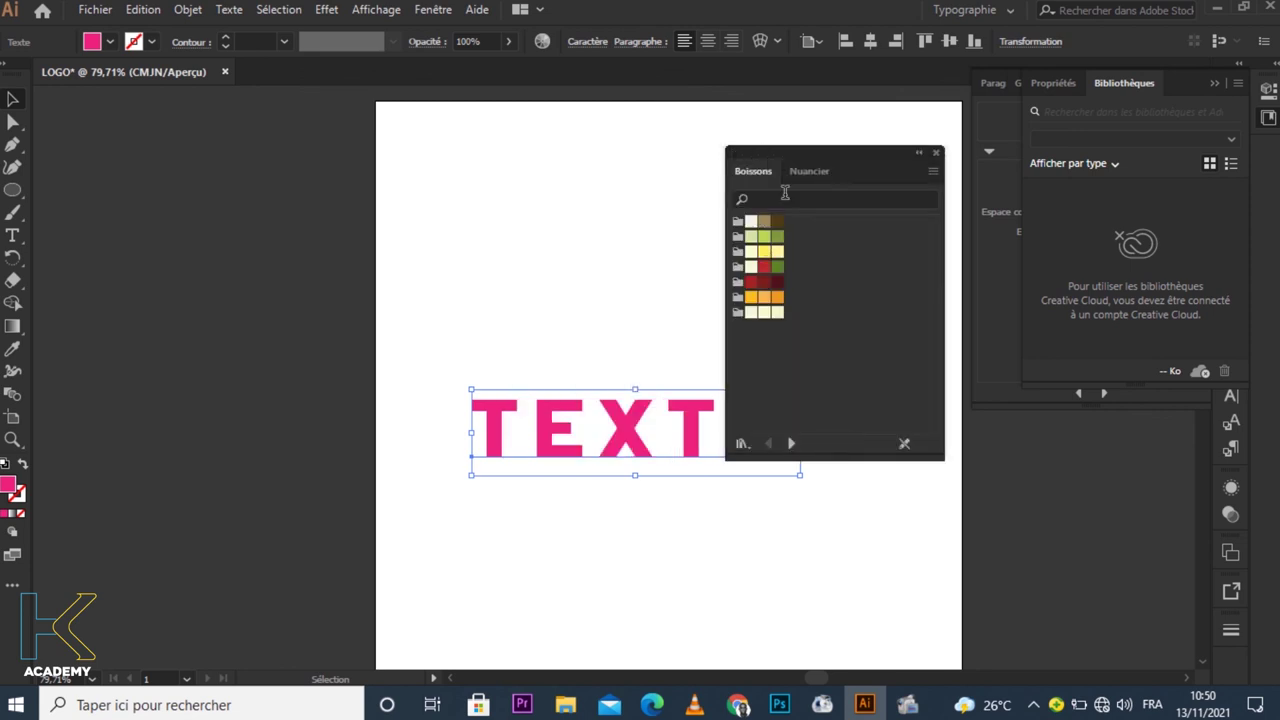
pyautogui.moveTo(822, 151); pyautogui.dragTo(903, 131)
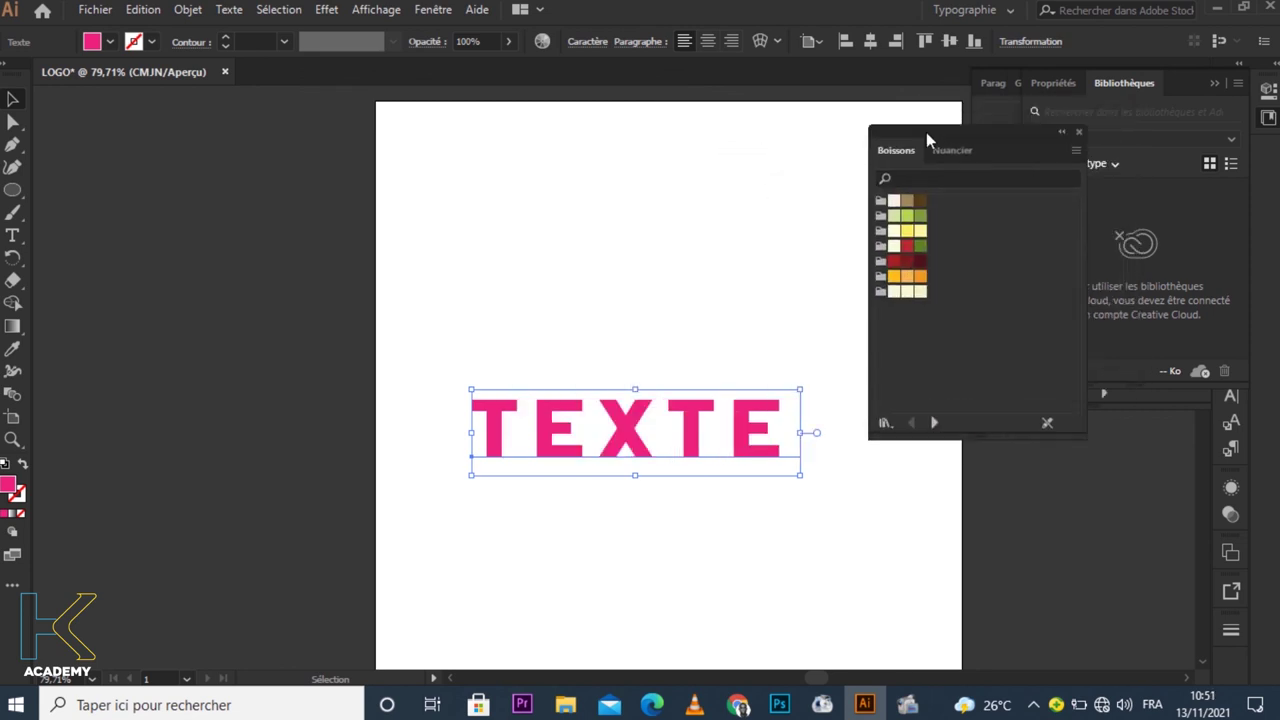
pyautogui.click(892, 152)
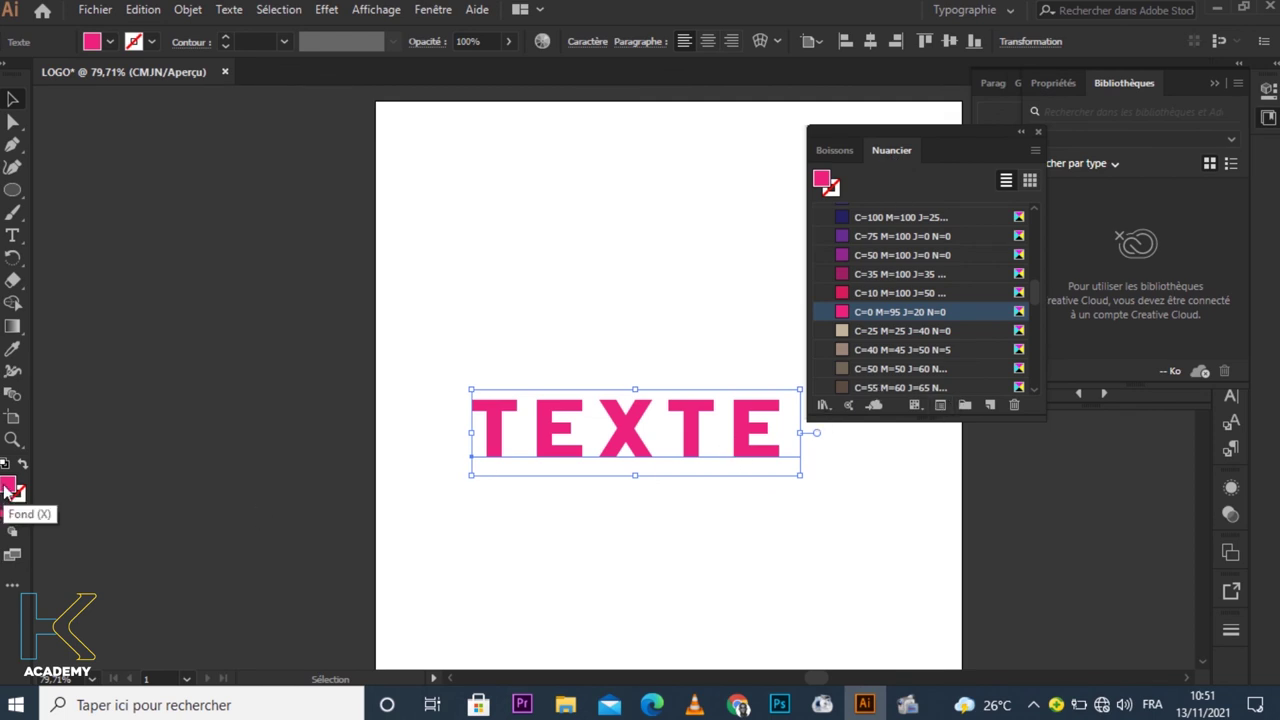
# Try the swatch kind filter, libraries menu, Swatch Options and New Swatch, cancelling both dialogs
pyautogui.click(910, 405)
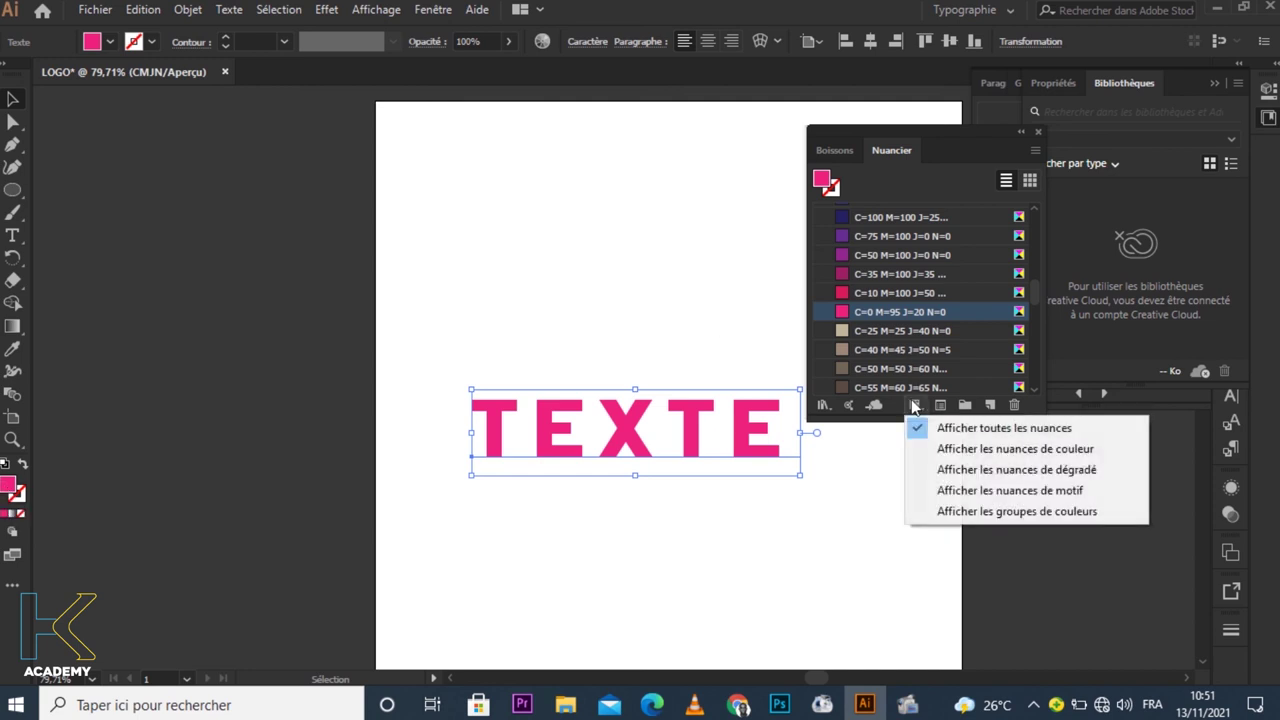
pyautogui.click(822, 406)
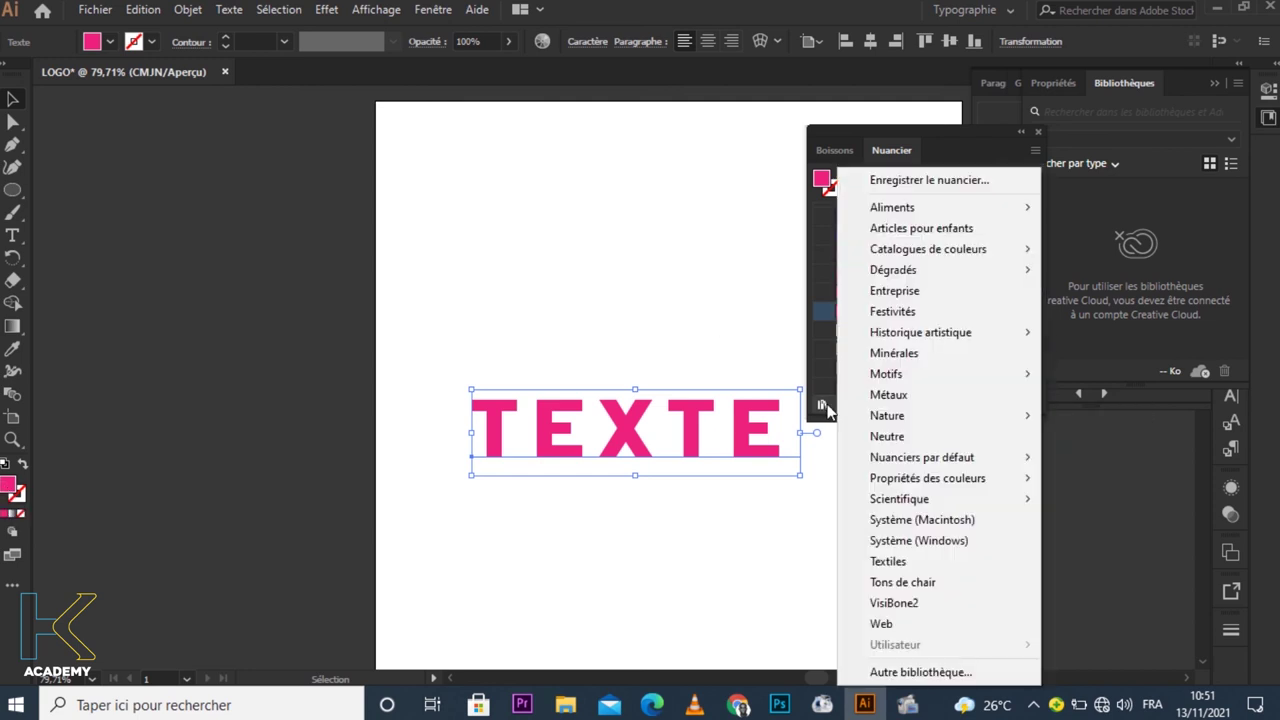
pyautogui.click(891, 150)
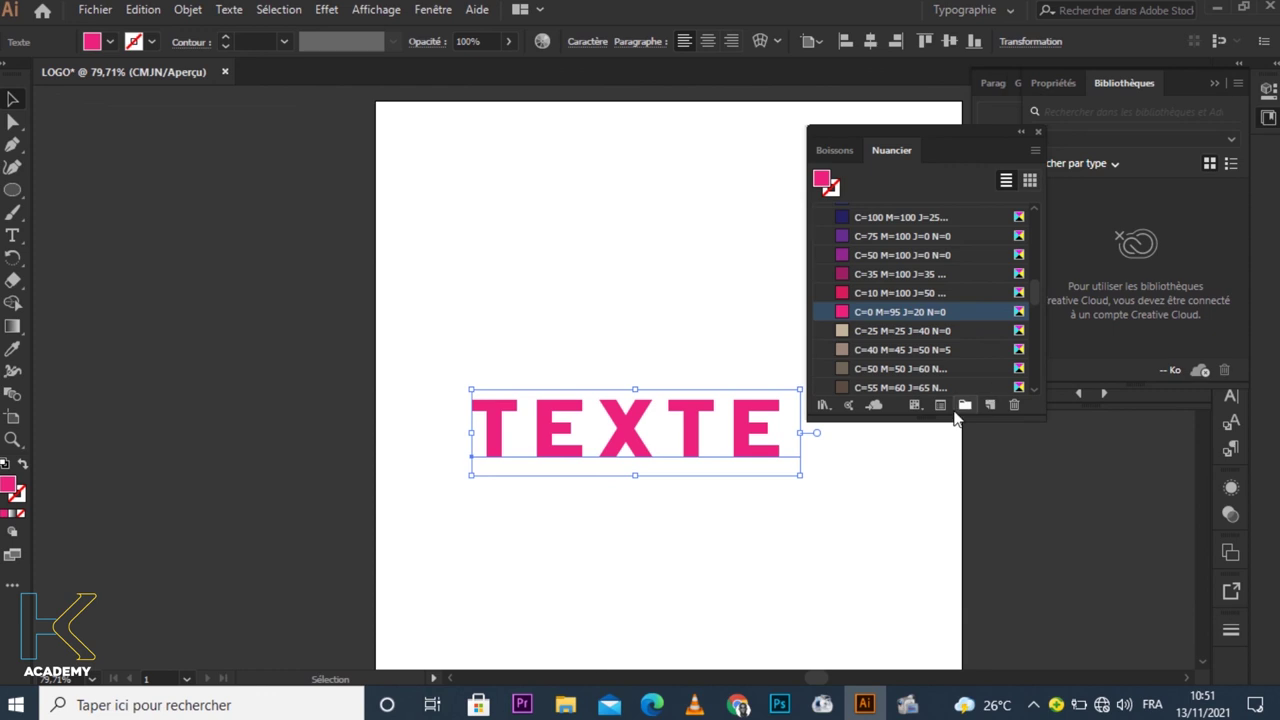
pyautogui.click(940, 405)
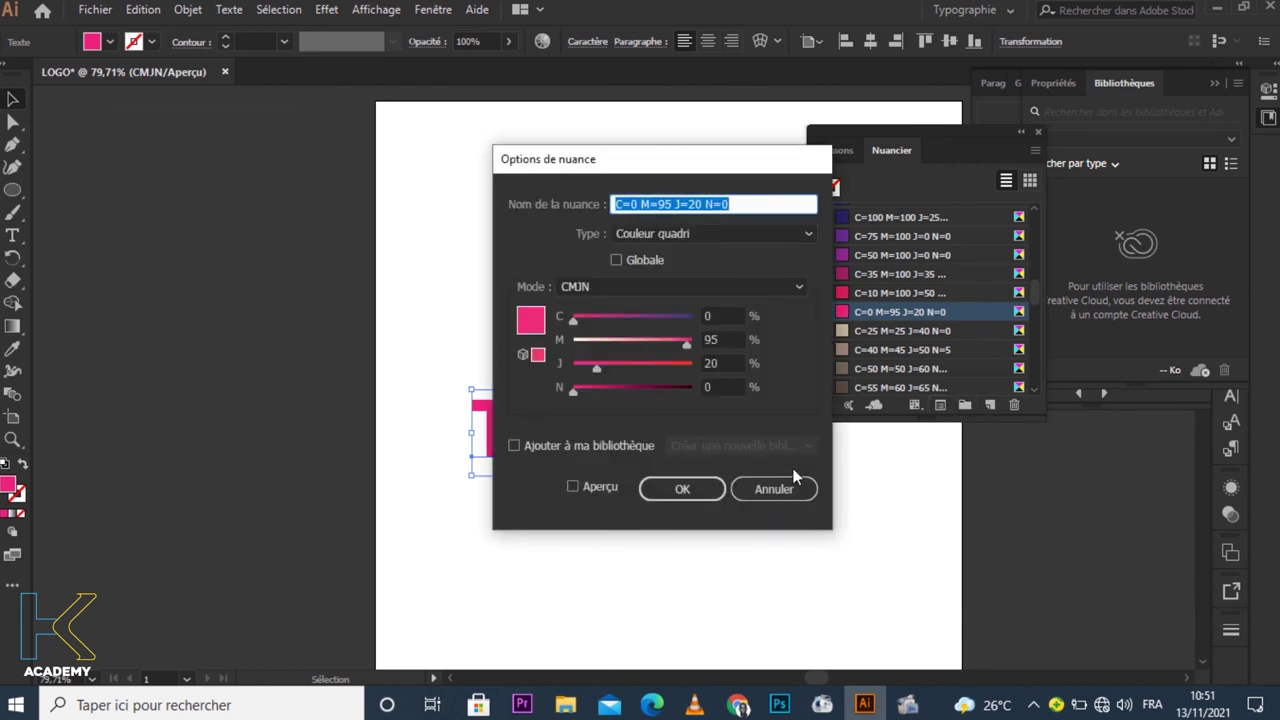
pyautogui.click(785, 490)
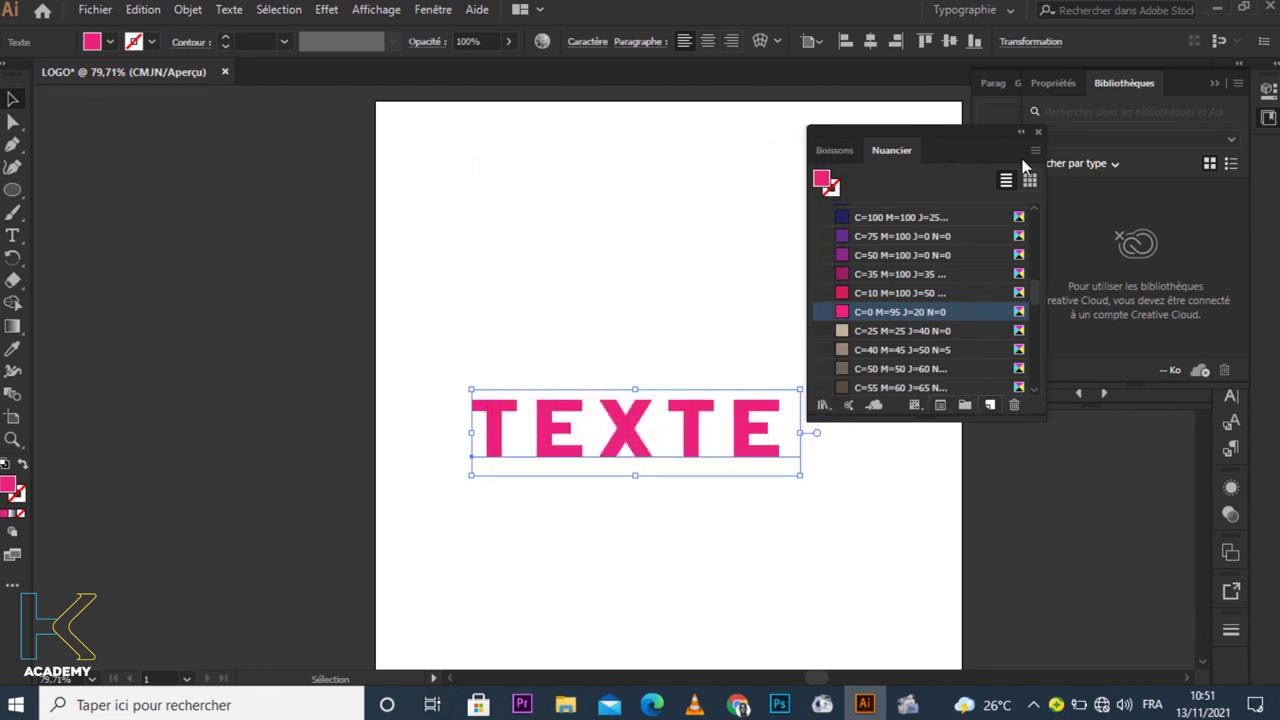
pyautogui.click(727, 489)
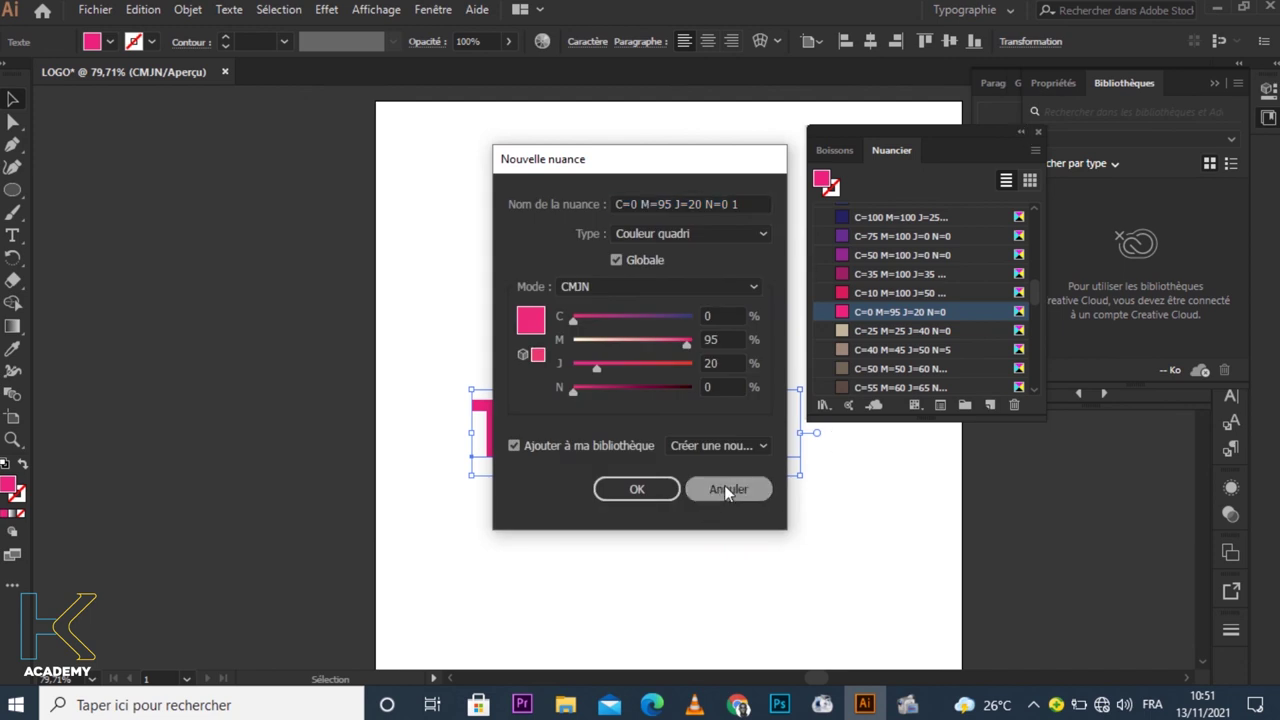
pyautogui.click(727, 489)
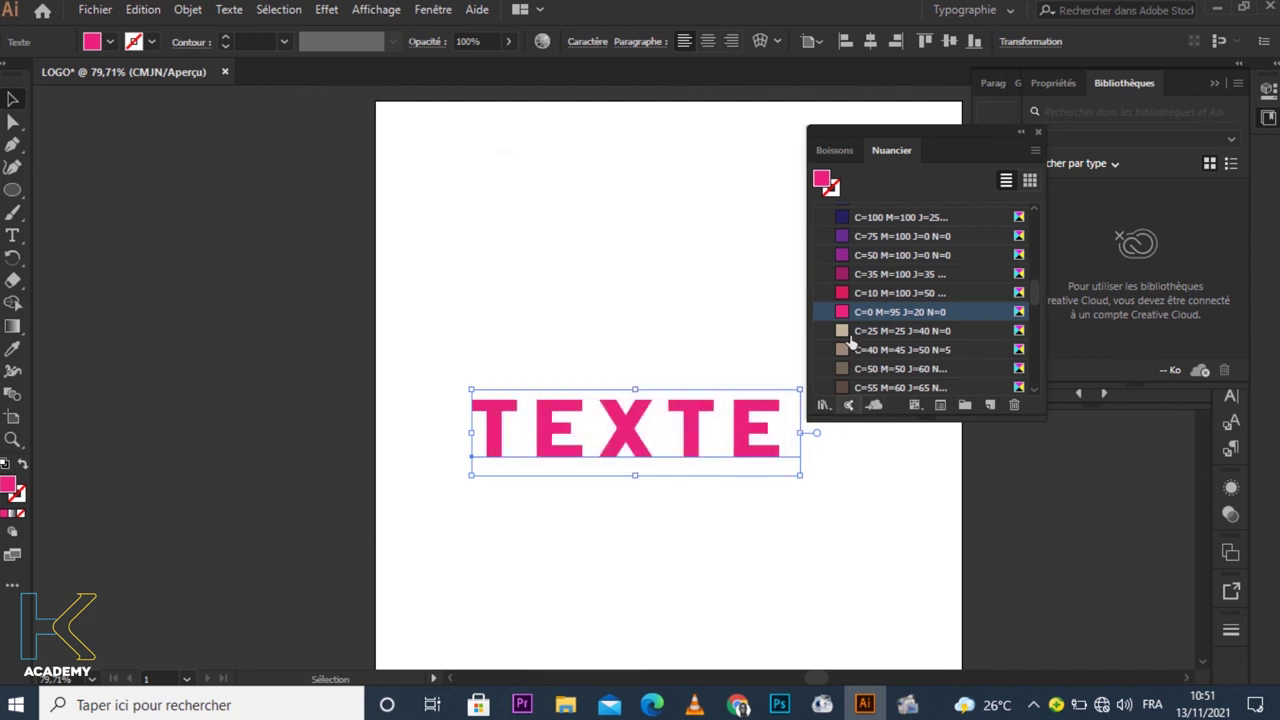
# Return from Boissons to the document swatches and switch them to thumbnail grid view
pyautogui.click(848, 151)
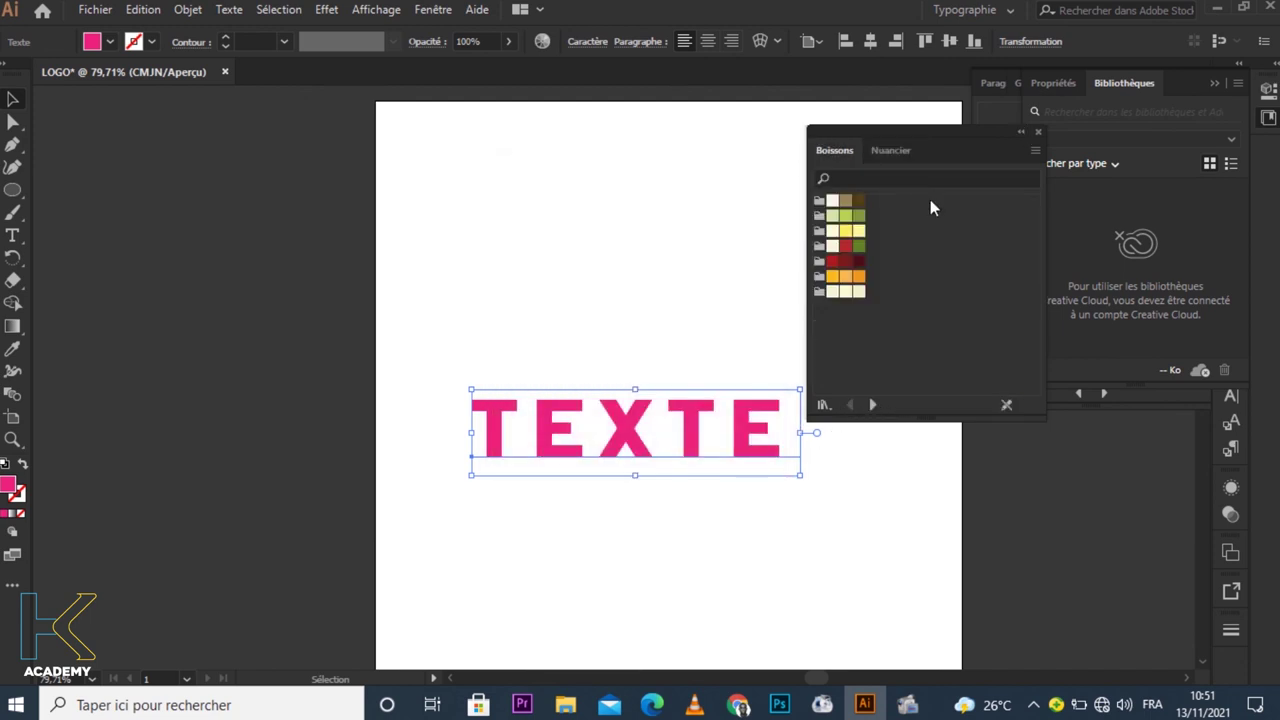
pyautogui.click(878, 150)
pyautogui.scroll(5, 917, 330)
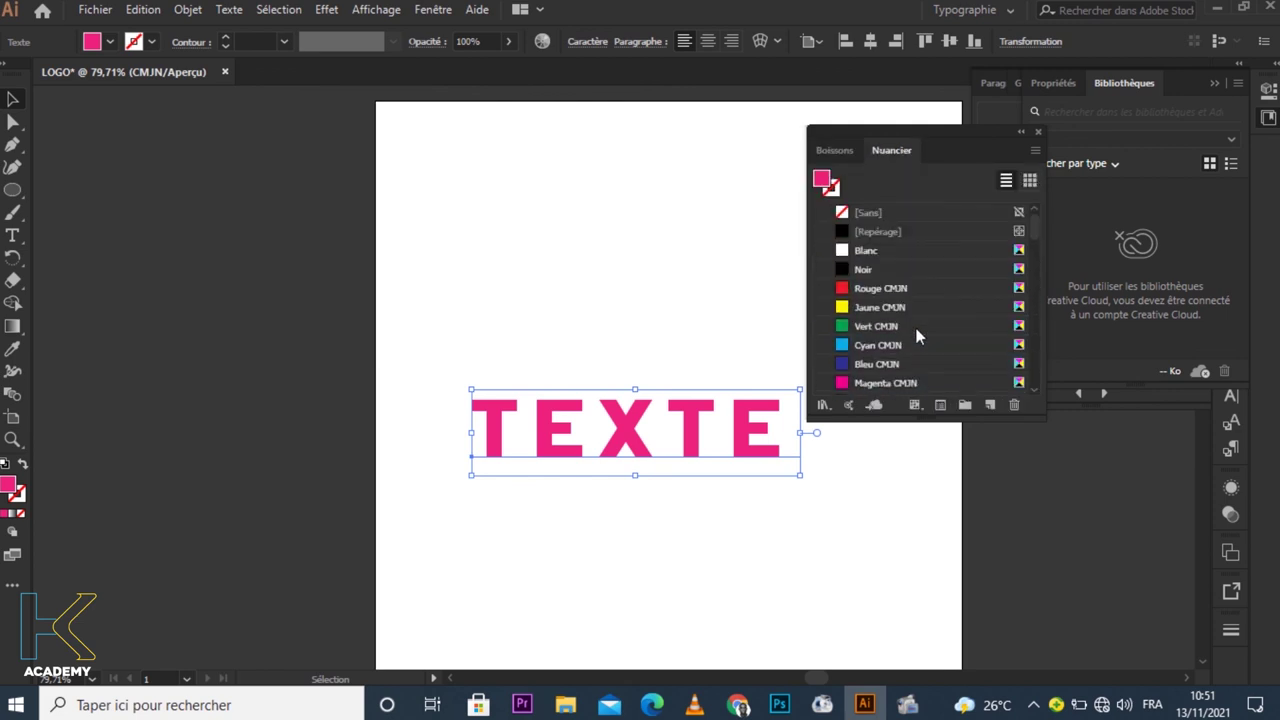
pyautogui.click(1028, 180)
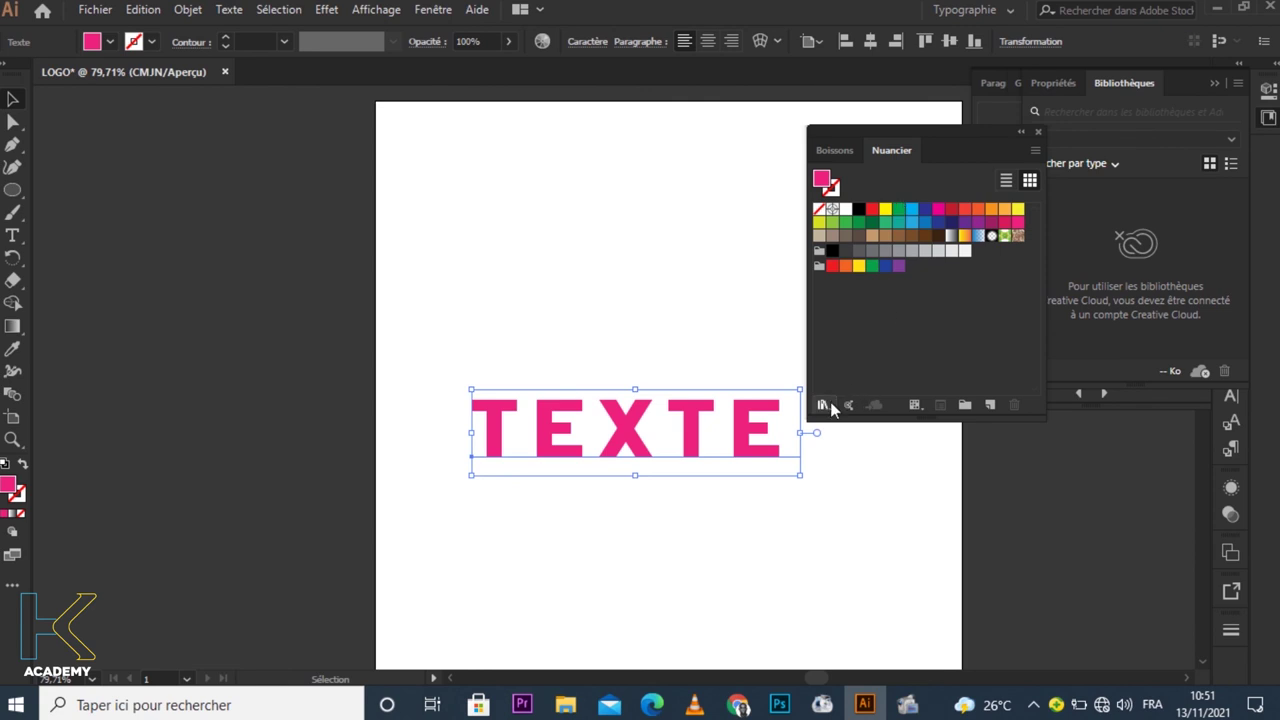
# Load the Dégradés > Ciel gradient library, move the panel up-left, and collapse it to icons
pyautogui.click(823, 405)
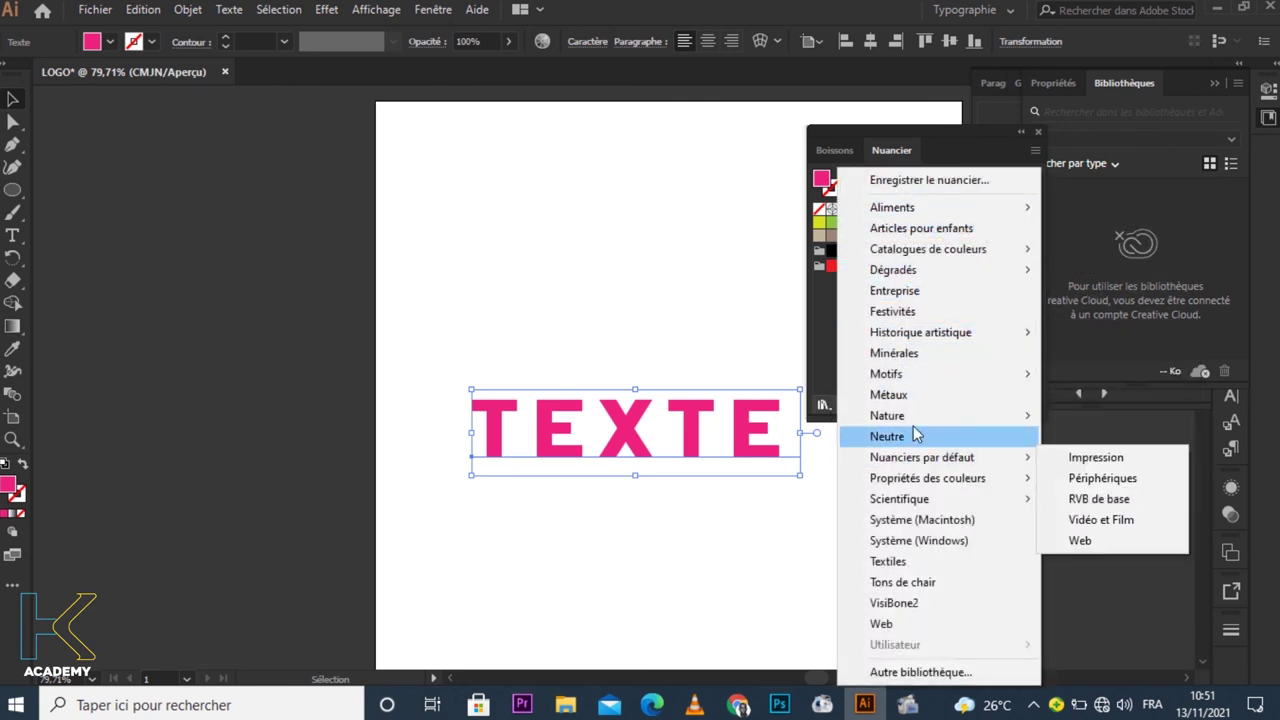
pyautogui.moveTo(893, 270)
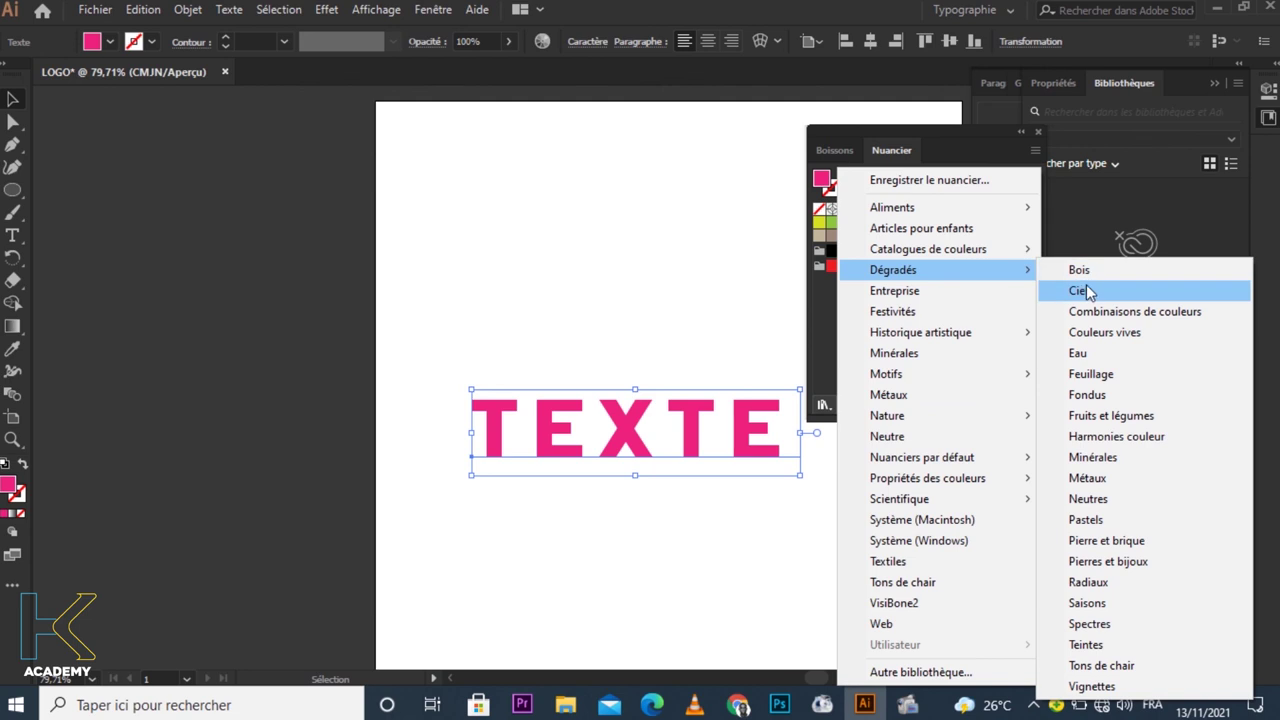
pyautogui.click(1078, 291)
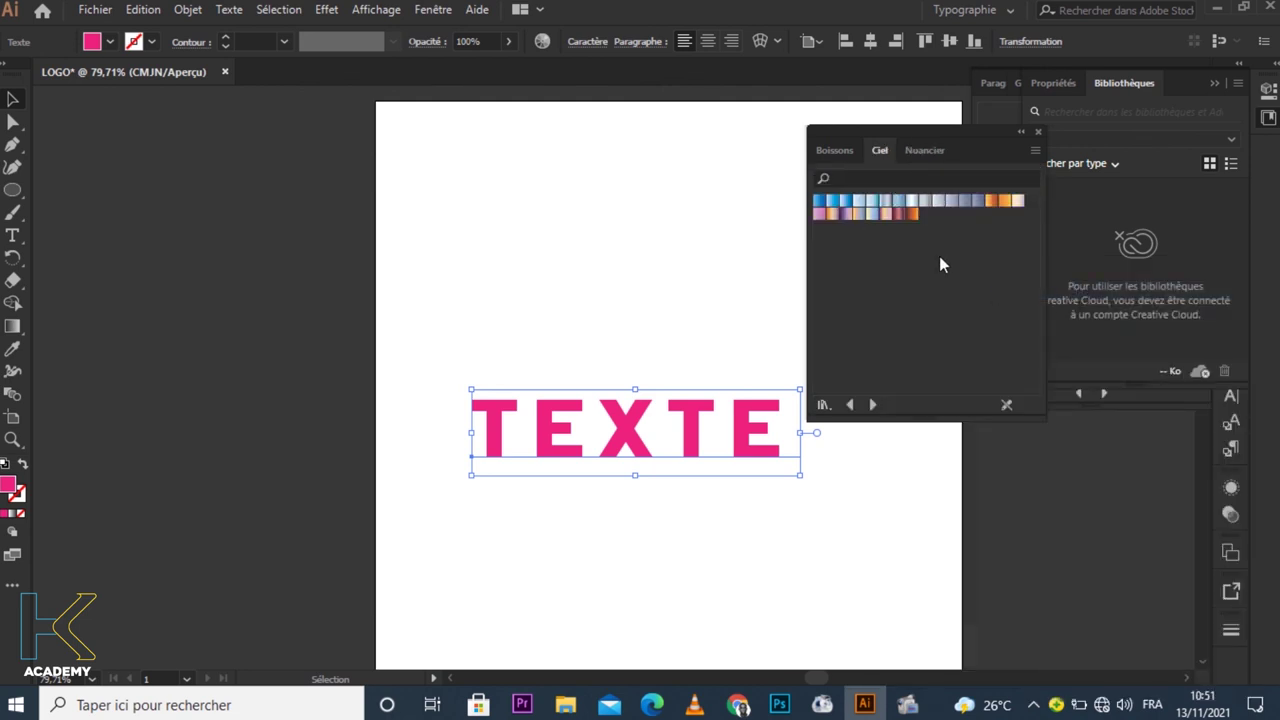
pyautogui.moveTo(911, 142); pyautogui.dragTo(824, 117)
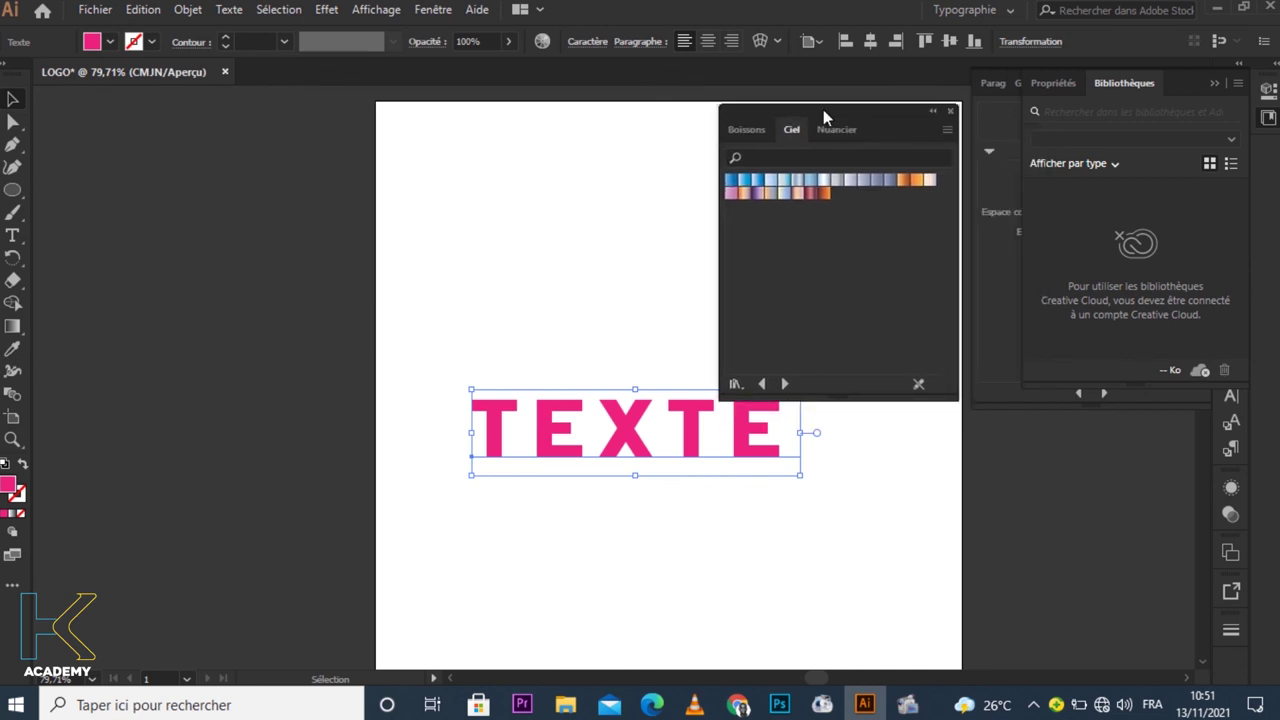
pyautogui.click(932, 111)
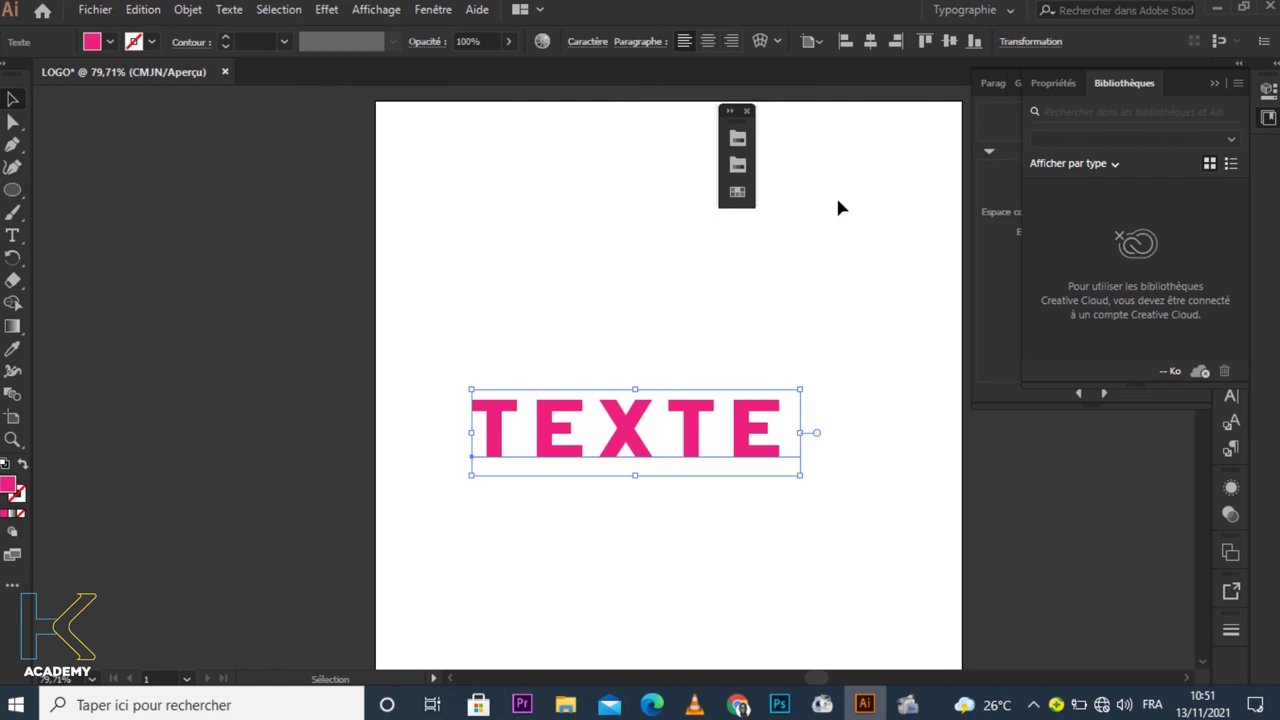
# Dock the swatch icon strip on the right and move the TEXTE word higher
pyautogui.moveTo(737, 120)
pyautogui.mouseDown()
pyautogui.moveTo(1206, 66)
pyautogui.moveTo(1225, 115)
pyautogui.mouseUp()
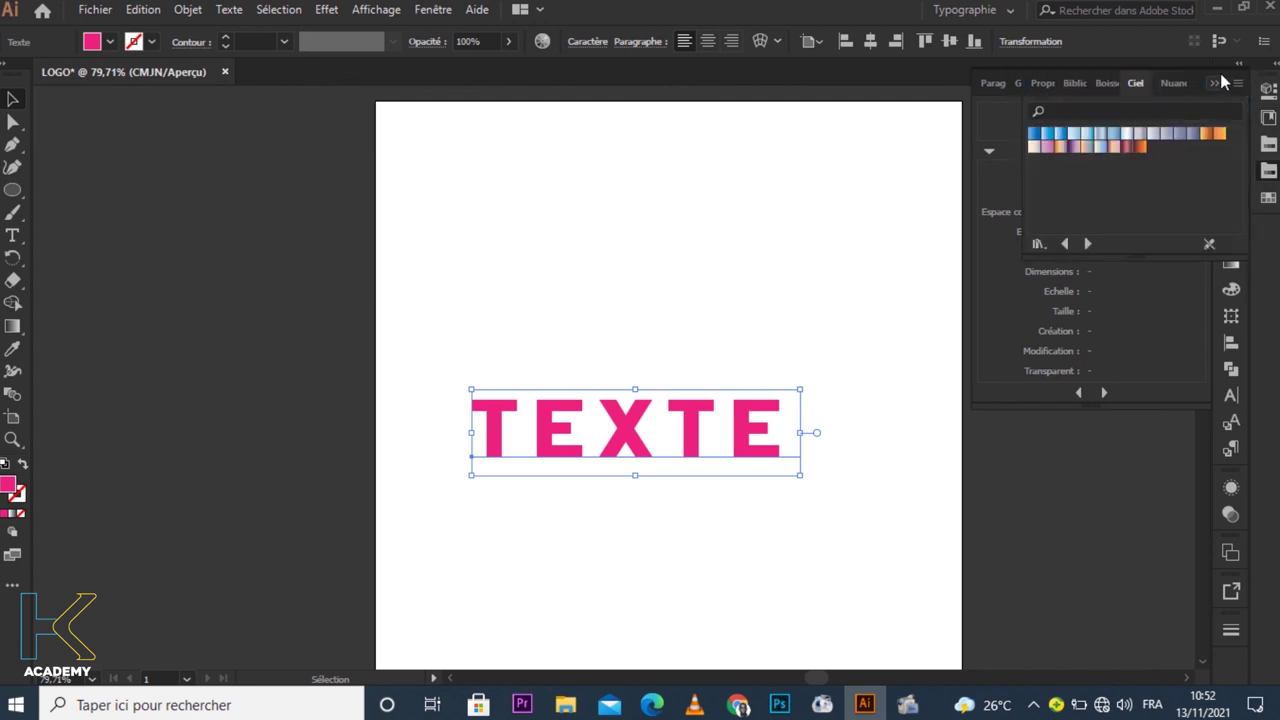
pyautogui.moveTo(664, 460)
pyautogui.mouseDown()
pyautogui.moveTo(600, 347)
pyautogui.moveTo(634, 312)
pyautogui.moveTo(790, 320)
pyautogui.mouseUp()
pyautogui.doubleClick(663, 329)
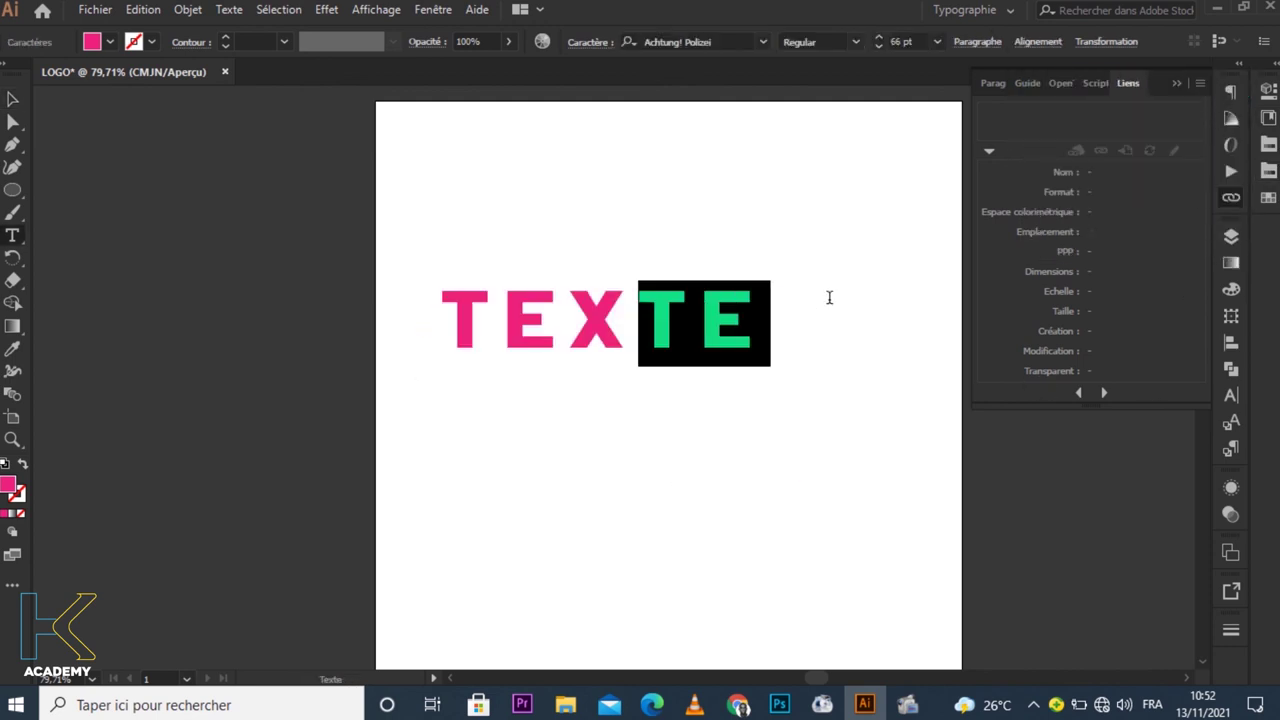
# Replace the word's ending letters with EGFQSJ, then delete the whole pink text object
pyautogui.write('EGFQSJ')
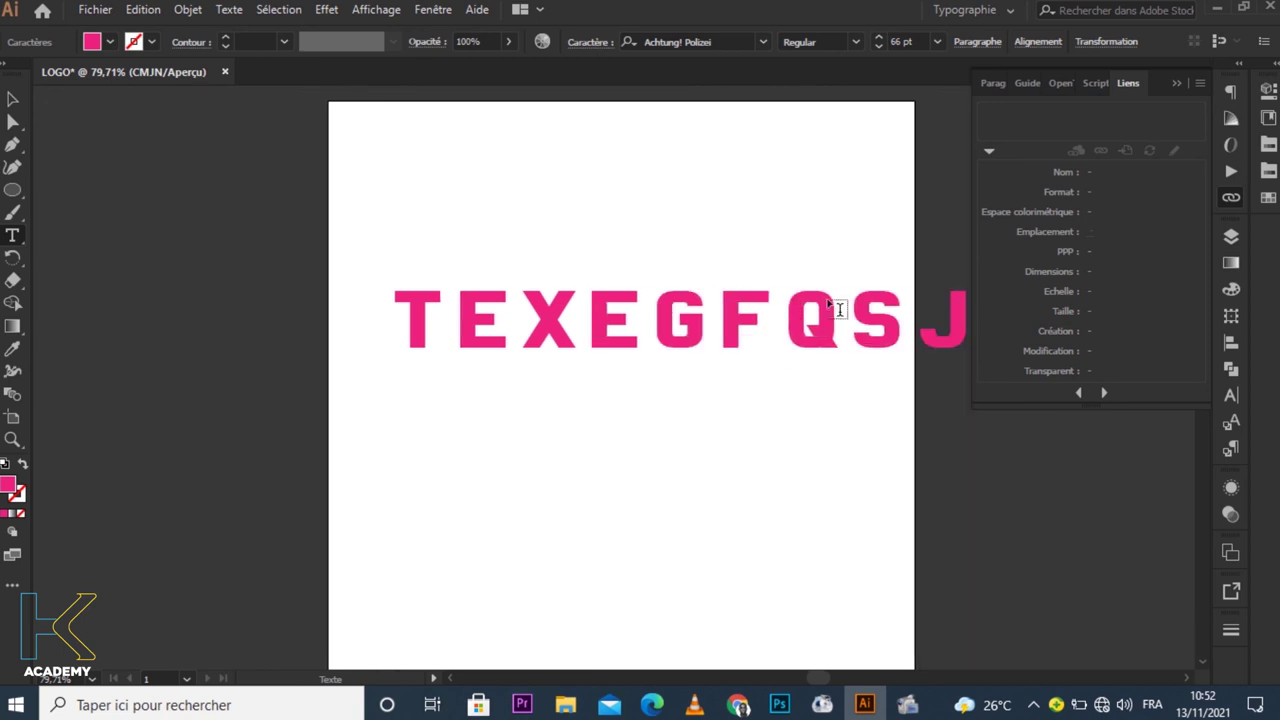
pyautogui.click(12, 99)
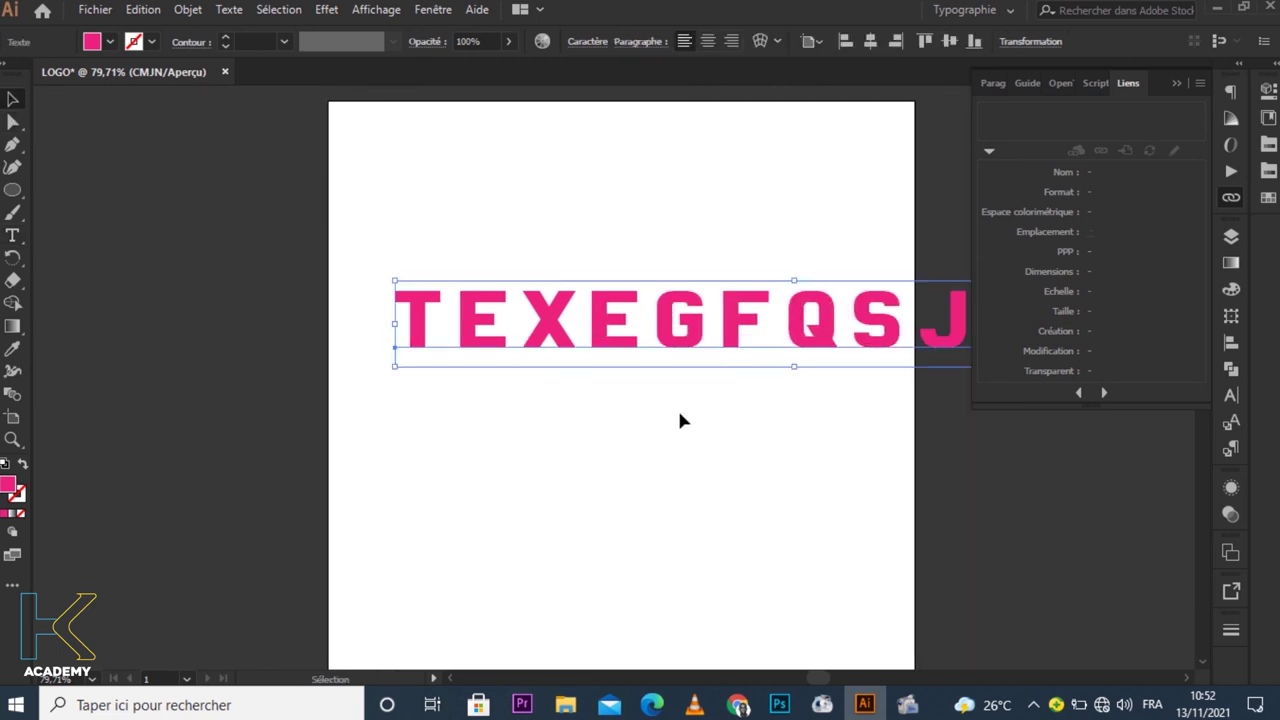
pyautogui.press('Delete')
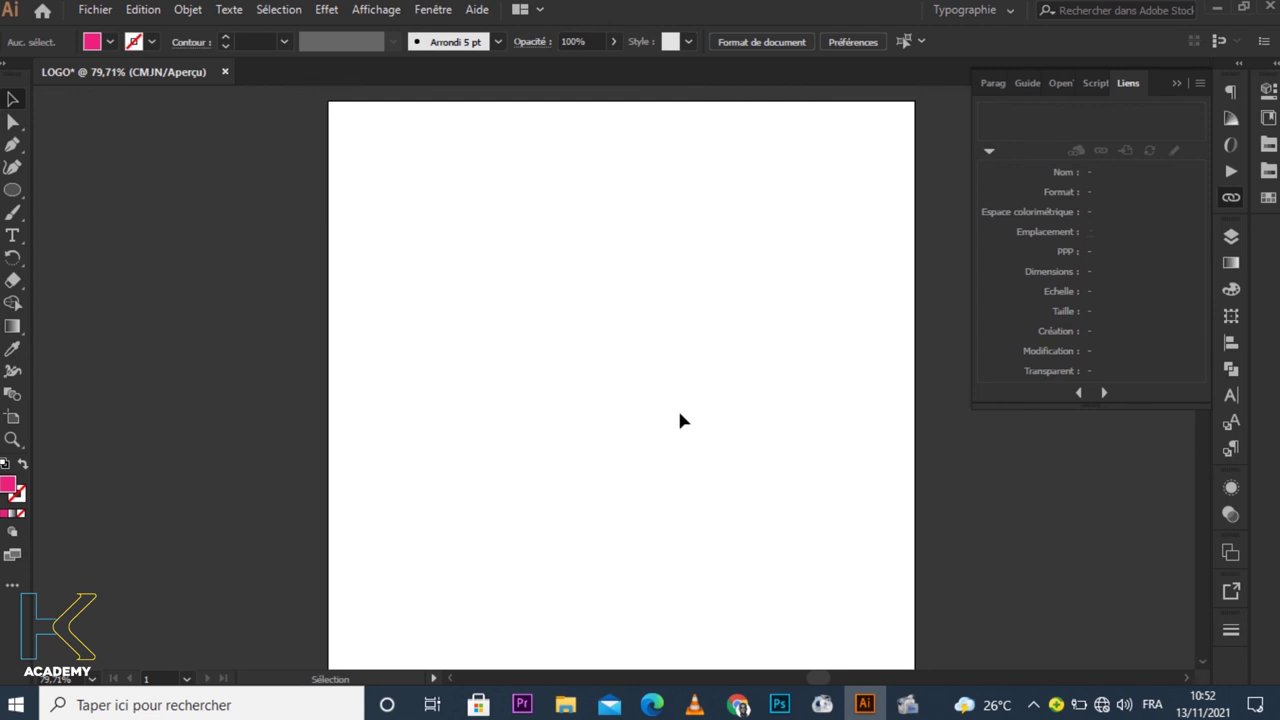